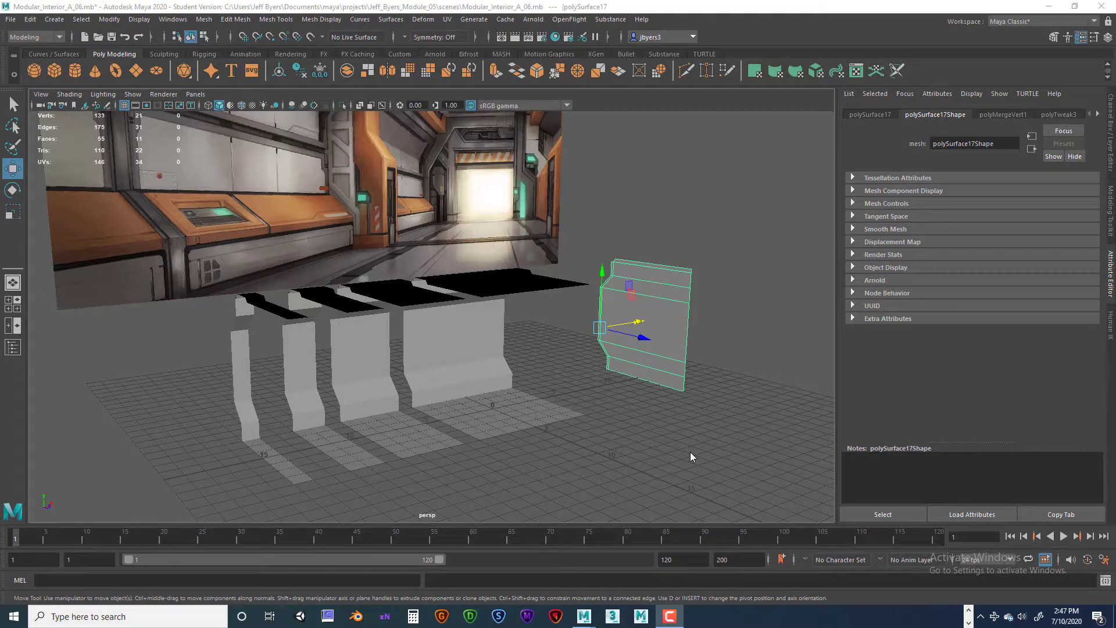
Show the layer editor and delete the existing BG display layer
{"action": "left_click_drag", "start_coordinate": [555, 384], "coordinate": [491, 407], "text": "alt"}
{"action": "left_click", "coordinate": [481, 374]}
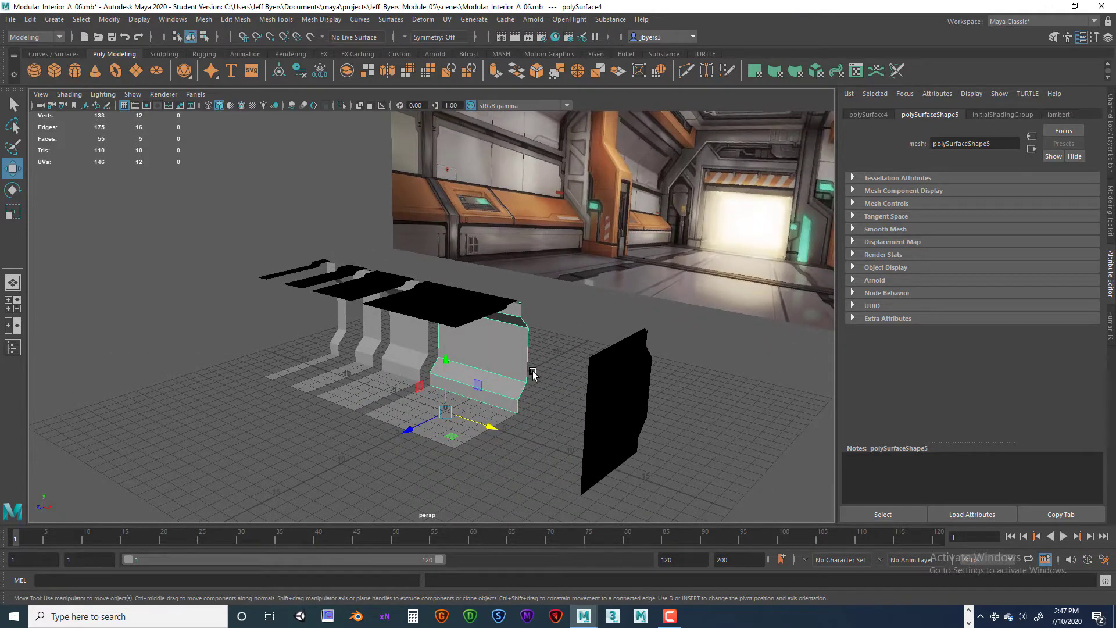
{"action": "left_click_drag", "start_coordinate": [538, 375], "coordinate": [625, 371], "text": "alt"}
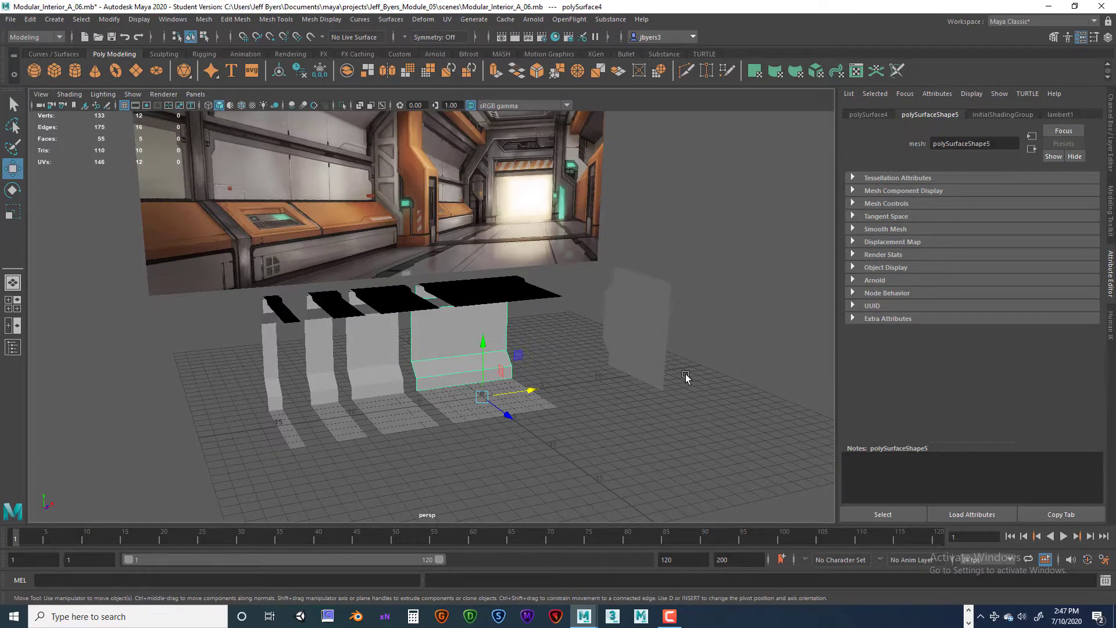
{"action": "key", "text": "ctrl+a"}
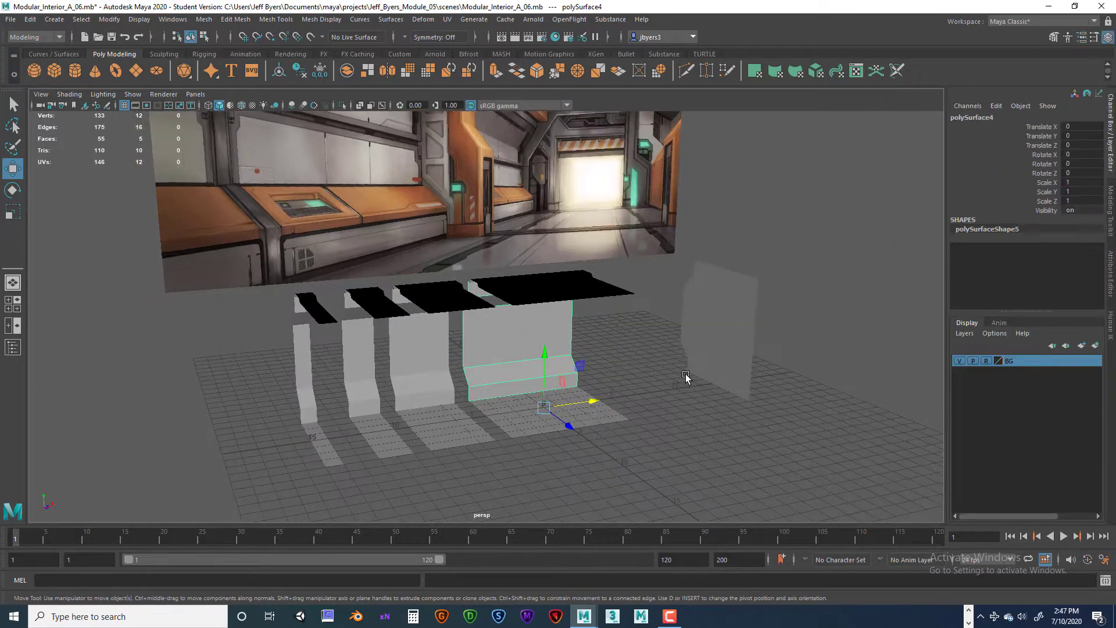
{"action": "right_click", "coordinate": [1035, 360]}
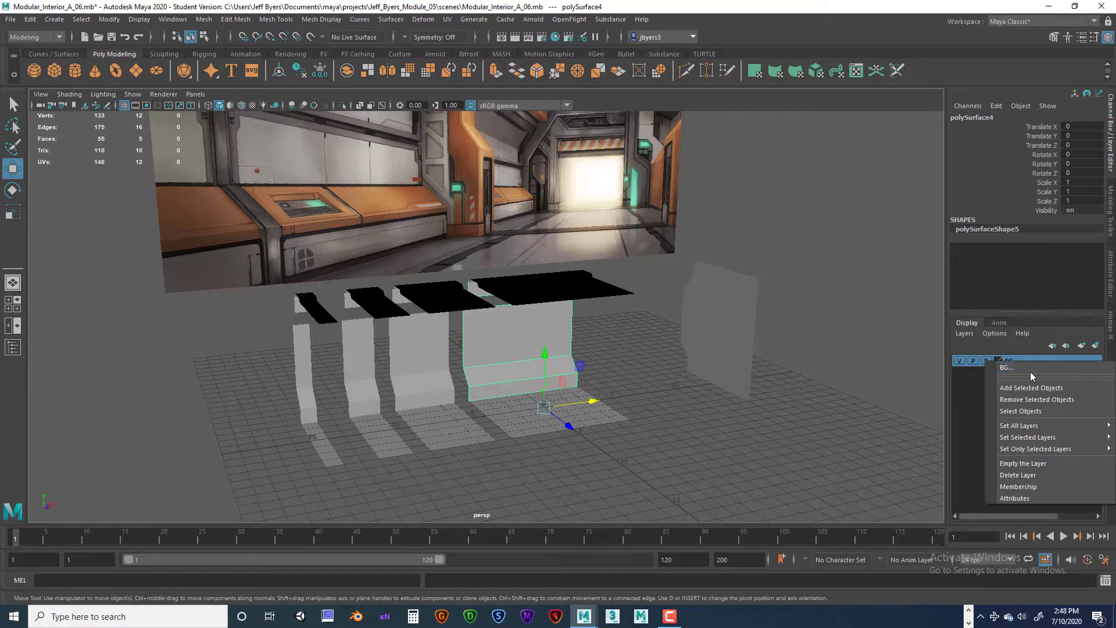
{"action": "left_click", "coordinate": [1032, 388]}
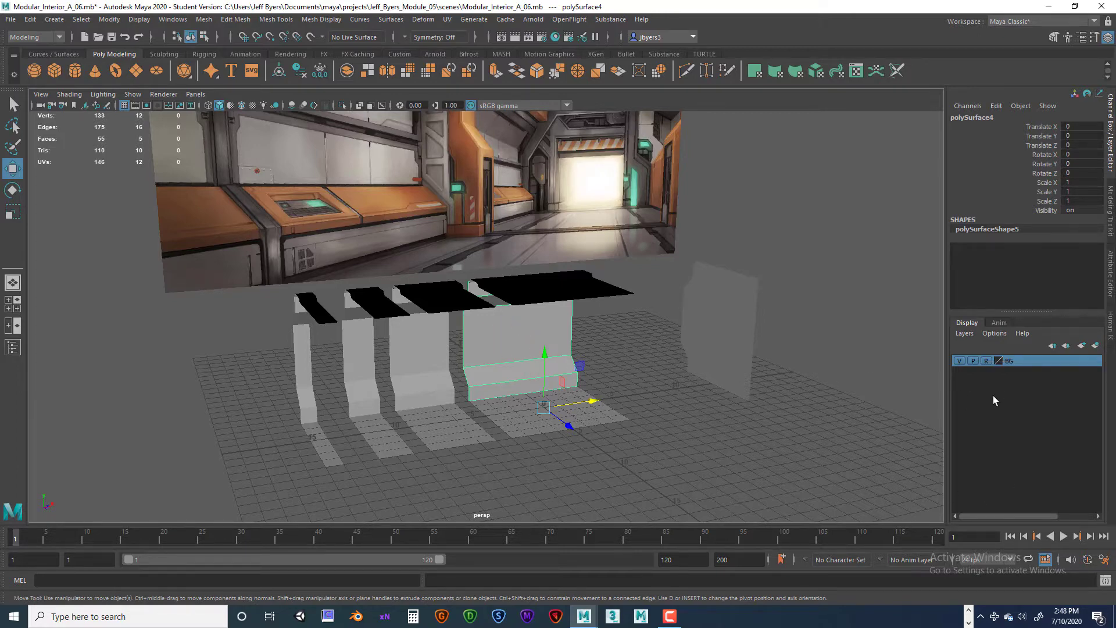
{"action": "right_click", "coordinate": [1026, 364]}
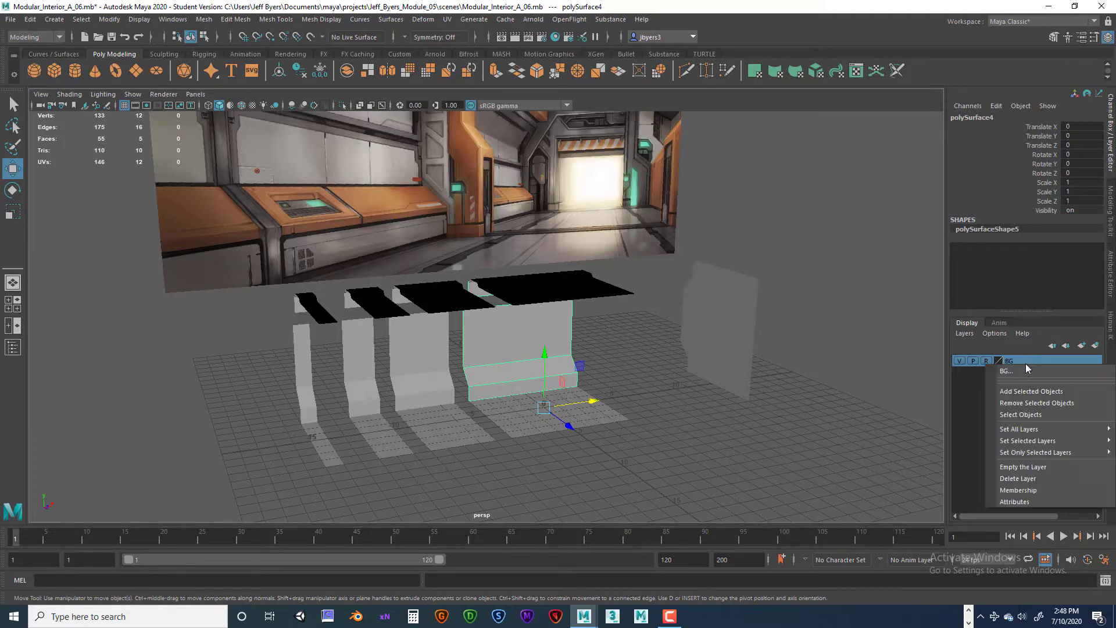
{"action": "left_click", "coordinate": [1018, 478]}
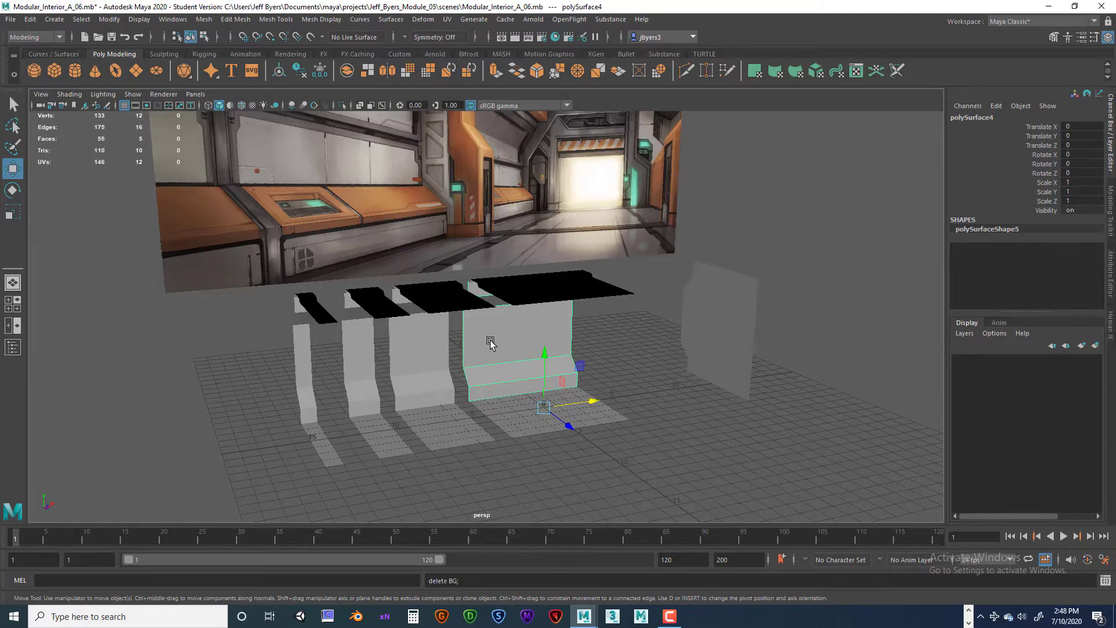
Duplicate the widest module's wall, ceiling and floor, and put the copies in a new display layer
{"action": "left_click_drag", "start_coordinate": [568, 343], "coordinate": [532, 351], "text": "alt"}
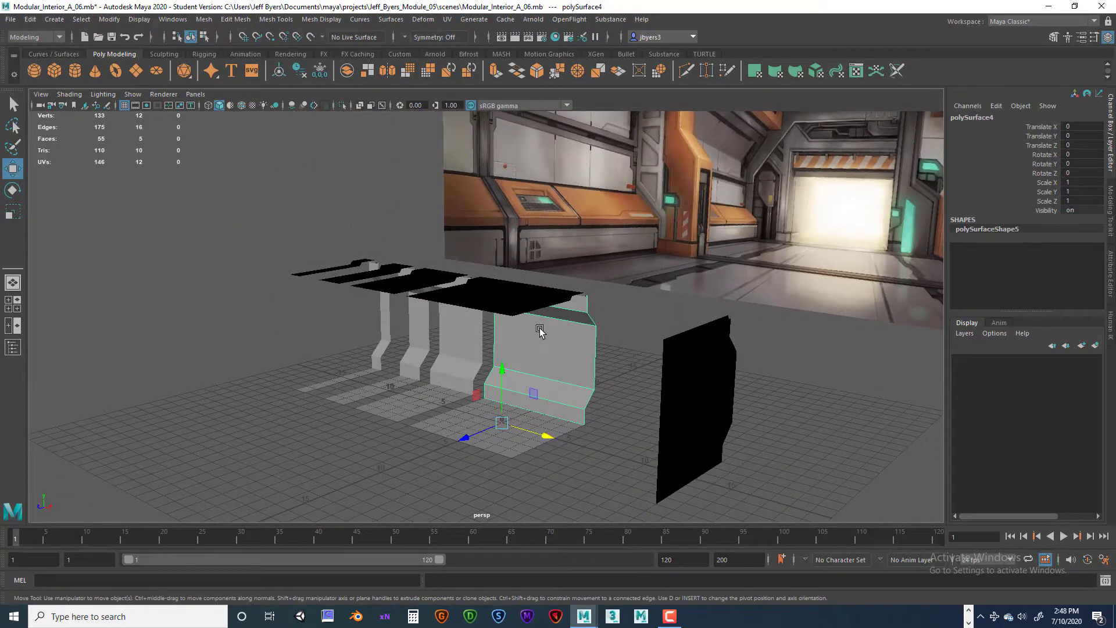
{"action": "left_click", "coordinate": [508, 302], "text": "shift"}
{"action": "left_click", "coordinate": [517, 448], "text": "shift"}
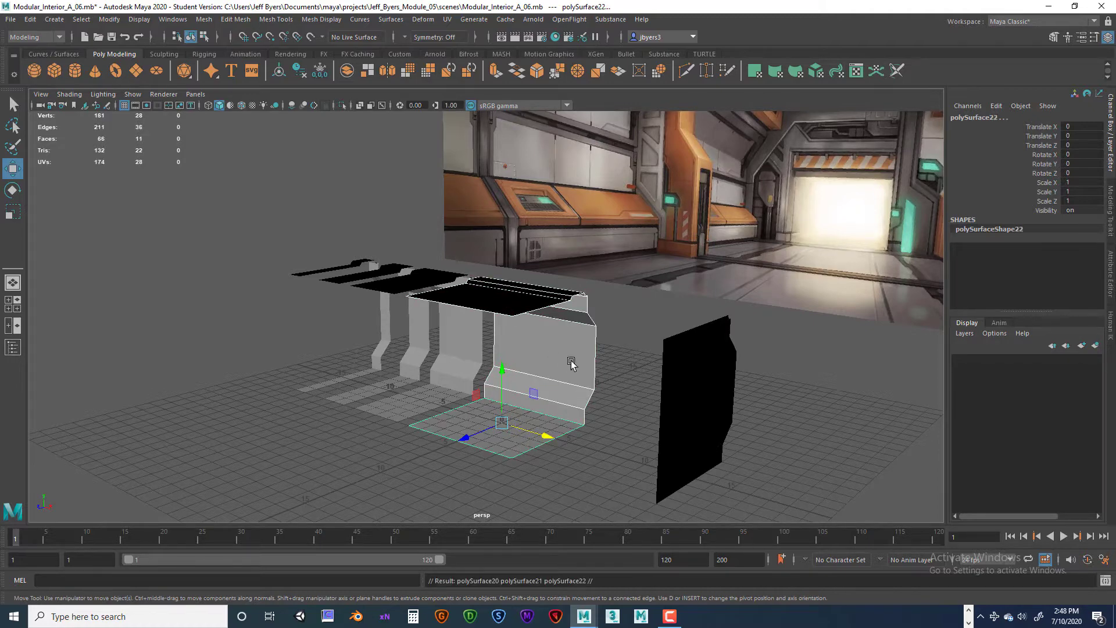
{"action": "left_click", "coordinate": [1095, 345]}
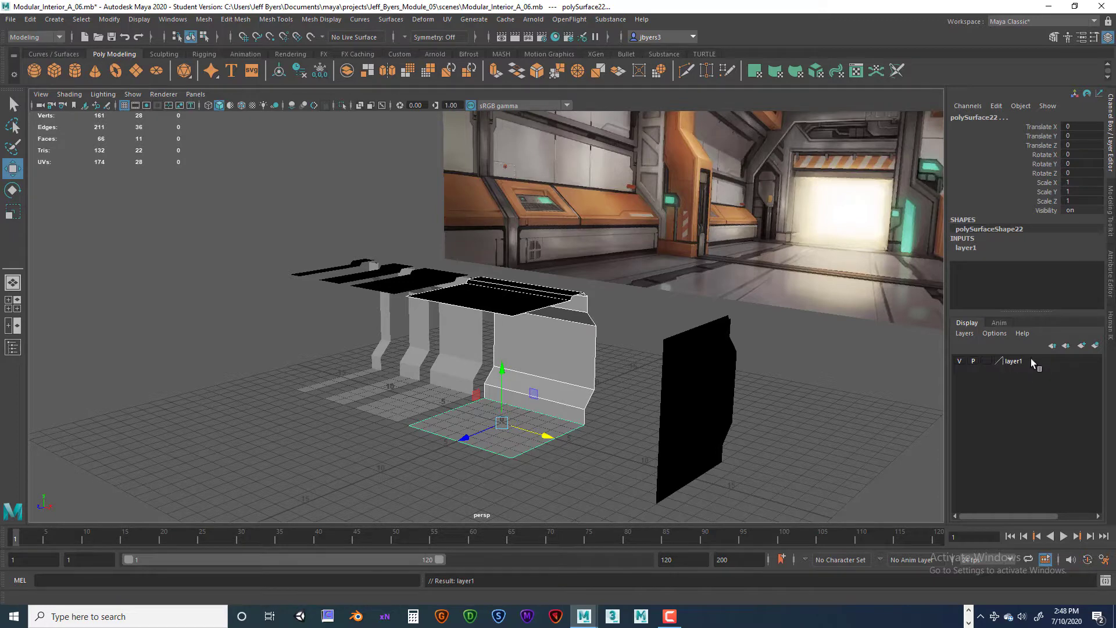
Rename the new display layer Original_A and hide it
{"action": "double_click", "coordinate": [1015, 360]}
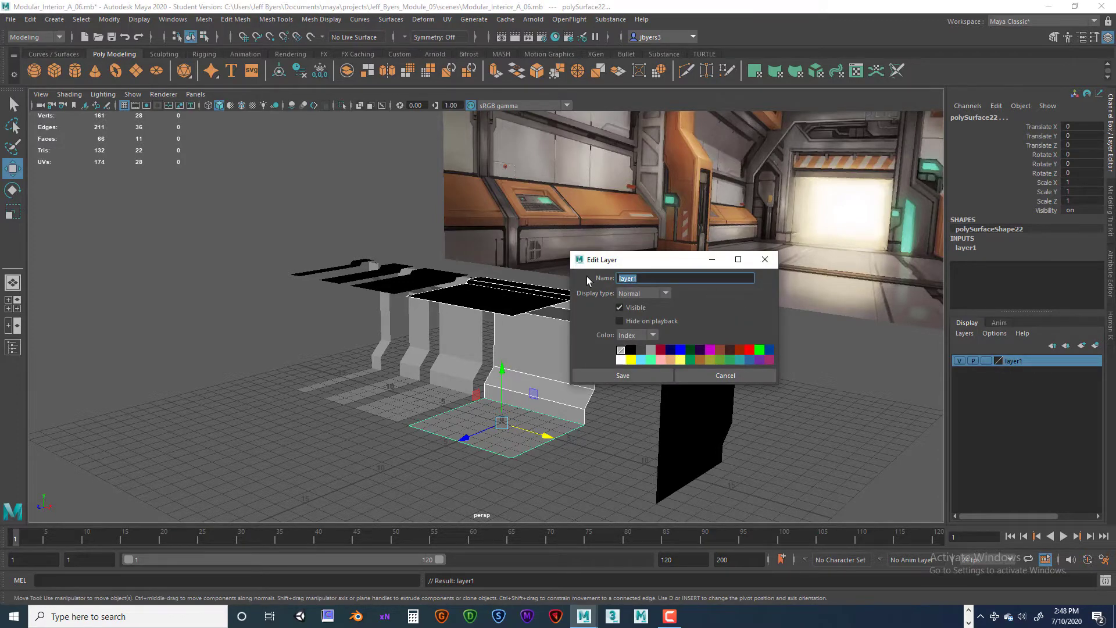
{"action": "type", "text": "Low"}
{"action": "key", "text": "BackSpace"}
{"action": "key", "text": "BackSpace"}
{"action": "key", "text": "BackSpace"}
{"action": "type", "text": "Original_A"}
{"action": "left_click", "coordinate": [638, 375]}
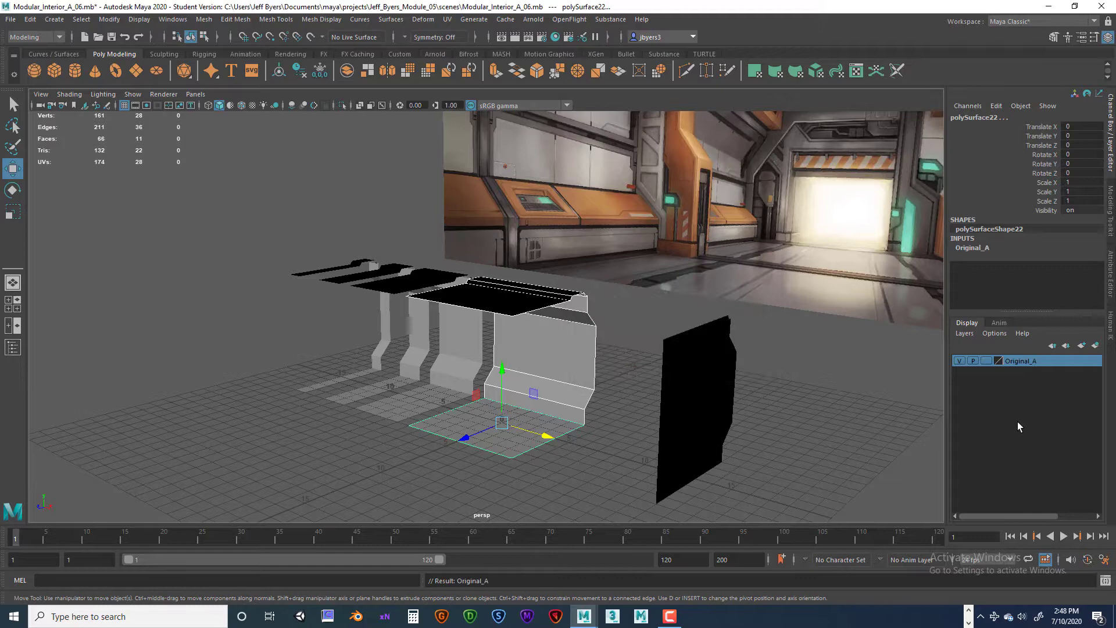
{"action": "left_click", "coordinate": [960, 361]}
Duplicate the second-widest module's wall, ceiling and floor, and put the copies in a new display layer
{"action": "left_click", "coordinate": [531, 308]}
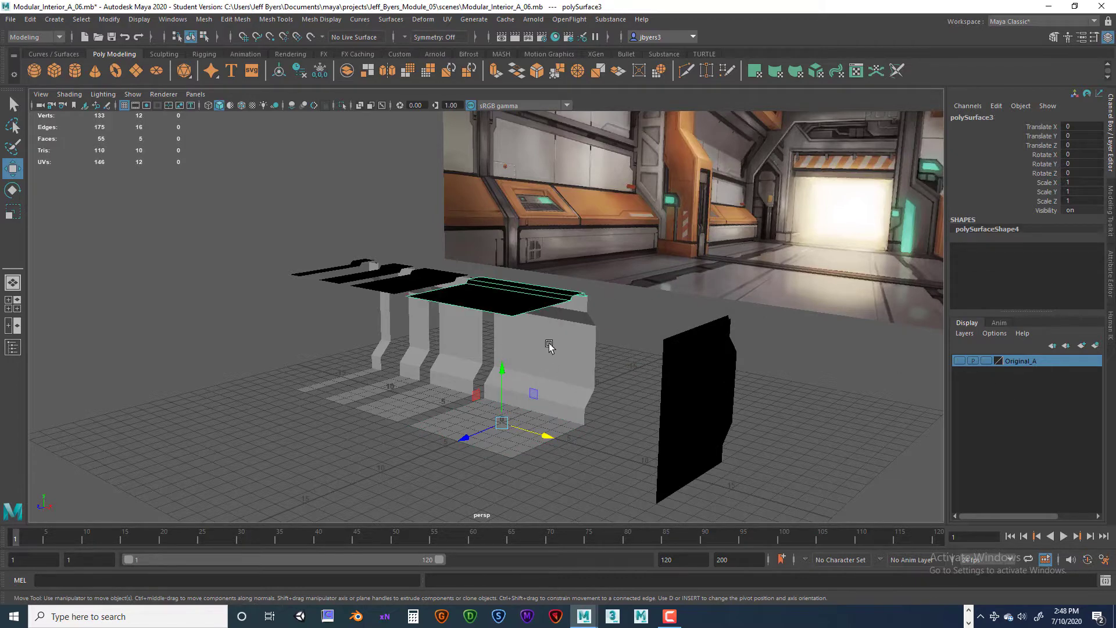
{"action": "left_click", "coordinate": [501, 448]}
{"action": "left_click_drag", "start_coordinate": [558, 380], "coordinate": [570, 369], "text": "alt"}
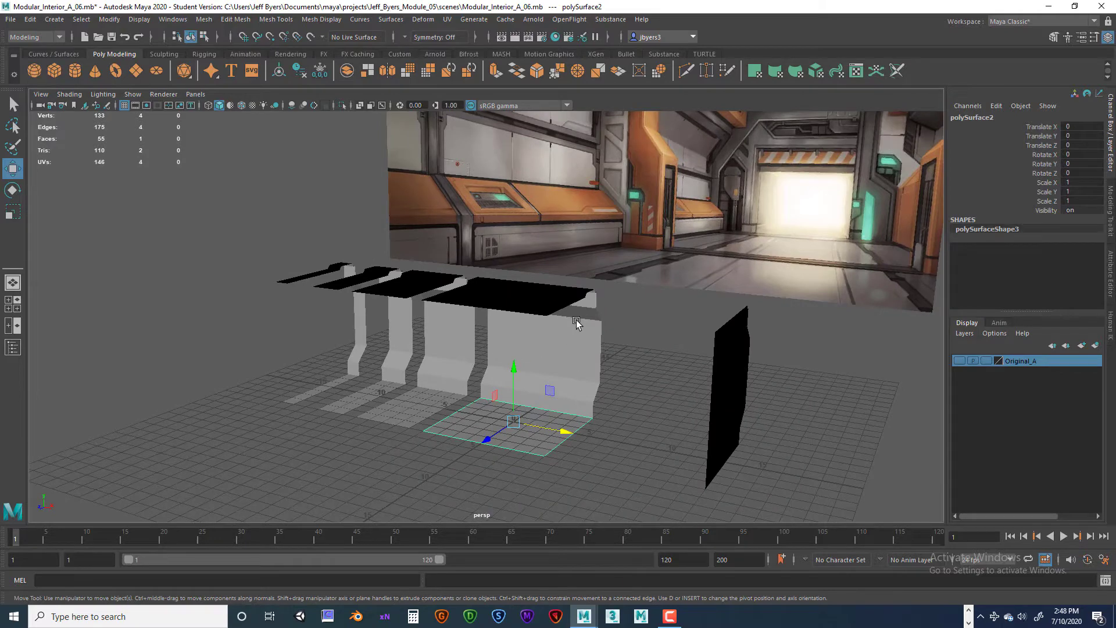
{"action": "left_click_drag", "start_coordinate": [576, 323], "coordinate": [523, 319], "text": "alt"}
{"action": "left_click", "coordinate": [523, 319]}
{"action": "left_click", "coordinate": [494, 284], "text": "shift"}
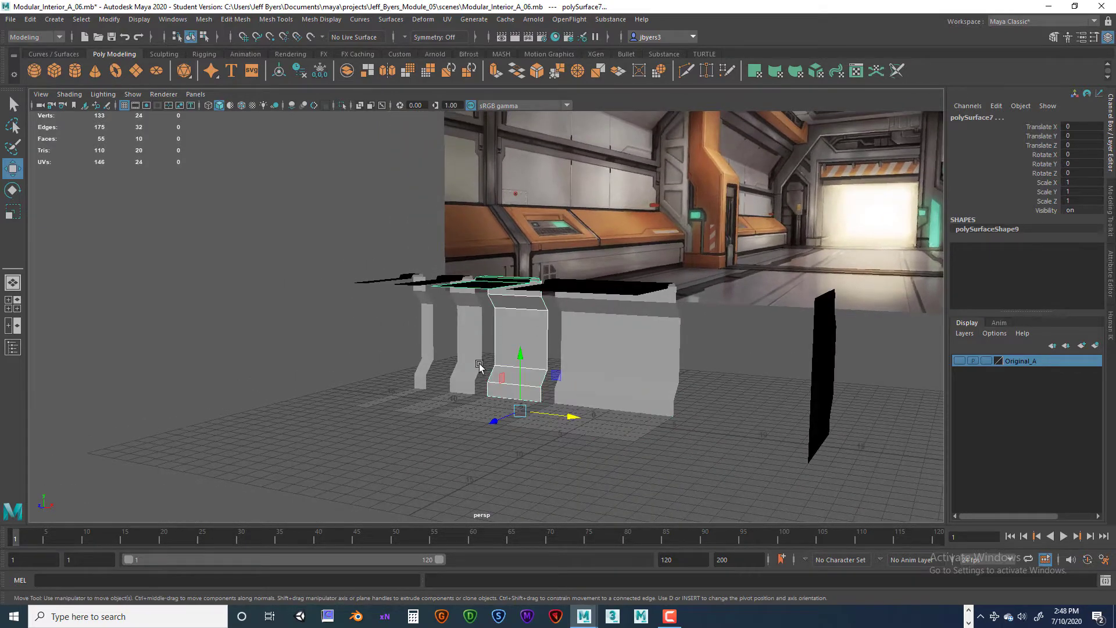
{"action": "left_click", "coordinate": [480, 413], "text": "shift"}
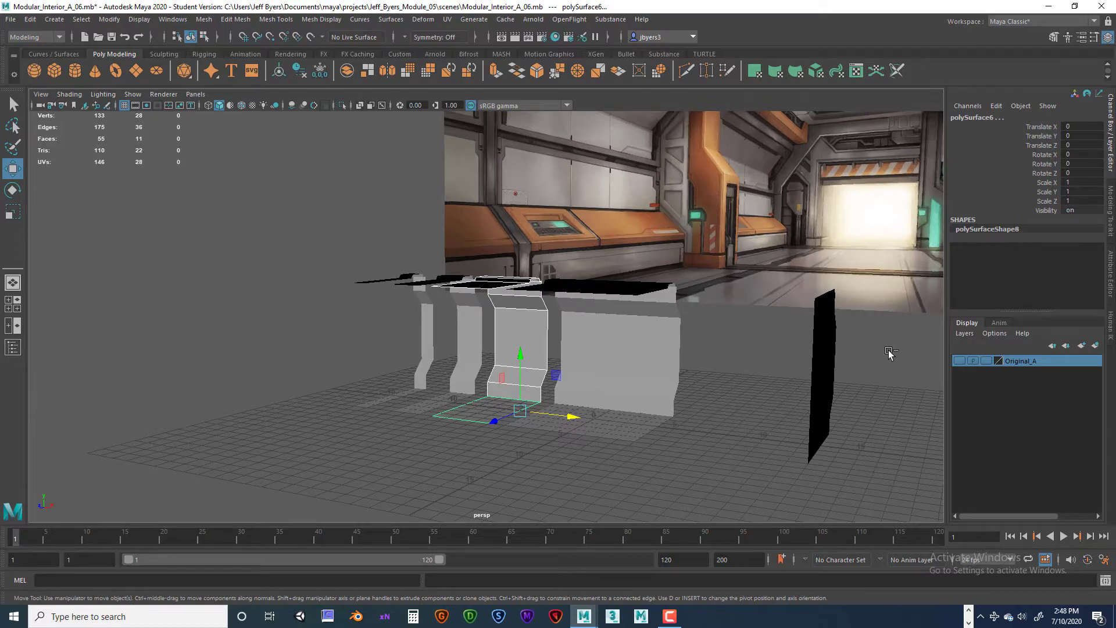
{"action": "key", "text": "ctrl+d"}
{"action": "left_click", "coordinate": [1096, 347]}
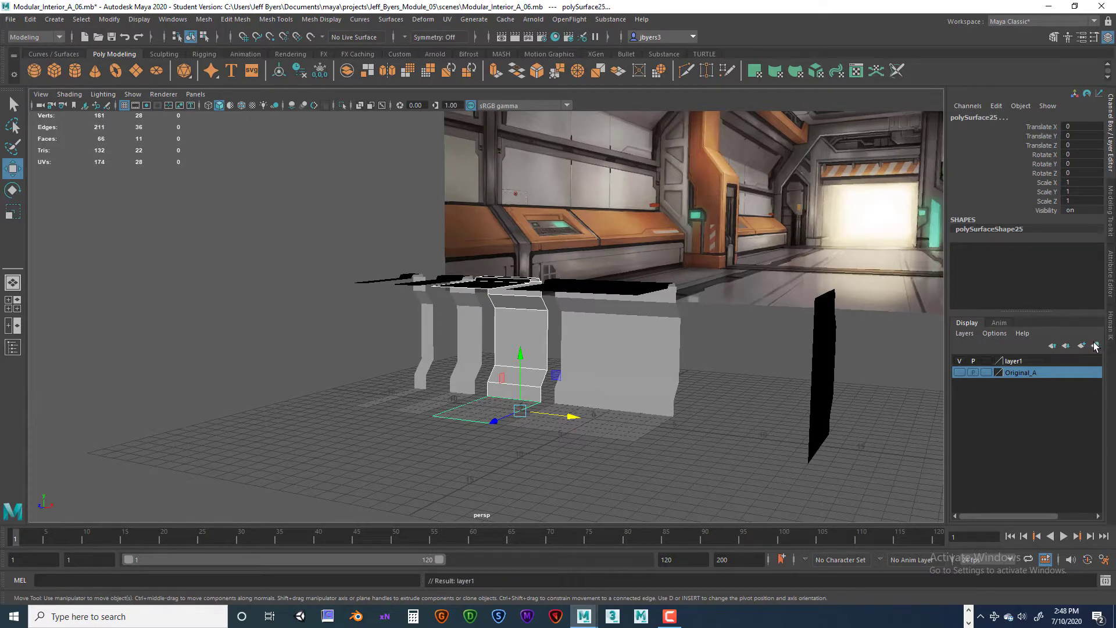
Rename the new display layer Original_B and hide it
{"action": "double_click", "coordinate": [1020, 361]}
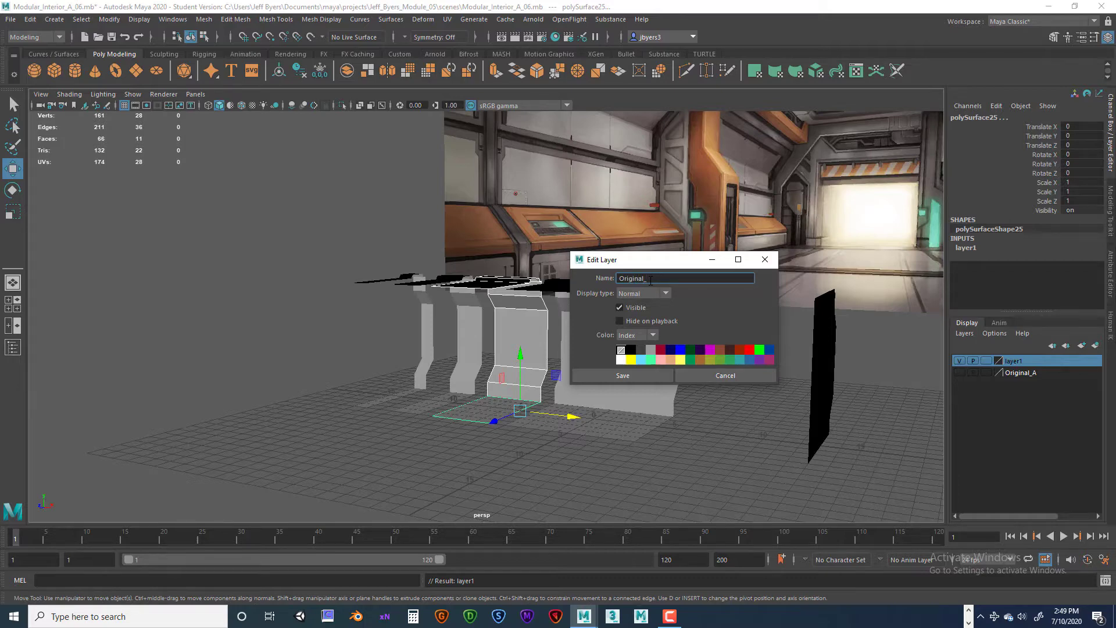
{"action": "key", "text": "Return"}
{"action": "left_click", "coordinate": [640, 372]}
{"action": "left_click", "coordinate": [470, 316]}
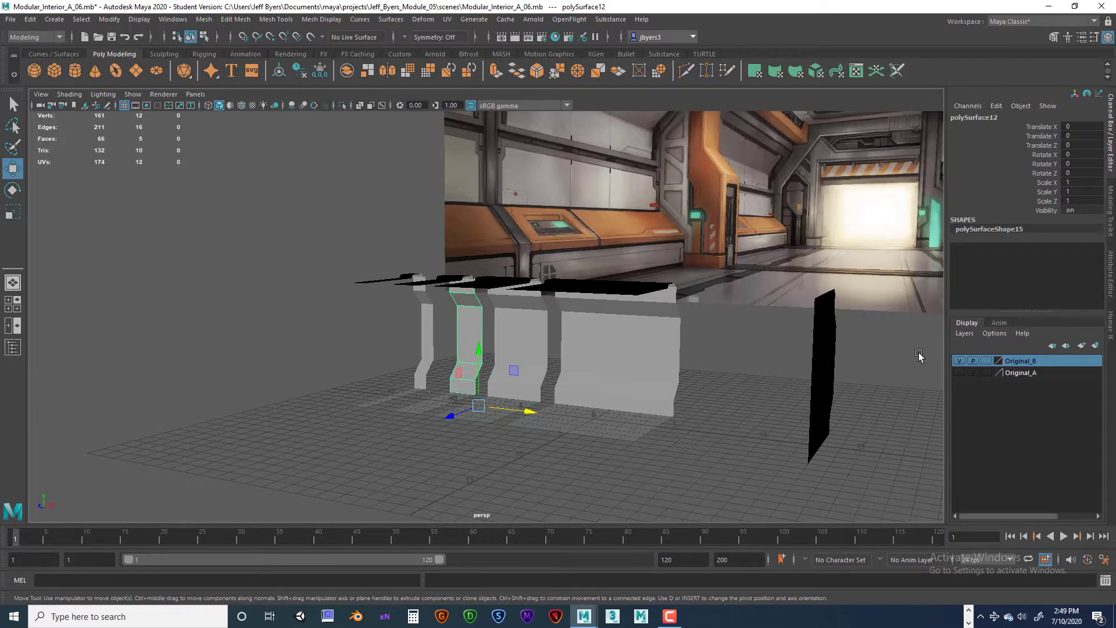
{"action": "left_click", "coordinate": [960, 361]}
Duplicate the third-widest module's ceiling, wall and floor, and put the copies in a new display layer
{"action": "left_click", "coordinate": [411, 312]}
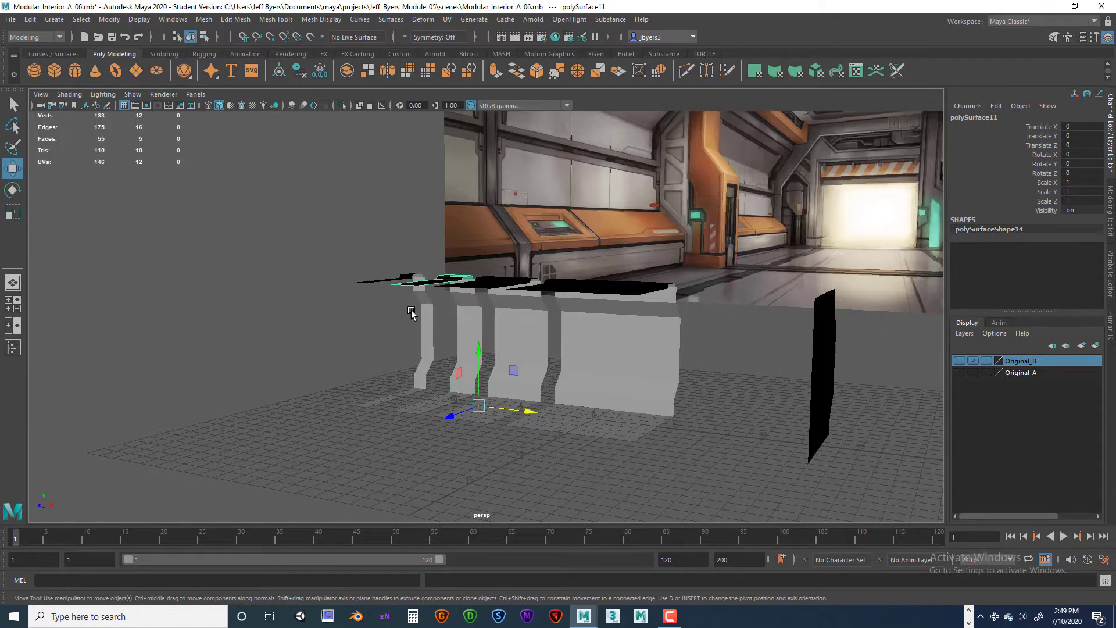
{"action": "left_click", "coordinate": [470, 319], "text": "shift"}
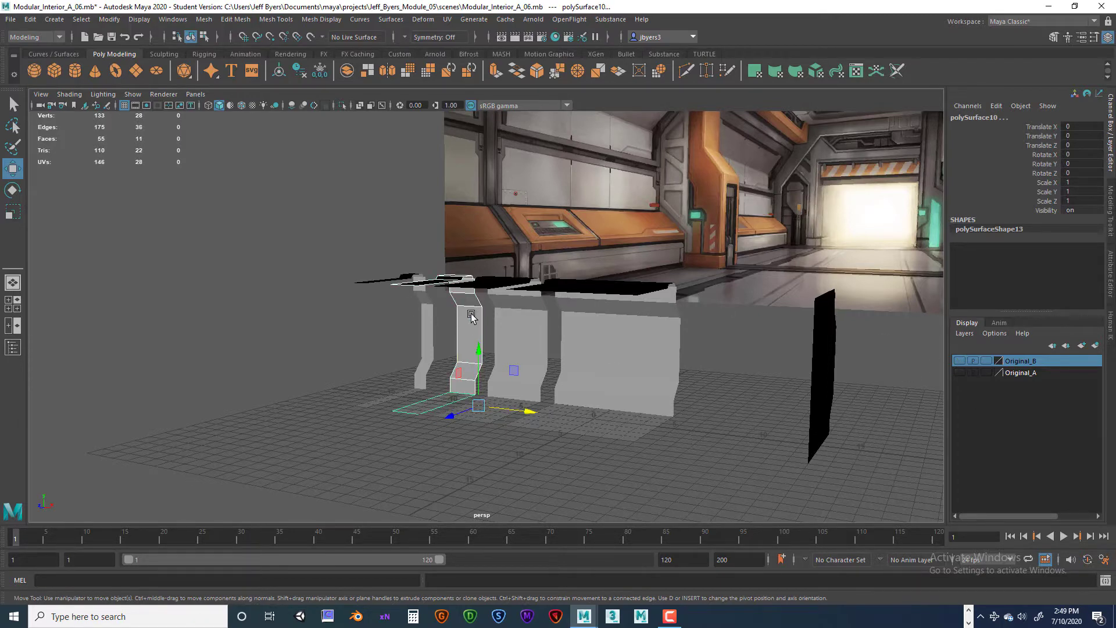
{"action": "key", "text": "ctrl+d"}
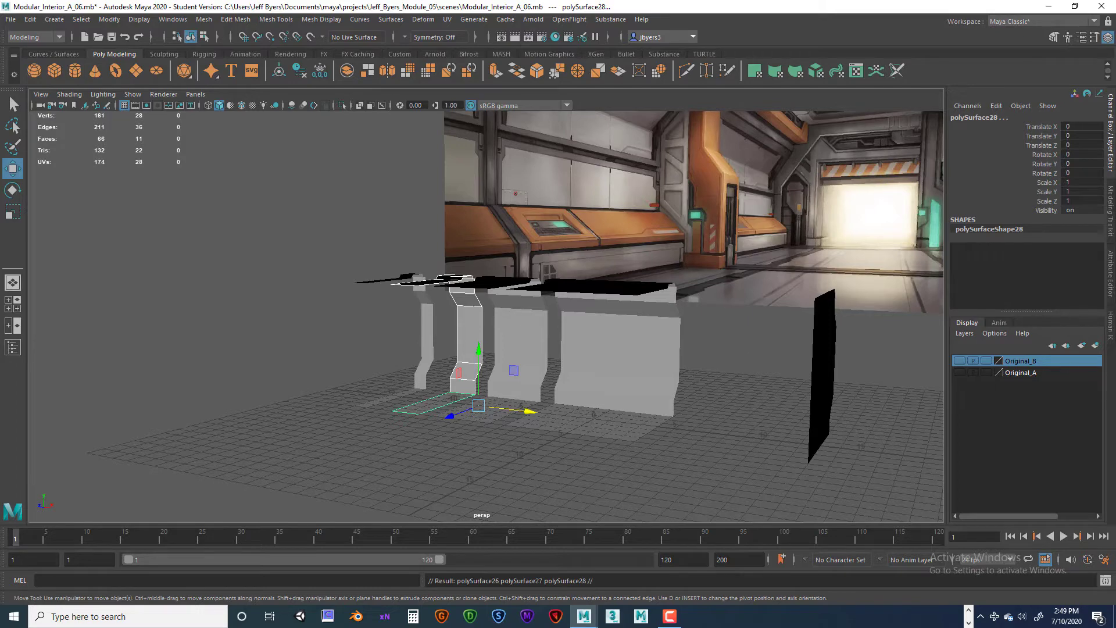
{"action": "left_click", "coordinate": [1099, 346]}
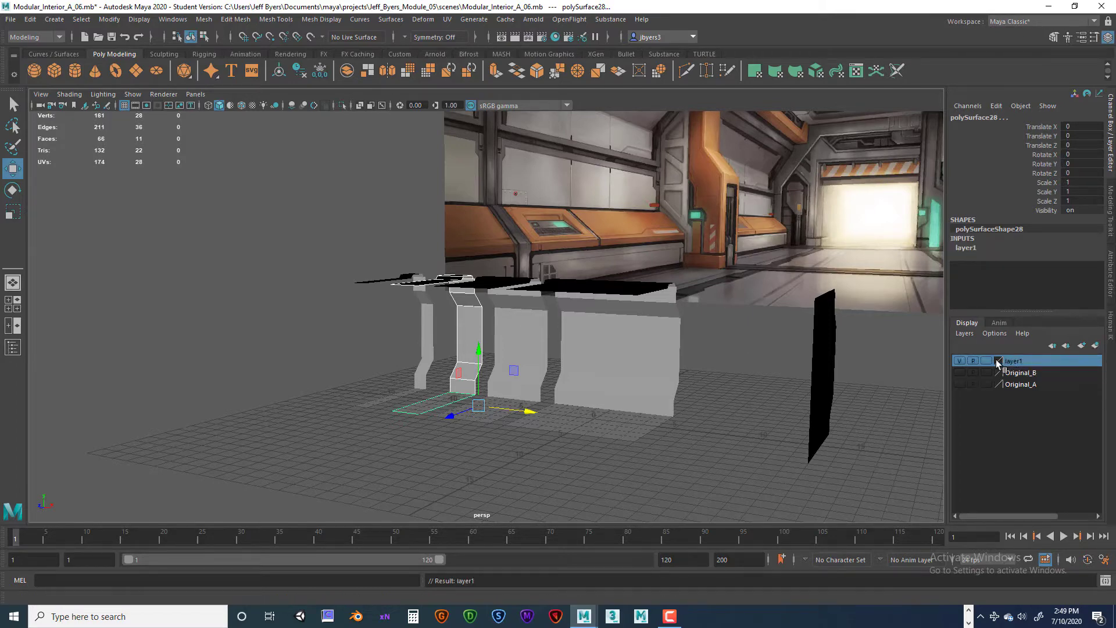
Rename the new display layer Original_C and hide it
{"action": "double_click", "coordinate": [1012, 361]}
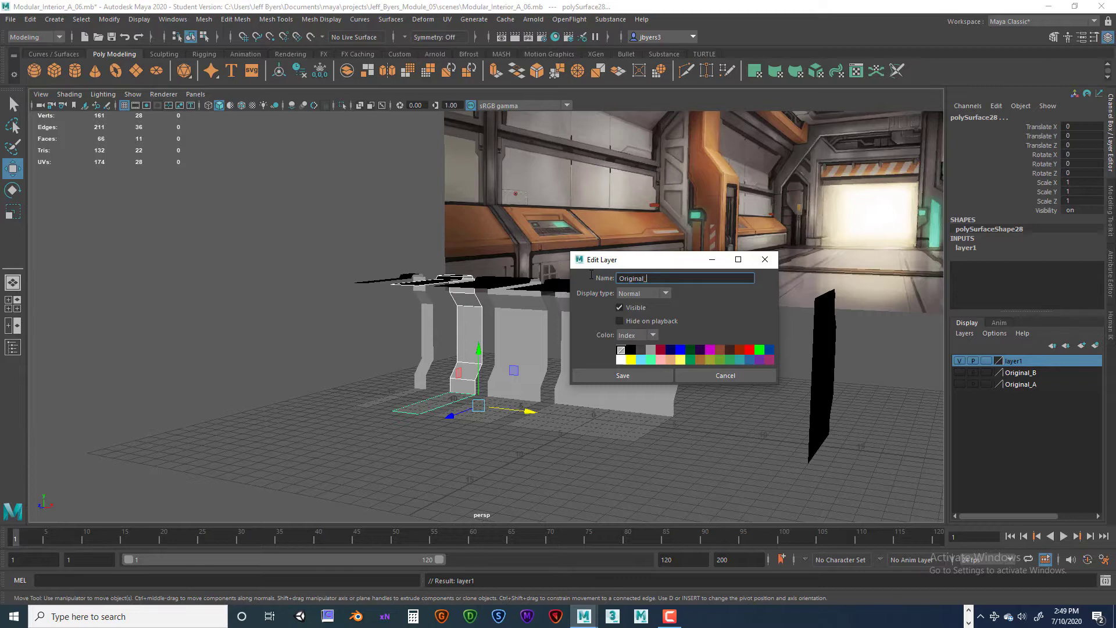
{"action": "key", "text": "Return"}
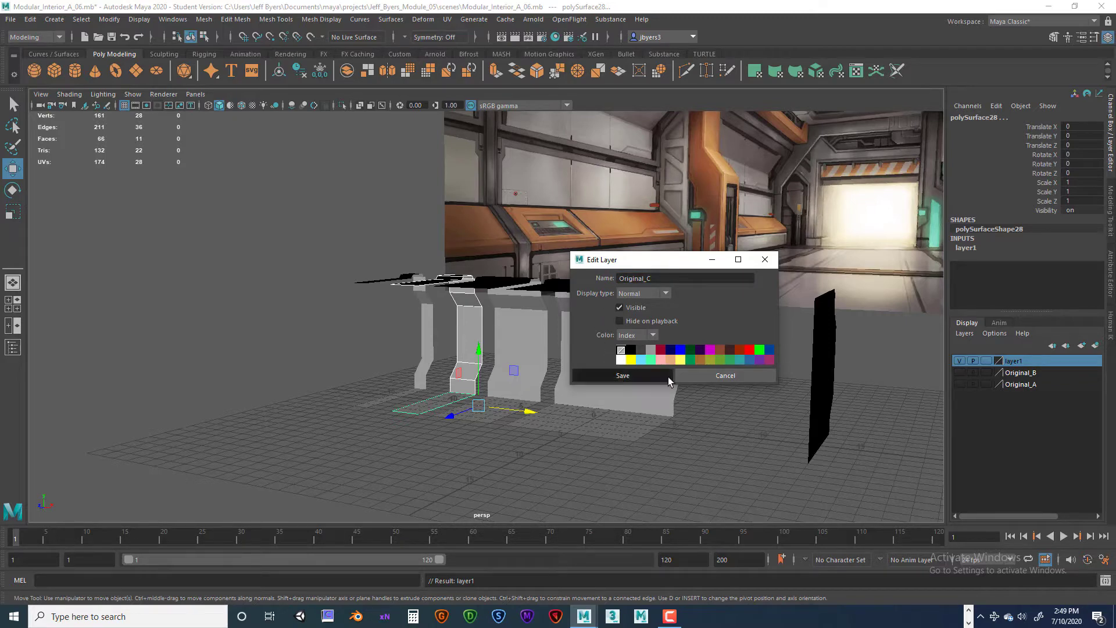
{"action": "left_click", "coordinate": [651, 375]}
{"action": "left_click", "coordinate": [962, 361]}
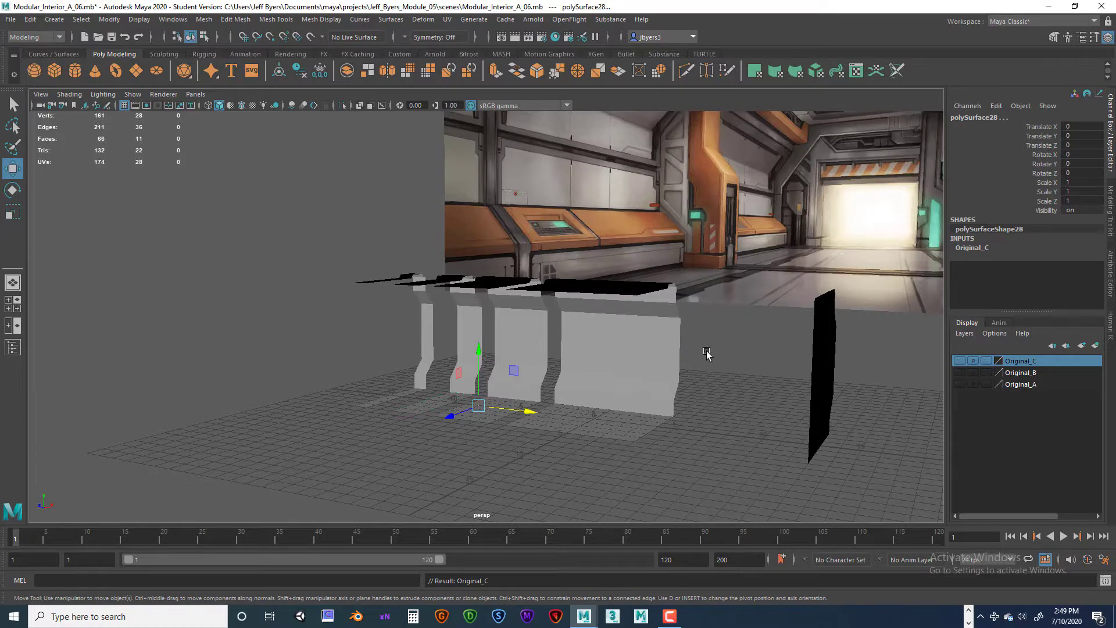
Duplicate the narrowest module's ceiling, wall and floor, and put the copies in a new display layer
{"action": "left_click", "coordinate": [408, 281]}
{"action": "left_click", "coordinate": [426, 328], "text": "shift"}
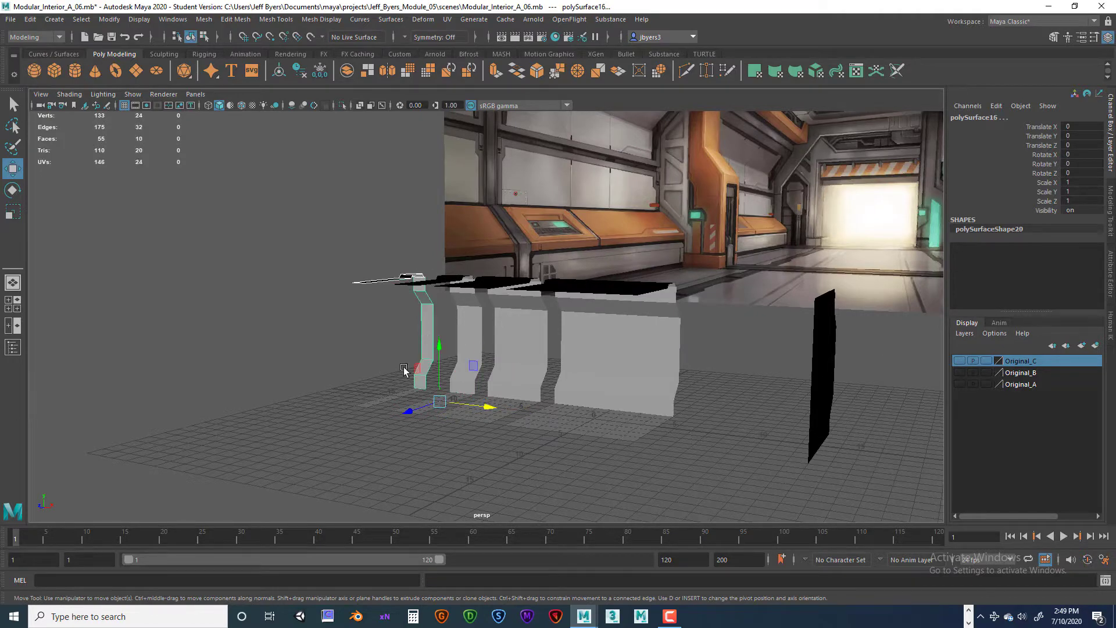
{"action": "left_click", "coordinate": [381, 402], "text": "shift"}
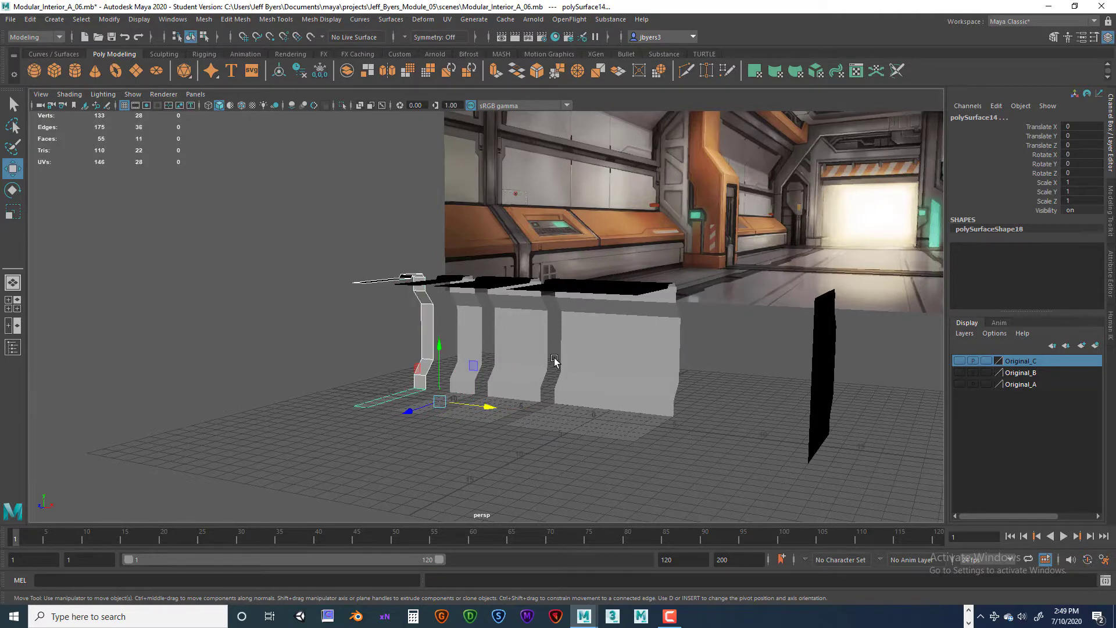
{"action": "left_click_drag", "start_coordinate": [554, 361], "coordinate": [585, 361], "text": "alt"}
{"action": "middle_click_drag", "start_coordinate": [586, 362], "coordinate": [636, 373], "text": "alt"}
{"action": "left_click_drag", "start_coordinate": [636, 374], "coordinate": [643, 389], "text": "alt"}
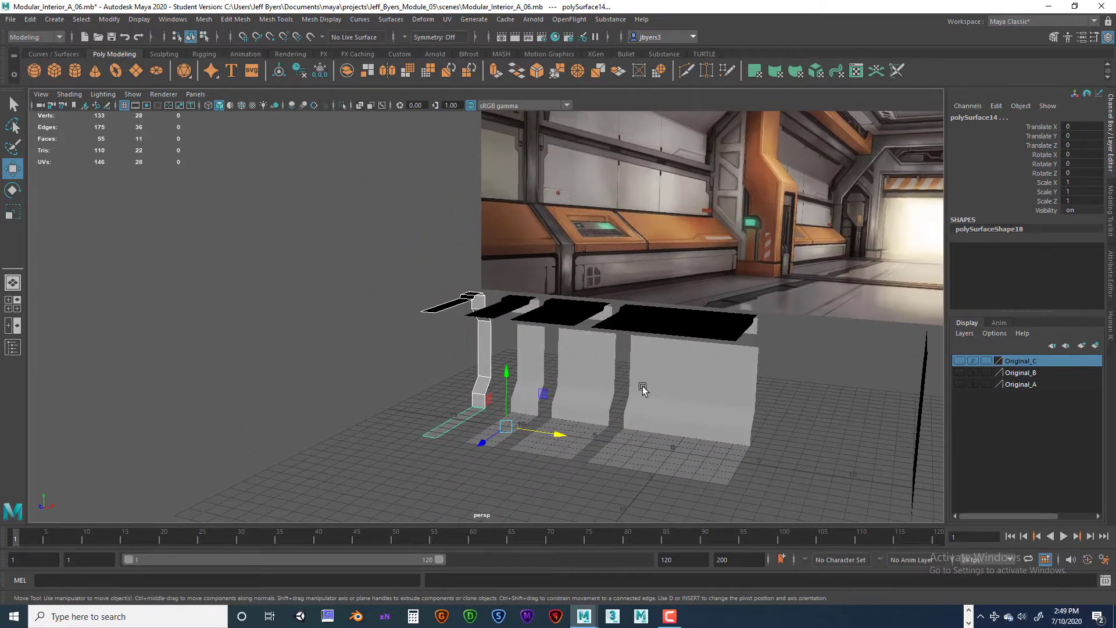
{"action": "key", "text": "ctrl+d"}
{"action": "left_click", "coordinate": [1095, 345]}
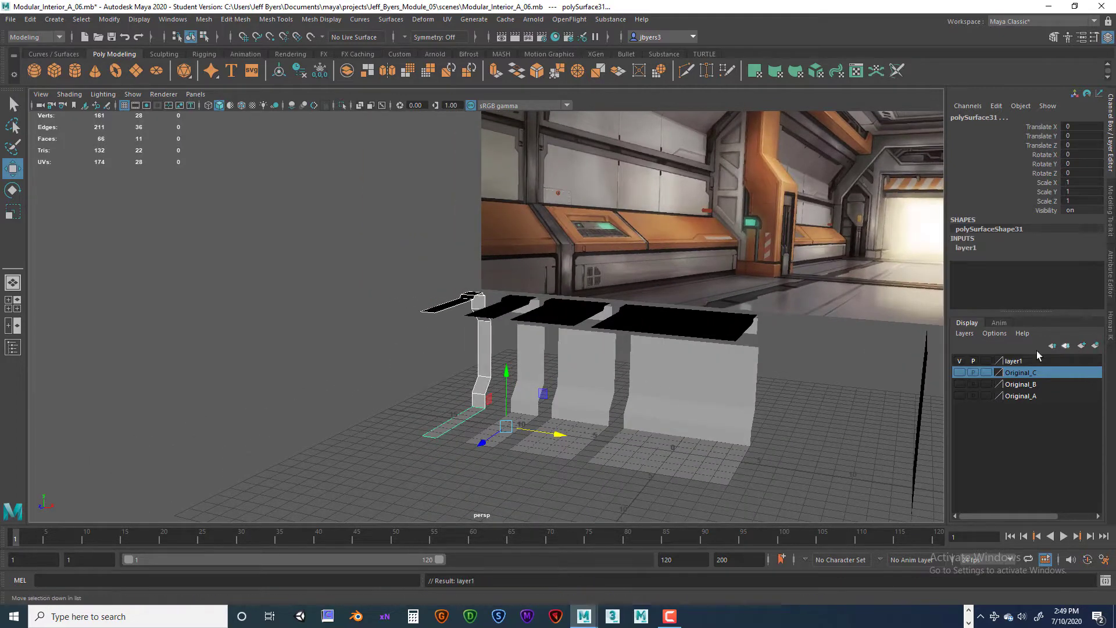
Hide the new display layer and rename it Original_D
{"action": "left_click", "coordinate": [959, 361]}
{"action": "double_click", "coordinate": [1010, 361]}
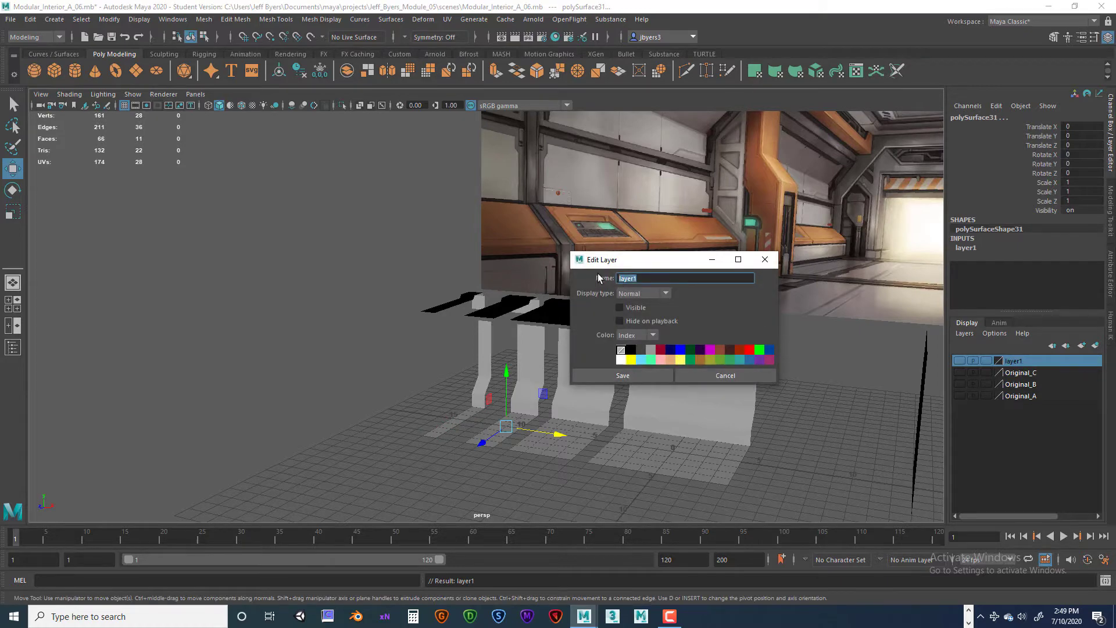
{"action": "type", "text": "Original_D"}
{"action": "key", "text": "Return"}
{"action": "left_click", "coordinate": [617, 375]}
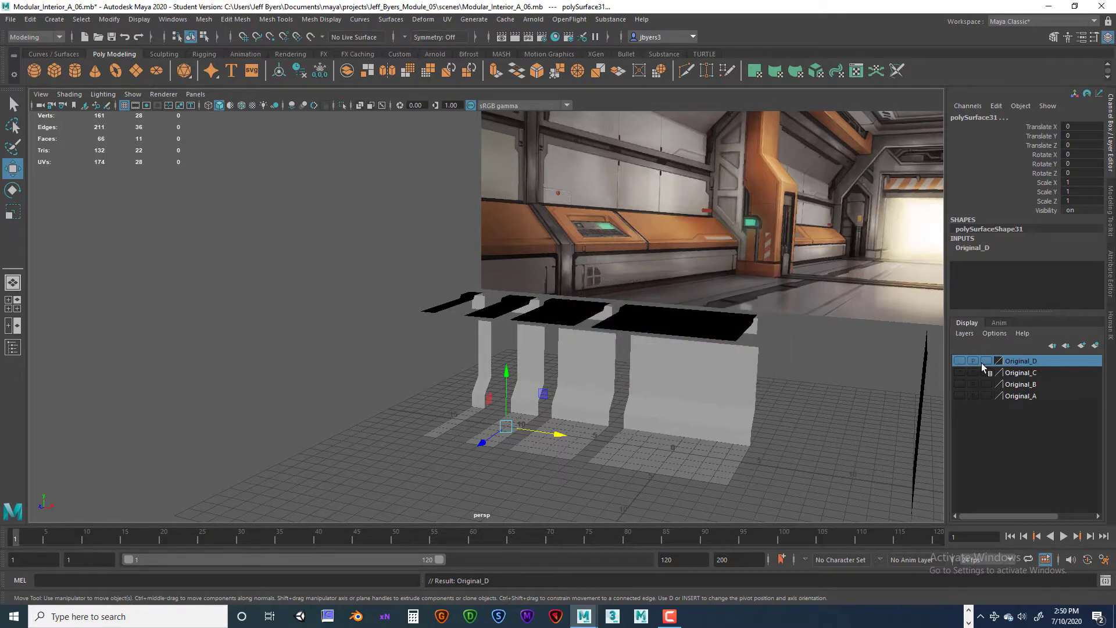
Select the widest wall panel and examine its shape from several angles against the corridor reference image
{"action": "left_click_drag", "start_coordinate": [710, 376], "coordinate": [590, 314], "text": "alt"}
{"action": "left_click", "coordinate": [765, 390]}
{"action": "left_click", "coordinate": [698, 381]}
{"action": "scroll", "coordinate": [654, 376], "scroll_direction": "up", "scroll_amount": 3}
{"action": "scroll", "coordinate": [671, 371], "scroll_direction": "down", "scroll_amount": 6}
{"action": "scroll", "coordinate": [673, 372], "scroll_direction": "up", "scroll_amount": 3}
{"action": "left_click_drag", "start_coordinate": [616, 385], "coordinate": [657, 417], "text": "alt"}
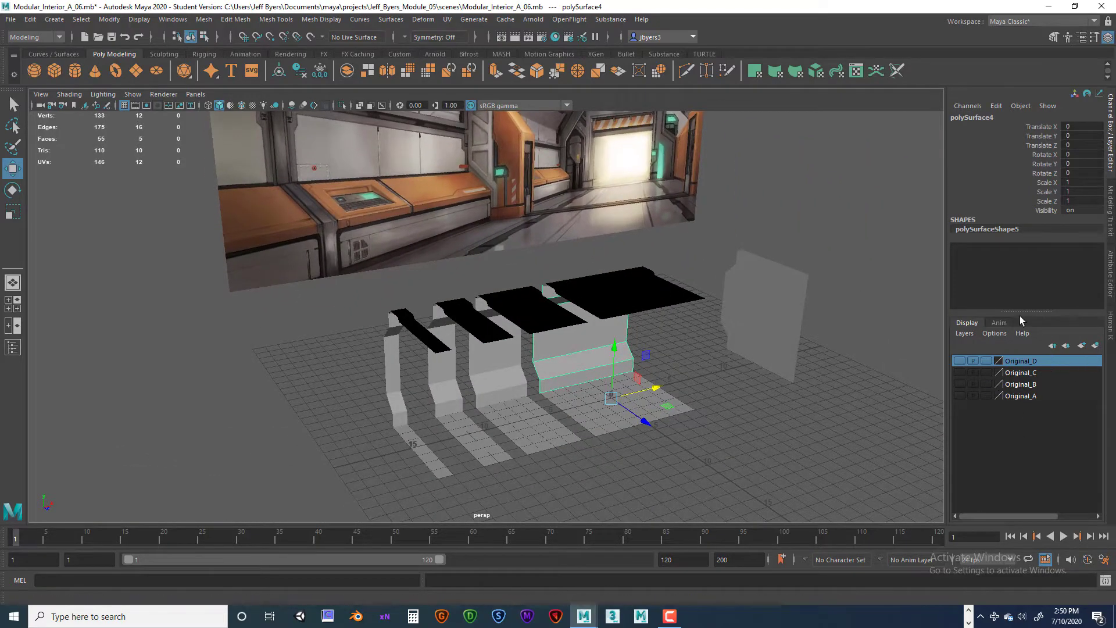
{"action": "left_click_drag", "start_coordinate": [651, 333], "coordinate": [586, 301], "text": "alt"}
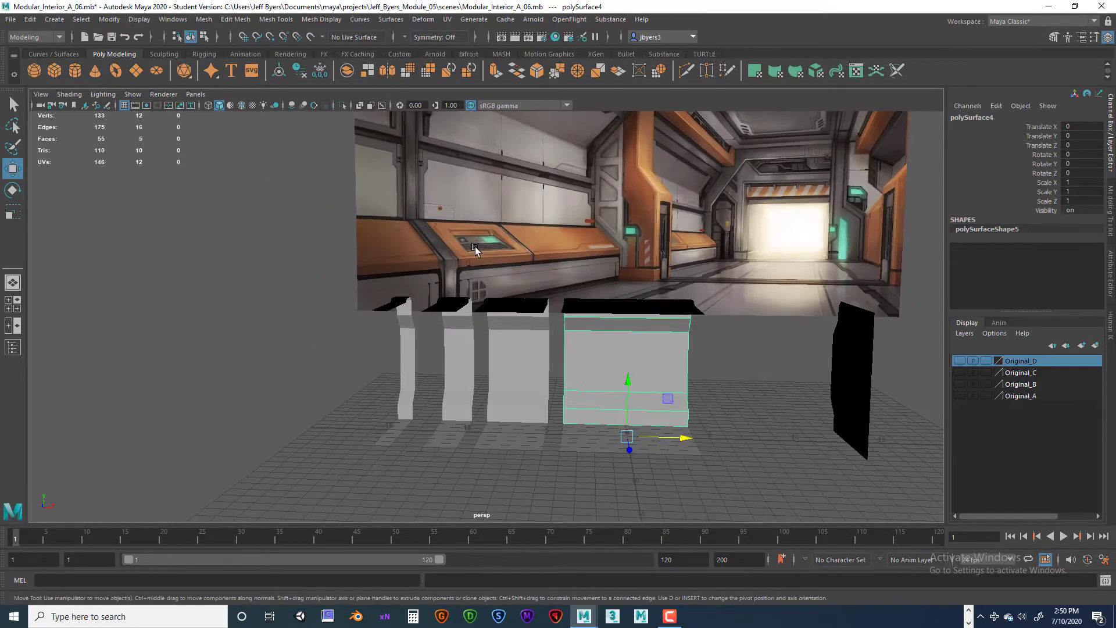
{"action": "left_click_drag", "start_coordinate": [476, 247], "coordinate": [628, 314], "text": "alt"}
{"action": "left_click_drag", "start_coordinate": [686, 340], "coordinate": [559, 339], "text": "alt"}
{"action": "right_click_drag", "start_coordinate": [560, 339], "coordinate": [612, 341], "text": "alt"}
{"action": "left_click_drag", "start_coordinate": [612, 341], "coordinate": [660, 368], "text": "alt"}
{"action": "middle_click_drag", "start_coordinate": [657, 342], "coordinate": [654, 271], "text": "alt"}
{"action": "left_click_drag", "start_coordinate": [653, 271], "coordinate": [667, 287], "text": "alt"}
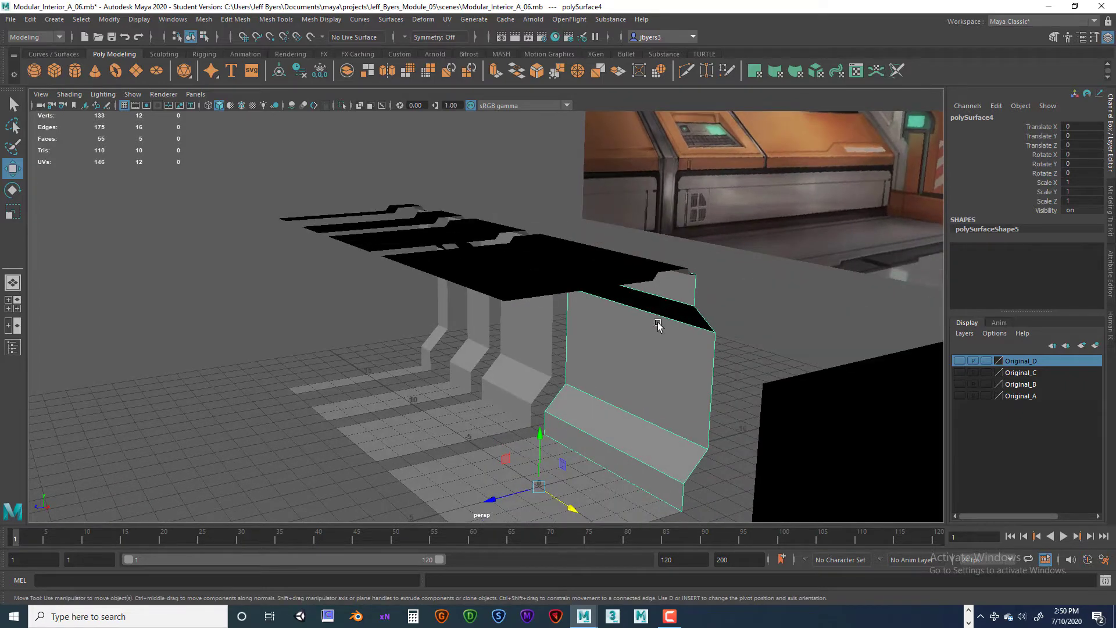
Select the widest module's wall, ceiling and floor, and switch the selection to component mode
{"action": "scroll", "coordinate": [675, 322], "scroll_direction": "down", "scroll_amount": 3}
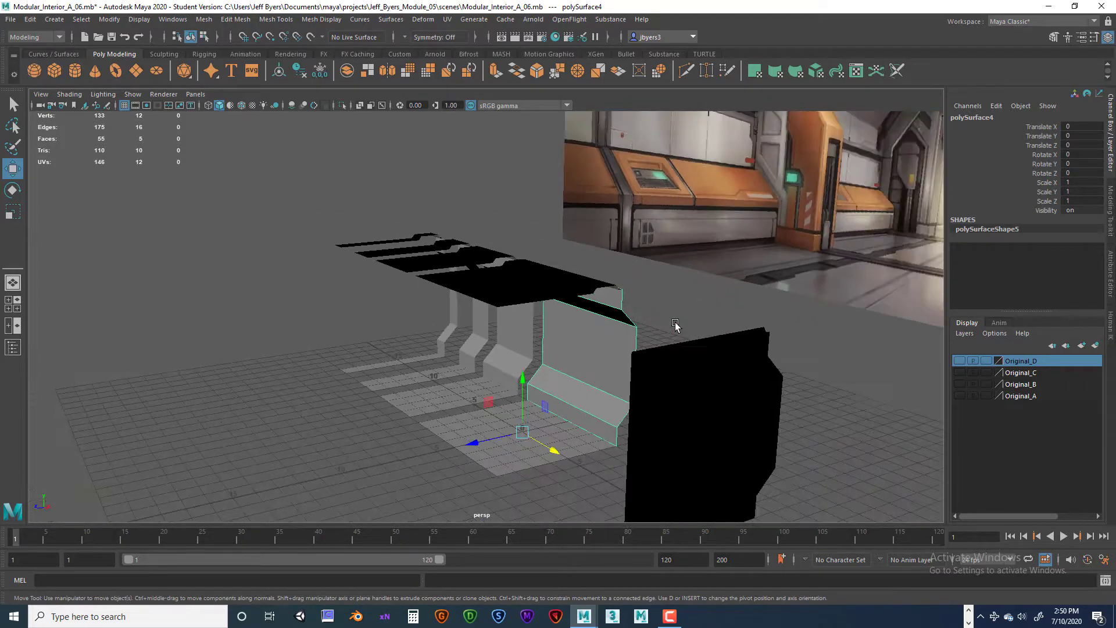
{"action": "mouse_move", "coordinate": [653, 314]}
{"action": "left_mouse_down", "text": "alt"}
{"action": "mouse_move", "coordinate": [660, 269]}
{"action": "mouse_move", "coordinate": [660, 331]}
{"action": "mouse_move", "coordinate": [645, 316]}
{"action": "left_mouse_up", "text": "alt"}
{"action": "left_click", "coordinate": [654, 283]}
{"action": "left_click", "coordinate": [640, 343]}
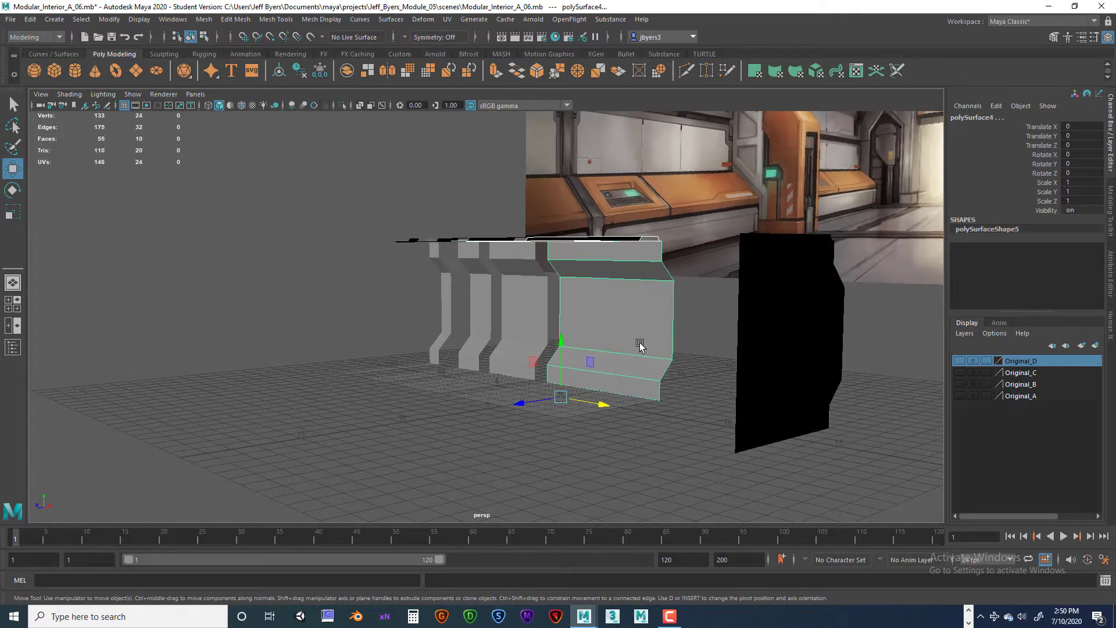
{"action": "left_click", "coordinate": [574, 411]}
{"action": "right_click_drag", "start_coordinate": [615, 295], "coordinate": [603, 259]}
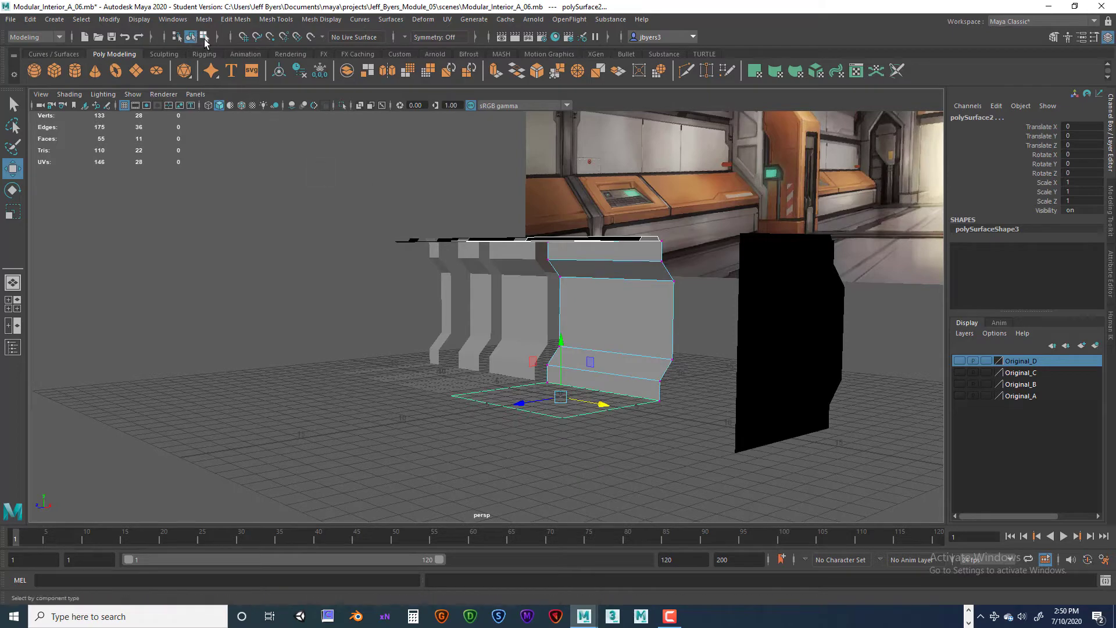
{"action": "left_click", "coordinate": [204, 38]}
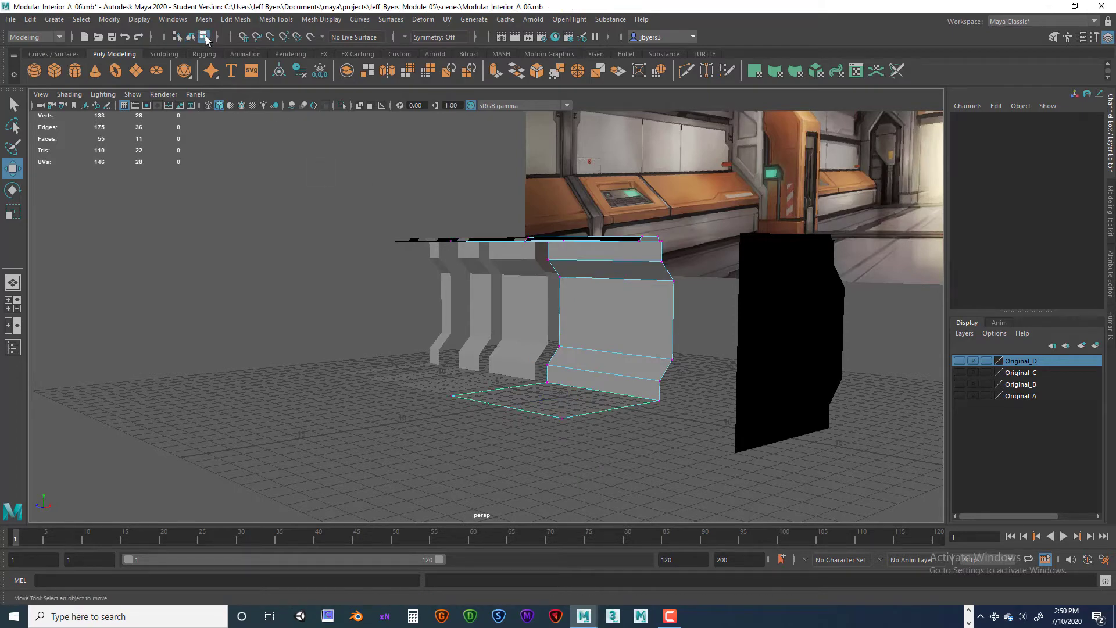
{"action": "left_click_drag", "start_coordinate": [603, 302], "coordinate": [618, 308], "text": "alt"}
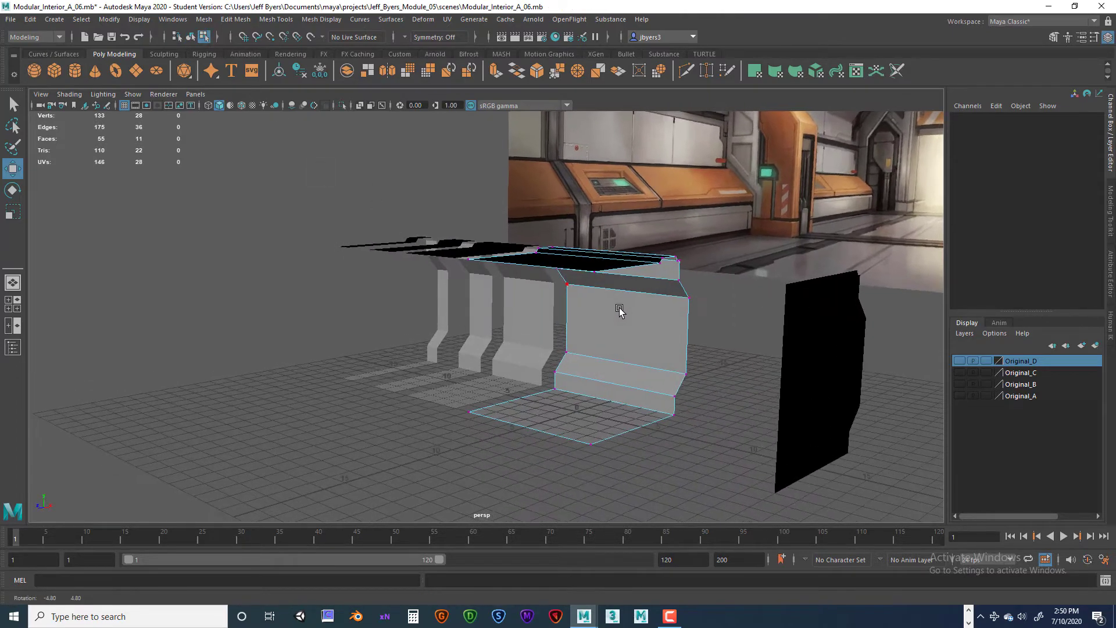
{"action": "right_click_drag", "start_coordinate": [664, 284], "coordinate": [650, 356]}
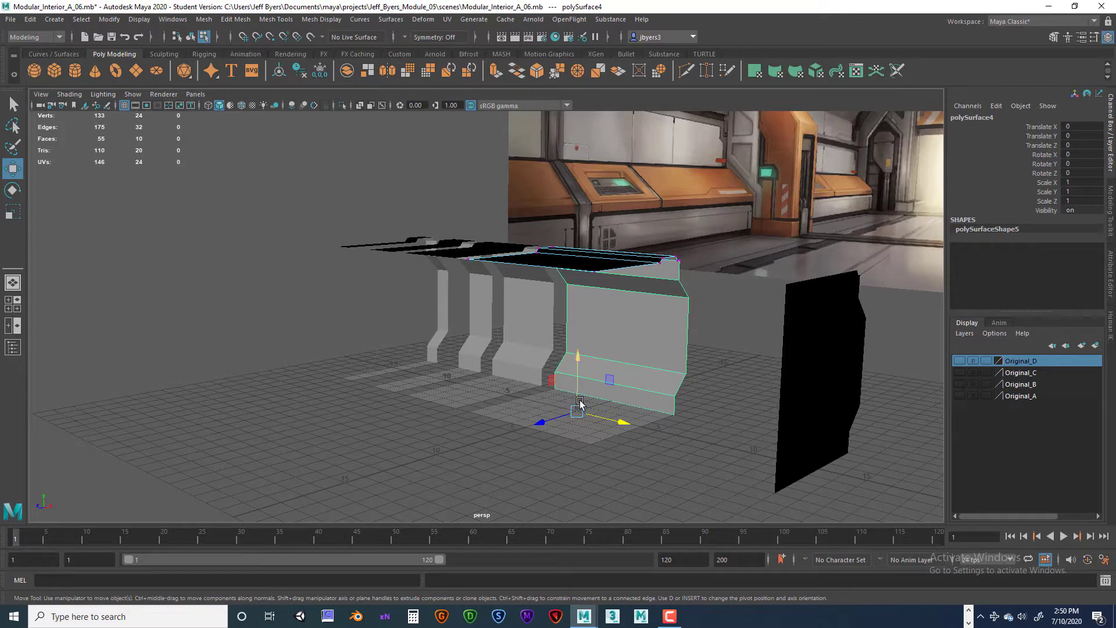
{"action": "left_click", "coordinate": [580, 433], "text": "shift"}
{"action": "left_click", "coordinate": [635, 300]}
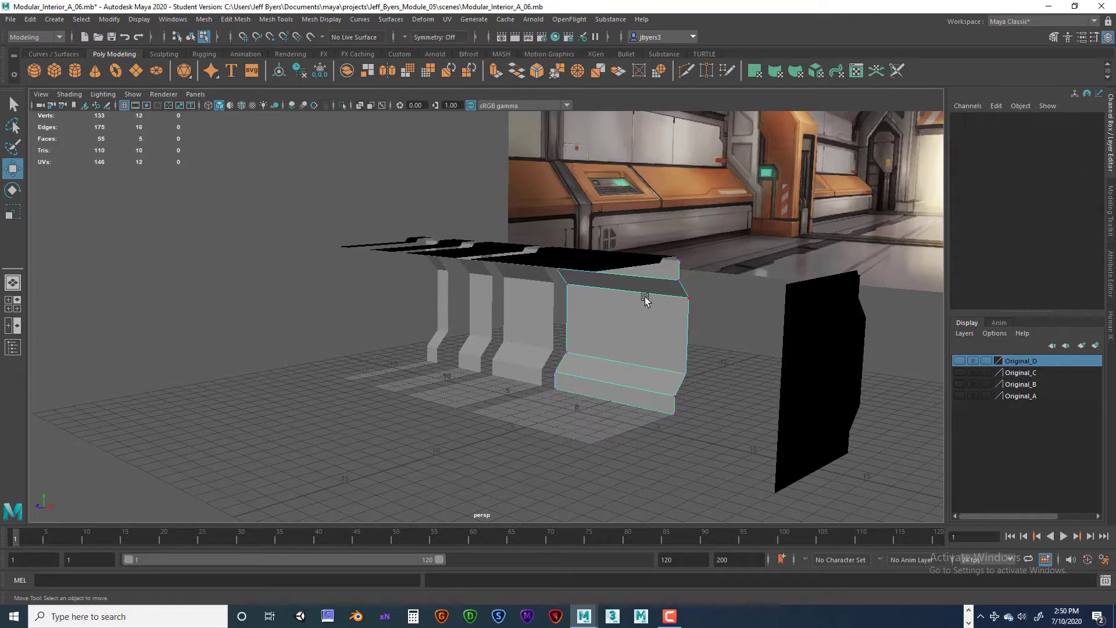
{"action": "right_click_drag", "start_coordinate": [606, 266], "coordinate": [604, 322]}
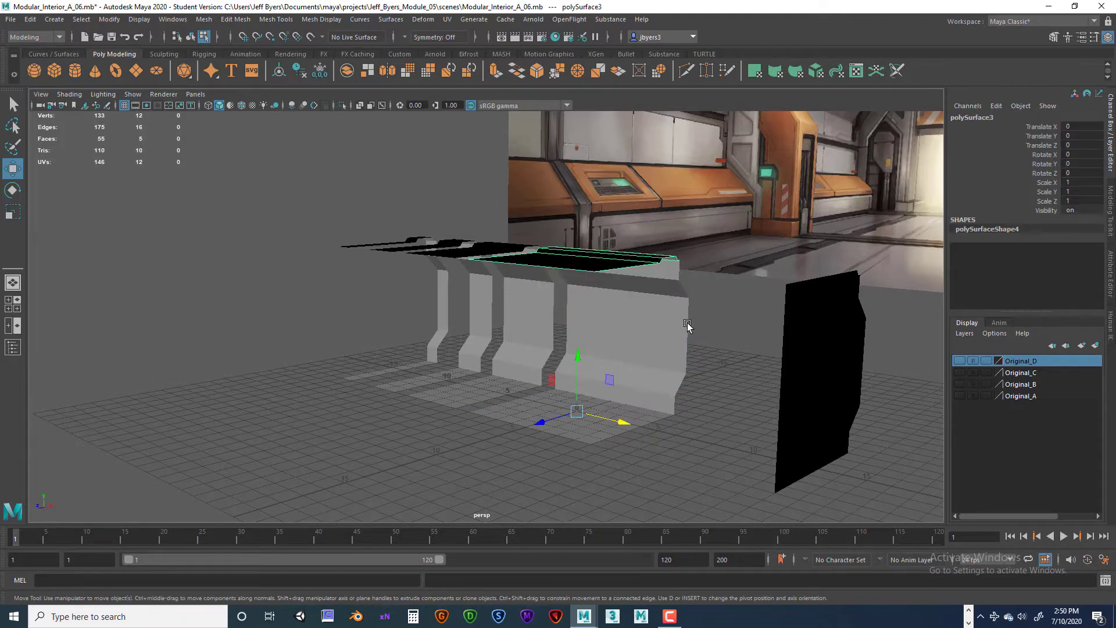
{"action": "left_click_drag", "start_coordinate": [685, 305], "coordinate": [675, 299], "text": "alt"}
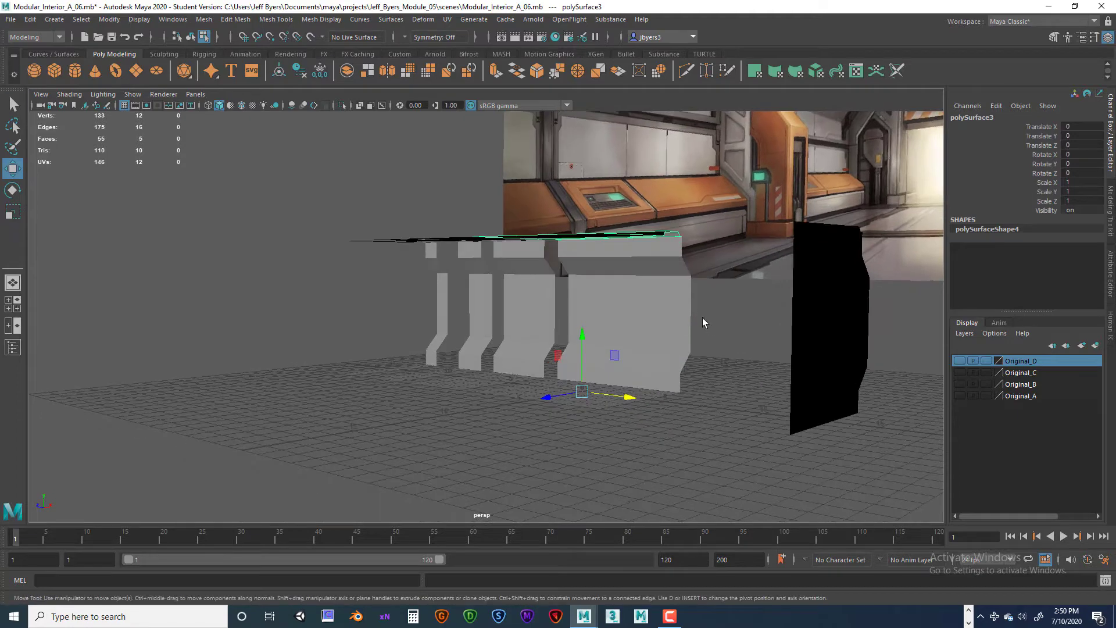
{"action": "key", "text": "q"}
{"action": "left_click", "coordinate": [626, 394], "text": "shift"}
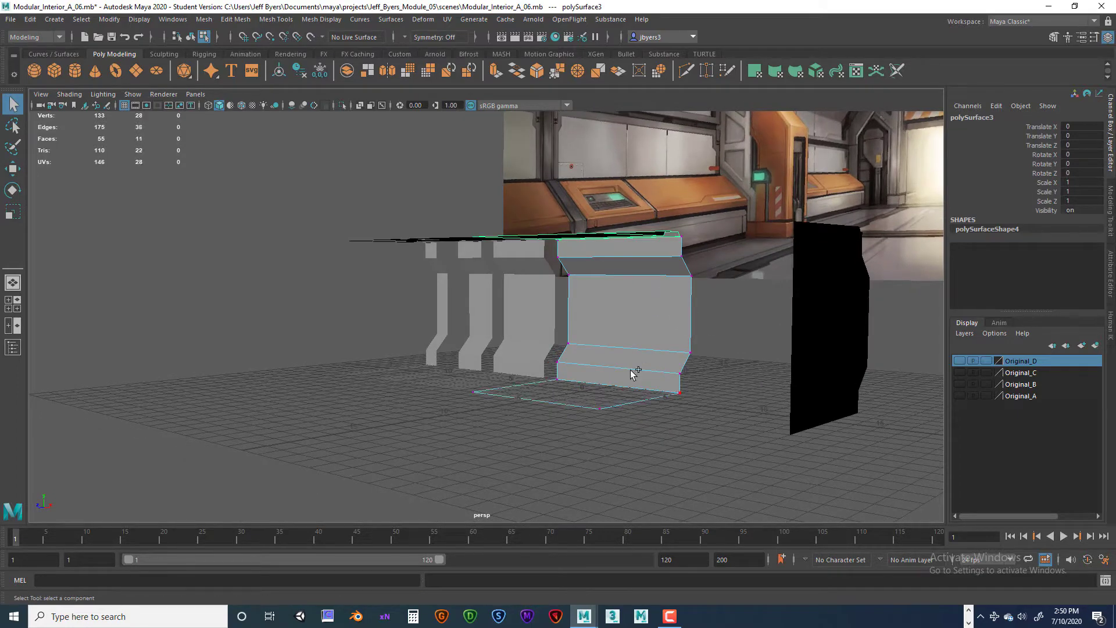
{"action": "left_click", "coordinate": [190, 37]}
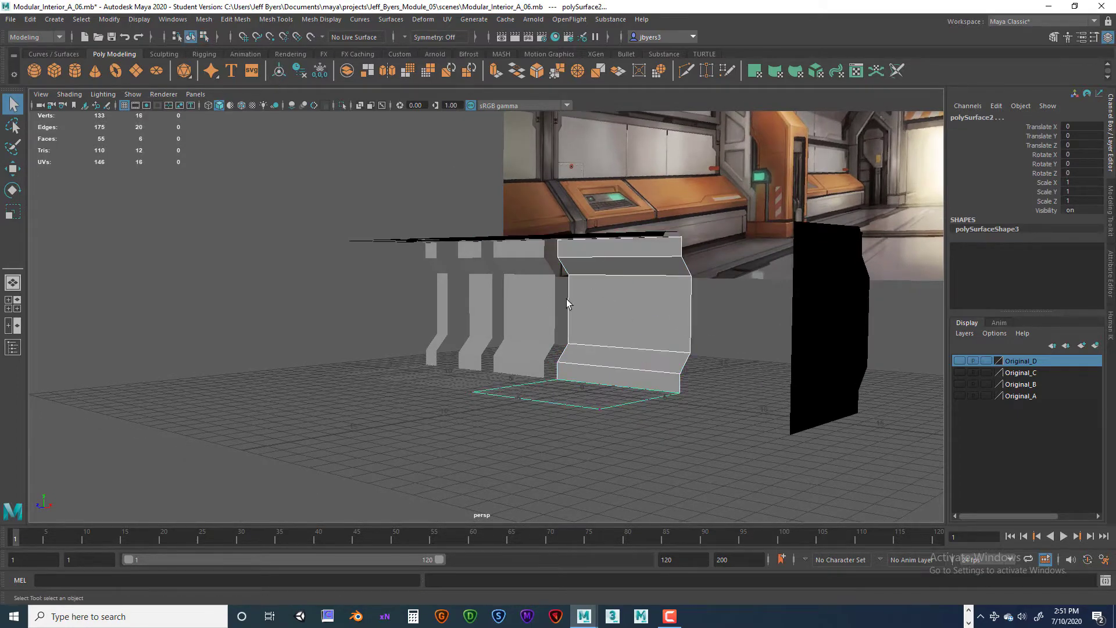
Select the widest module's ceiling, wall and floor together in object mode, and display their vertices for editing
{"action": "left_click", "coordinate": [744, 302]}
{"action": "left_click_drag", "start_coordinate": [675, 288], "coordinate": [667, 288], "text": "alt"}
{"action": "left_click", "coordinate": [644, 306]}
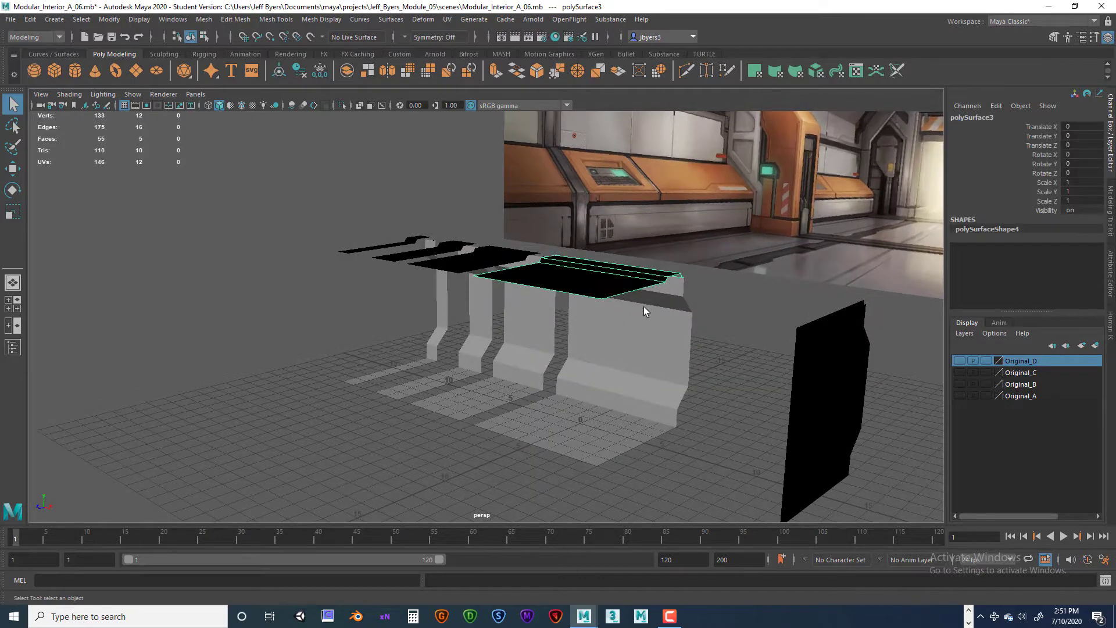
{"action": "left_click", "coordinate": [667, 329], "text": "shift"}
{"action": "left_click", "coordinate": [623, 425], "text": "shift"}
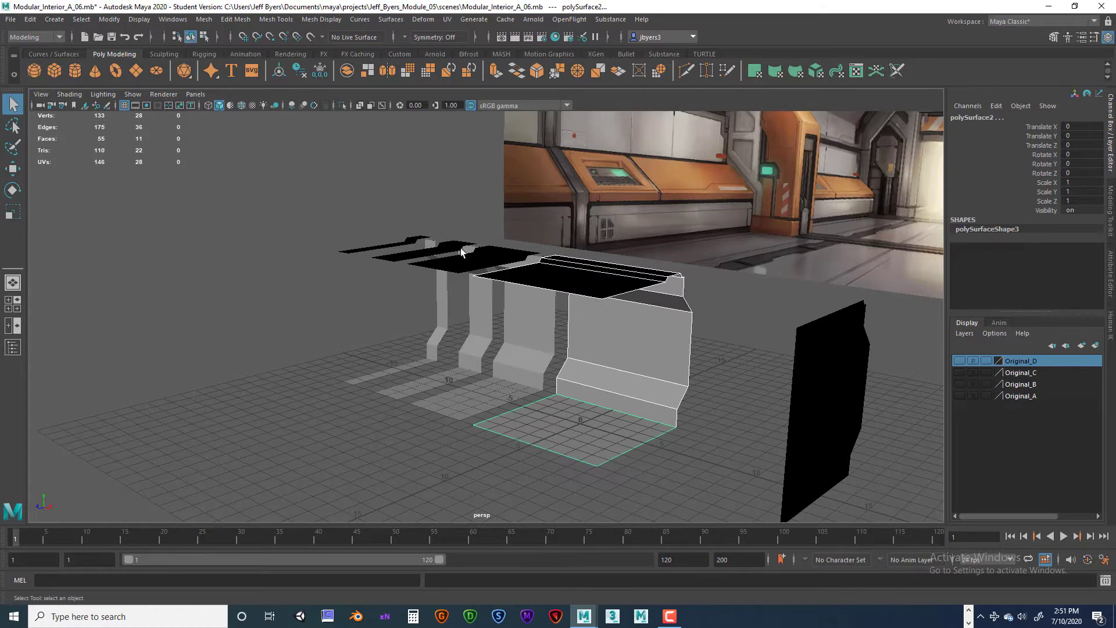
{"action": "right_click_drag", "start_coordinate": [610, 275], "coordinate": [562, 273]}
{"action": "mouse_move", "coordinate": [629, 295]}
{"action": "left_mouse_down", "text": "alt"}
{"action": "mouse_move", "coordinate": [577, 291]}
{"action": "mouse_move", "coordinate": [612, 299]}
{"action": "mouse_move", "coordinate": [610, 287]}
{"action": "left_mouse_up", "text": "alt"}
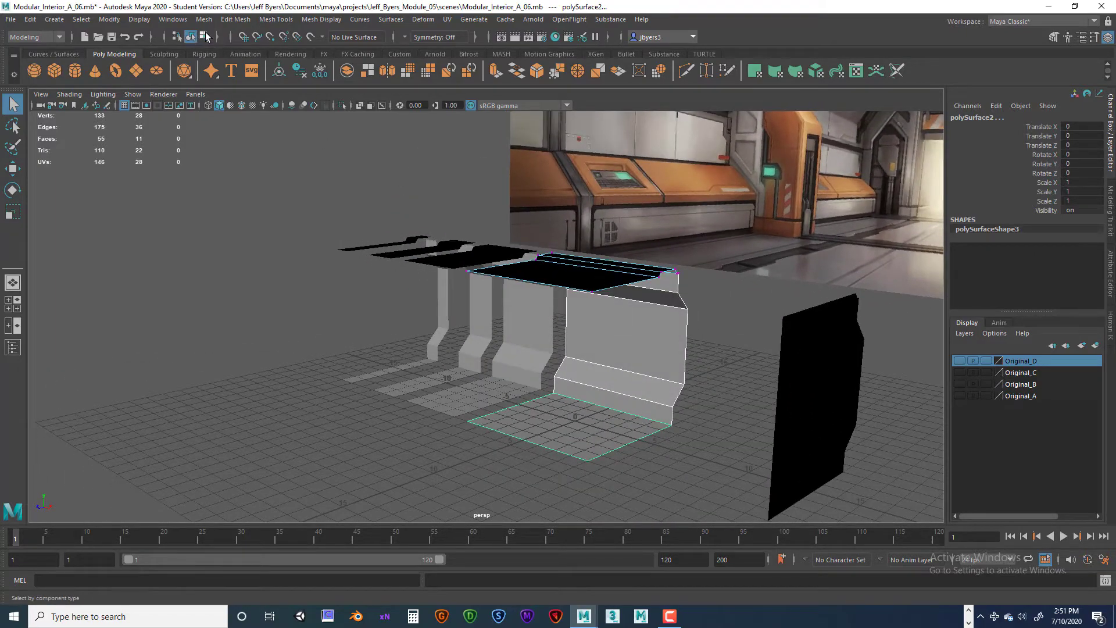
{"action": "left_click", "coordinate": [205, 37]}
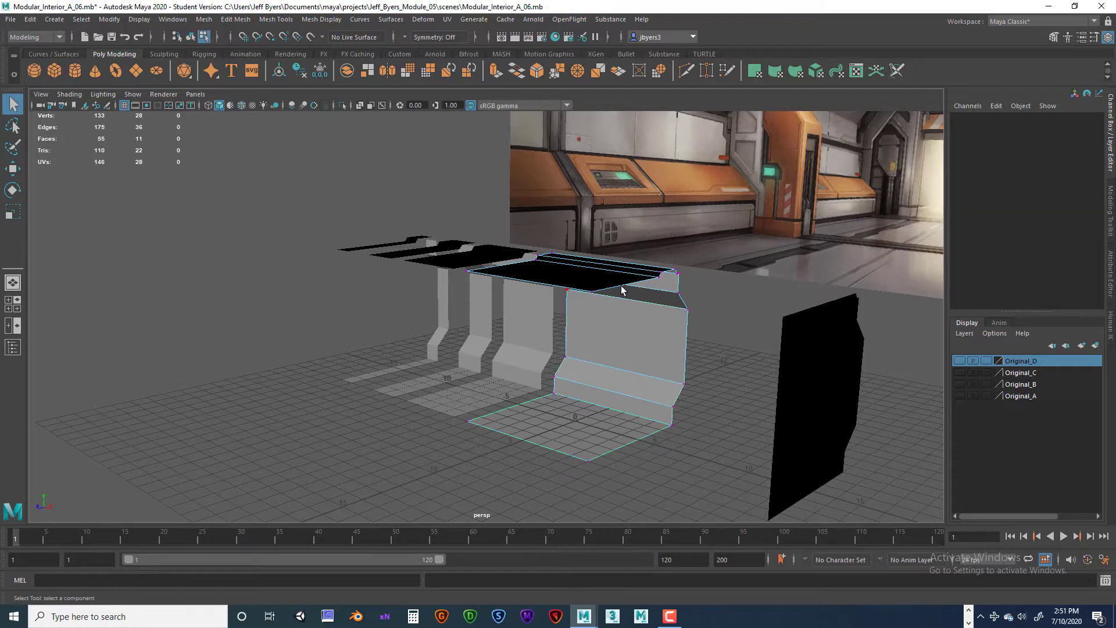
In the front view, select all ceiling vertices and the upper wall vertices of the widest module
{"action": "left_click_drag", "start_coordinate": [622, 290], "coordinate": [668, 260], "text": "alt"}
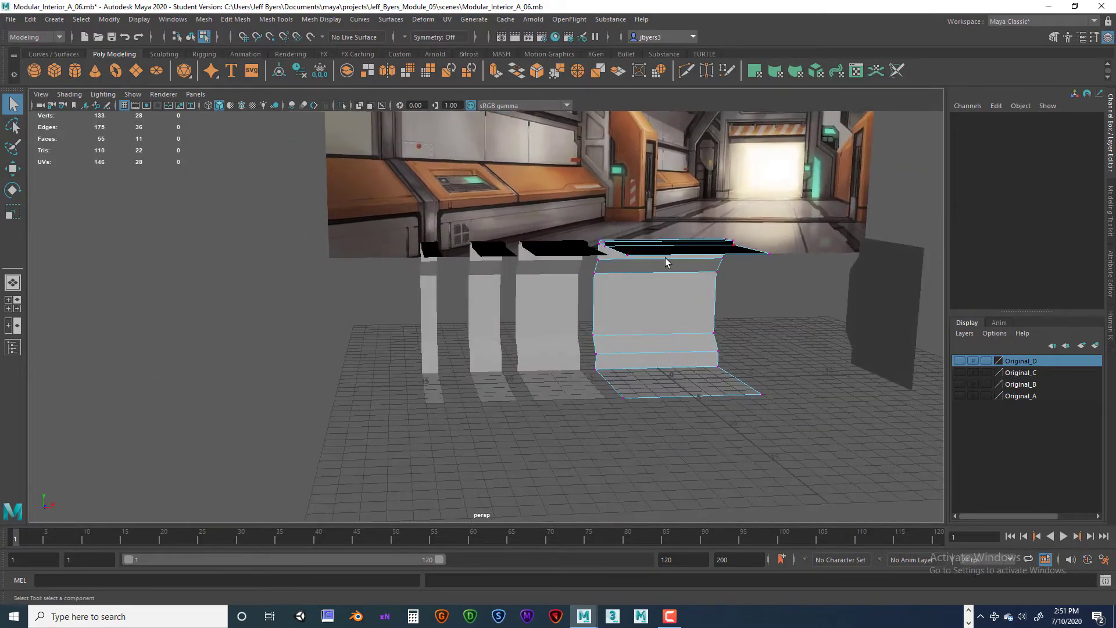
{"action": "key", "text": "space"}
{"action": "key", "text": "space"}
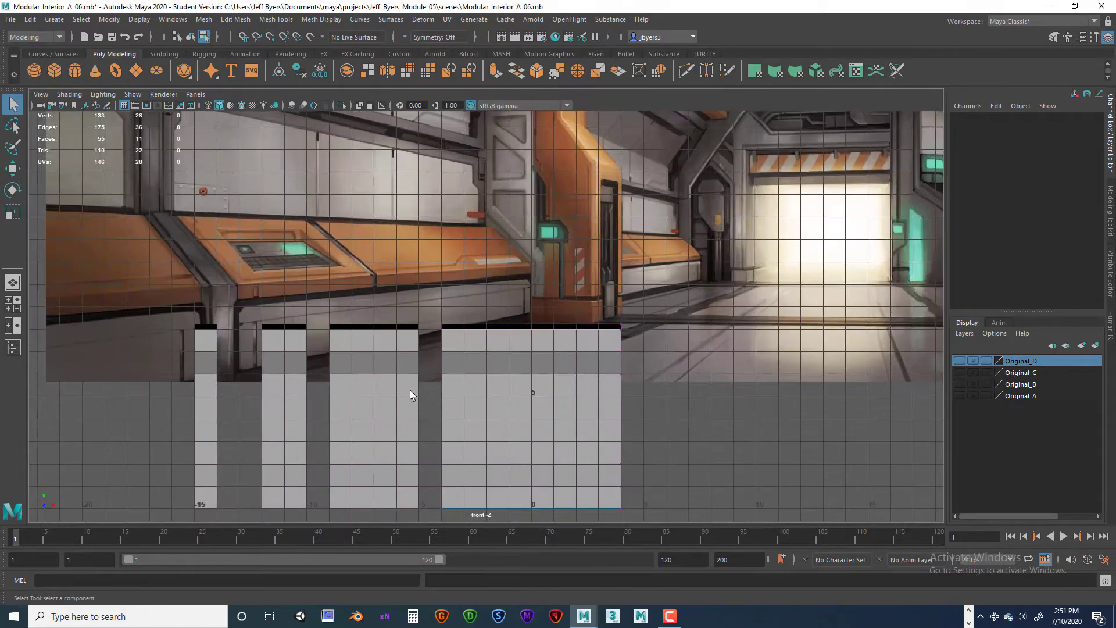
{"action": "middle_click_drag", "start_coordinate": [410, 390], "coordinate": [447, 403], "text": "alt"}
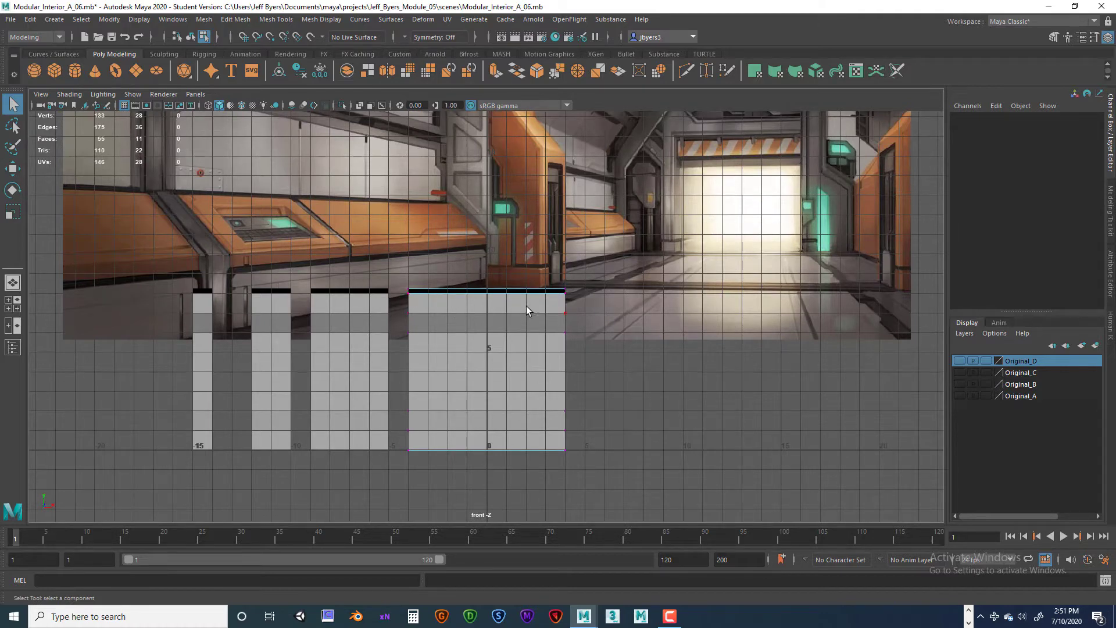
{"action": "left_click_drag", "start_coordinate": [392, 260], "coordinate": [625, 345]}
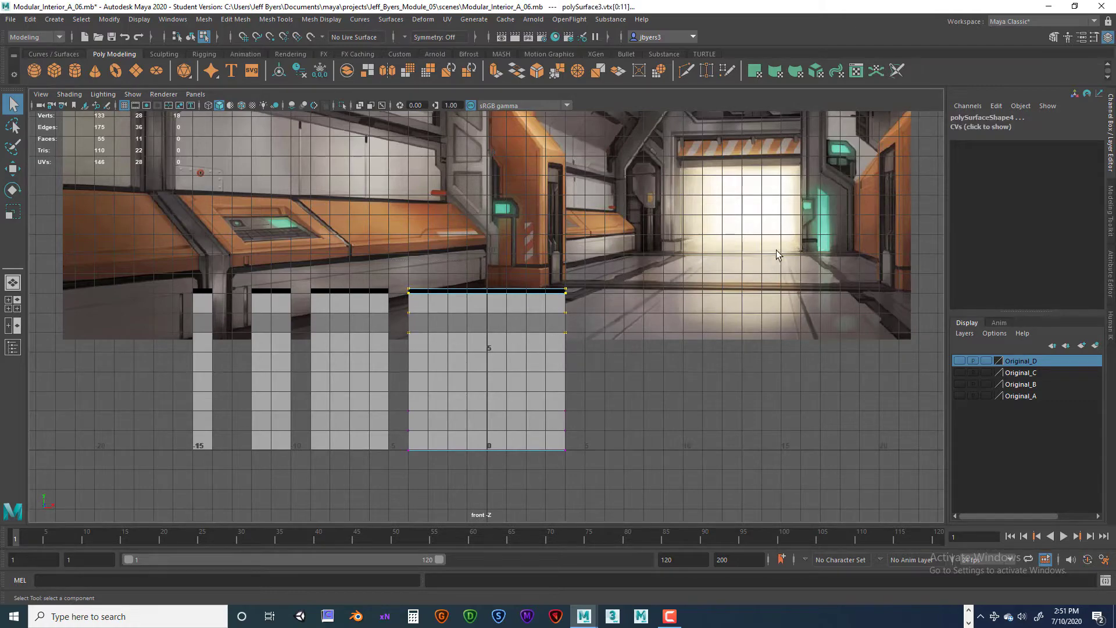
Check the selected vertices in perspective, and try to raise them straight up by almost 2 grid units in the front view
{"action": "key", "text": "space"}
{"action": "key", "text": "space"}
{"action": "left_click_drag", "start_coordinate": [706, 272], "coordinate": [567, 323], "text": "alt"}
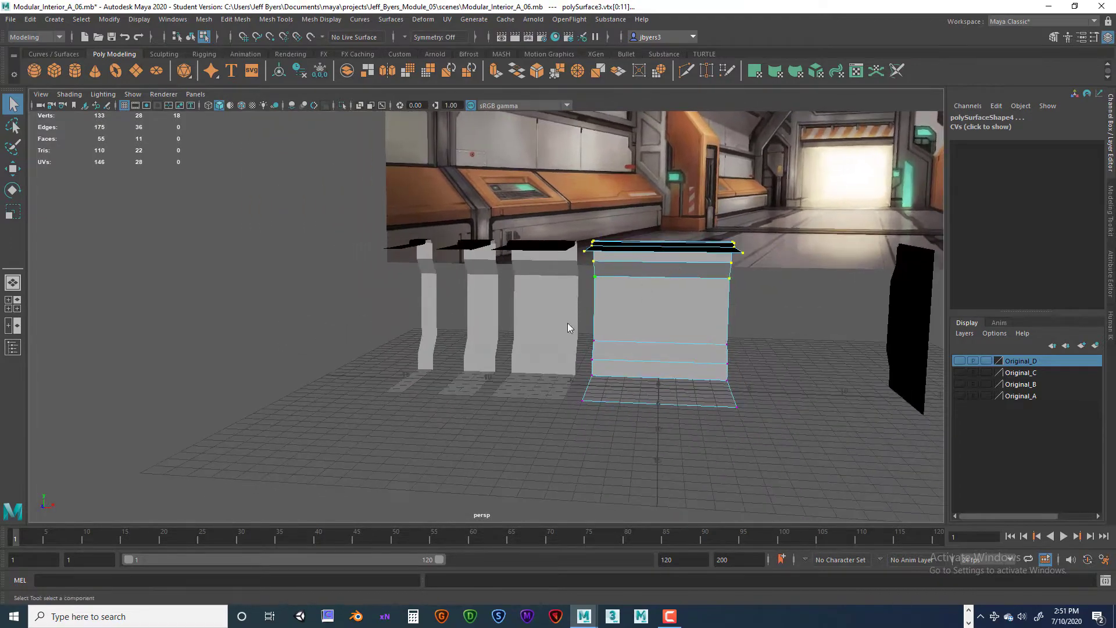
{"action": "key", "text": "space"}
{"action": "key", "text": "space"}
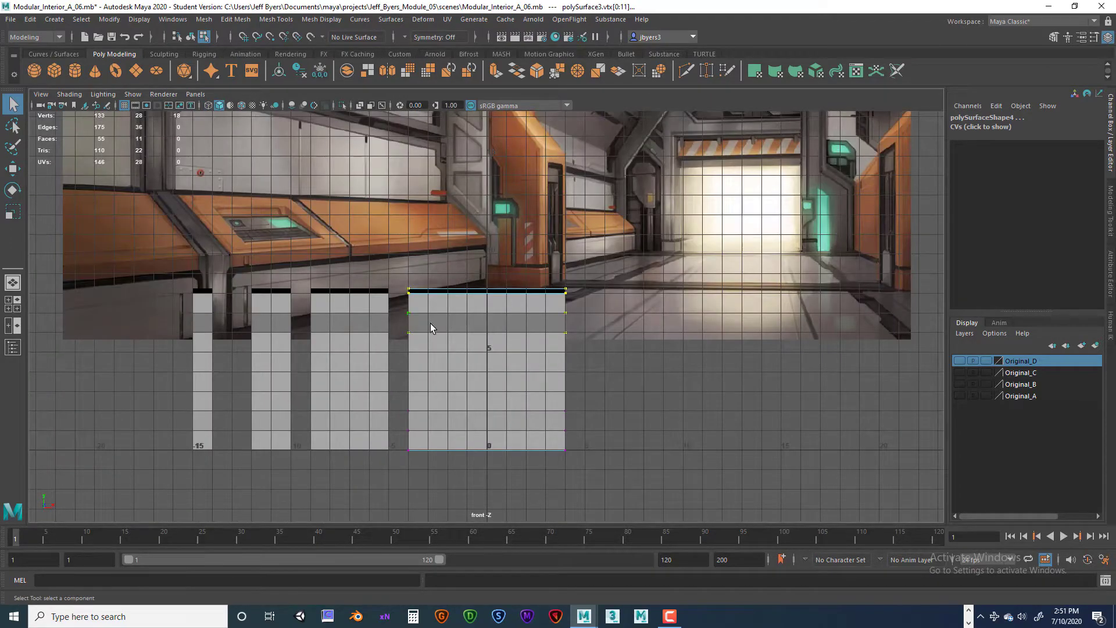
{"action": "key", "text": "w"}
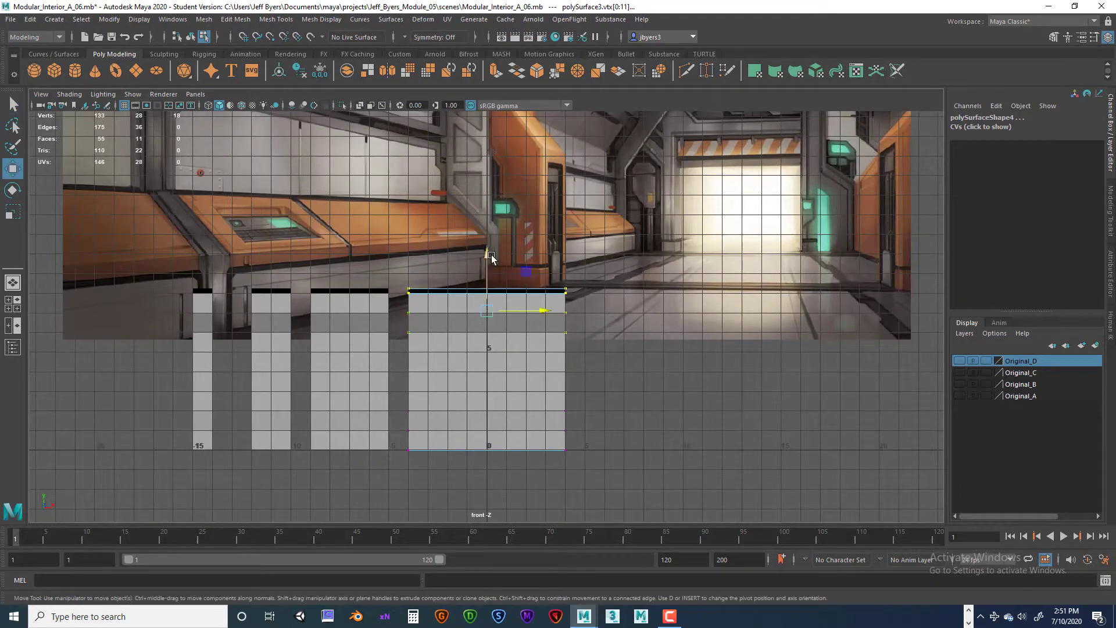
{"action": "left_click_drag", "start_coordinate": [490, 254], "coordinate": [501, 221]}
Adjust the raised vertices in the side view so they sit about 2 grid units above the neighbouring modules' profile
{"action": "key", "text": "space"}
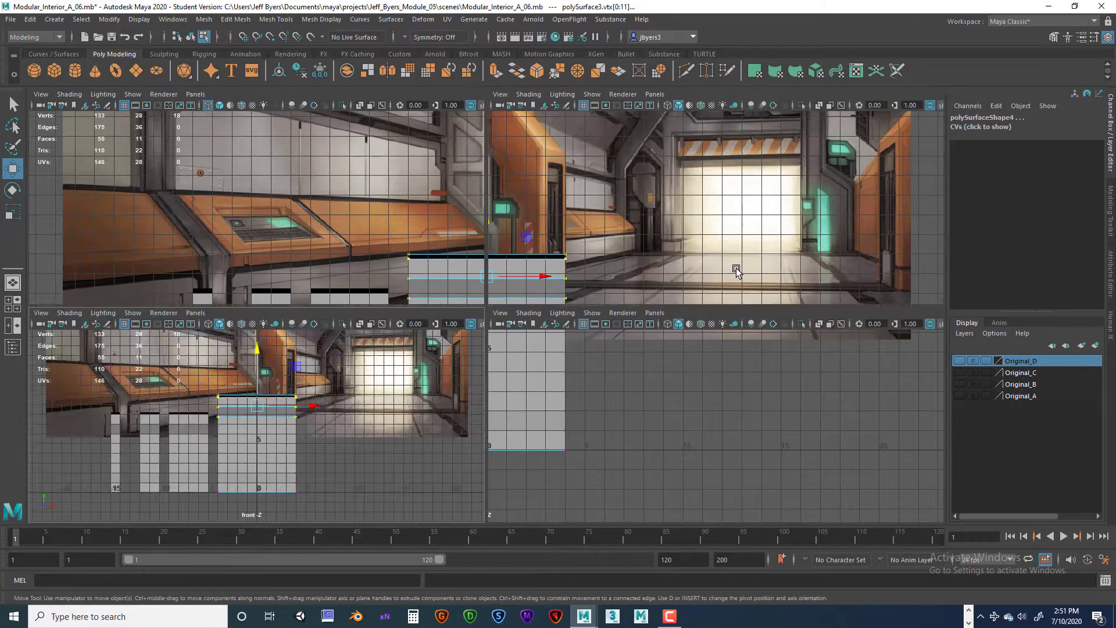
{"action": "key", "text": "space"}
{"action": "key", "text": "space"}
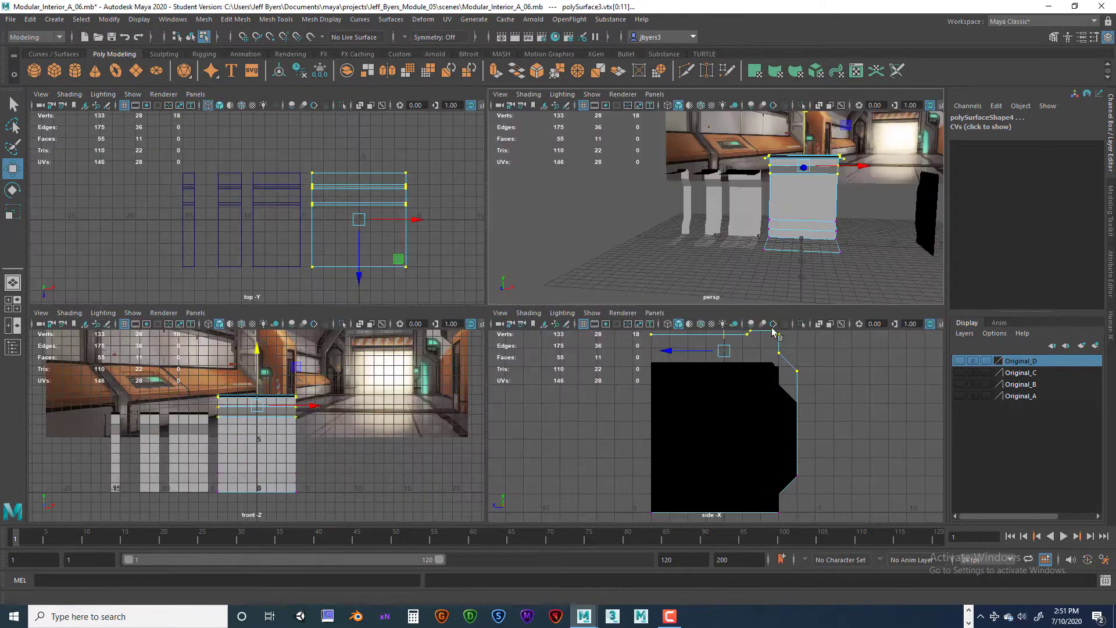
{"action": "key", "text": "space"}
{"action": "middle_click_drag", "start_coordinate": [665, 289], "coordinate": [696, 417], "text": "alt"}
{"action": "left_click_drag", "start_coordinate": [532, 245], "coordinate": [533, 239]}
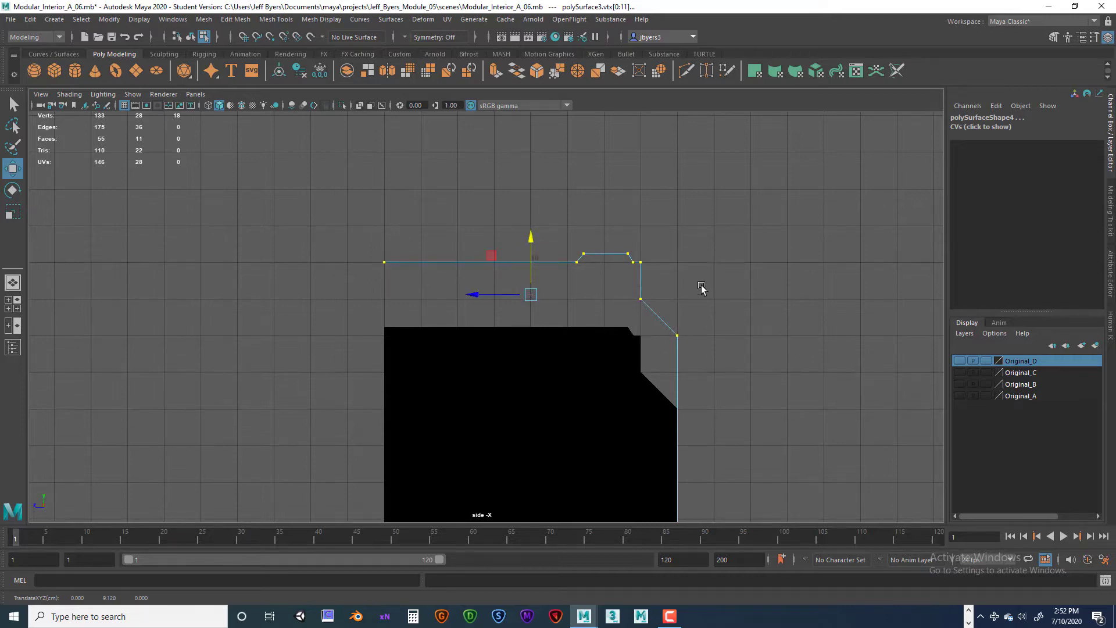
Compare the heightened module with the neighbouring wall panel in the perspective view
{"action": "key", "text": "space"}
{"action": "key", "text": "space"}
{"action": "left_click_drag", "start_coordinate": [572, 316], "coordinate": [605, 314], "text": "alt"}
{"action": "left_click", "coordinate": [554, 286]}
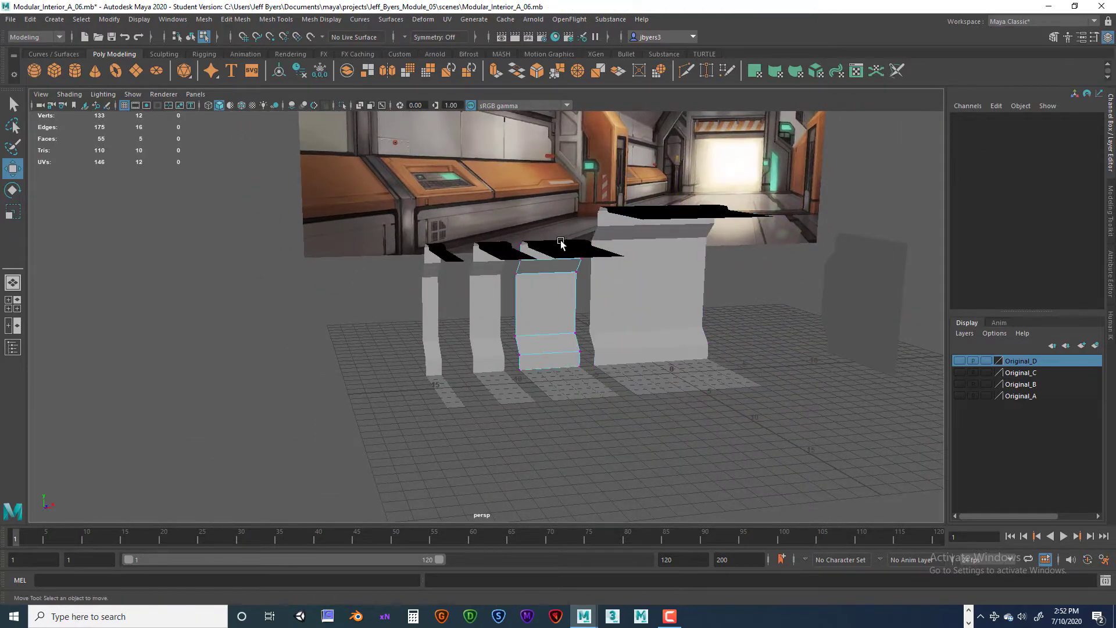
{"action": "left_click", "coordinate": [542, 319]}
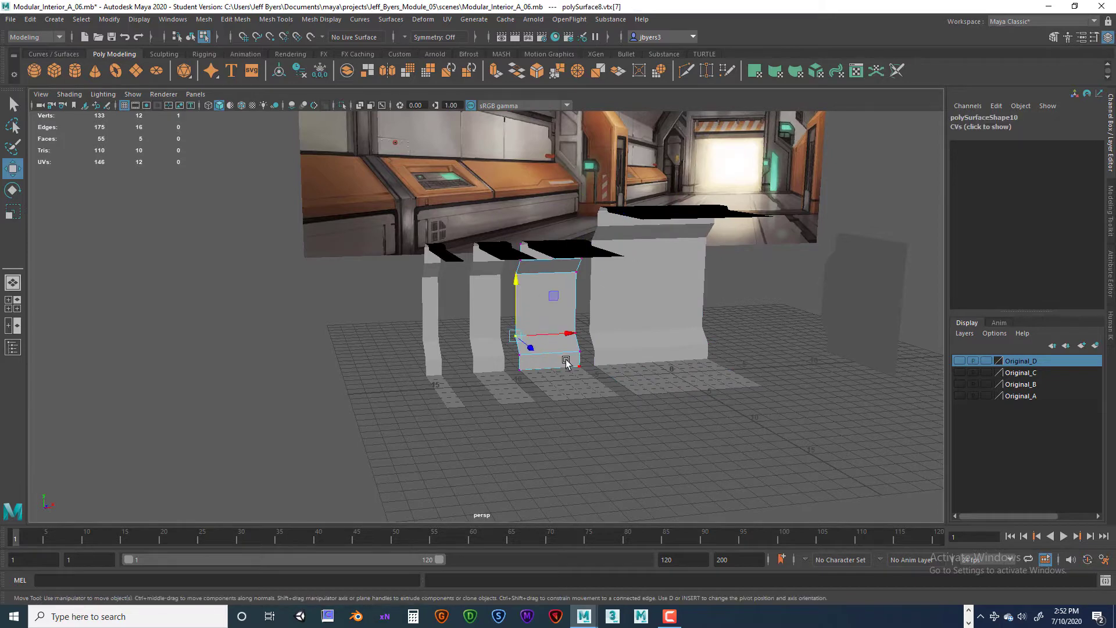
{"action": "left_click", "coordinate": [663, 281]}
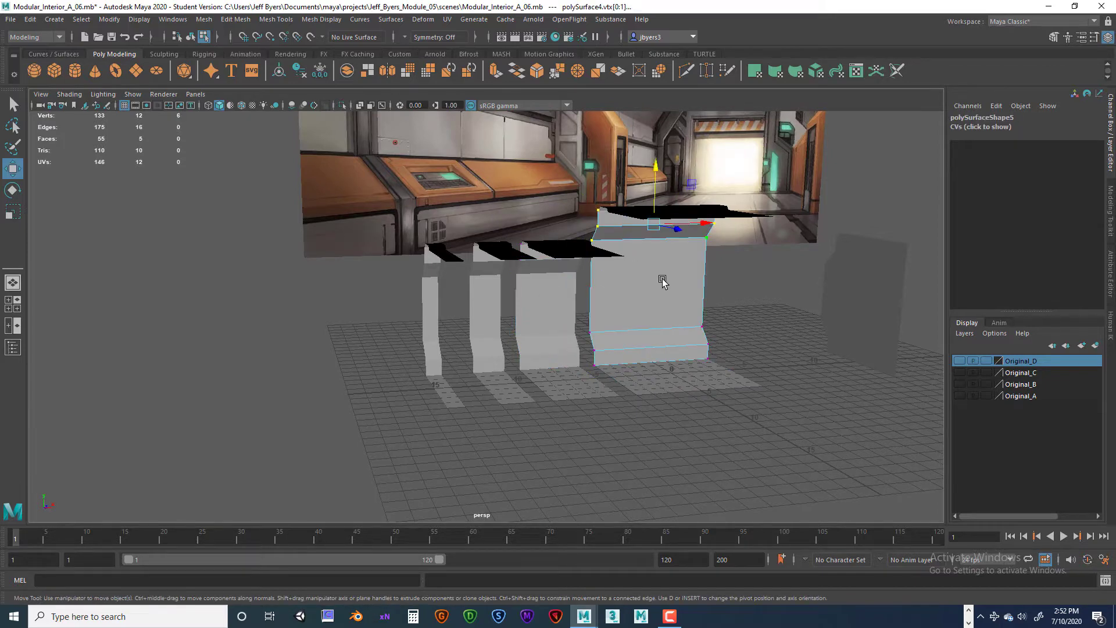
Undo the recent selections and the height increase of the widest module
{"action": "key", "text": "ctrl+z"}
{"action": "key", "text": "ctrl+z"}
{"action": "key", "text": "ctrl+z"}
{"action": "key", "text": "ctrl+z"}
{"action": "key", "text": "ctrl+z"}
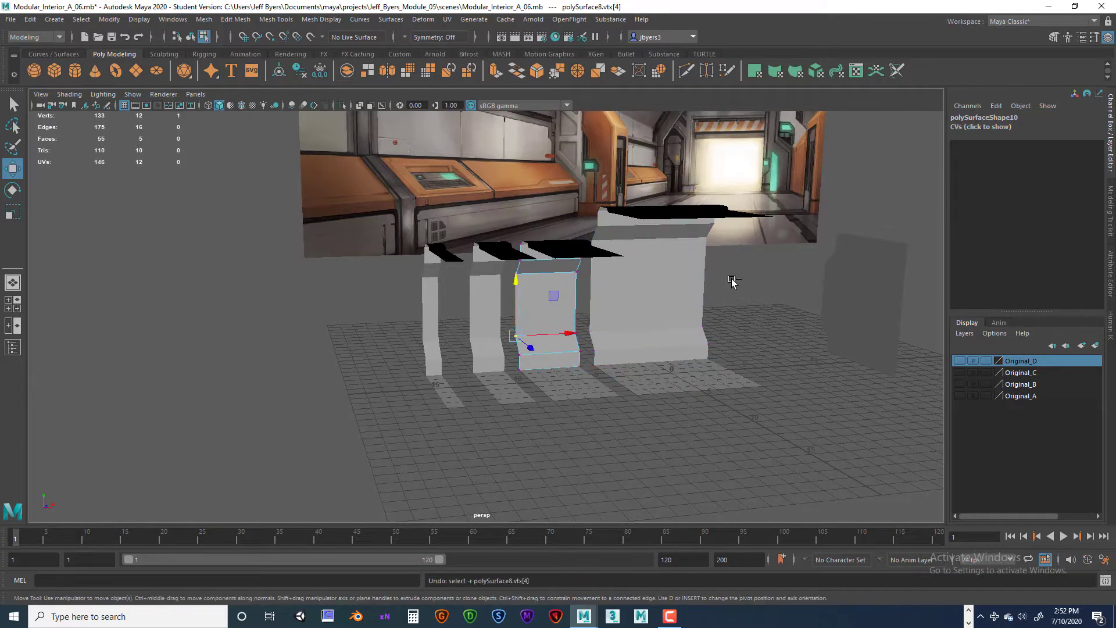
{"action": "key", "text": "ctrl+z"}
{"action": "key", "text": "ctrl+z"}
{"action": "key", "text": "ctrl+z"}
{"action": "key", "text": "ctrl+z"}
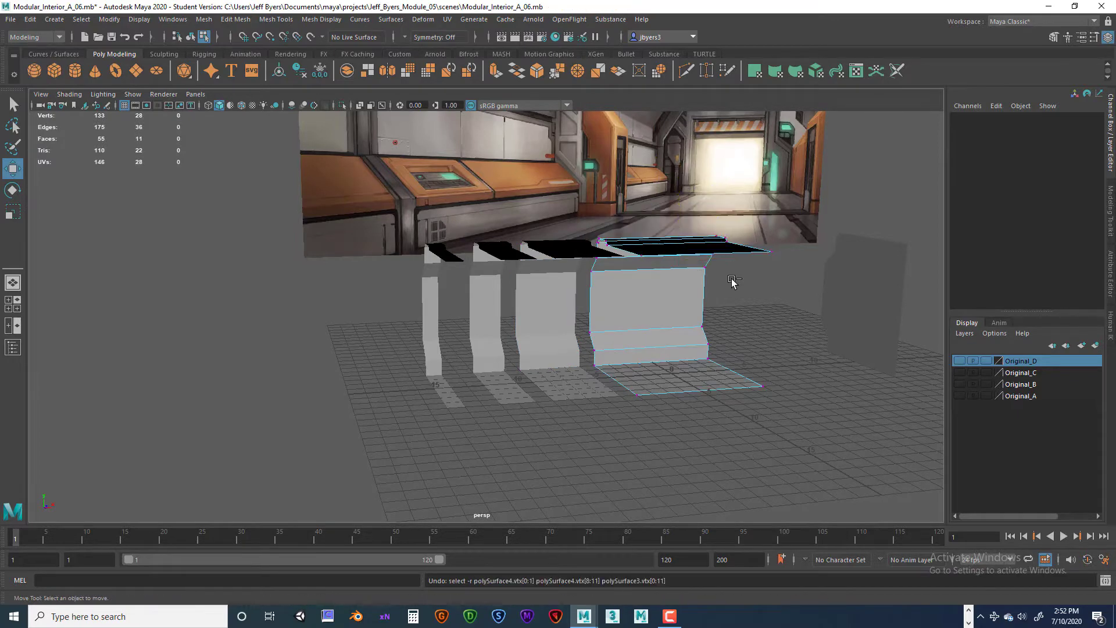
Select the separate end profile panel, and make the Original_A, Original_B, Original_C and Original_D layers visible
{"action": "left_click_drag", "start_coordinate": [730, 291], "coordinate": [715, 256], "text": "alt"}
{"action": "left_click", "coordinate": [868, 273]}
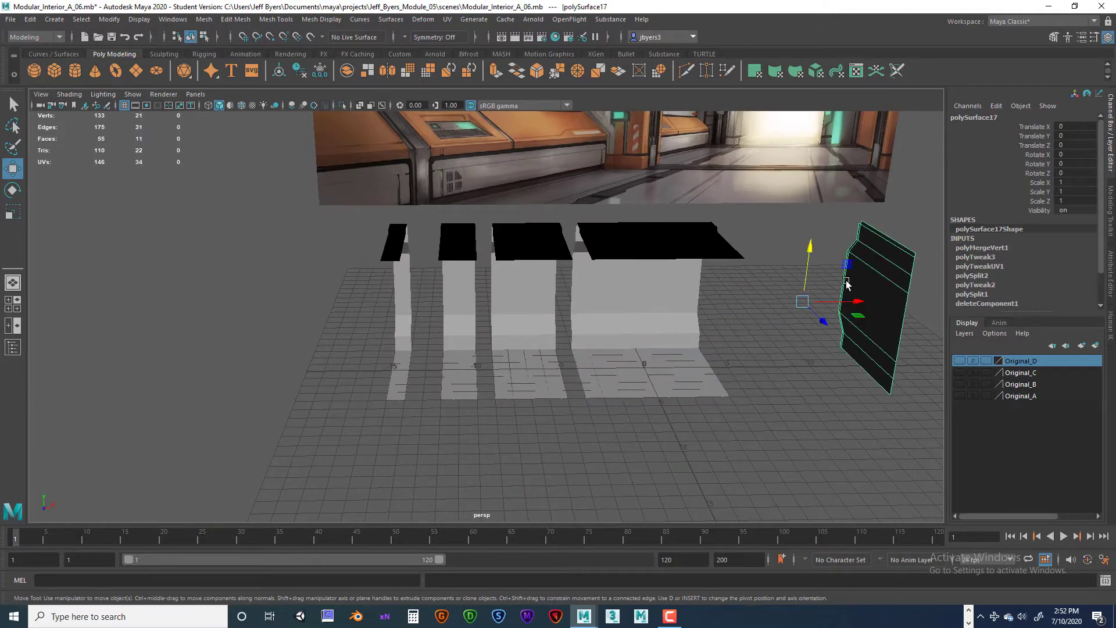
{"action": "left_click_drag", "start_coordinate": [846, 282], "coordinate": [762, 256], "text": "alt"}
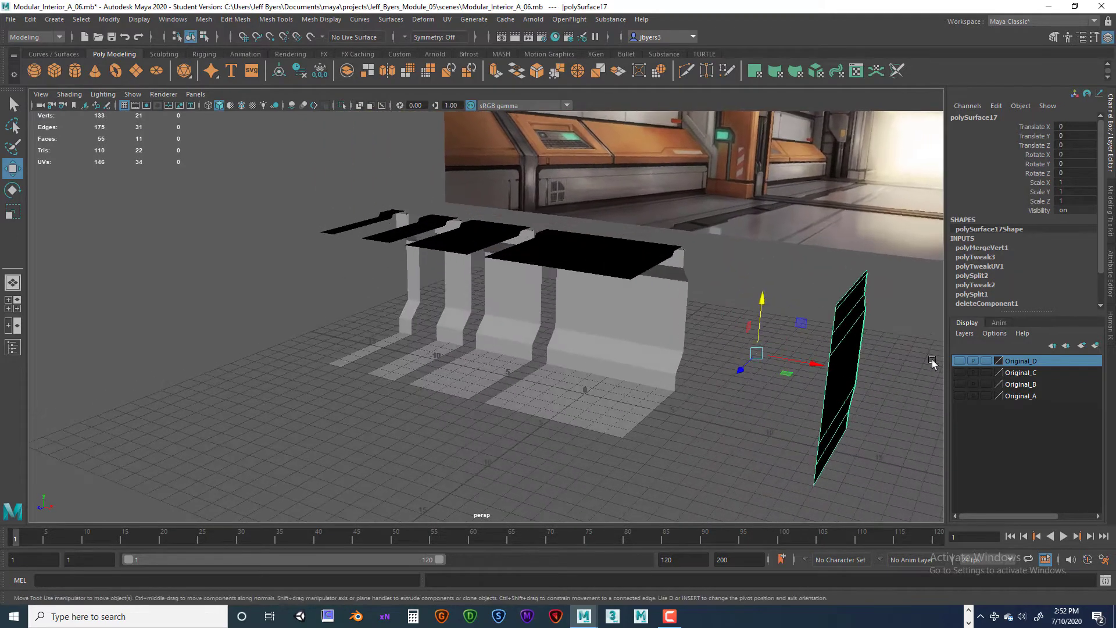
{"action": "left_click", "coordinate": [959, 373]}
{"action": "left_click", "coordinate": [959, 385]}
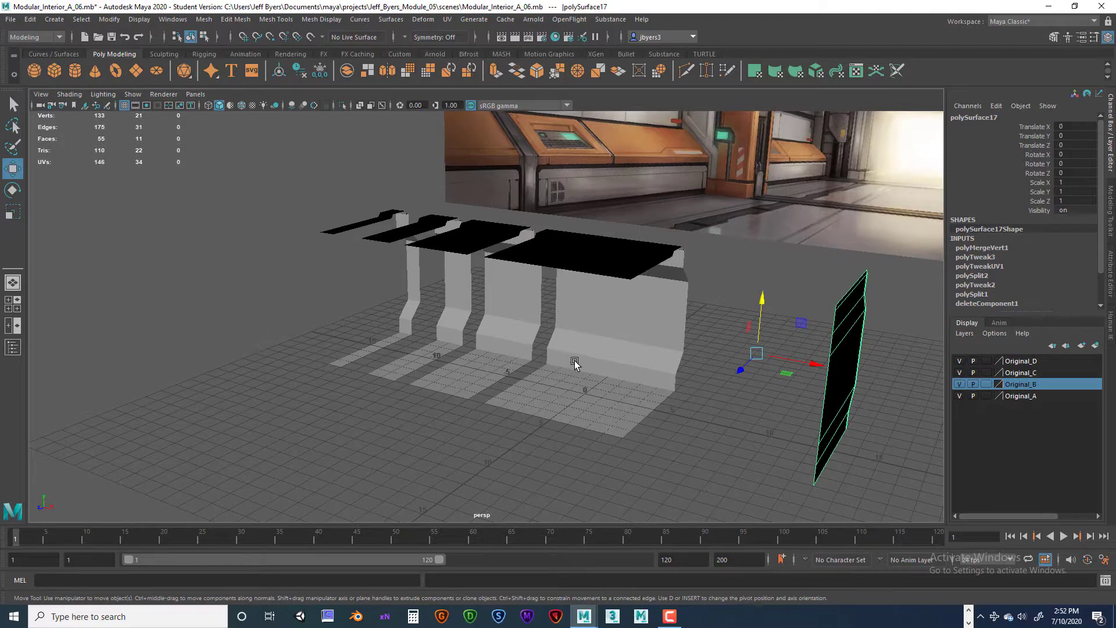
Select the Original_A copy of the widest wall panel, and view the whole row of modules from the side
{"action": "left_click_drag", "start_coordinate": [574, 363], "coordinate": [605, 320], "text": "alt"}
{"action": "left_click", "coordinate": [607, 325]}
{"action": "scroll", "coordinate": [634, 363], "scroll_direction": "down", "scroll_amount": 5}
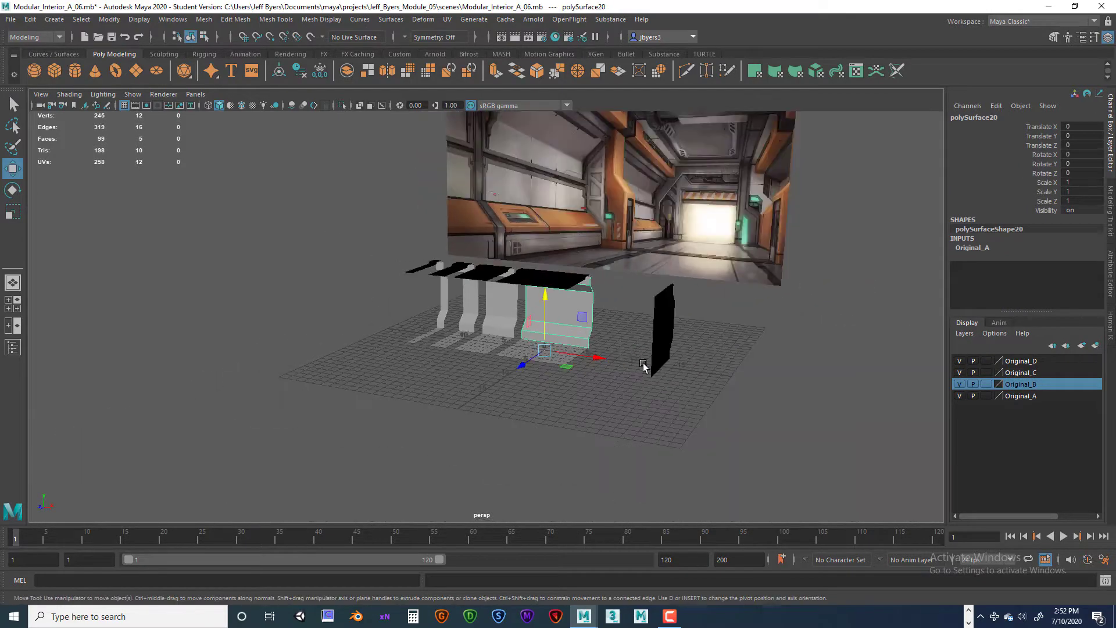
{"action": "left_click_drag", "start_coordinate": [643, 365], "coordinate": [494, 326], "text": "alt"}
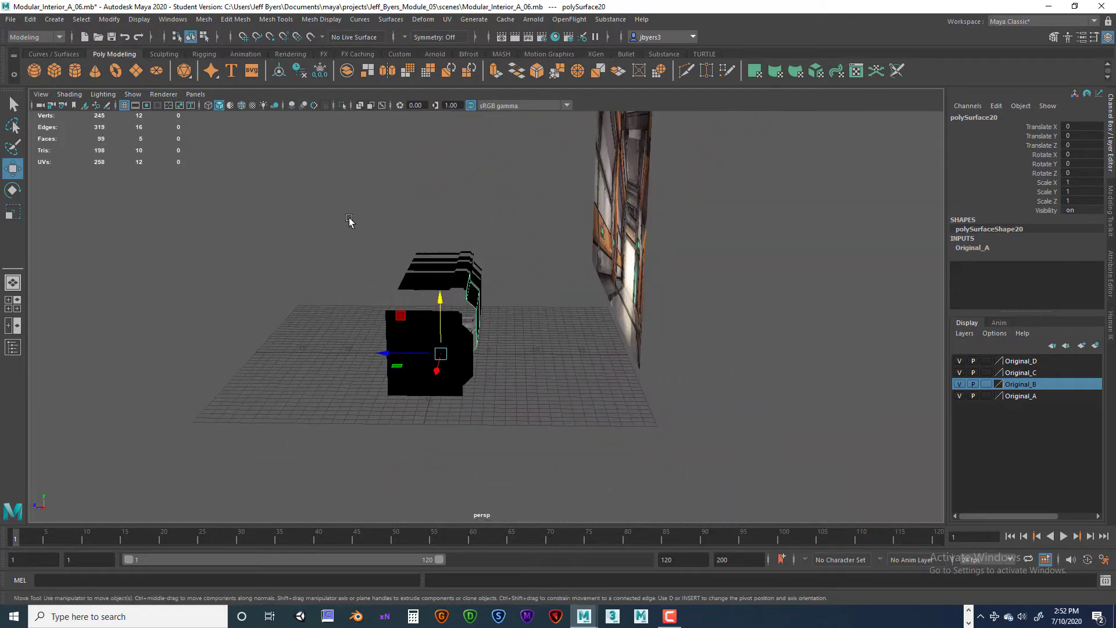
Select all four wall modules and the separate end profile panel, and switch them to vertex component selection
{"action": "left_click_drag", "start_coordinate": [349, 221], "coordinate": [506, 444]}
{"action": "left_click_drag", "start_coordinate": [422, 388], "coordinate": [485, 389], "text": "alt"}
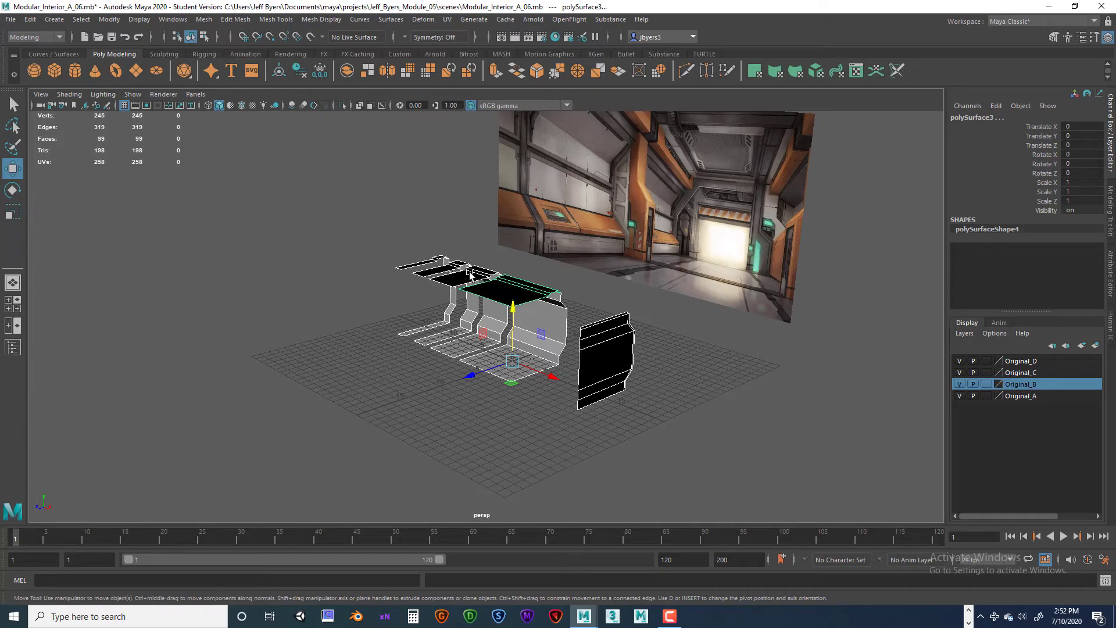
{"action": "right_click_drag", "start_coordinate": [485, 287], "coordinate": [442, 286]}
{"action": "scroll", "coordinate": [513, 312], "scroll_direction": "up", "scroll_amount": 2}
{"action": "scroll", "coordinate": [513, 312], "scroll_direction": "up", "scroll_amount": 2}
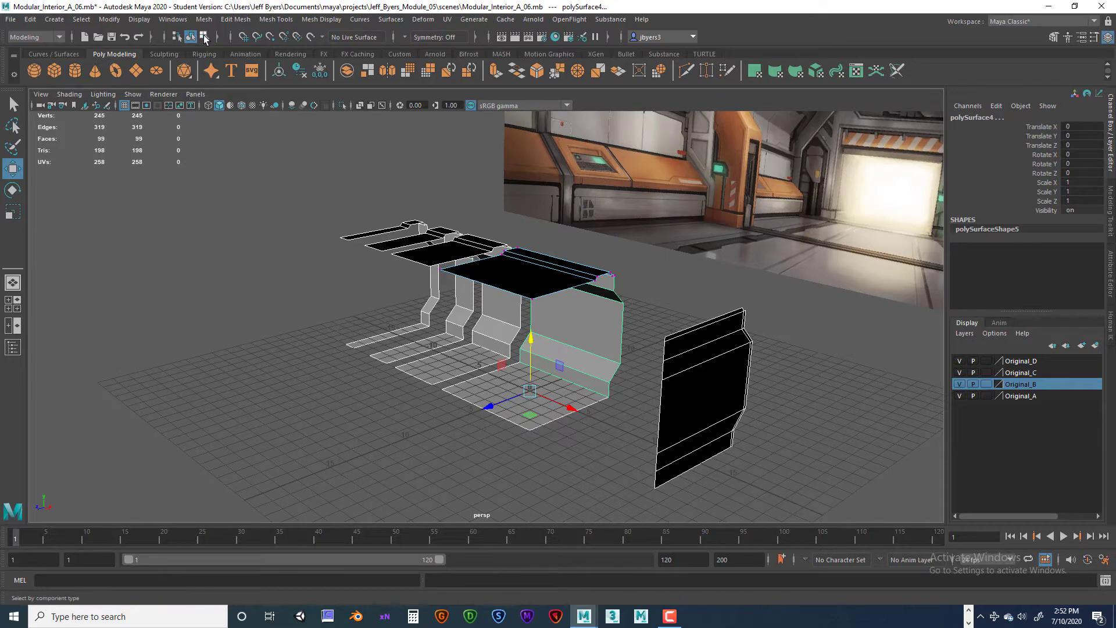
{"action": "left_click", "coordinate": [203, 37]}
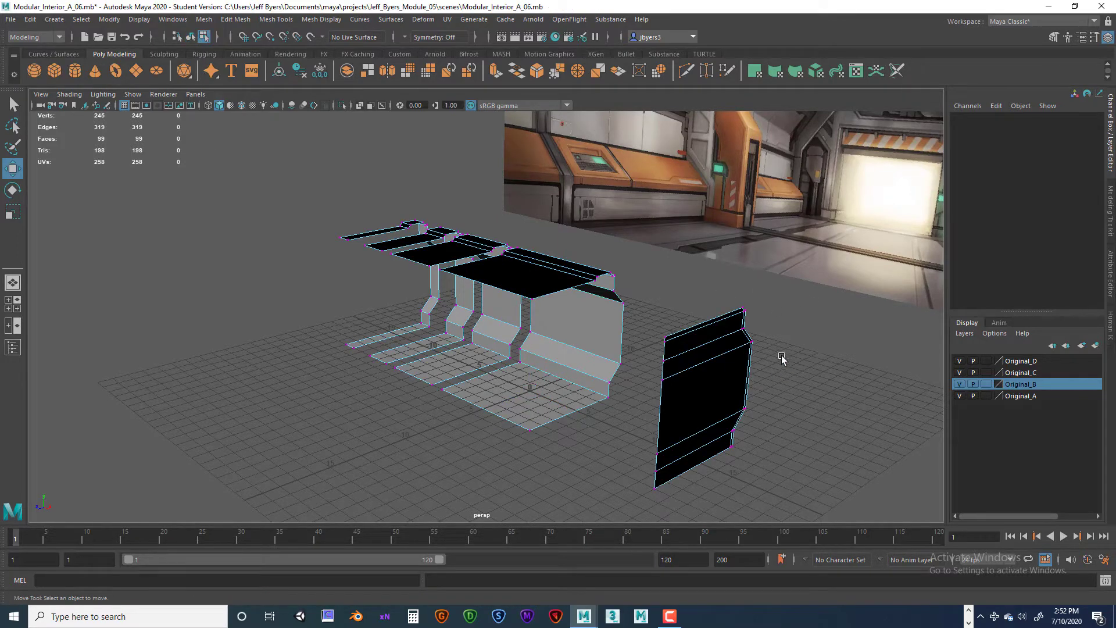
In a wireframe side view, raise the upper wall and ceiling vertices of all modules by about 2 grid units
{"action": "key", "text": "space"}
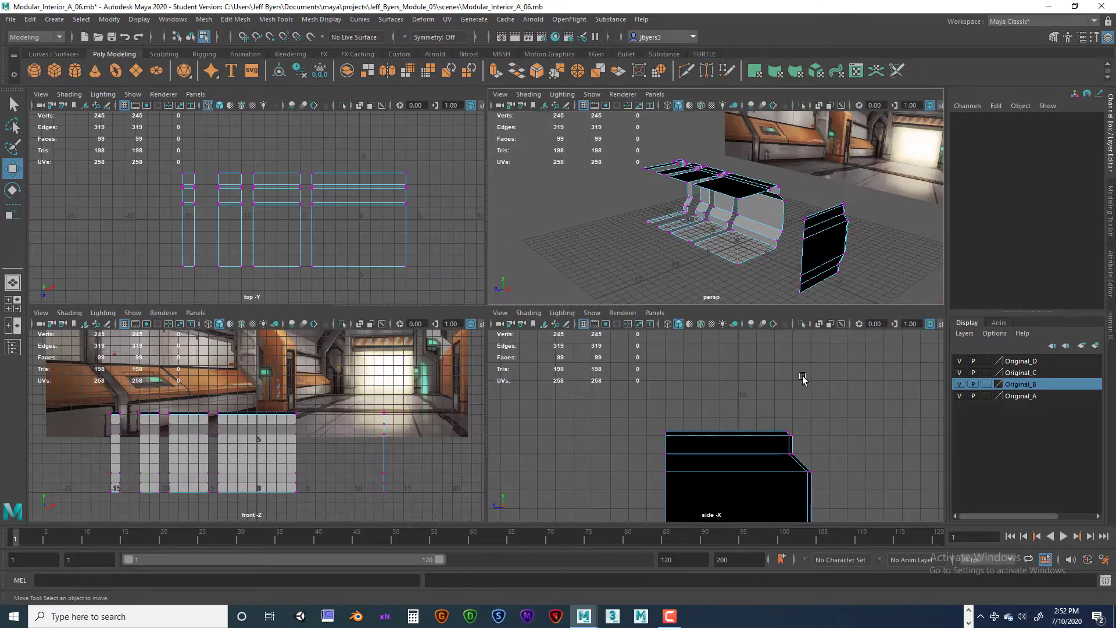
{"action": "key", "text": "space"}
{"action": "scroll", "coordinate": [704, 372], "scroll_direction": "down", "scroll_amount": 2}
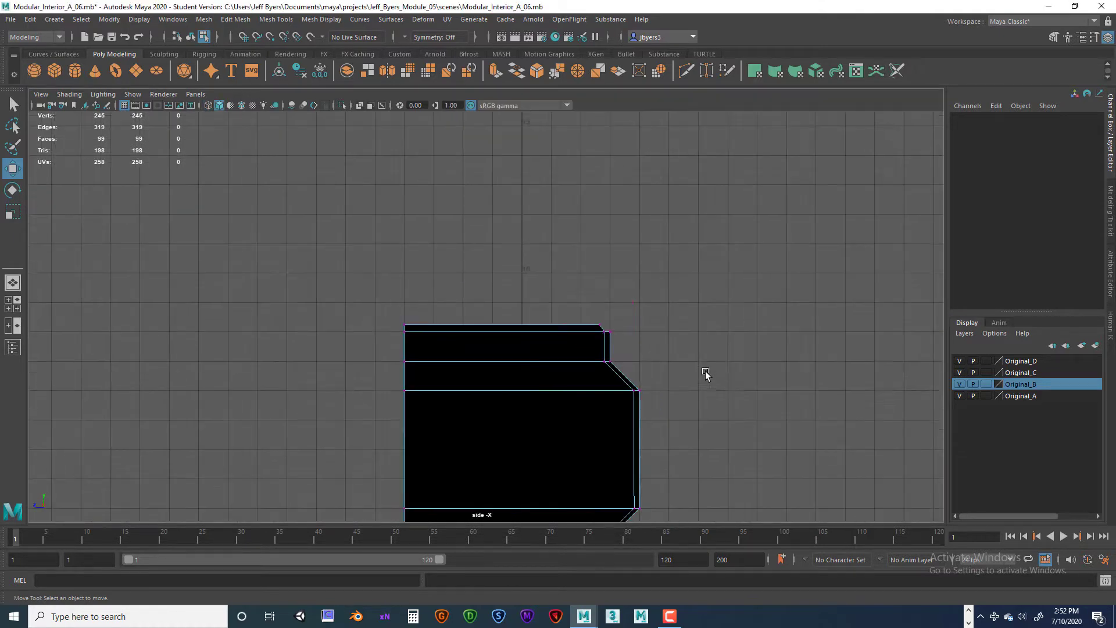
{"action": "middle_click_drag", "start_coordinate": [700, 443], "coordinate": [708, 332], "text": "alt"}
{"action": "scroll", "coordinate": [692, 299], "scroll_direction": "down", "scroll_amount": 1}
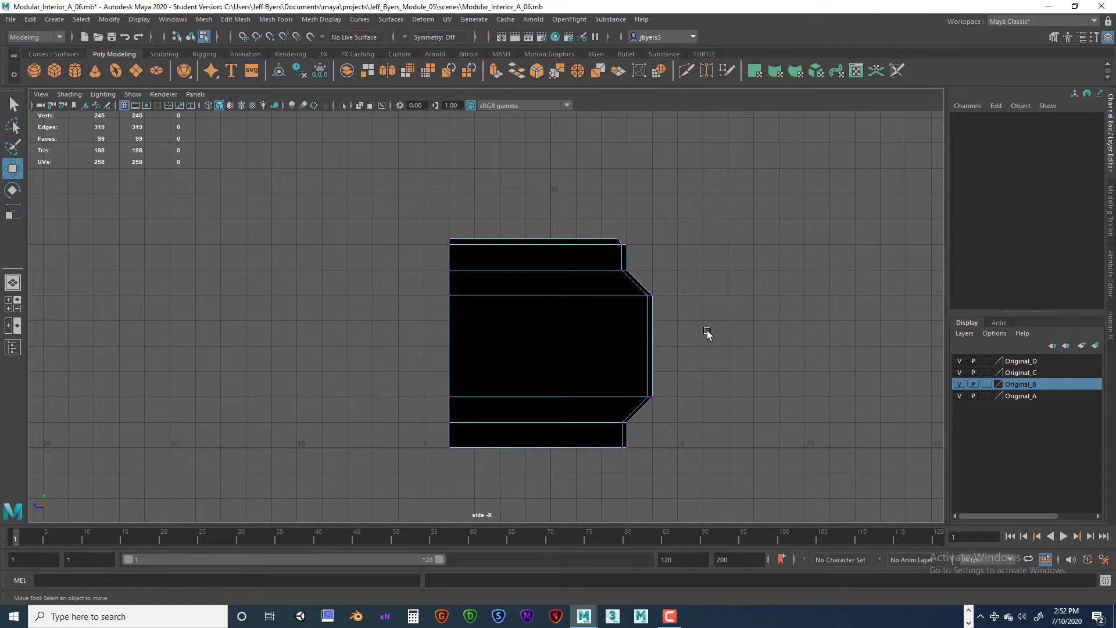
{"action": "key", "text": "4"}
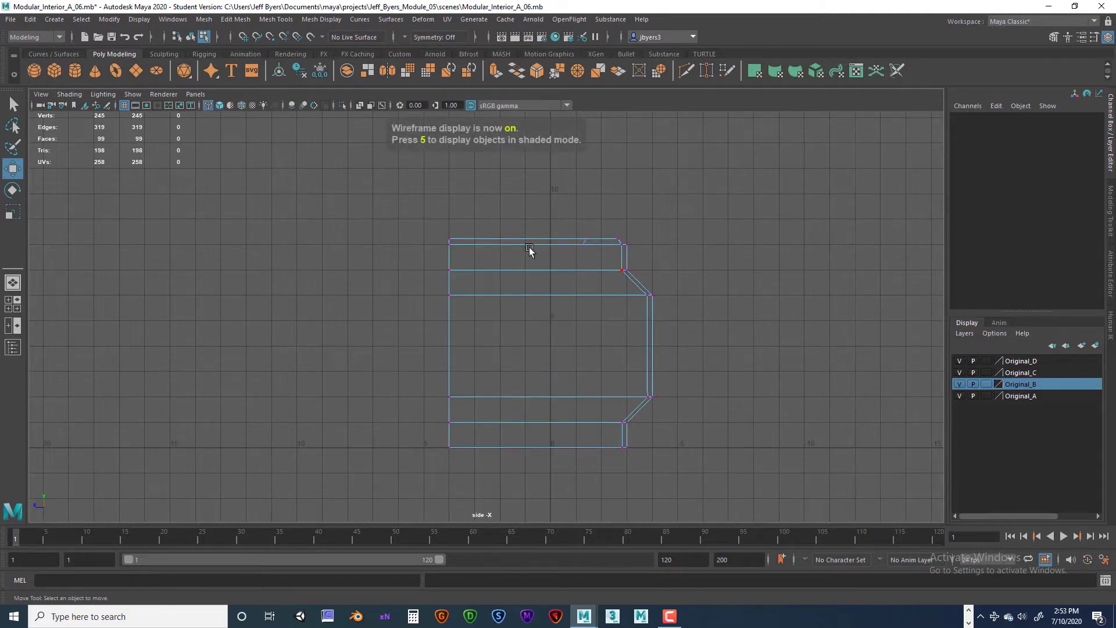
{"action": "left_click_drag", "start_coordinate": [374, 198], "coordinate": [709, 326]}
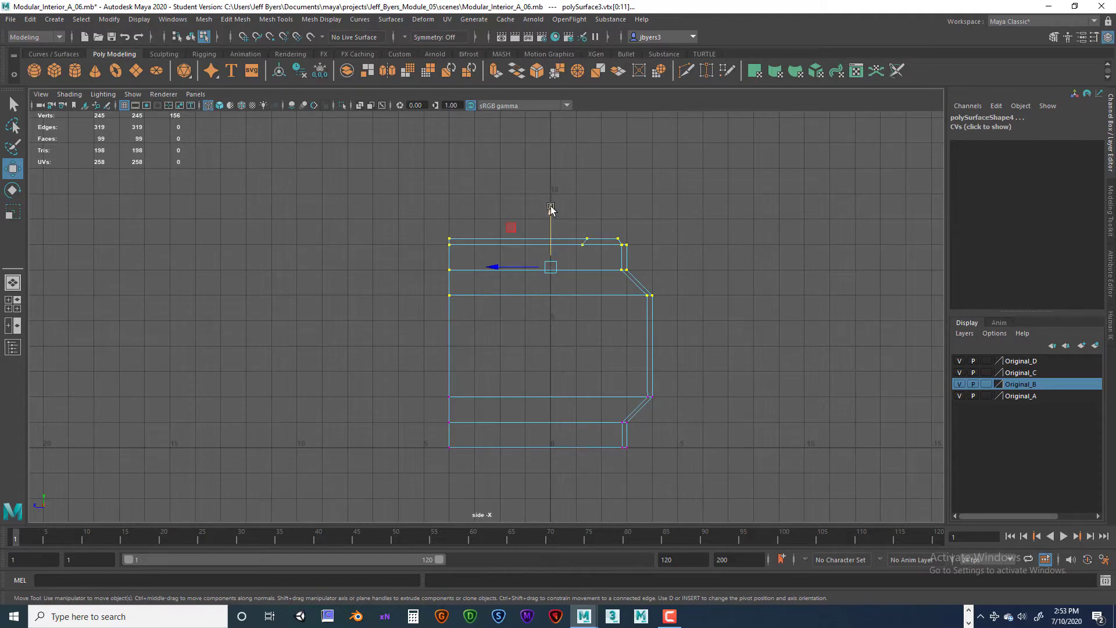
{"action": "left_click_drag", "start_coordinate": [550, 209], "coordinate": [560, 163]}
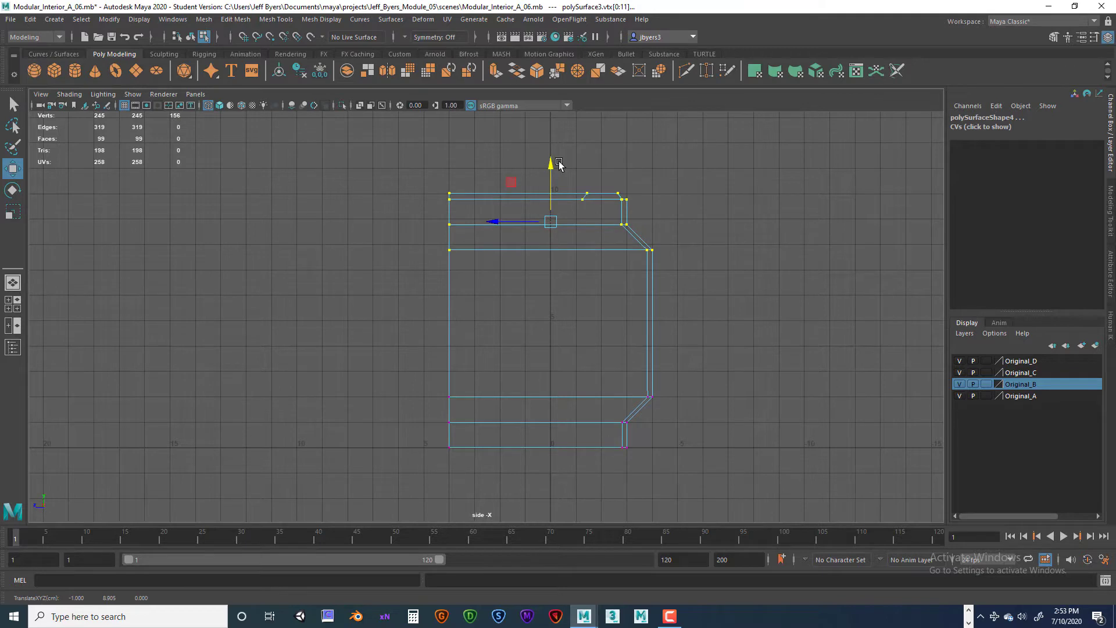
{"action": "key", "text": "ctrl+z"}
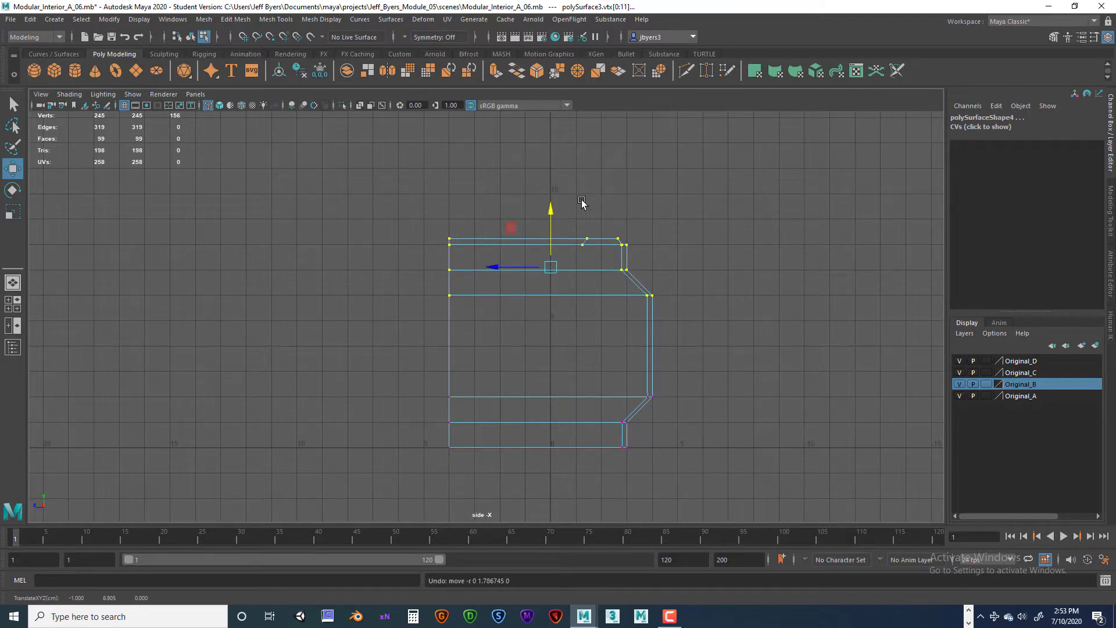
{"action": "left_click_drag", "start_coordinate": [552, 213], "coordinate": [557, 163]}
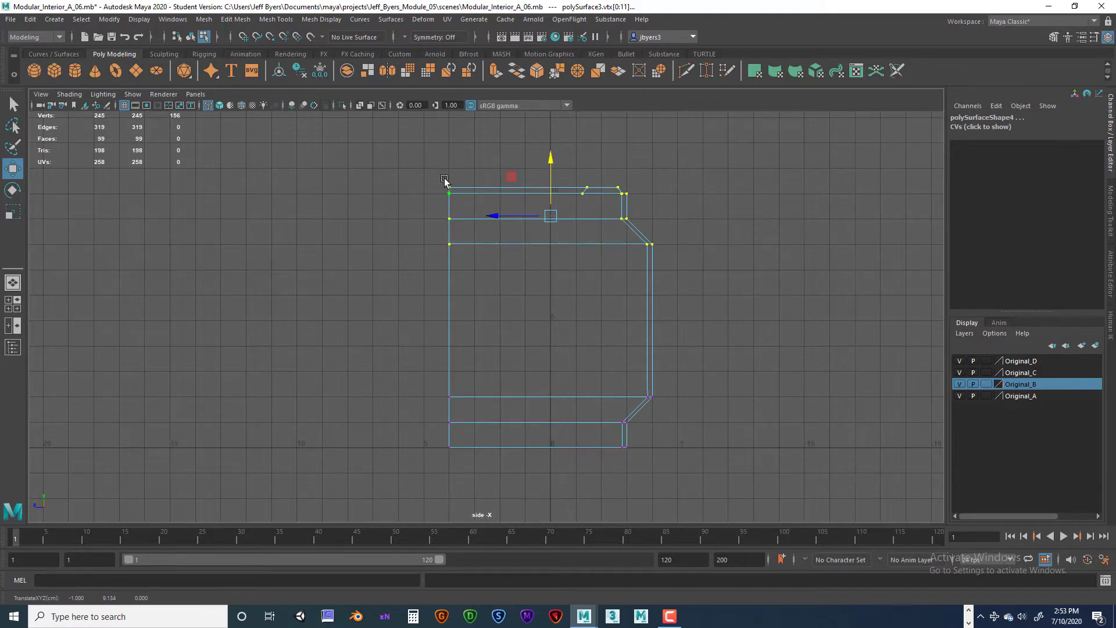
Examine closely how the raised upper corner vertices line up with the grid lines in the side view
{"action": "scroll", "coordinate": [520, 245], "scroll_direction": "up", "scroll_amount": 2}
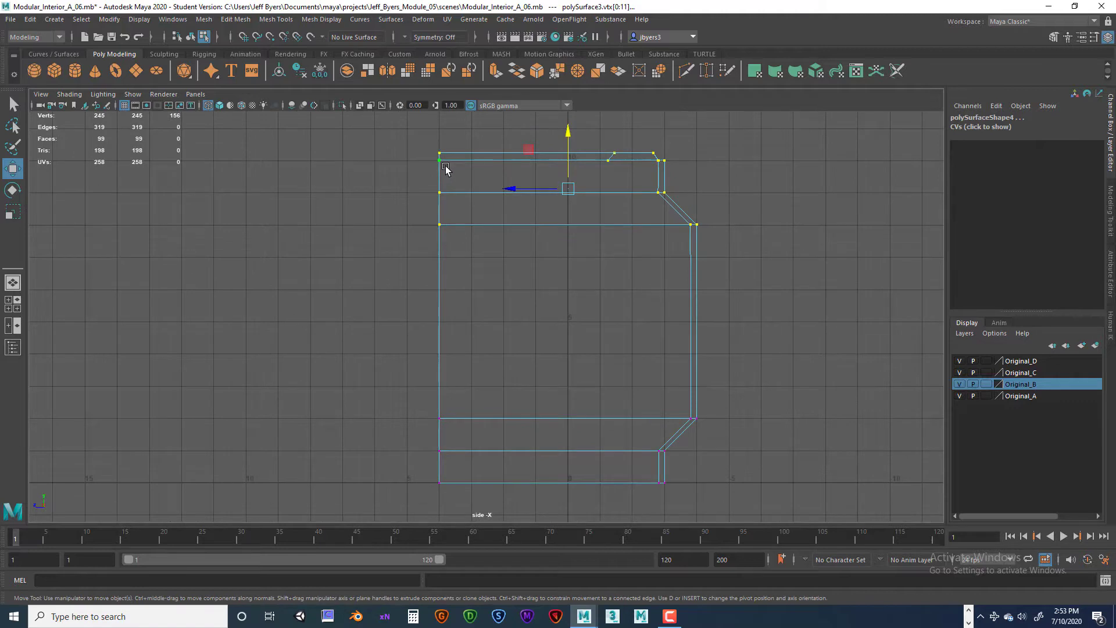
{"action": "scroll", "coordinate": [514, 197], "scroll_direction": "up", "scroll_amount": 2}
{"action": "middle_click_drag", "start_coordinate": [460, 187], "coordinate": [581, 321], "text": "alt"}
{"action": "scroll", "coordinate": [581, 322], "scroll_direction": "up", "scroll_amount": 5}
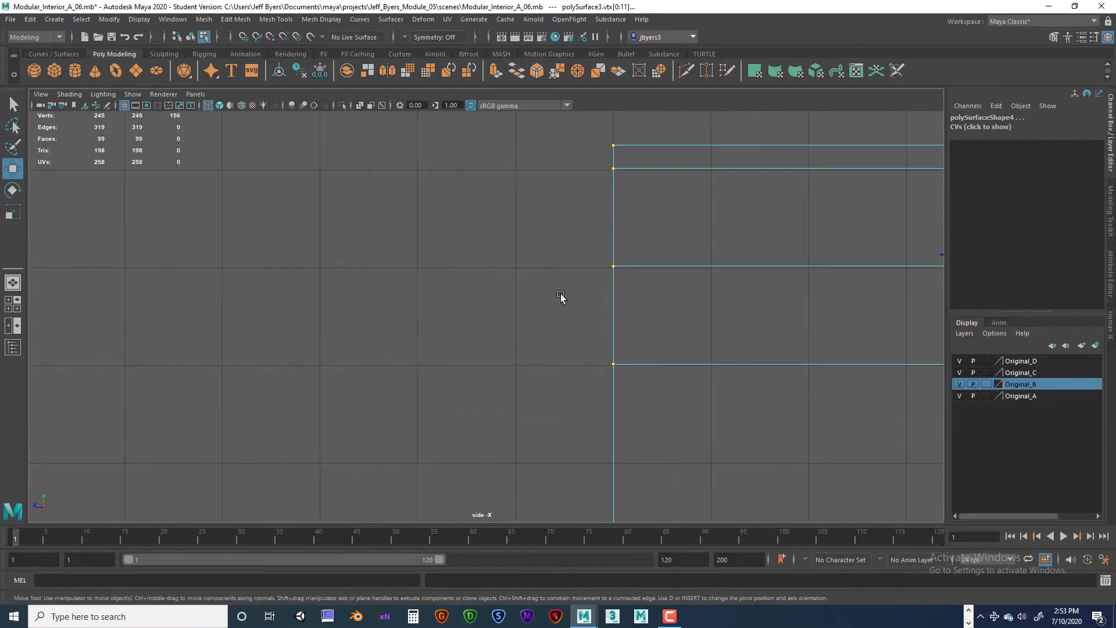
{"action": "middle_click_drag", "start_coordinate": [587, 271], "coordinate": [509, 332], "text": "alt"}
{"action": "scroll", "coordinate": [531, 319], "scroll_direction": "up", "scroll_amount": 2}
{"action": "scroll", "coordinate": [509, 332], "scroll_direction": "up", "scroll_amount": 2}
{"action": "middle_click_drag", "start_coordinate": [339, 309], "coordinate": [539, 332], "text": "alt"}
{"action": "scroll", "coordinate": [540, 331], "scroll_direction": "up", "scroll_amount": 4}
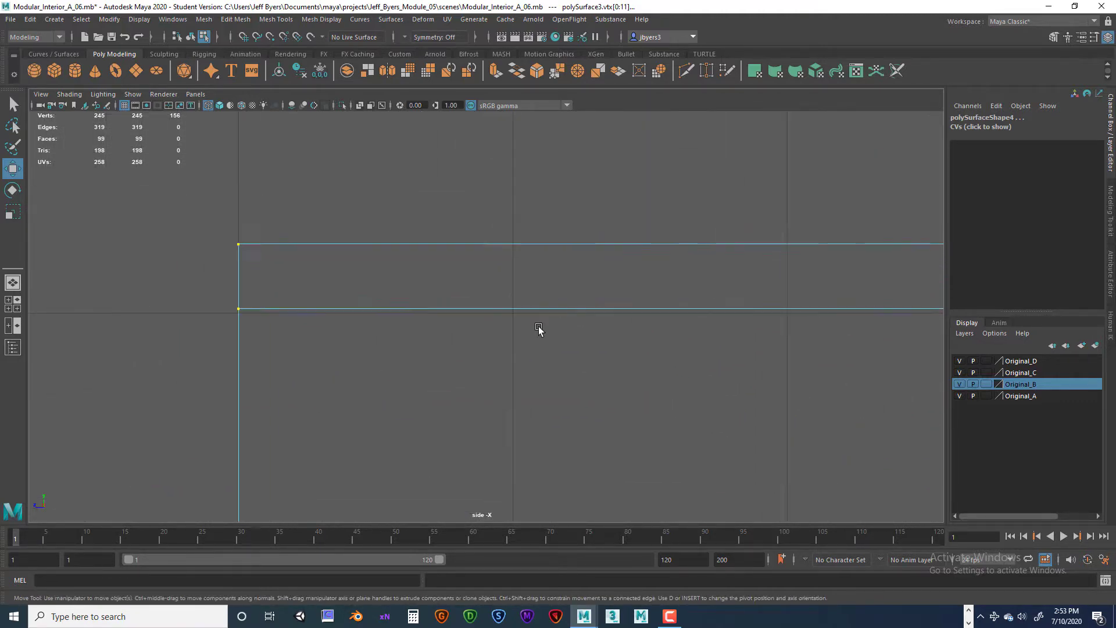
{"action": "scroll", "coordinate": [564, 324], "scroll_direction": "up", "scroll_amount": 2}
{"action": "middle_click_drag", "start_coordinate": [249, 328], "coordinate": [556, 389], "text": "alt"}
{"action": "scroll", "coordinate": [565, 324], "scroll_direction": "up", "scroll_amount": 1}
{"action": "scroll", "coordinate": [558, 378], "scroll_direction": "down", "scroll_amount": 6}
{"action": "middle_click_drag", "start_coordinate": [562, 365], "coordinate": [569, 397], "text": "alt"}
{"action": "scroll", "coordinate": [559, 397], "scroll_direction": "up", "scroll_amount": 3}
{"action": "middle_click_drag", "start_coordinate": [609, 518], "coordinate": [463, 350], "text": "alt"}
{"action": "scroll", "coordinate": [495, 316], "scroll_direction": "down", "scroll_amount": 6}
{"action": "scroll", "coordinate": [491, 320], "scroll_direction": "up", "scroll_amount": 3}
{"action": "scroll", "coordinate": [445, 287], "scroll_direction": "up", "scroll_amount": 2}
{"action": "middle_click_drag", "start_coordinate": [443, 267], "coordinate": [534, 359], "text": "alt"}
{"action": "scroll", "coordinate": [498, 378], "scroll_direction": "up", "scroll_amount": 4}
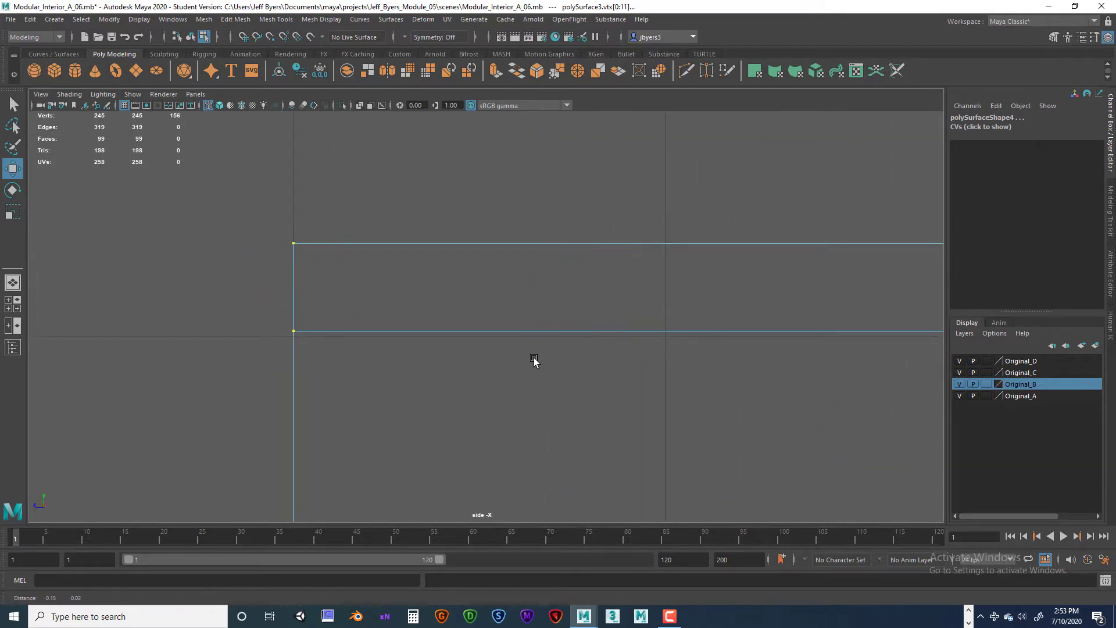
{"action": "scroll", "coordinate": [499, 357], "scroll_direction": "up", "scroll_amount": 1}
{"action": "middle_click_drag", "start_coordinate": [506, 457], "coordinate": [500, 282], "text": "alt"}
{"action": "middle_click_drag", "start_coordinate": [503, 422], "coordinate": [521, 277], "text": "alt"}
{"action": "scroll", "coordinate": [518, 279], "scroll_direction": "down", "scroll_amount": 8}
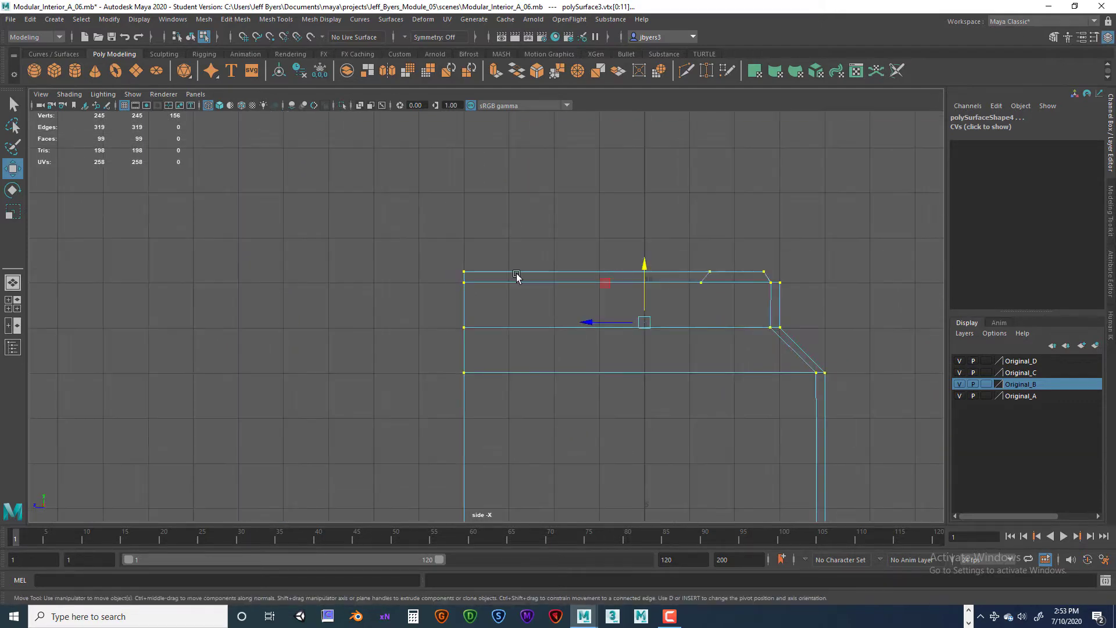
{"action": "scroll", "coordinate": [515, 284], "scroll_direction": "up", "scroll_amount": 6}
{"action": "scroll", "coordinate": [508, 389], "scroll_direction": "down", "scroll_amount": 7}
{"action": "scroll", "coordinate": [510, 368], "scroll_direction": "up", "scroll_amount": 4}
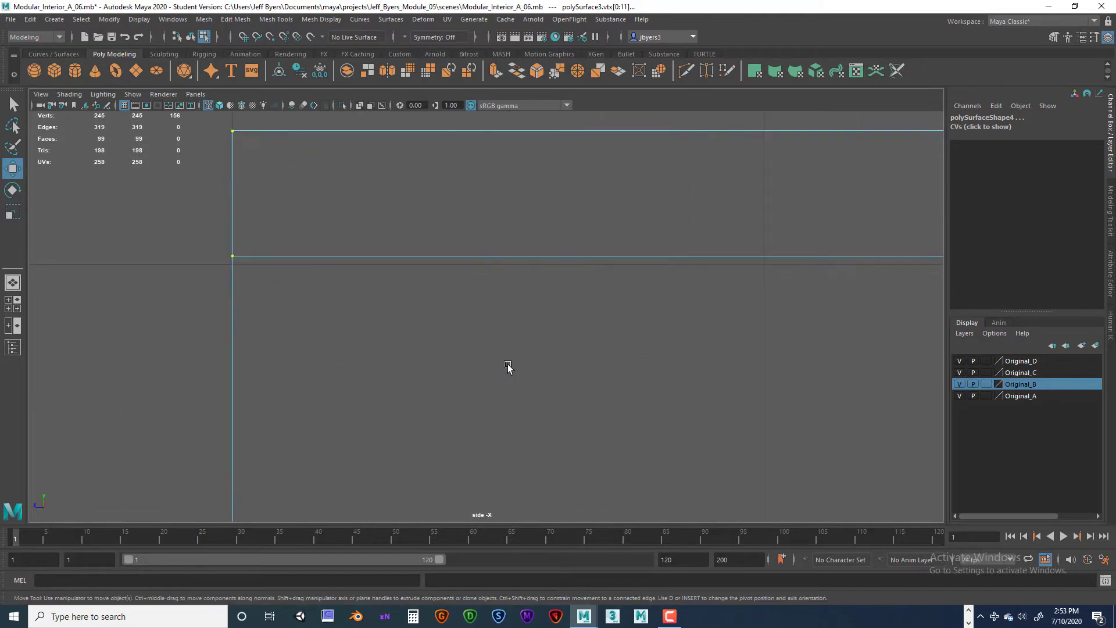
Nudge the raised vertices down in small increments until the lower of the two top edges sits on the grid line
{"action": "middle_click_drag", "start_coordinate": [411, 328], "coordinate": [621, 379], "text": "alt"}
{"action": "scroll", "coordinate": [596, 369], "scroll_direction": "up", "scroll_amount": 1}
{"action": "scroll", "coordinate": [596, 368], "scroll_direction": "up", "scroll_amount": 1}
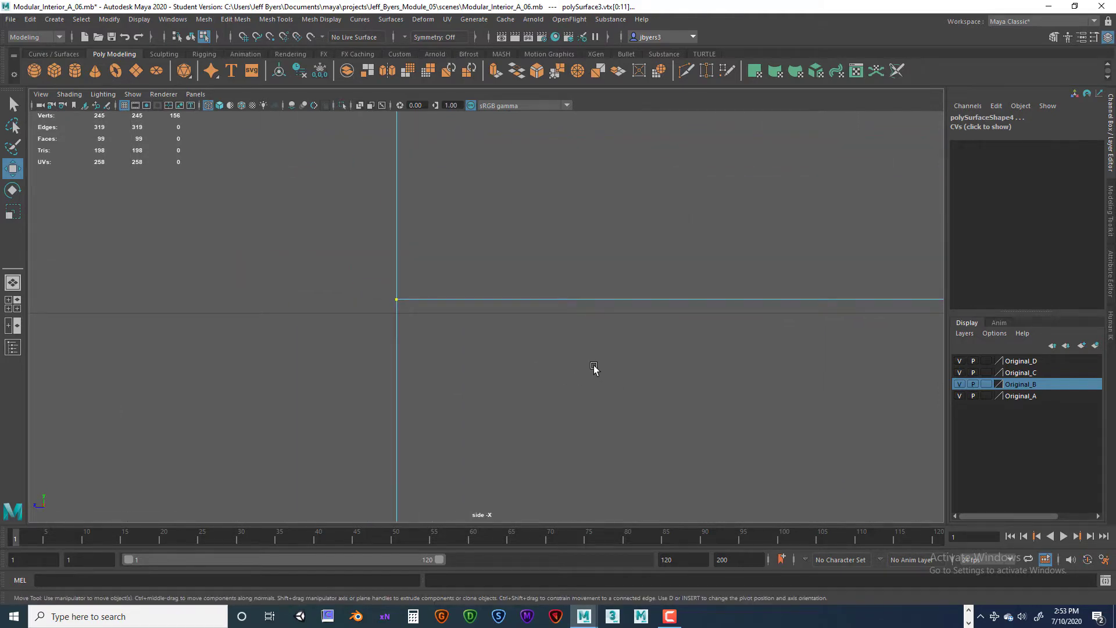
{"action": "key", "text": "alt+Down"}
{"action": "key", "text": "alt+Down"}
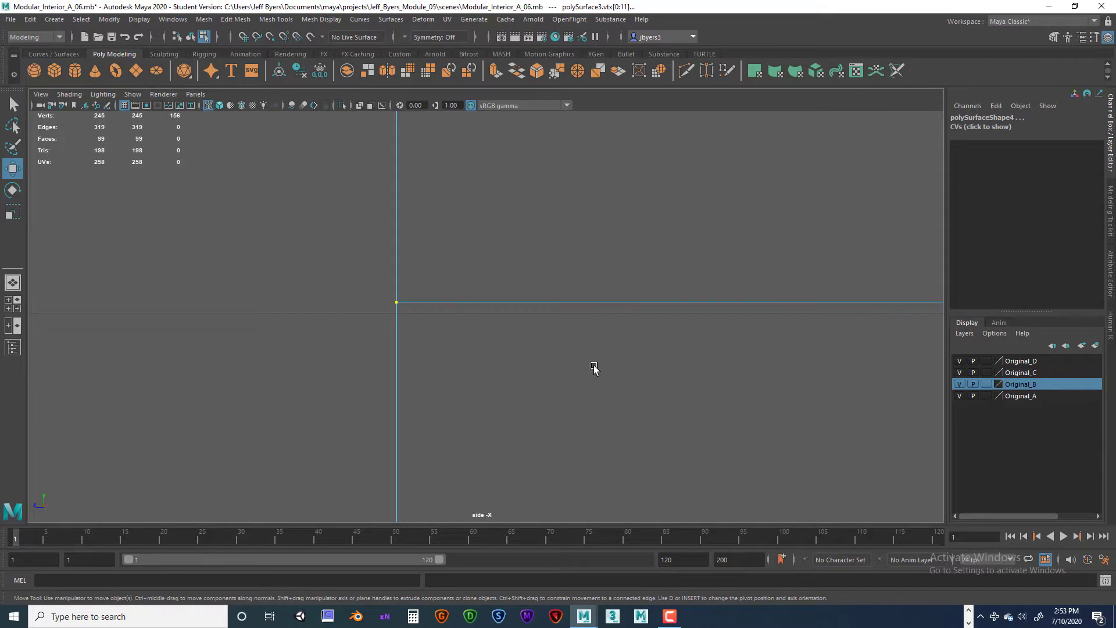
{"action": "key", "text": "alt+Down"}
{"action": "key", "text": "alt+Down"}
{"action": "key", "text": "alt+Down"}
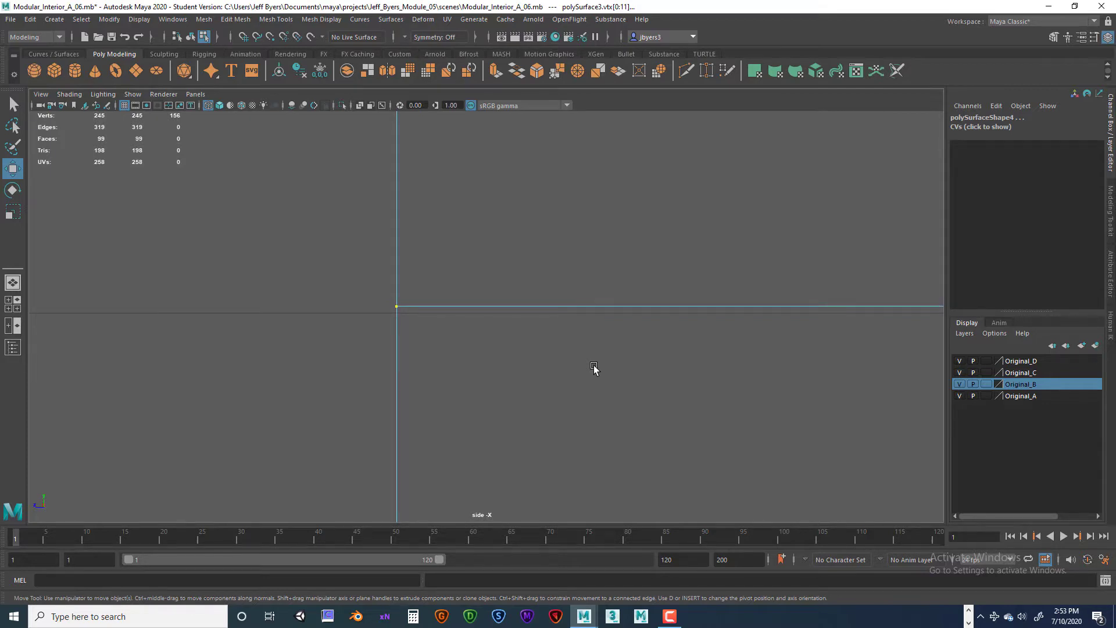
{"action": "key", "text": "alt+Down"}
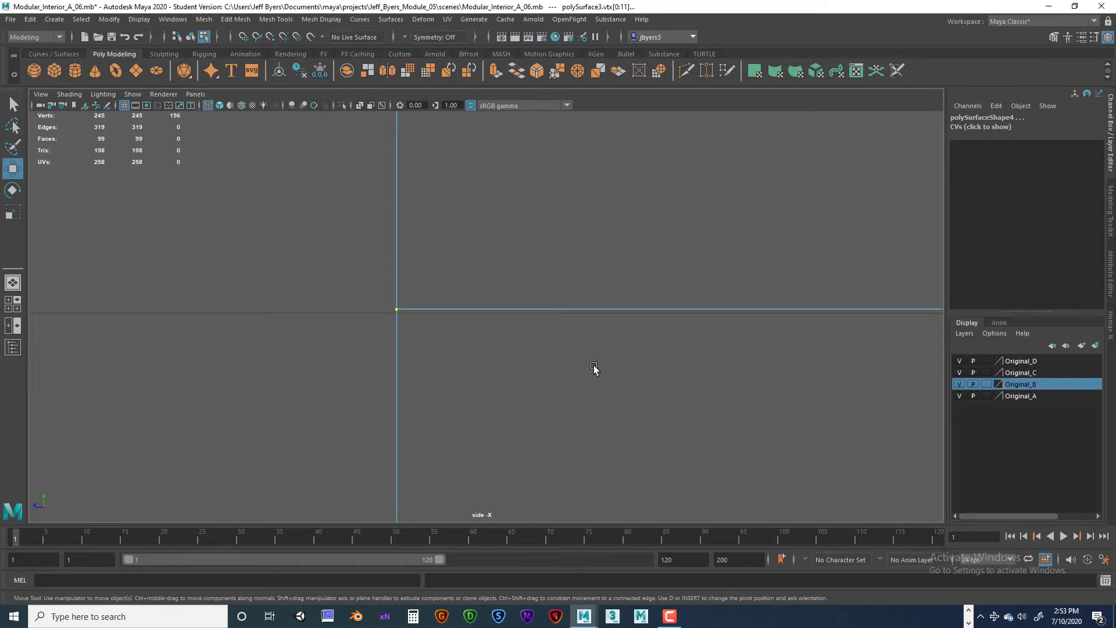
{"action": "key", "text": "alt+Down"}
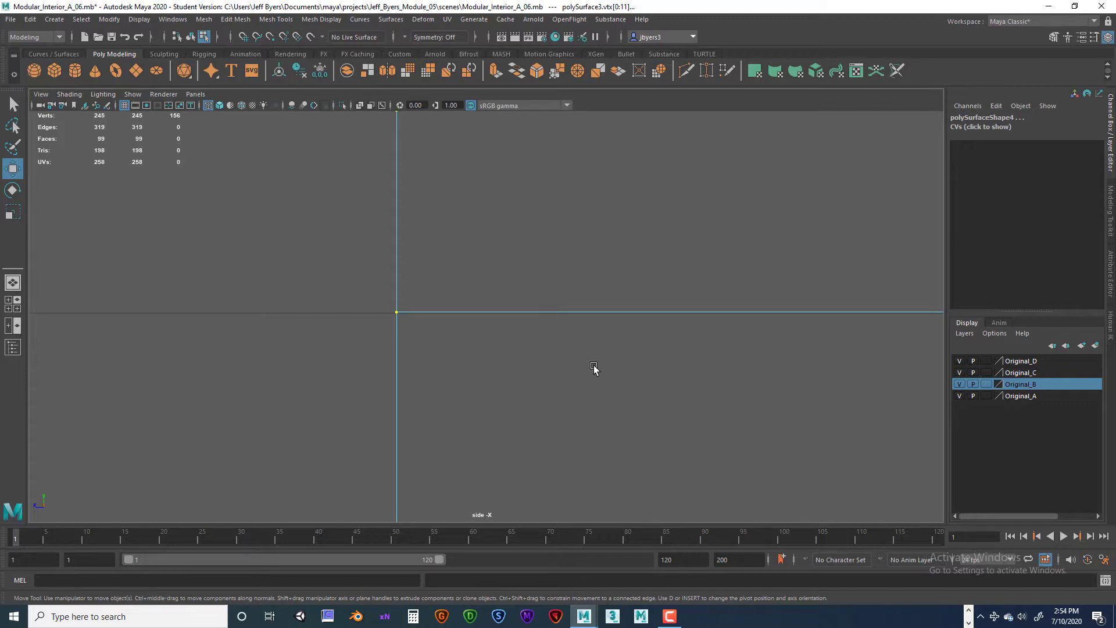
{"action": "key", "text": "alt+Down"}
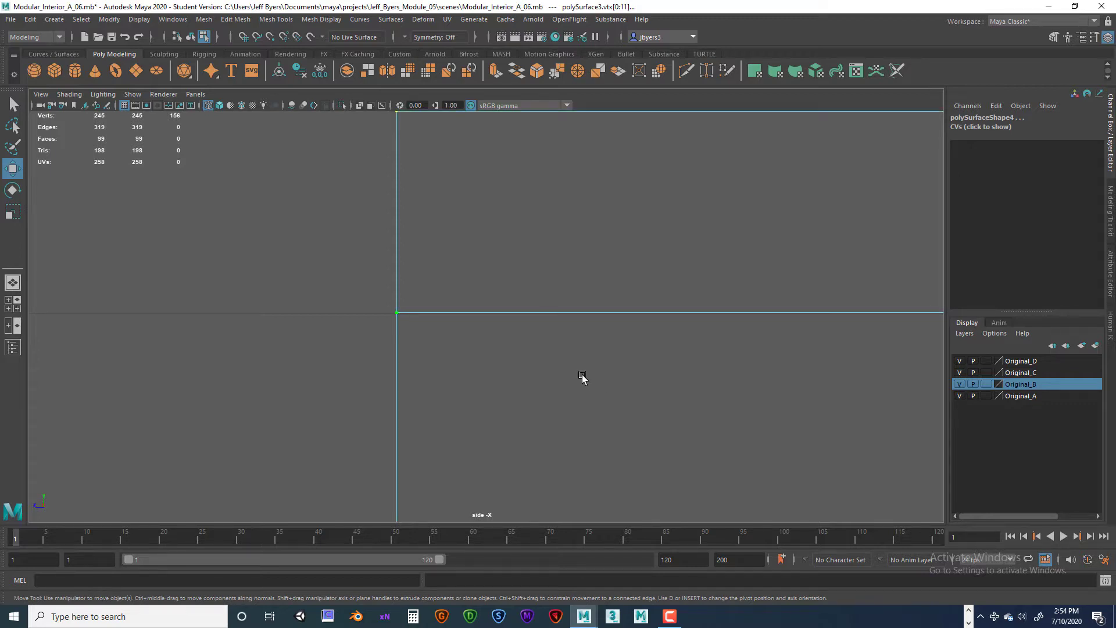
Examine the heightened modules from several angles in the perspective view against the corridor reference image
{"action": "scroll", "coordinate": [582, 377], "scroll_direction": "down", "scroll_amount": 10}
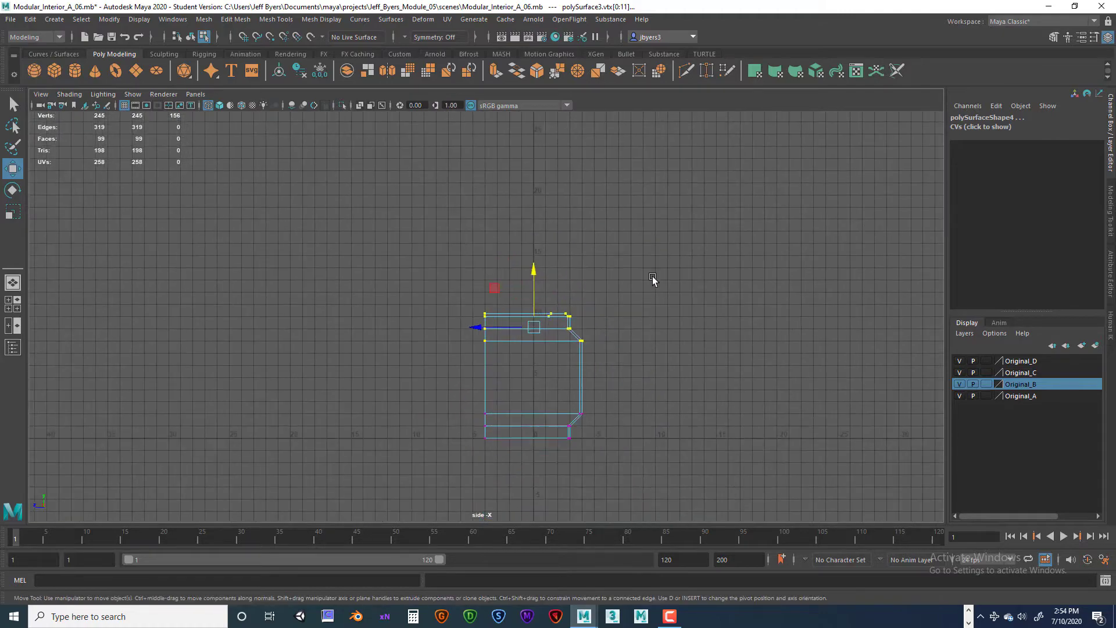
{"action": "key", "text": "space"}
{"action": "key", "text": "space"}
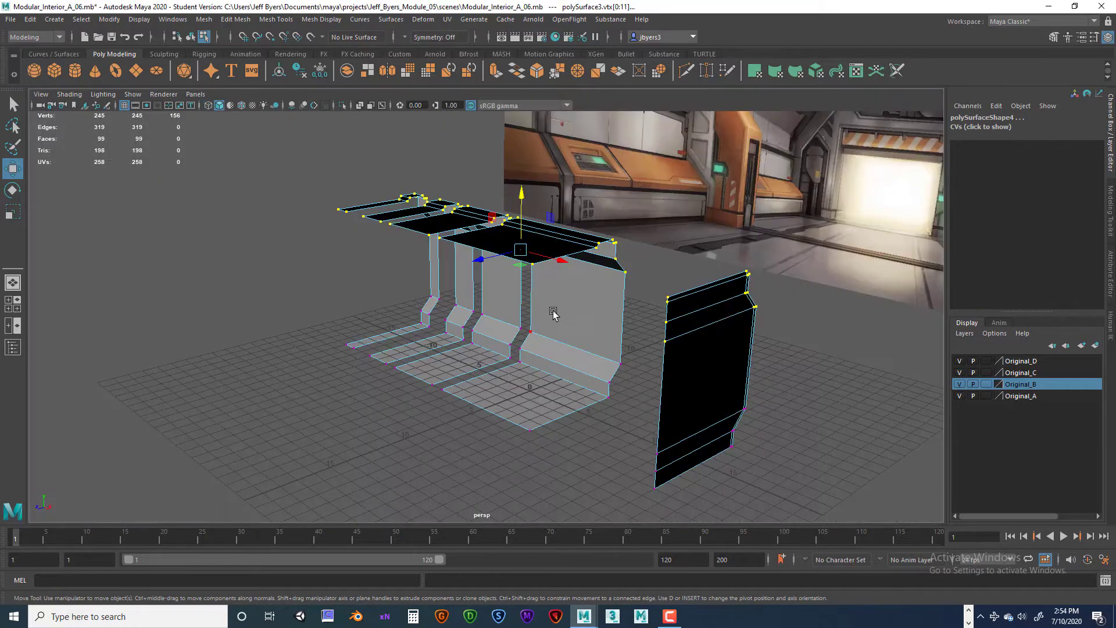
{"action": "left_click_drag", "start_coordinate": [538, 332], "coordinate": [697, 372], "text": "alt"}
{"action": "right_click_drag", "start_coordinate": [697, 372], "coordinate": [655, 354], "text": "alt"}
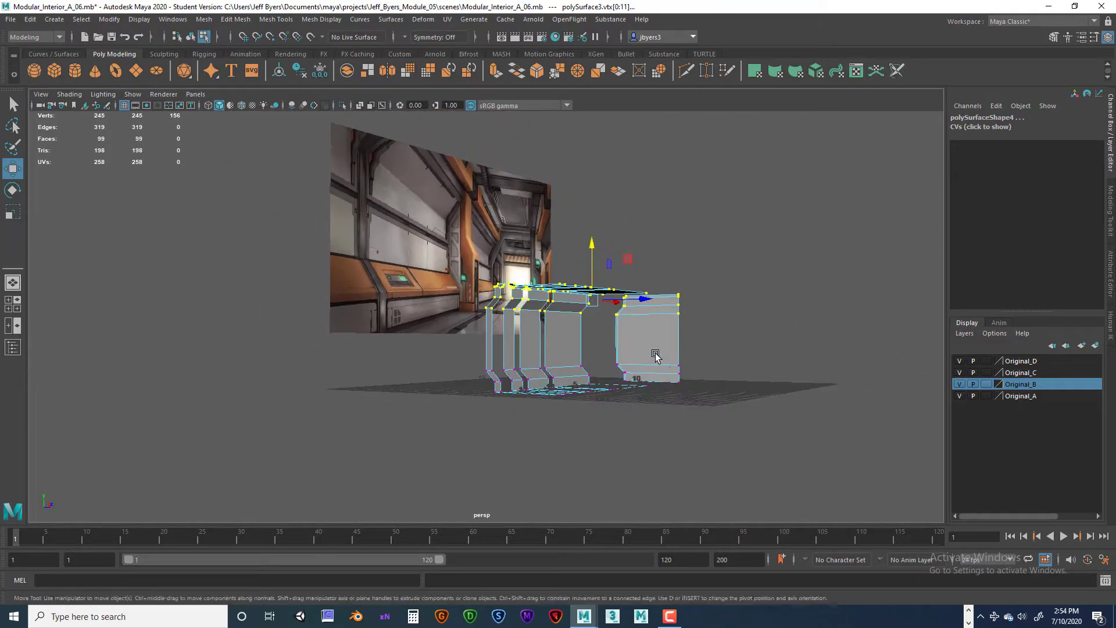
{"action": "middle_click_drag", "start_coordinate": [655, 354], "coordinate": [649, 372], "text": "alt"}
{"action": "left_click_drag", "start_coordinate": [404, 257], "coordinate": [431, 210], "text": "alt"}
{"action": "left_click_drag", "start_coordinate": [555, 300], "coordinate": [536, 283], "text": "alt"}
{"action": "scroll", "coordinate": [537, 283], "scroll_direction": "up", "scroll_amount": 5}
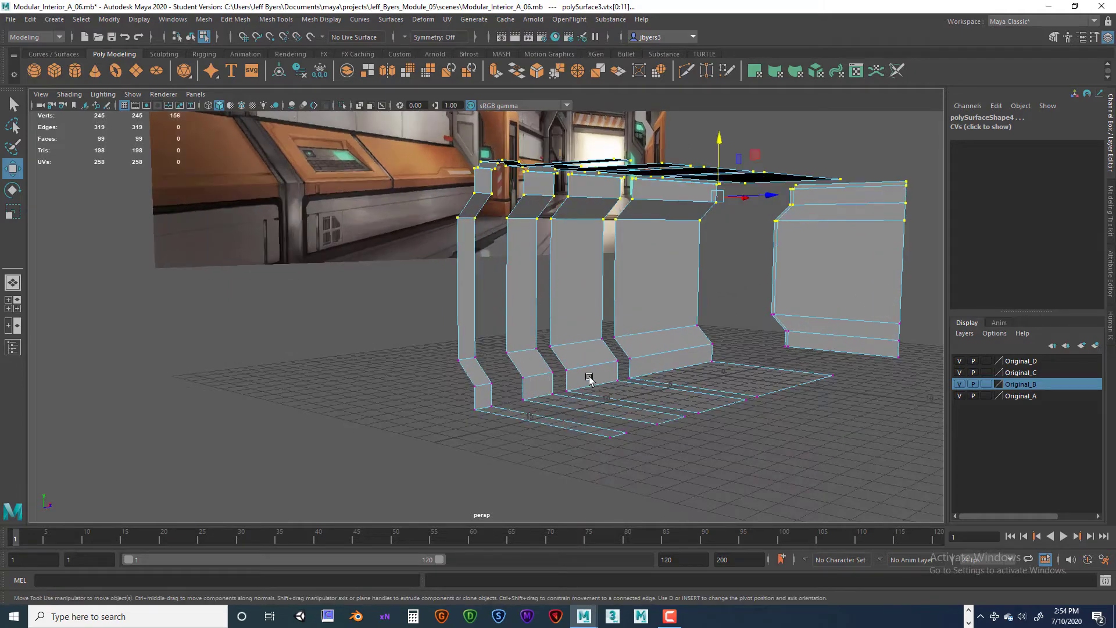
{"action": "left_click_drag", "start_coordinate": [589, 379], "coordinate": [628, 316], "text": "alt"}
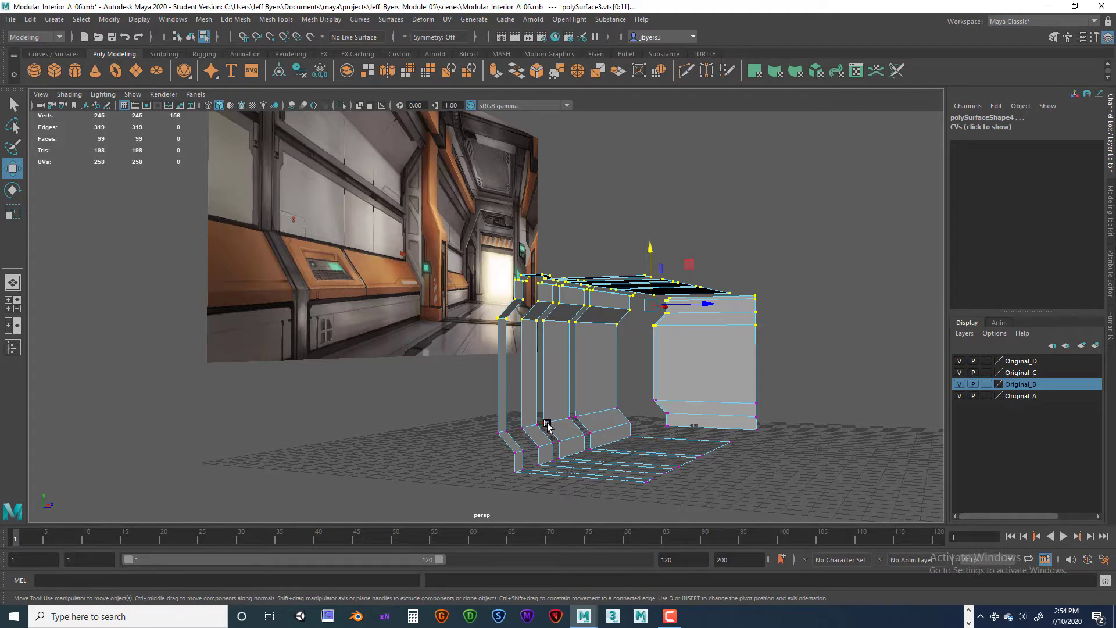
In the side view, raise the lower slanted band's vertices slightly on all modules, and lift the band's upper edge further
{"action": "key", "text": "space"}
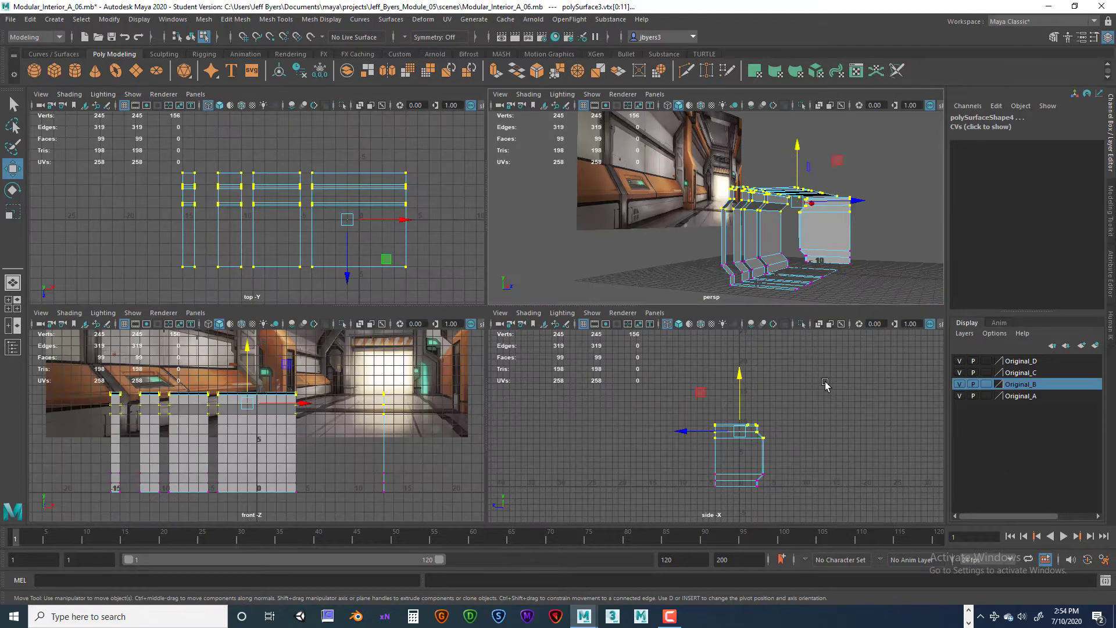
{"action": "key", "text": "space"}
{"action": "scroll", "coordinate": [478, 426], "scroll_direction": "up", "scroll_amount": 1}
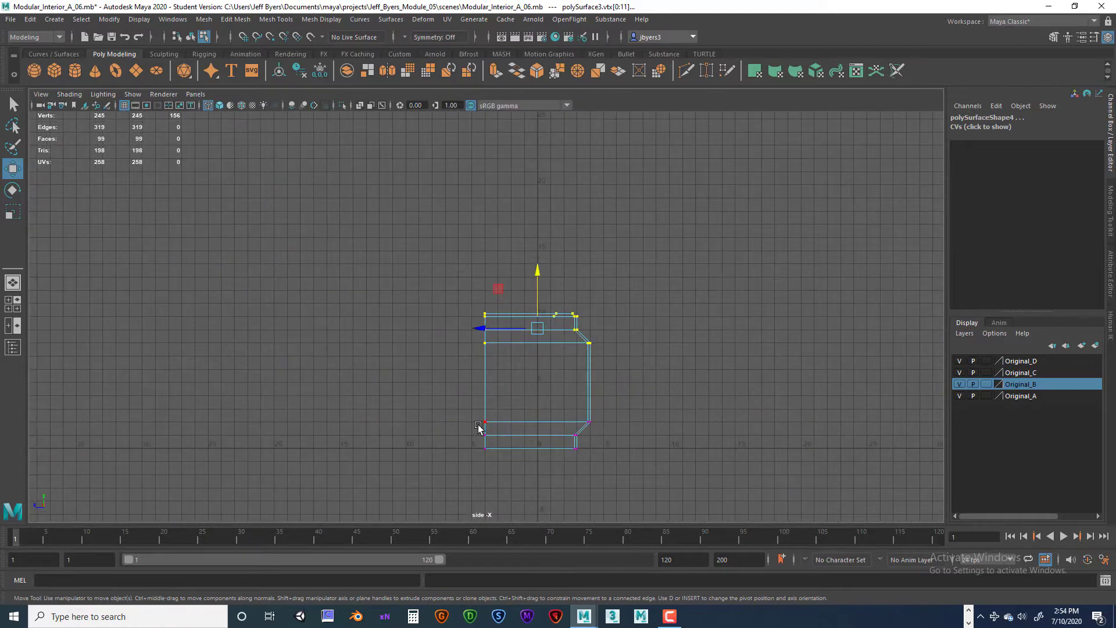
{"action": "scroll", "coordinate": [474, 414], "scroll_direction": "up", "scroll_amount": 2}
{"action": "left_click_drag", "start_coordinate": [598, 490], "coordinate": [660, 493]}
{"action": "left_click_drag", "start_coordinate": [554, 412], "coordinate": [554, 406]}
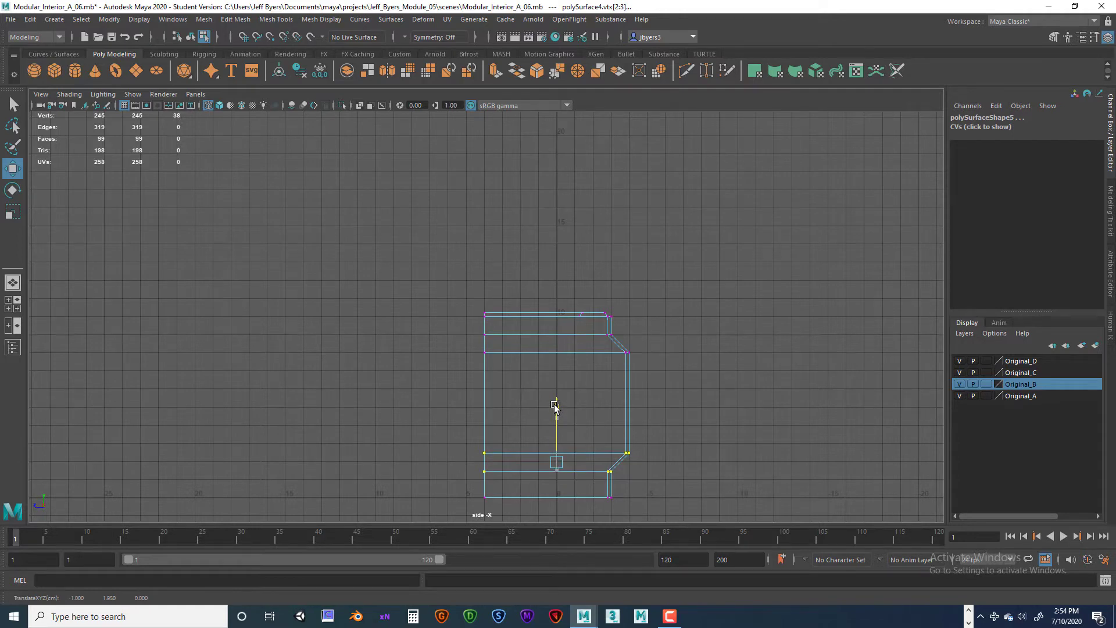
{"action": "left_click_drag", "start_coordinate": [453, 417], "coordinate": [645, 468]}
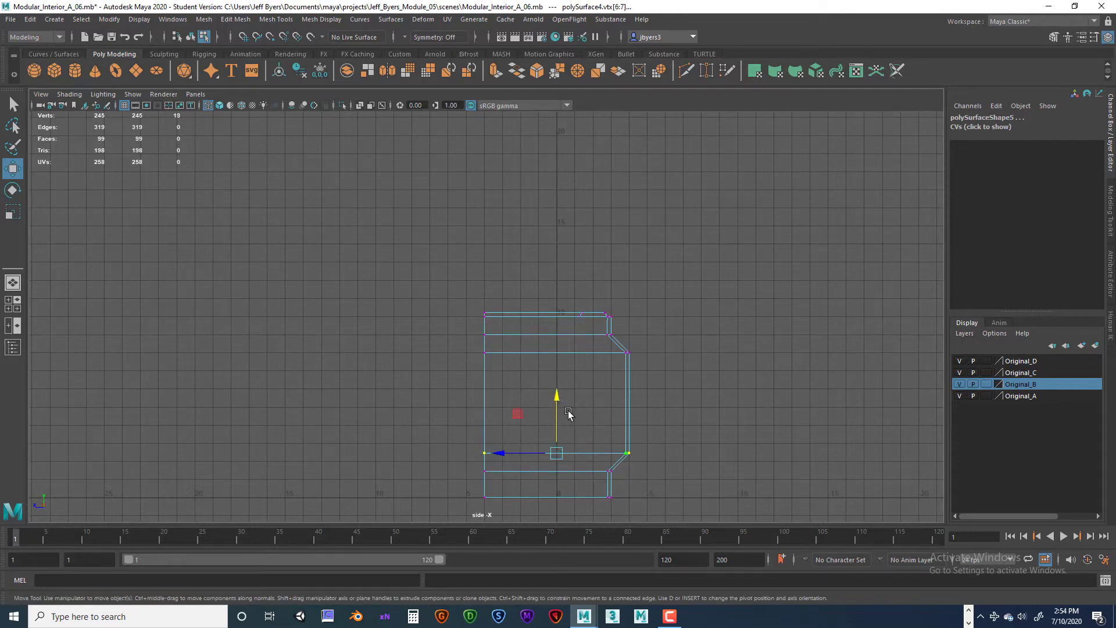
{"action": "left_click_drag", "start_coordinate": [557, 403], "coordinate": [563, 389]}
Compare the reshaped lower wall slope with the orange console band of the reference image in the perspective view
{"action": "key", "text": "space"}
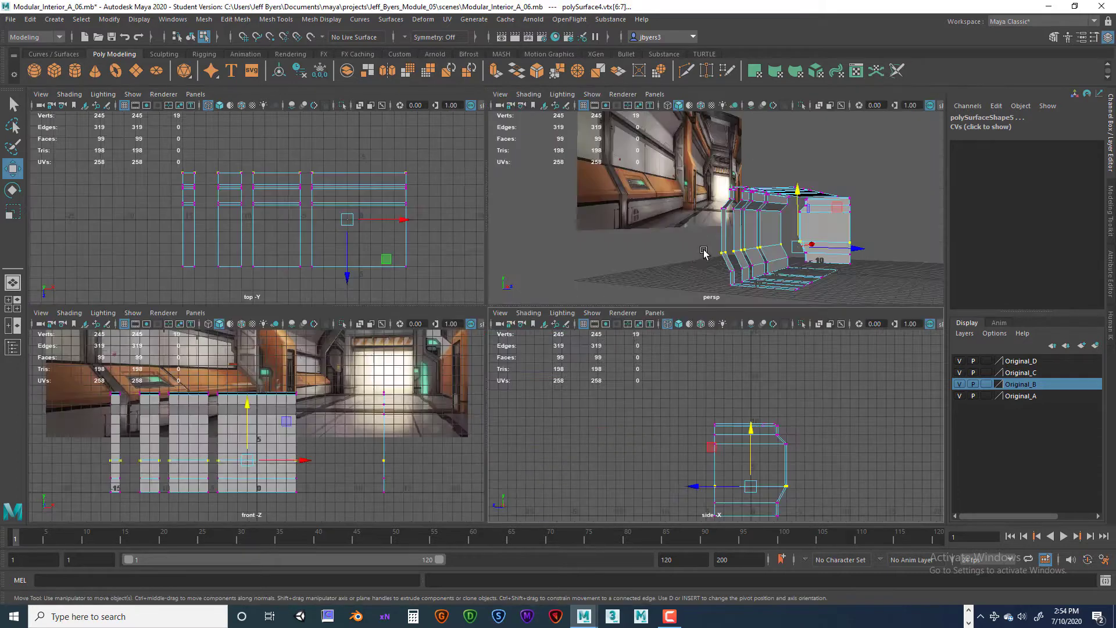
{"action": "key", "text": "space"}
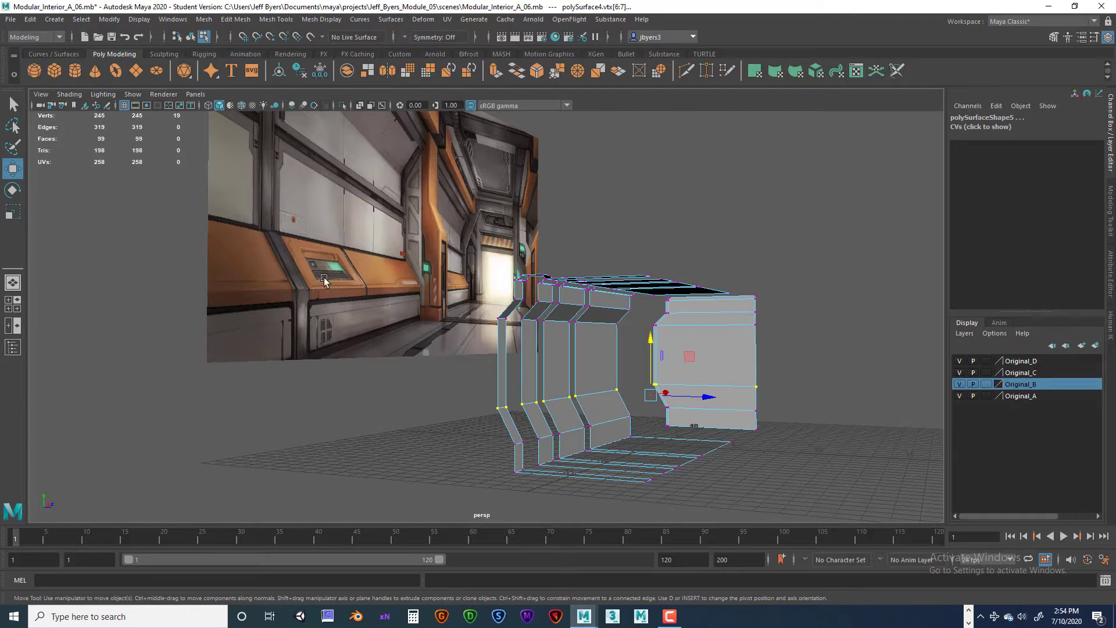
{"action": "key", "text": "space"}
{"action": "mouse_move", "coordinate": [654, 426]}
{"action": "left_mouse_down", "text": "alt"}
{"action": "mouse_move", "coordinate": [661, 435]}
{"action": "mouse_move", "coordinate": [663, 407]}
{"action": "left_mouse_up", "text": "alt"}
{"action": "right_click_drag", "start_coordinate": [640, 424], "coordinate": [639, 387], "text": "alt"}
{"action": "left_click_drag", "start_coordinate": [639, 385], "coordinate": [643, 386], "text": "alt"}
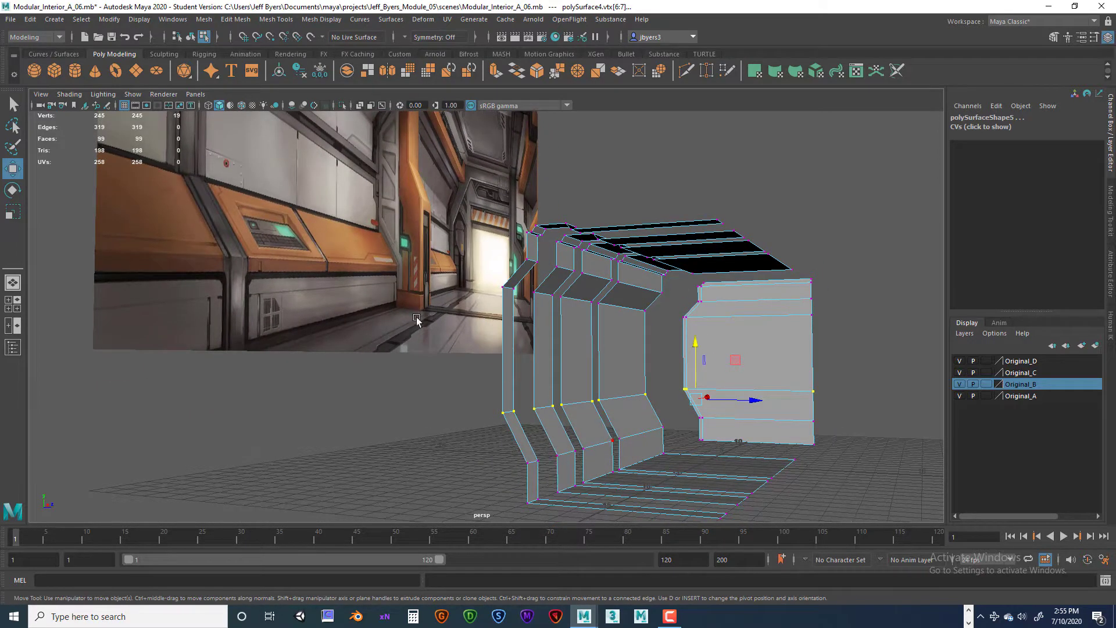
Examine the reshaped lower slope of all modules from low, high and front angles beside the corridor reference image
{"action": "left_click_drag", "start_coordinate": [417, 238], "coordinate": [451, 369], "text": "alt"}
{"action": "left_click_drag", "start_coordinate": [583, 488], "coordinate": [583, 379], "text": "alt"}
{"action": "left_click_drag", "start_coordinate": [642, 311], "coordinate": [642, 317]}
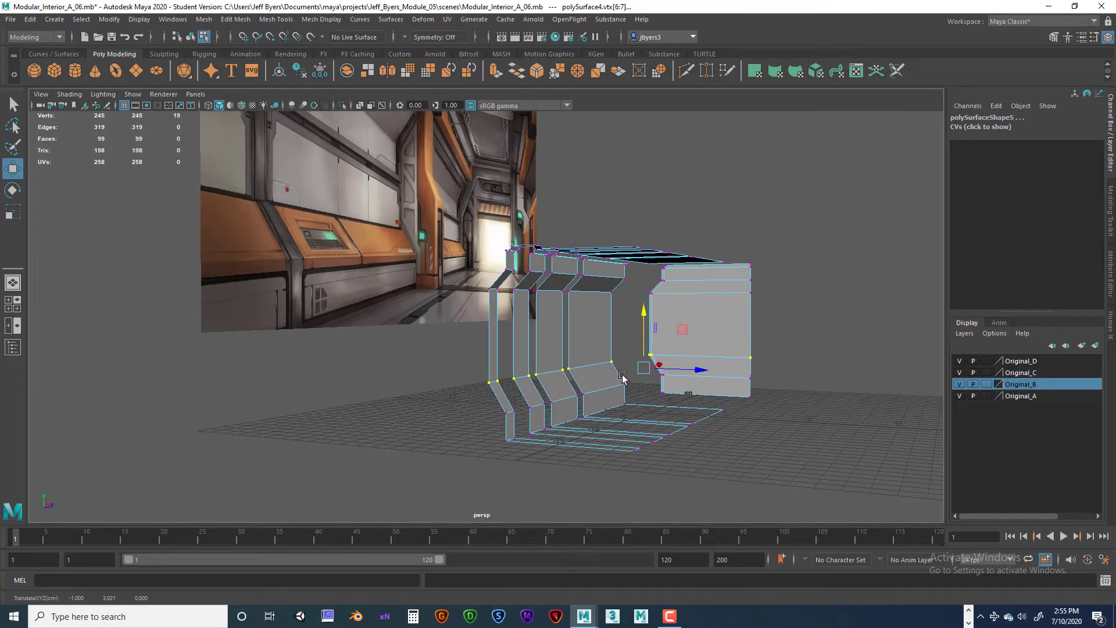
{"action": "left_click_drag", "start_coordinate": [655, 396], "coordinate": [678, 415], "text": "alt"}
{"action": "scroll", "coordinate": [677, 415], "scroll_direction": "up", "scroll_amount": 4}
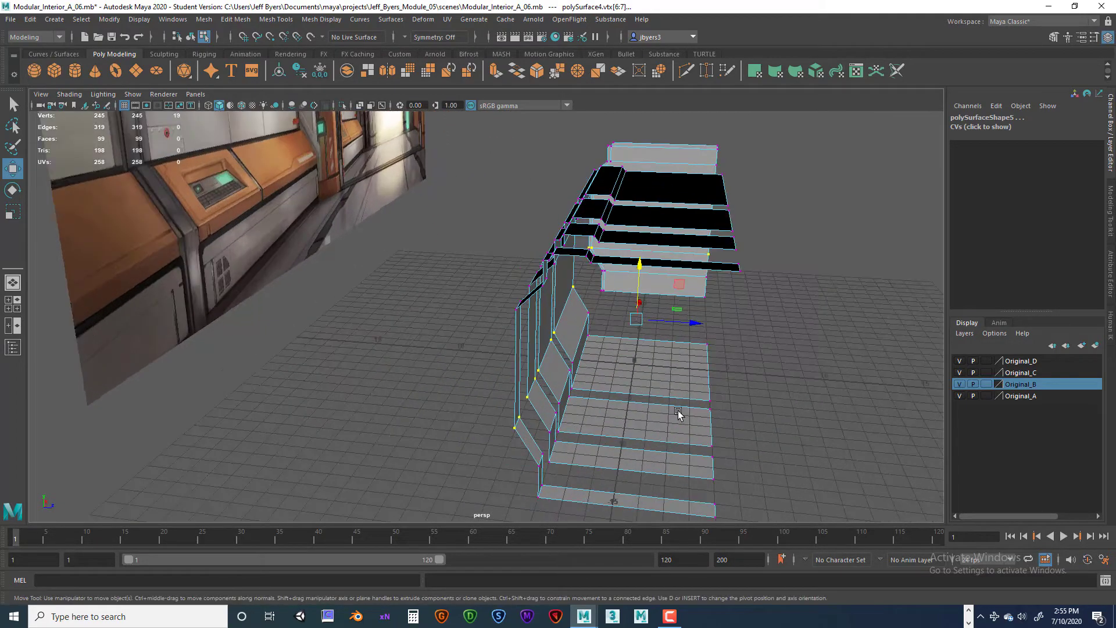
{"action": "left_click_drag", "start_coordinate": [601, 397], "coordinate": [642, 384], "text": "alt"}
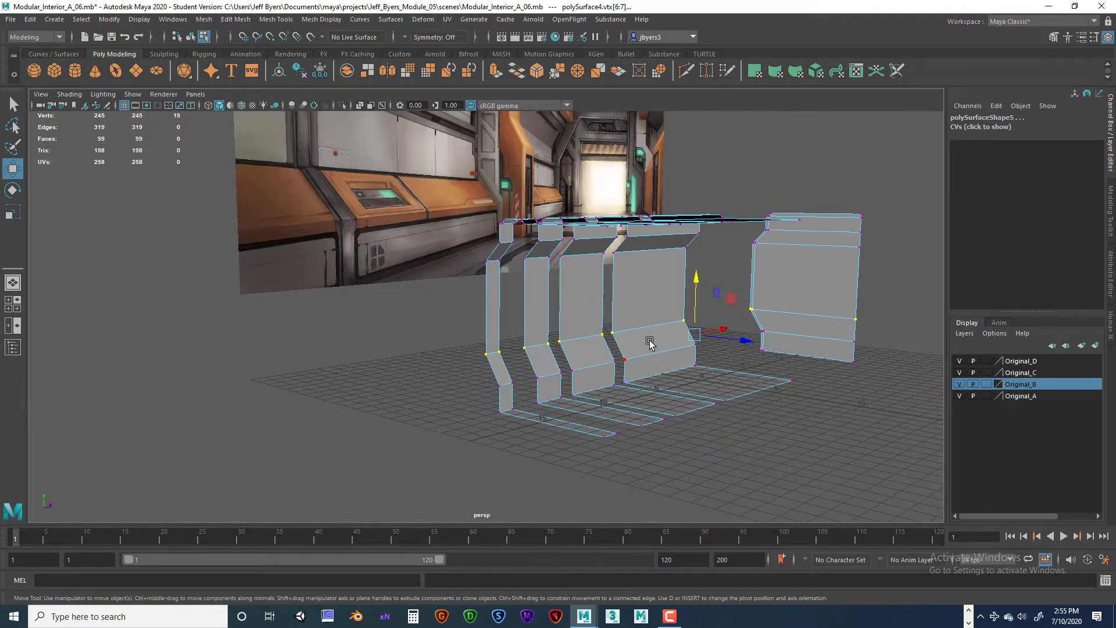
Return to object mode, deselect everything, and hide the Original_A, Original_B, Original_C and Original_D display layers
{"action": "right_click_drag", "start_coordinate": [649, 343], "coordinate": [698, 280]}
{"action": "left_click_drag", "start_coordinate": [756, 395], "coordinate": [727, 404], "text": "alt"}
{"action": "right_click_drag", "start_coordinate": [727, 404], "coordinate": [724, 324], "text": "alt"}
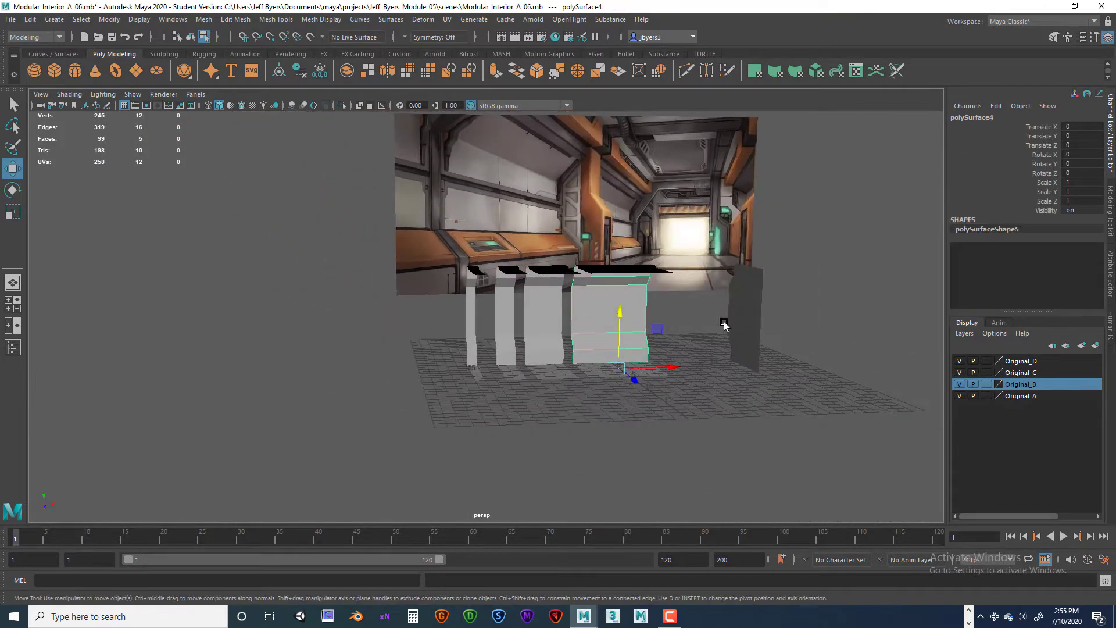
{"action": "left_click", "coordinate": [723, 324]}
{"action": "left_click_drag", "start_coordinate": [724, 325], "coordinate": [614, 390], "text": "alt"}
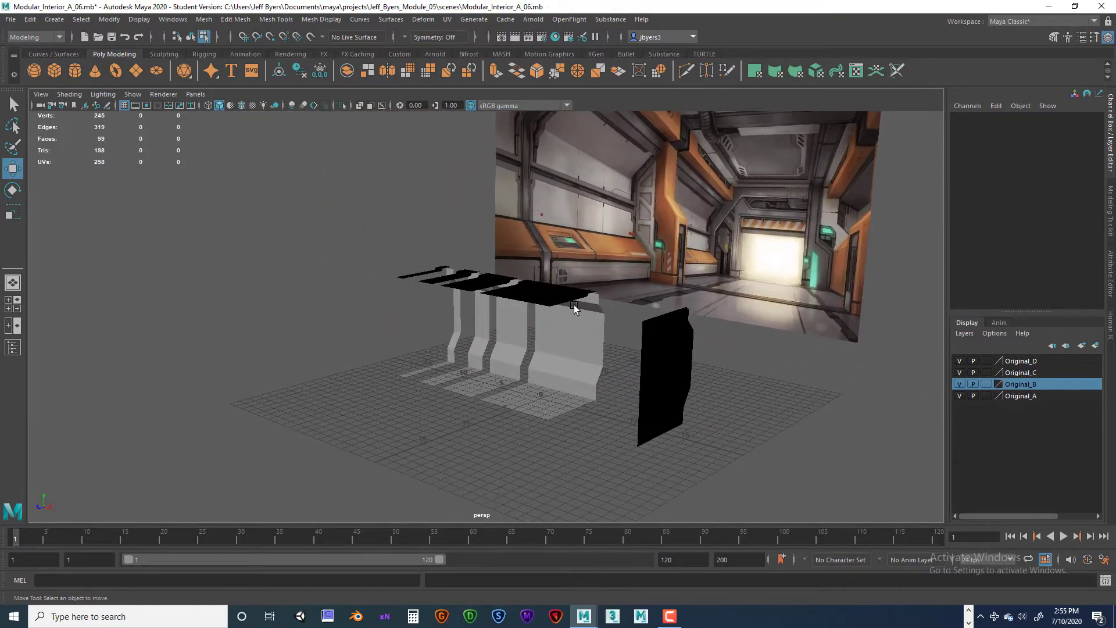
{"action": "left_click_drag", "start_coordinate": [573, 309], "coordinate": [539, 246], "text": "alt"}
{"action": "left_click_drag", "start_coordinate": [588, 409], "coordinate": [625, 431], "text": "alt"}
{"action": "right_click_drag", "start_coordinate": [626, 431], "coordinate": [916, 450], "text": "alt"}
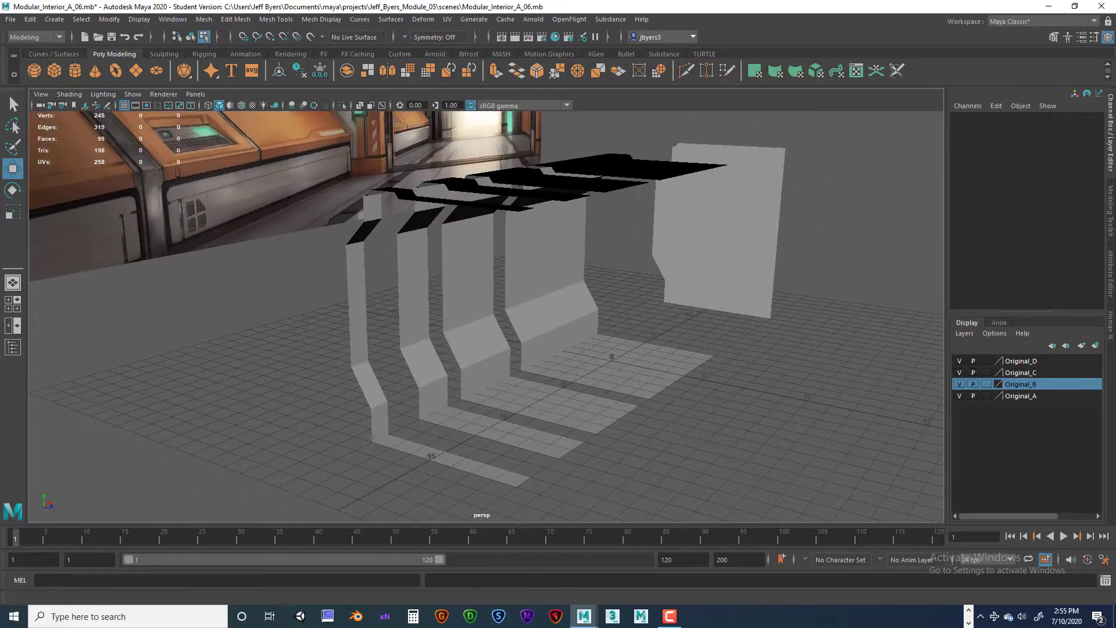
{"action": "left_click_drag", "start_coordinate": [785, 356], "coordinate": [927, 380], "text": "alt"}
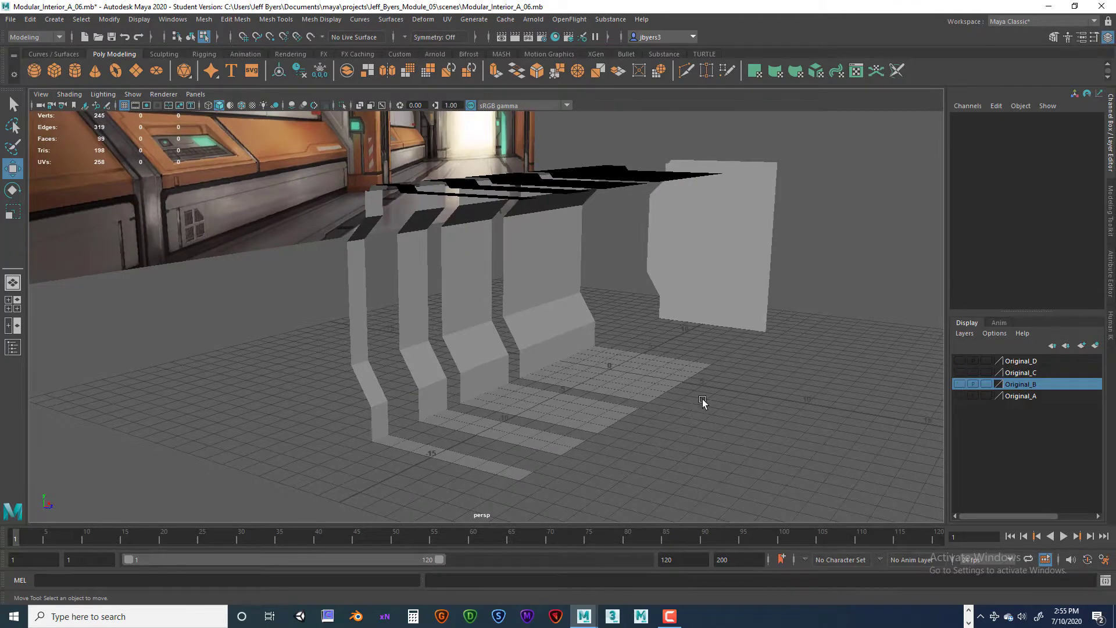
Select the widest module's wall piece and switch the selection mode to object type
{"action": "left_click_drag", "start_coordinate": [702, 401], "coordinate": [618, 329], "text": "alt"}
{"action": "right_click_drag", "start_coordinate": [618, 328], "coordinate": [586, 343]}
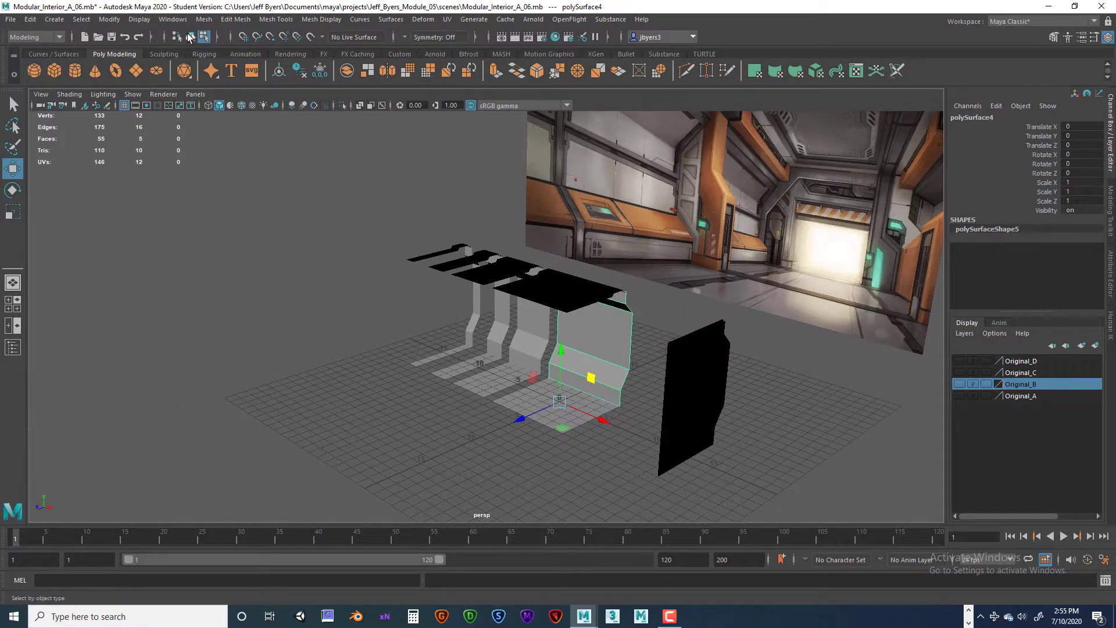
{"action": "left_click", "coordinate": [190, 37]}
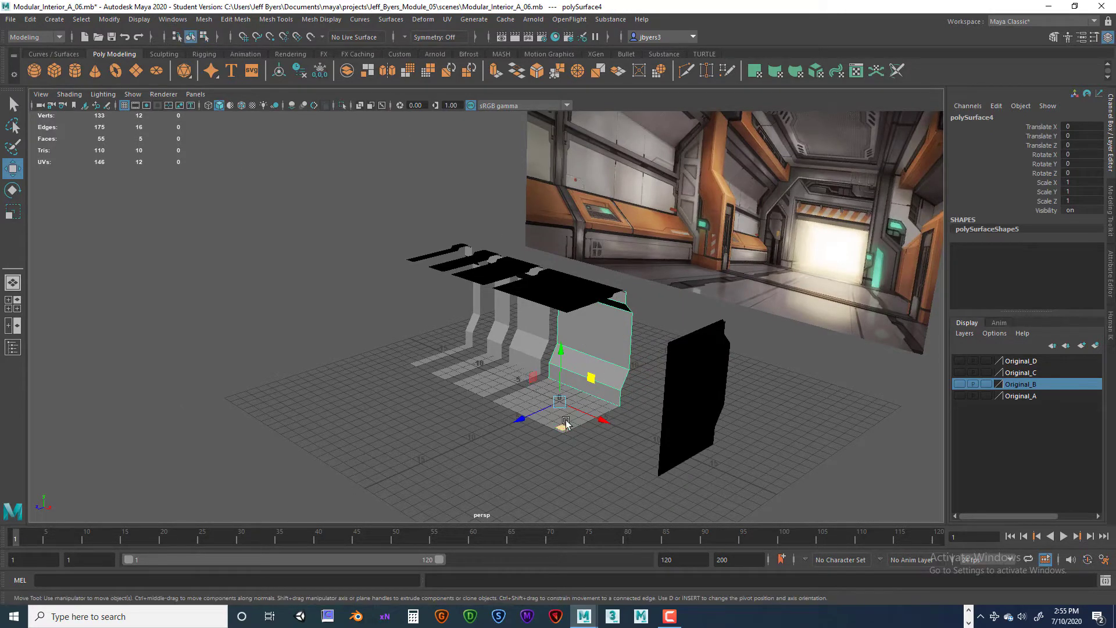
Try to move the widest wall piece away from its floor and ceiling, undoing each move
{"action": "left_click_drag", "start_coordinate": [565, 423], "coordinate": [591, 396]}
{"action": "key", "text": "ctrl+z"}
{"action": "left_click_drag", "start_coordinate": [528, 417], "coordinate": [601, 397]}
{"action": "key", "text": "ctrl+z"}
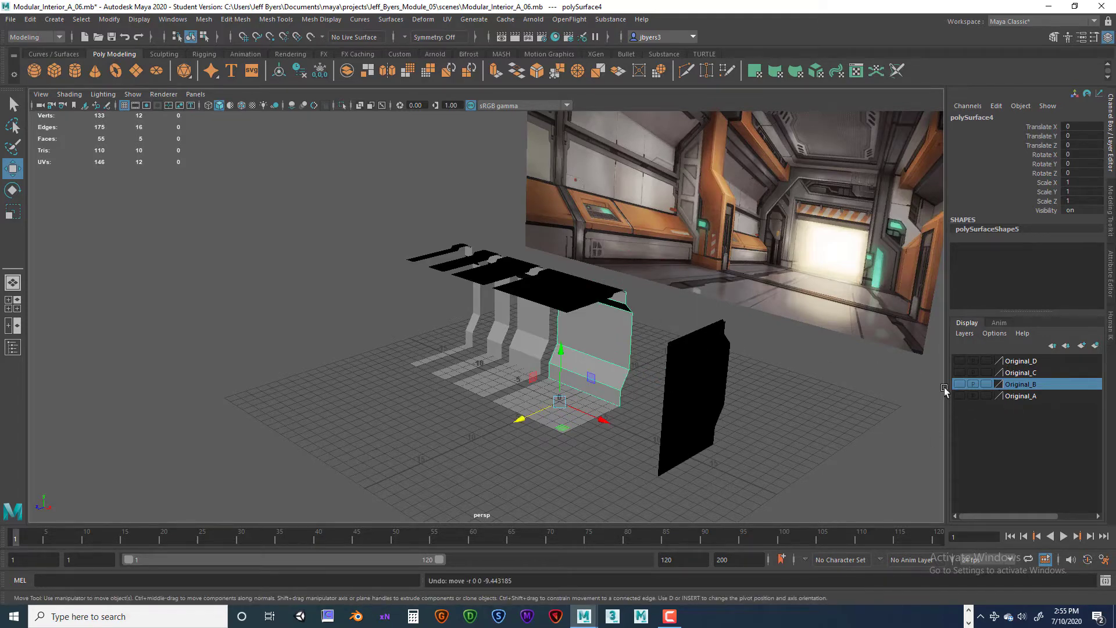
Show the Original_A layer, try moving the widest wall piece with the layer shown and hidden again, and undo each move
{"action": "left_click", "coordinate": [973, 396]}
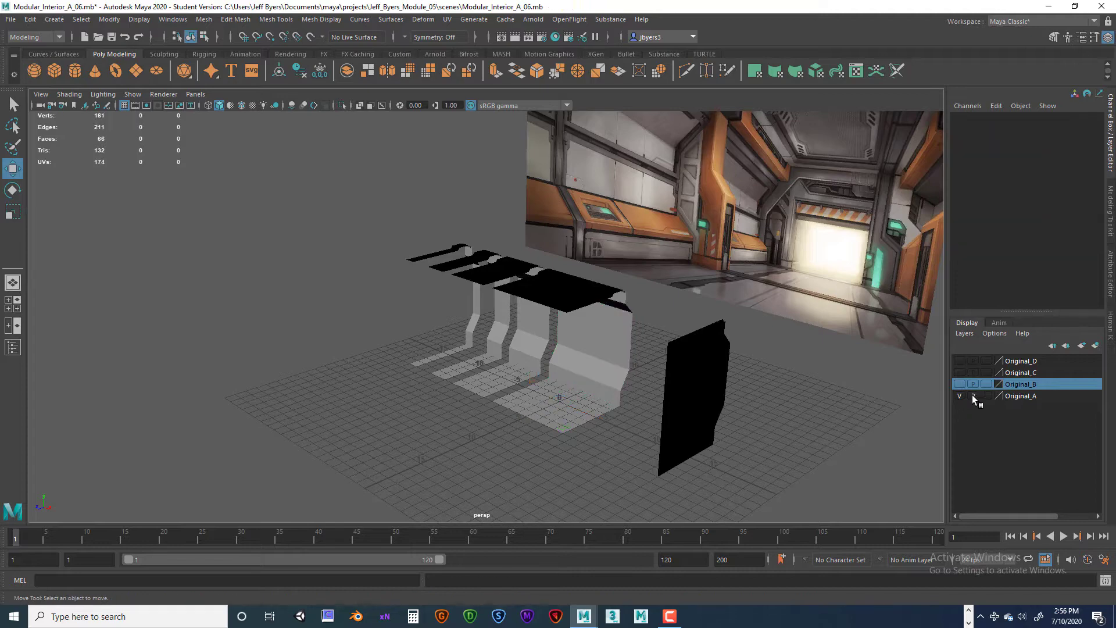
{"action": "left_click", "coordinate": [594, 341]}
{"action": "left_click_drag", "start_coordinate": [540, 400], "coordinate": [602, 349]}
{"action": "key", "text": "ctrl+z"}
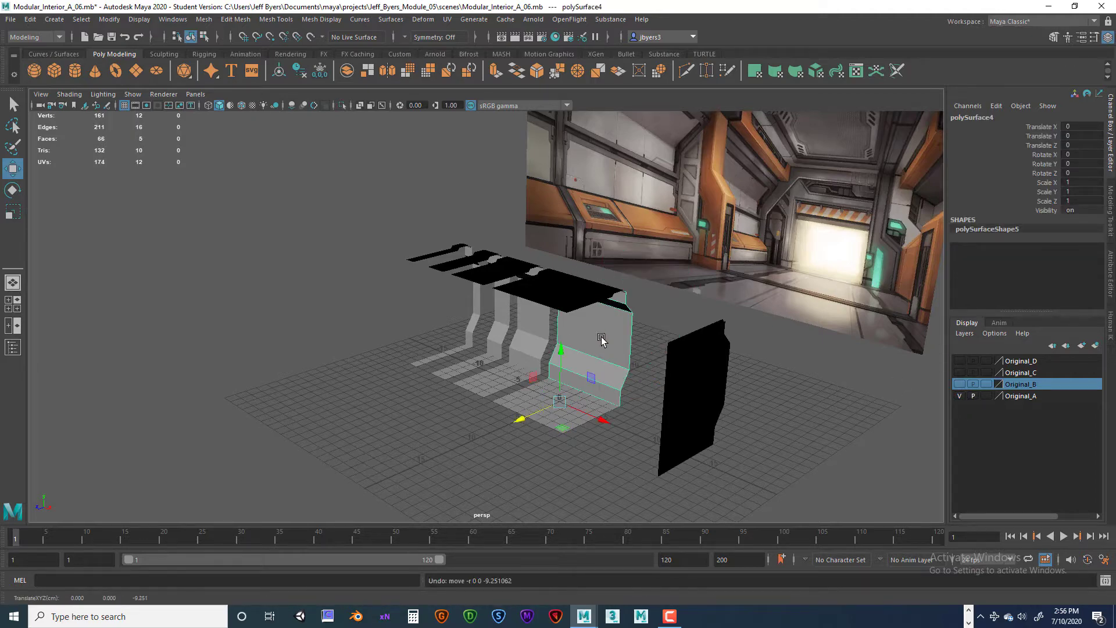
{"action": "left_click", "coordinate": [959, 396]}
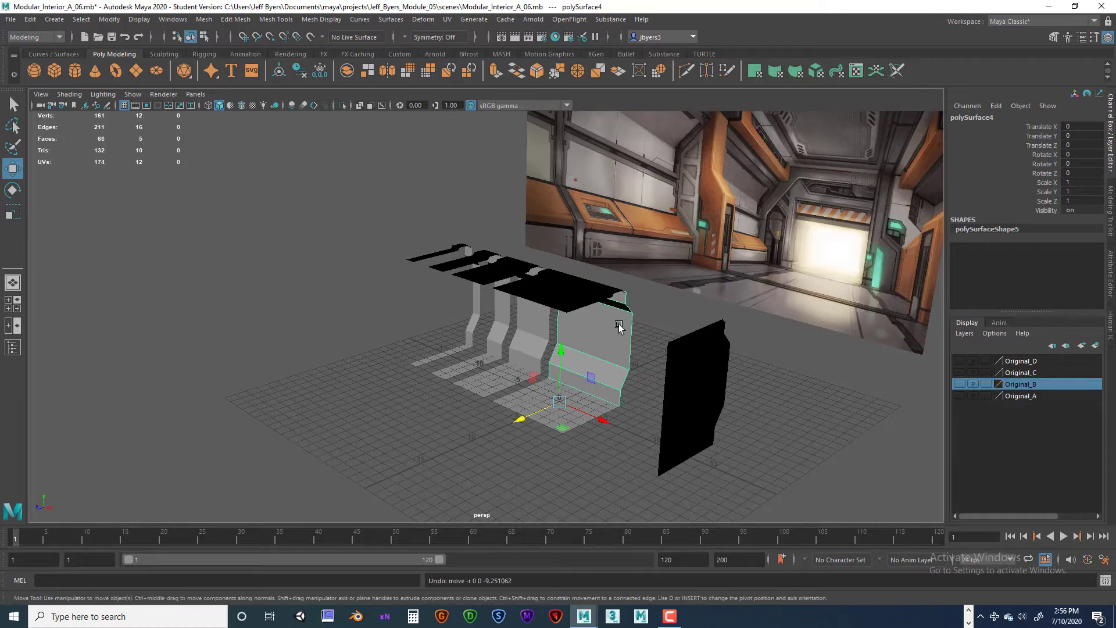
{"action": "left_click_drag", "start_coordinate": [549, 406], "coordinate": [646, 404]}
{"action": "key", "text": "ctrl+z"}
Try to move the widest module's floor down and its ceiling up as separate pieces, undoing both moves
{"action": "scroll", "coordinate": [630, 391], "scroll_direction": "up", "scroll_amount": 2}
{"action": "left_click", "coordinate": [611, 415]}
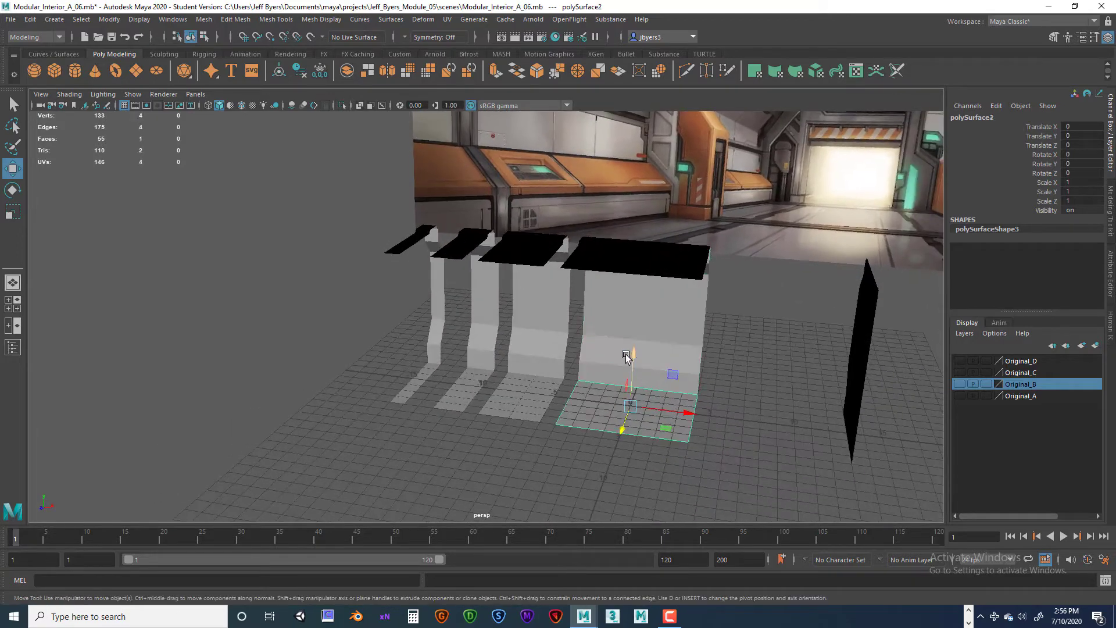
{"action": "left_click_drag", "start_coordinate": [626, 357], "coordinate": [633, 427]}
{"action": "key", "text": "ctrl+z"}
{"action": "left_click", "coordinate": [660, 265]}
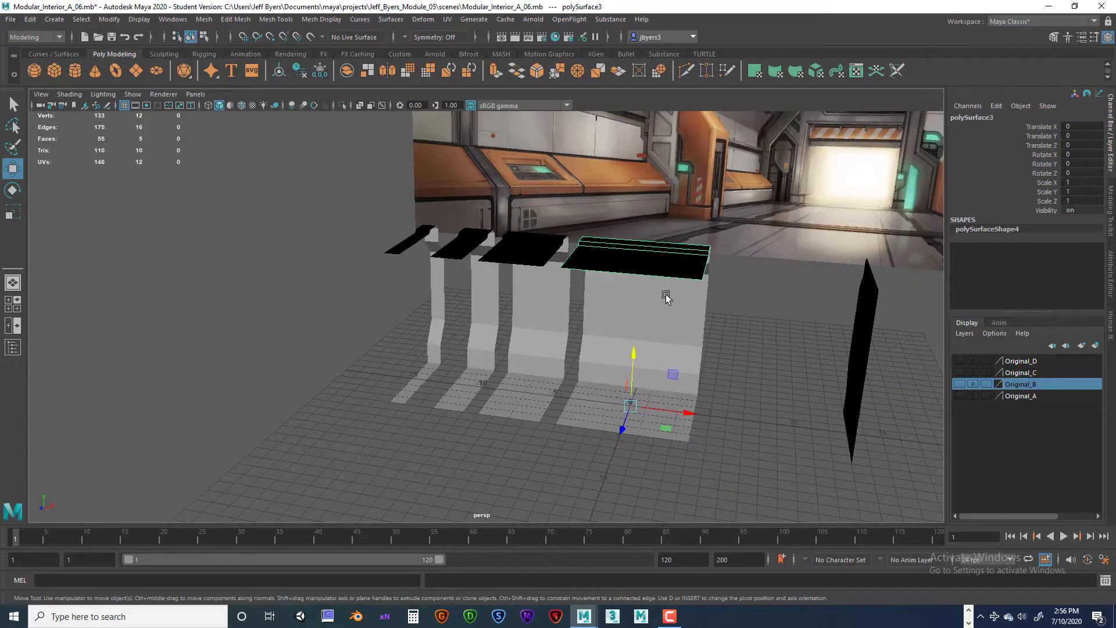
{"action": "left_click_drag", "start_coordinate": [635, 356], "coordinate": [638, 312]}
{"action": "key", "text": "ctrl+z"}
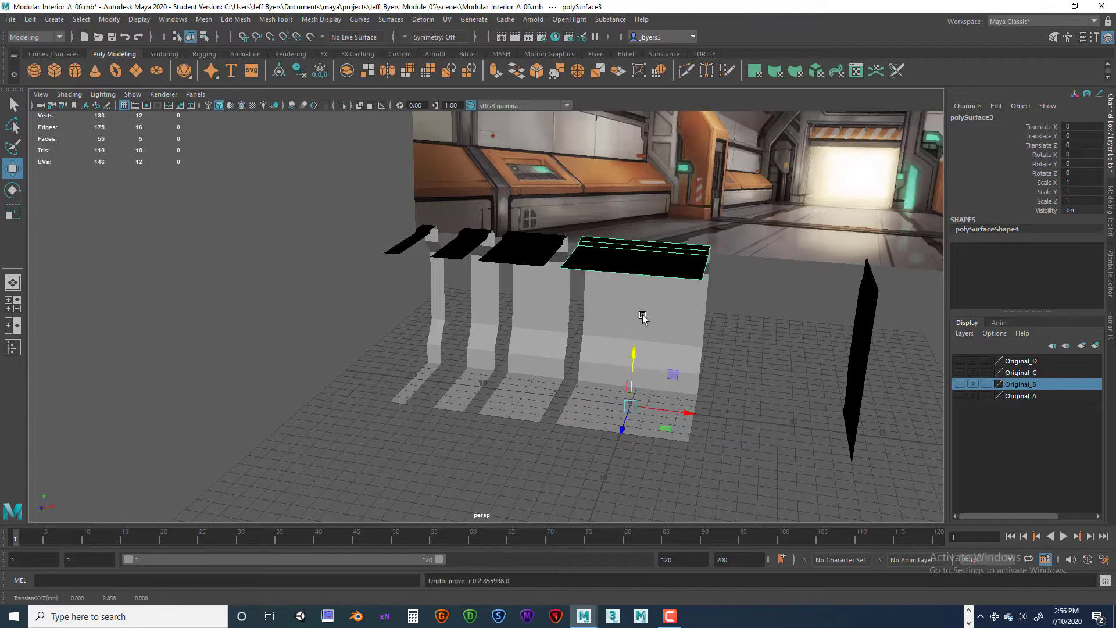
Compare the modules' wall profile with the wall panels and orange console in the reference image from several angles
{"action": "left_click_drag", "start_coordinate": [707, 324], "coordinate": [748, 327], "text": "alt"}
{"action": "left_click_drag", "start_coordinate": [666, 313], "coordinate": [496, 300], "text": "alt"}
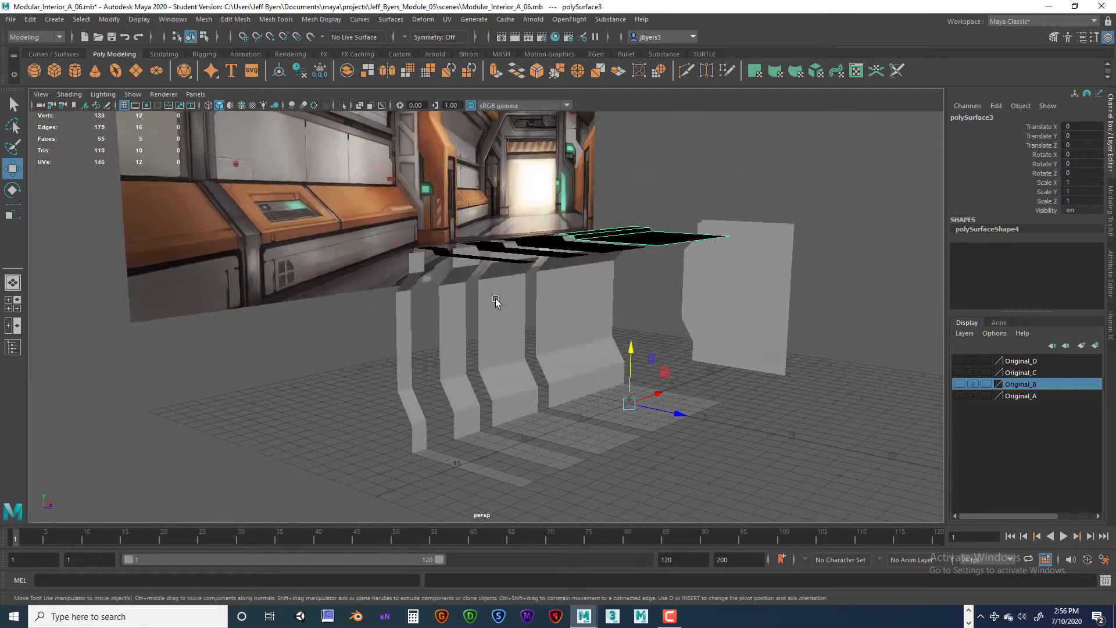
{"action": "middle_click_drag", "start_coordinate": [440, 283], "coordinate": [442, 310], "text": "alt"}
{"action": "left_click_drag", "start_coordinate": [547, 301], "coordinate": [386, 231], "text": "alt"}
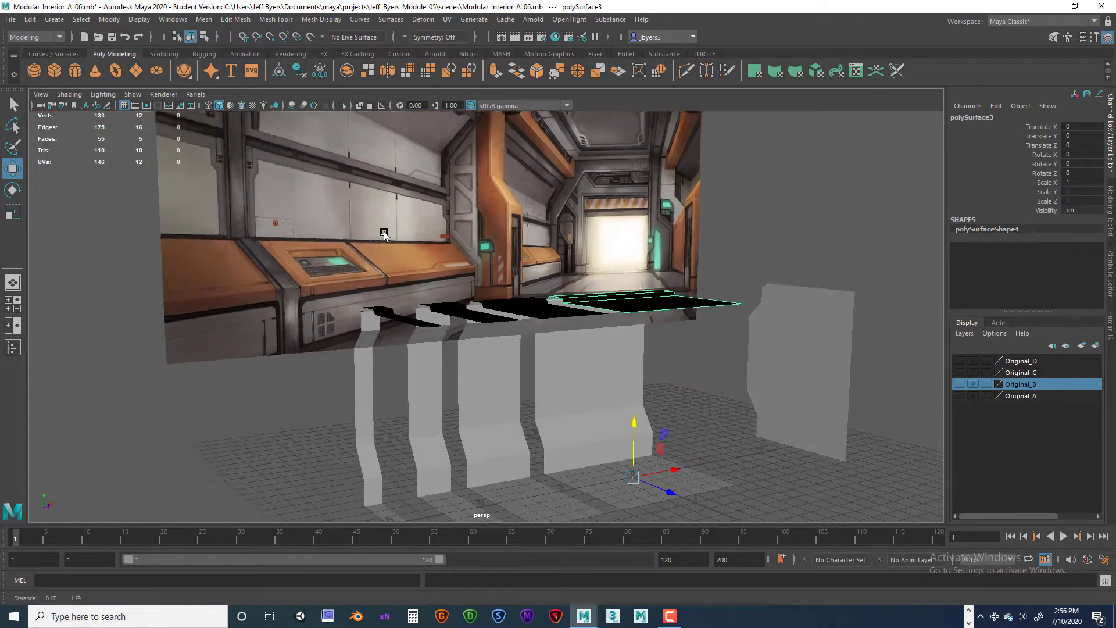
{"action": "middle_click_drag", "start_coordinate": [386, 232], "coordinate": [407, 258], "text": "alt"}
{"action": "left_click_drag", "start_coordinate": [542, 306], "coordinate": [348, 194], "text": "alt"}
{"action": "middle_click_drag", "start_coordinate": [368, 185], "coordinate": [352, 165], "text": "alt"}
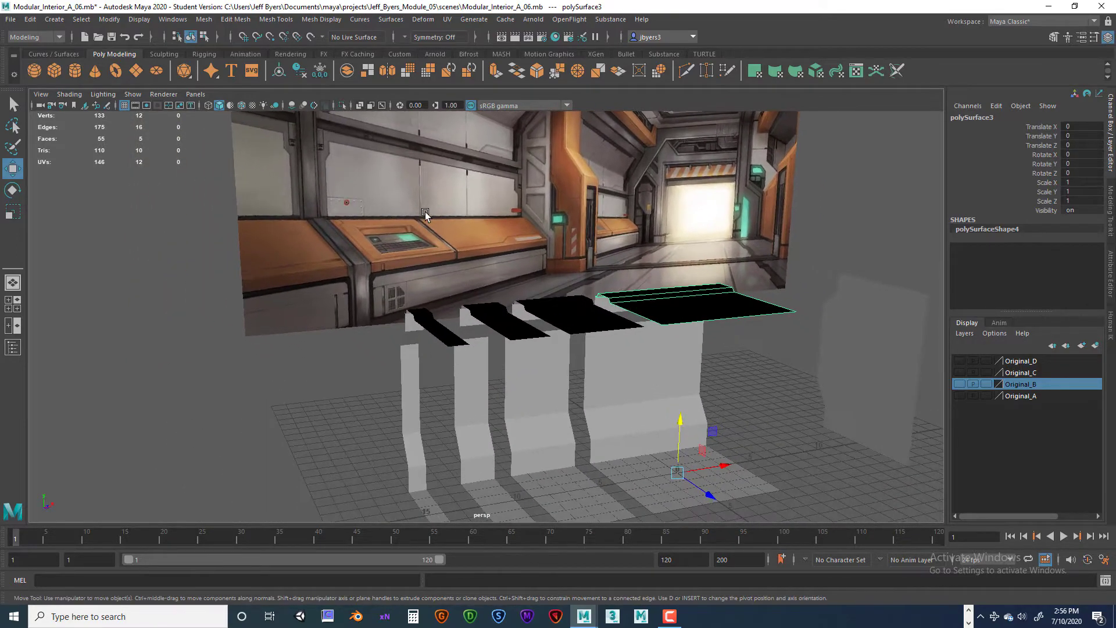
Study the reference image's upper walls, orange column and console against the modules, and undo a trial upward move of the widest ceiling
{"action": "scroll", "coordinate": [425, 211], "scroll_direction": "down", "scroll_amount": 3}
{"action": "middle_click_drag", "start_coordinate": [433, 238], "coordinate": [506, 301], "text": "alt"}
{"action": "scroll", "coordinate": [506, 302], "scroll_direction": "up", "scroll_amount": 3}
{"action": "middle_click_drag", "start_coordinate": [480, 267], "coordinate": [563, 303], "text": "alt"}
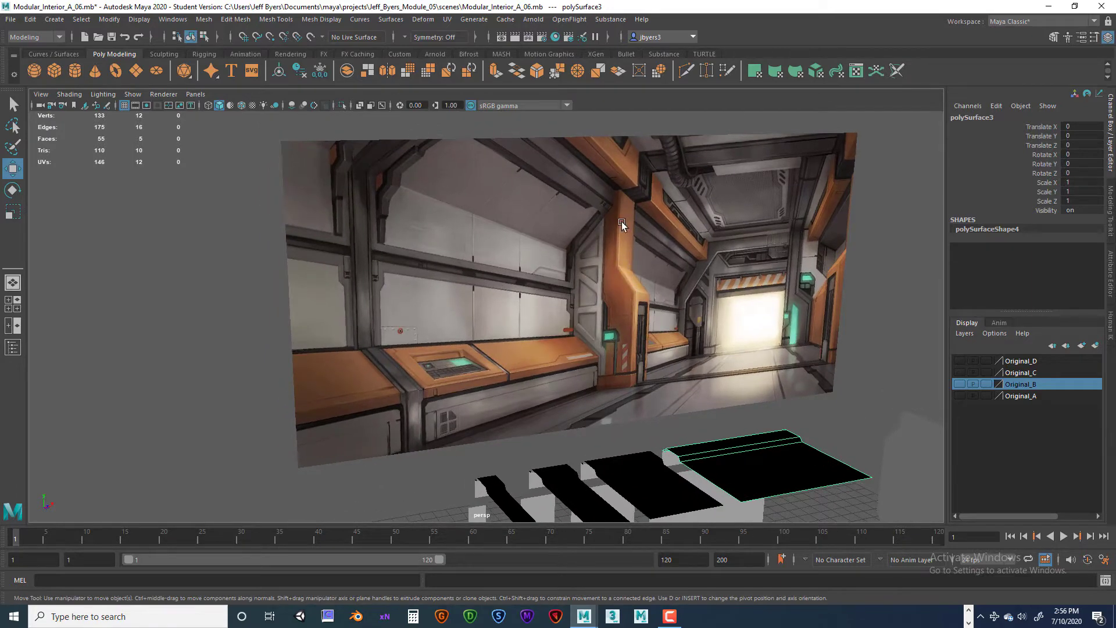
{"action": "middle_click_drag", "start_coordinate": [623, 309], "coordinate": [637, 210], "text": "alt"}
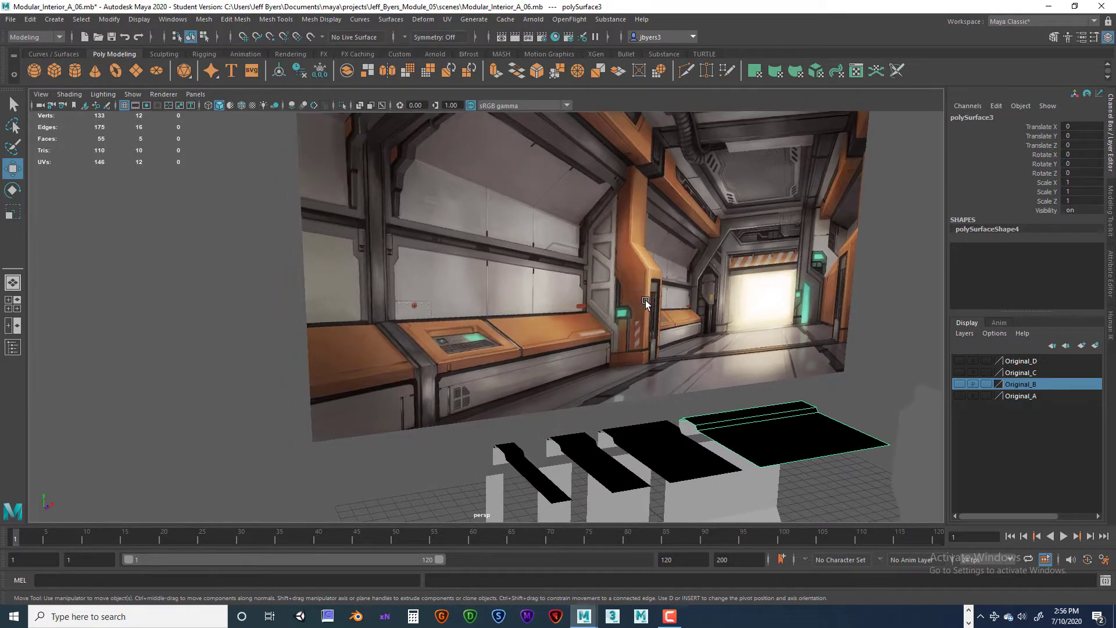
{"action": "middle_click_drag", "start_coordinate": [646, 300], "coordinate": [700, 230], "text": "alt"}
{"action": "middle_click_drag", "start_coordinate": [630, 410], "coordinate": [686, 430], "text": "alt"}
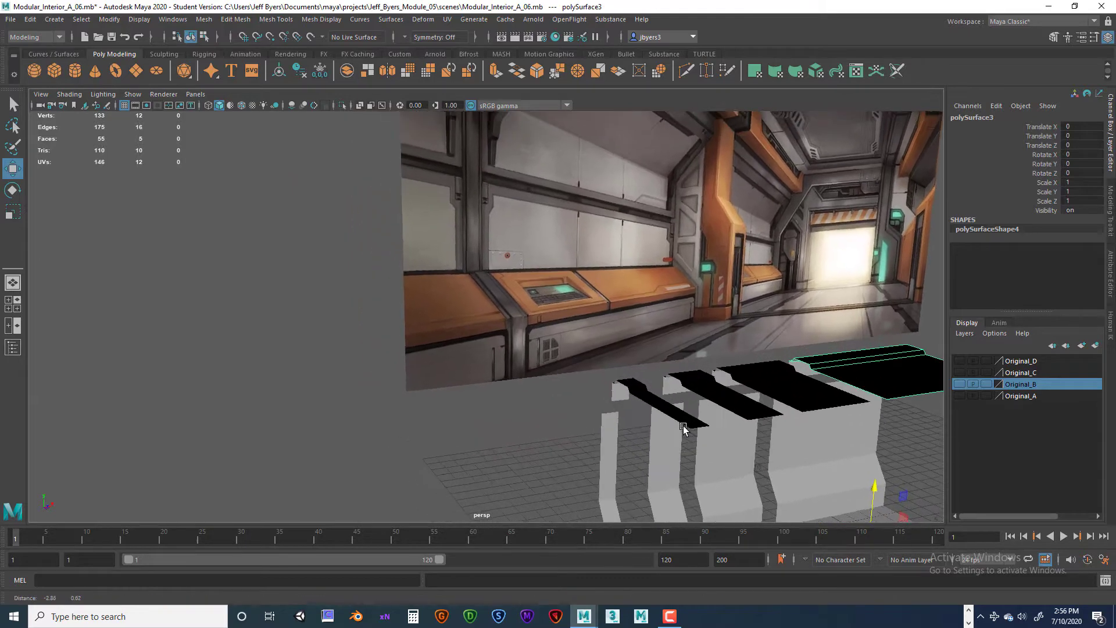
{"action": "middle_click_drag", "start_coordinate": [542, 340], "coordinate": [488, 265], "text": "alt"}
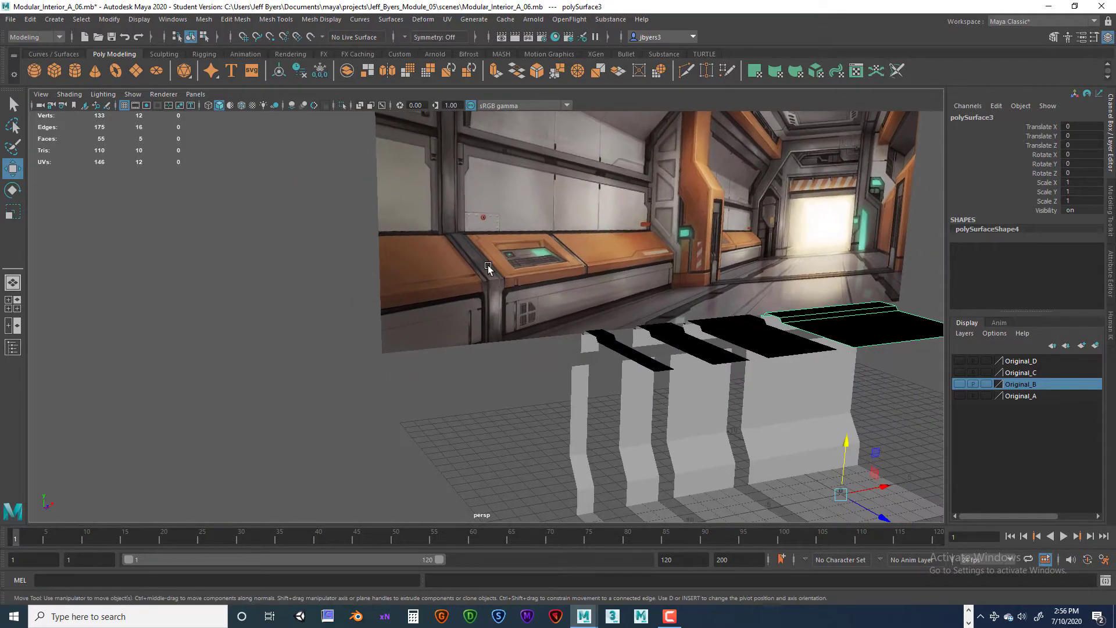
{"action": "middle_click_drag", "start_coordinate": [647, 326], "coordinate": [646, 295]}
{"action": "key", "text": "ctrl+z"}
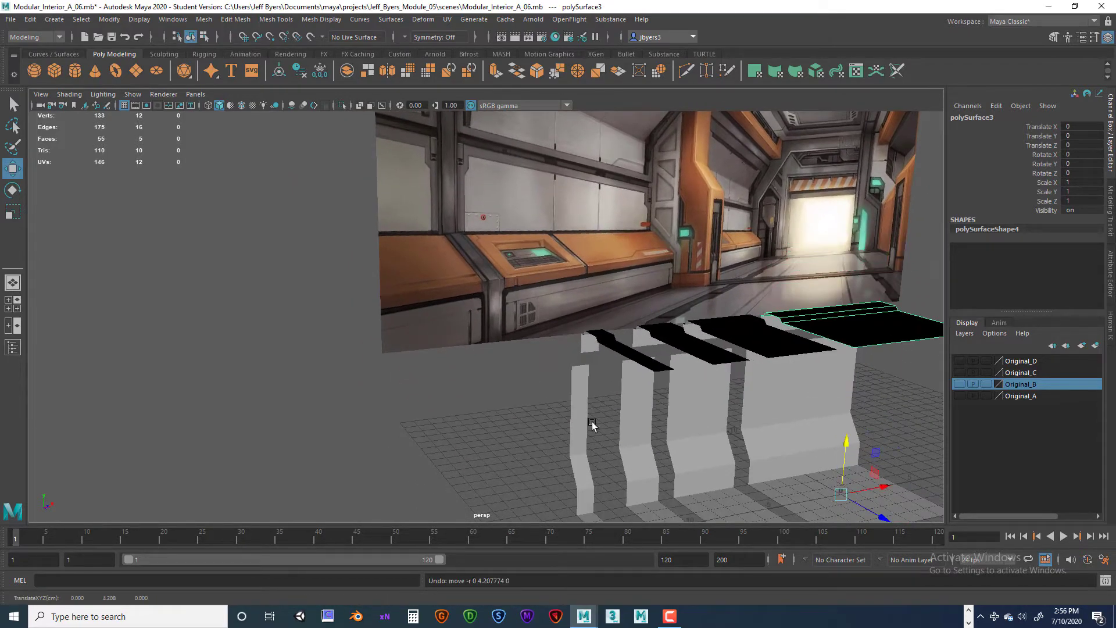
Select the narrowest module's wall piece and compare its shape with the frame between the console sections in the reference image
{"action": "left_click", "coordinate": [583, 420]}
{"action": "left_click_drag", "start_coordinate": [642, 366], "coordinate": [597, 345], "text": "alt"}
{"action": "middle_click_drag", "start_coordinate": [591, 316], "coordinate": [601, 356], "text": "alt"}
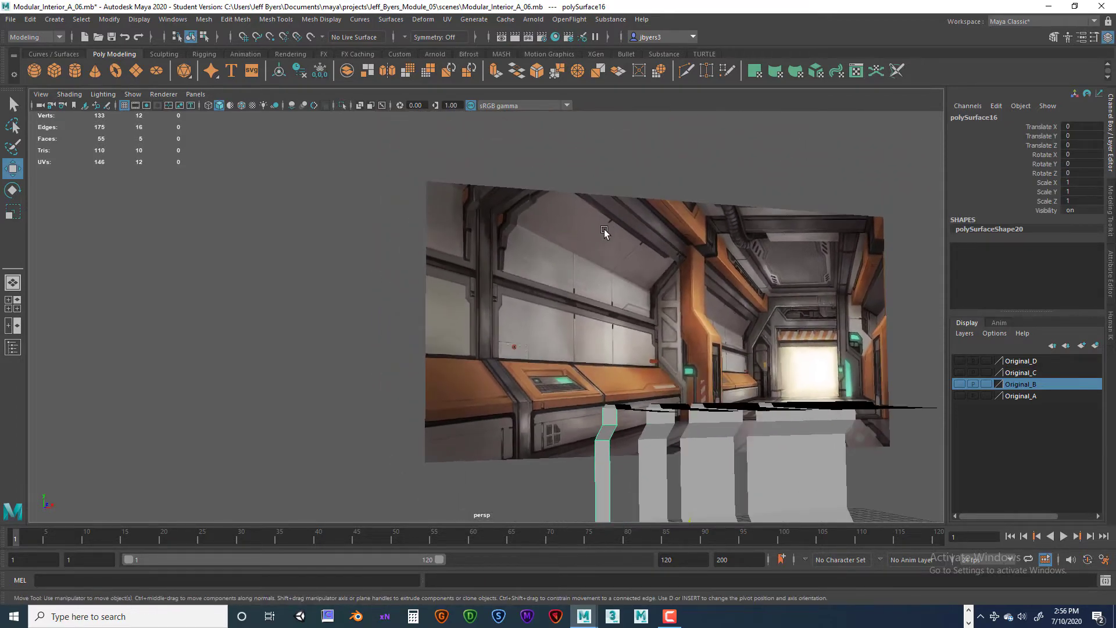
{"action": "left_click_drag", "start_coordinate": [706, 310], "coordinate": [671, 283], "text": "alt"}
{"action": "left_click_drag", "start_coordinate": [574, 383], "coordinate": [589, 446], "text": "alt"}
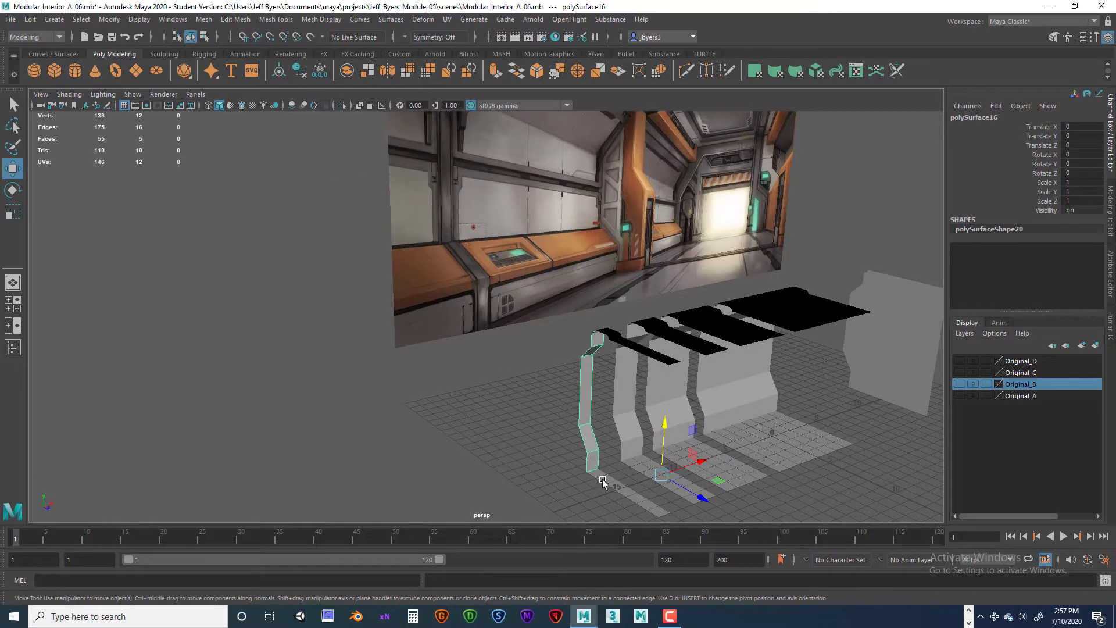
{"action": "left_click", "coordinate": [603, 480]}
{"action": "left_click", "coordinate": [584, 427]}
{"action": "left_click_drag", "start_coordinate": [599, 379], "coordinate": [625, 332], "text": "alt"}
{"action": "scroll", "coordinate": [622, 331], "scroll_direction": "up", "scroll_amount": 3}
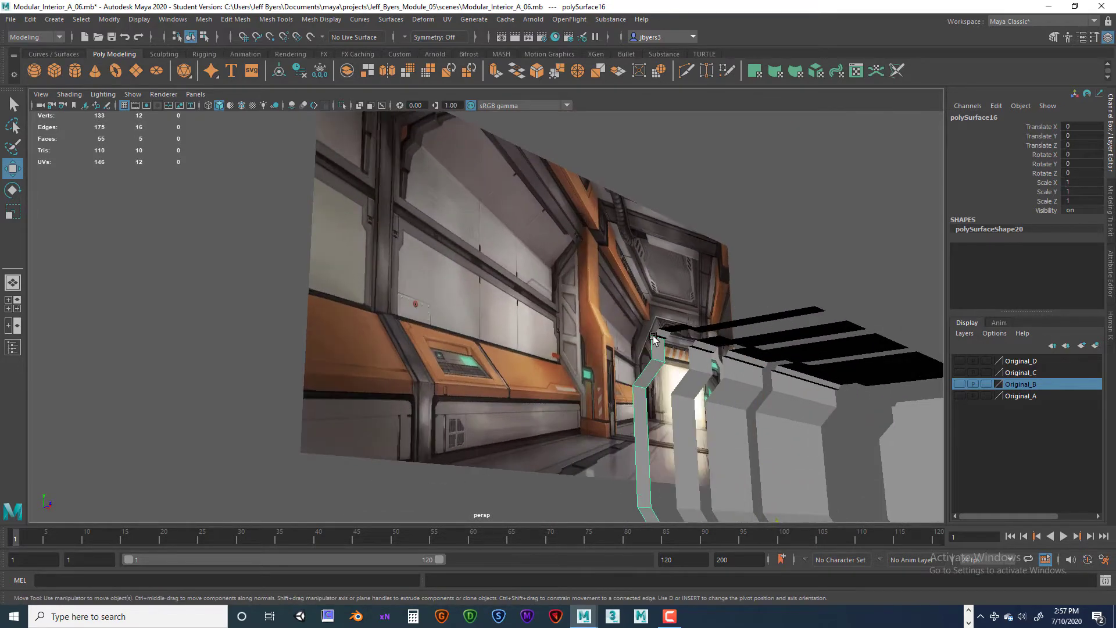
Inspect up close how the narrowest module's wall and ceiling pieces meet, comparing the profile with the corridor reference
{"action": "left_click", "coordinate": [659, 334]}
{"action": "scroll", "coordinate": [665, 388], "scroll_direction": "up", "scroll_amount": 1}
{"action": "scroll", "coordinate": [665, 388], "scroll_direction": "up", "scroll_amount": 1}
{"action": "middle_click_drag", "start_coordinate": [665, 389], "coordinate": [552, 316], "text": "alt"}
{"action": "left_click_drag", "start_coordinate": [552, 315], "coordinate": [550, 349], "text": "alt"}
{"action": "left_click", "coordinate": [598, 279]}
{"action": "left_click_drag", "start_coordinate": [613, 326], "coordinate": [570, 355], "text": "alt"}
{"action": "scroll", "coordinate": [583, 367], "scroll_direction": "down", "scroll_amount": 3}
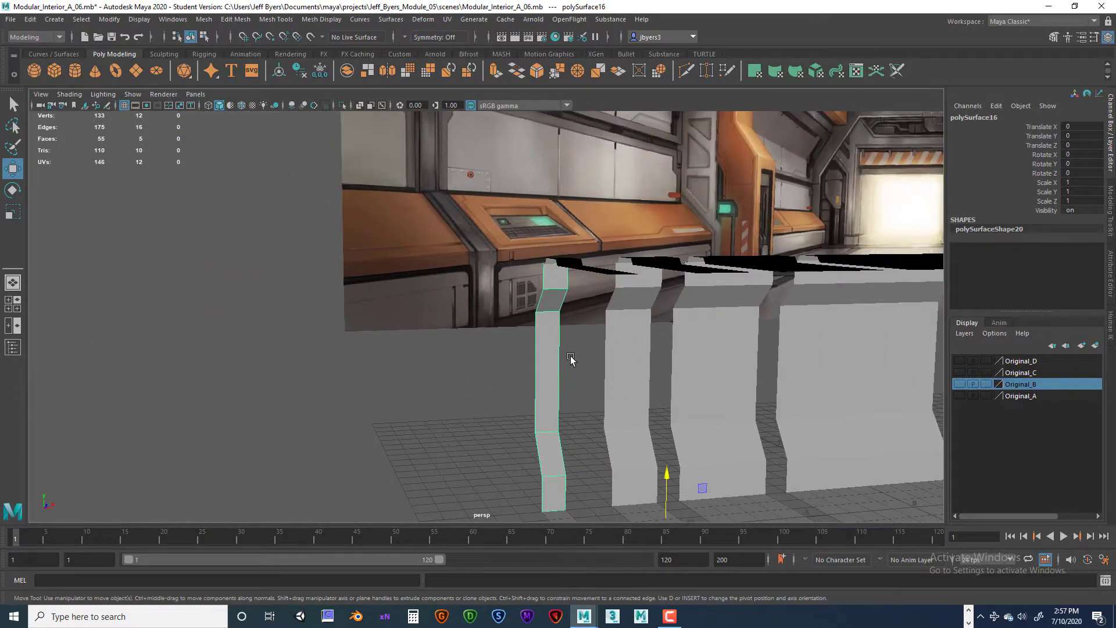
{"action": "scroll", "coordinate": [548, 319], "scroll_direction": "up", "scroll_amount": 5}
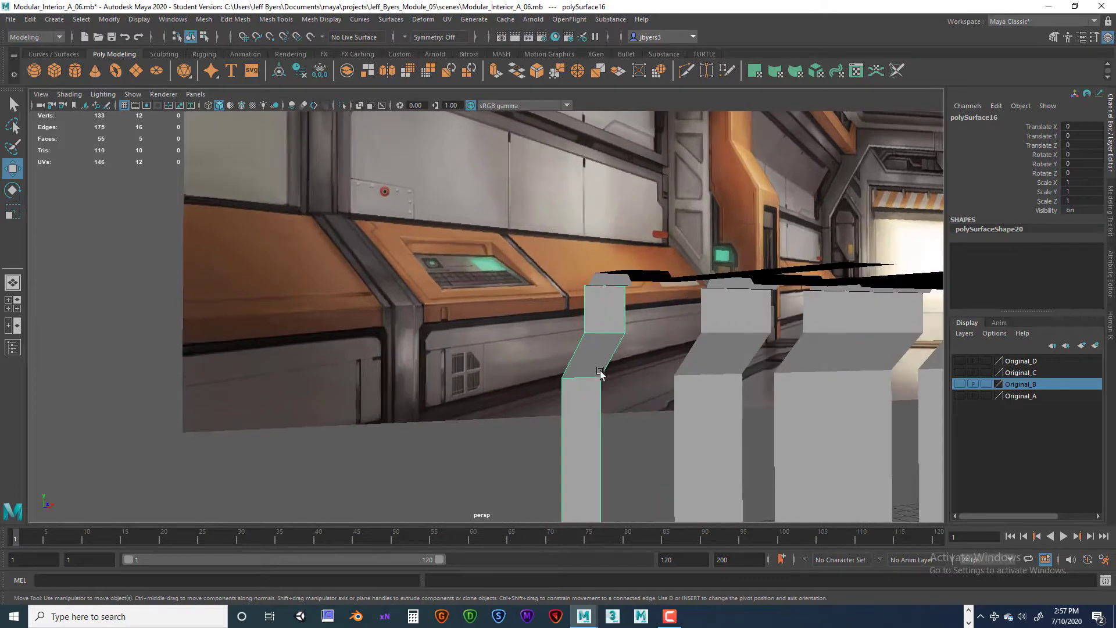
{"action": "left_click_drag", "start_coordinate": [601, 373], "coordinate": [547, 384], "text": "alt"}
Combine the narrowest module's wall, ceiling and floor pieces into a single mesh
{"action": "left_click", "coordinate": [567, 317], "text": "shift"}
{"action": "left_click", "coordinate": [549, 395]}
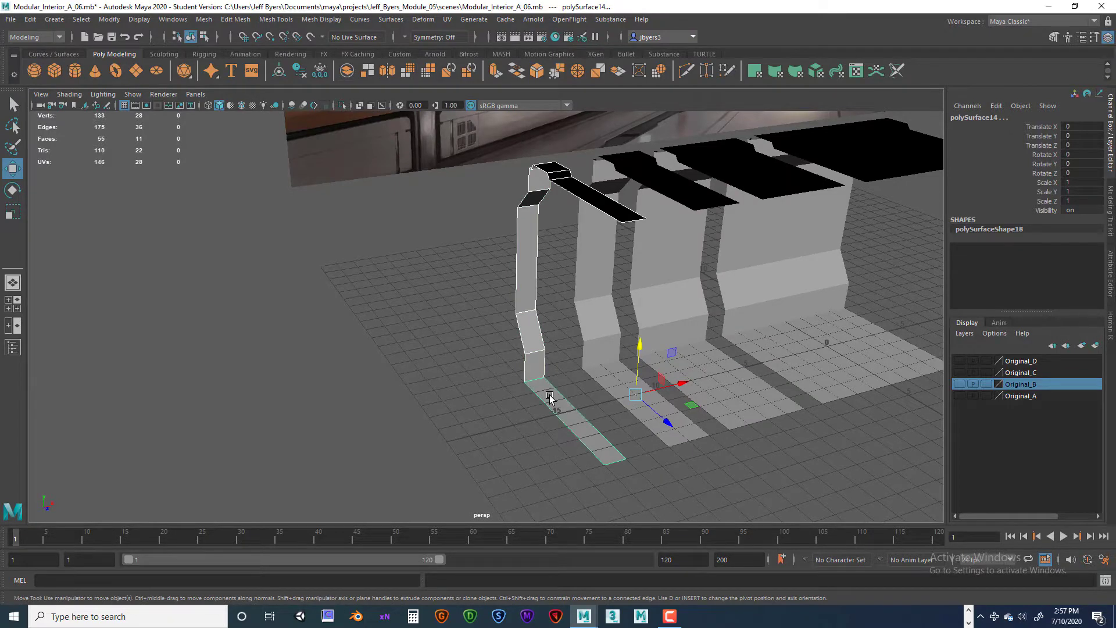
{"action": "left_click_drag", "start_coordinate": [550, 395], "coordinate": [536, 388], "text": "alt"}
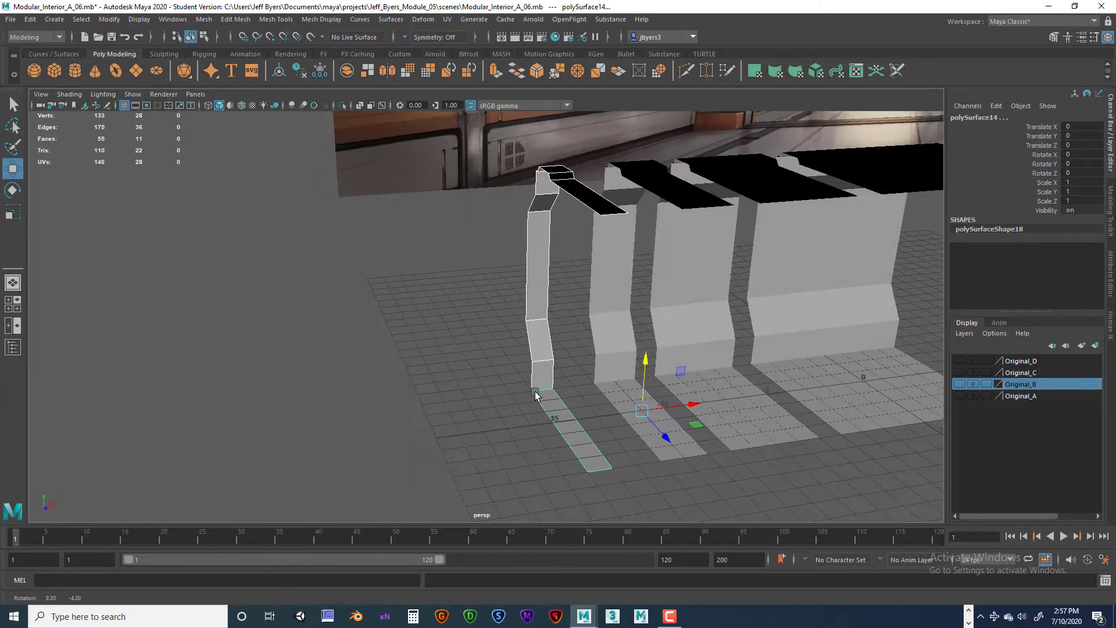
{"action": "left_click", "coordinate": [366, 71]}
In vertex mode, select corner points at the combined mesh's ceiling-to-wall and wall-to-floor seams to check for coincident vertices
{"action": "right_click_drag", "start_coordinate": [570, 191], "coordinate": [500, 182]}
{"action": "left_click_drag", "start_coordinate": [500, 182], "coordinate": [605, 318], "text": "alt"}
{"action": "scroll", "coordinate": [604, 318], "scroll_direction": "up", "scroll_amount": 6}
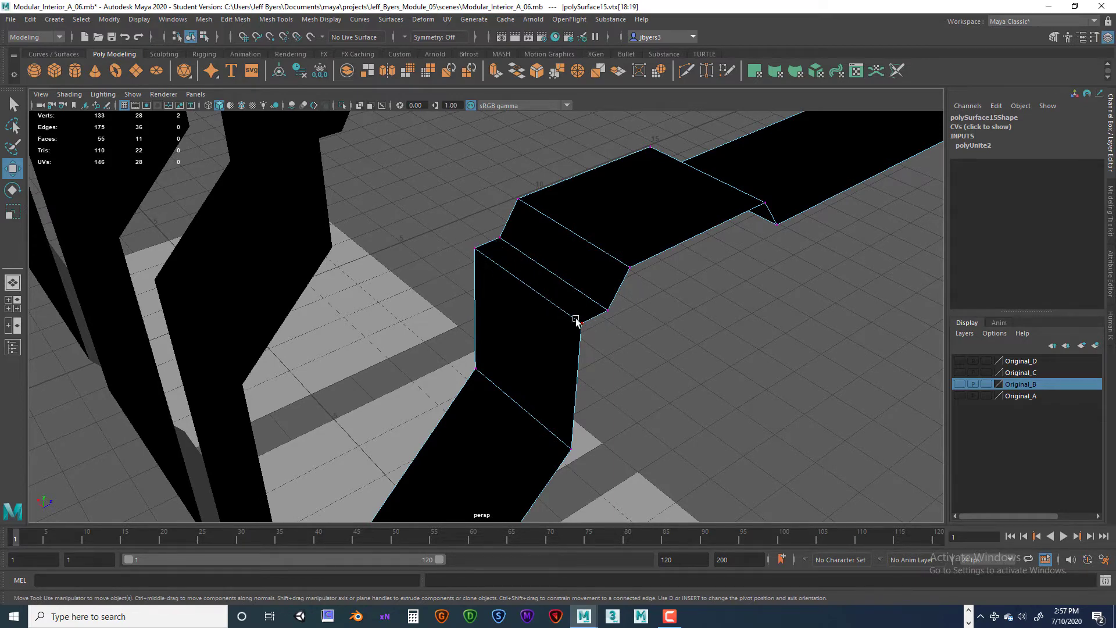
{"action": "left_click_drag", "start_coordinate": [575, 320], "coordinate": [552, 357], "text": "alt"}
{"action": "left_click", "coordinate": [554, 359]}
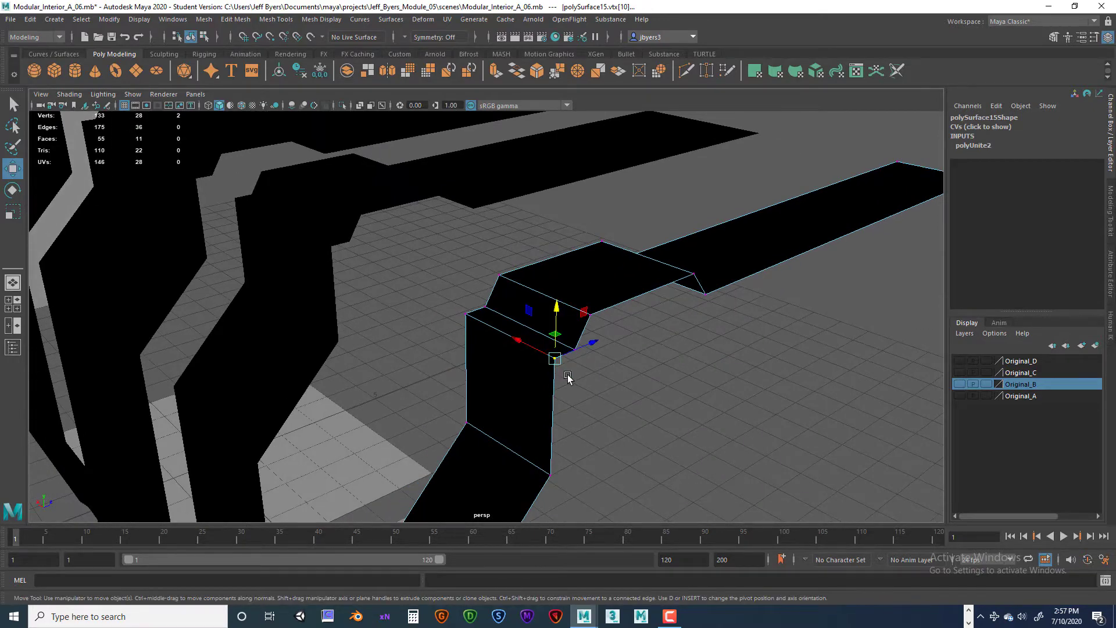
{"action": "left_click", "coordinate": [461, 324]}
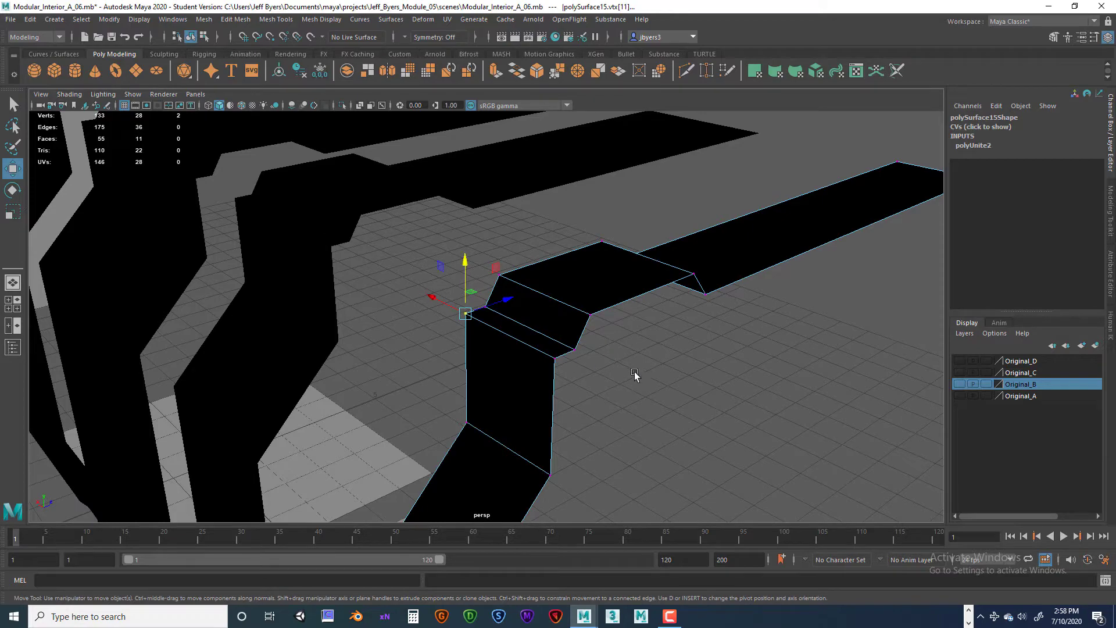
{"action": "left_click_drag", "start_coordinate": [647, 375], "coordinate": [482, 352], "text": "alt"}
{"action": "left_click_drag", "start_coordinate": [544, 308], "coordinate": [513, 277]}
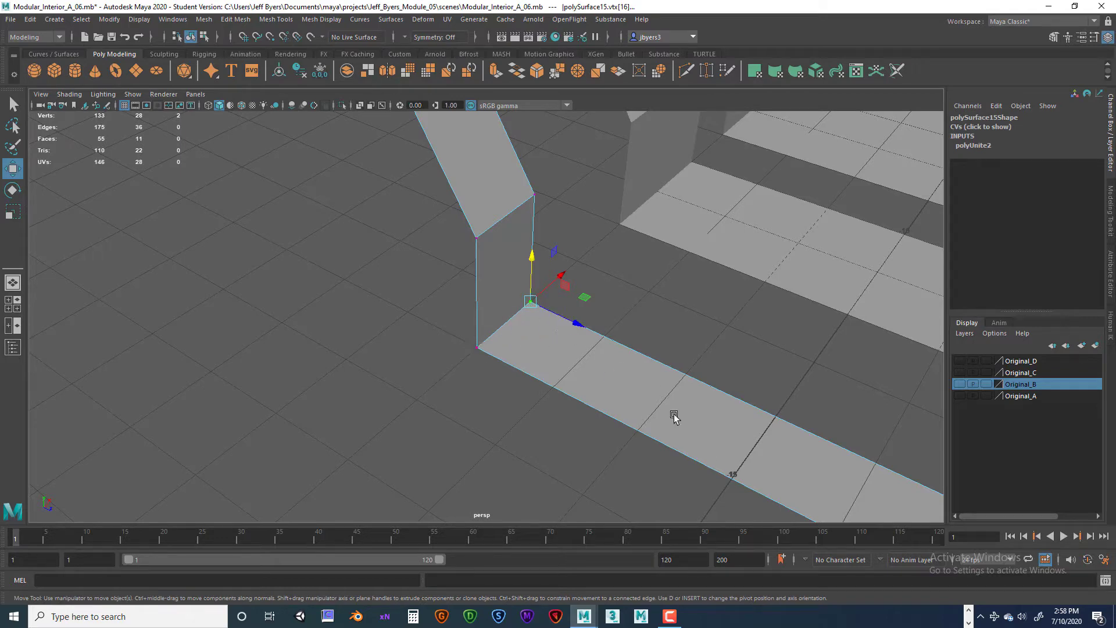
Merge the coincident vertex pairs at both corners of the combined narrow module's ceiling-to-wall seam to their centers
{"action": "left_click_drag", "start_coordinate": [656, 381], "coordinate": [578, 450], "text": "alt"}
{"action": "left_click_drag", "start_coordinate": [574, 365], "coordinate": [568, 277], "text": "alt"}
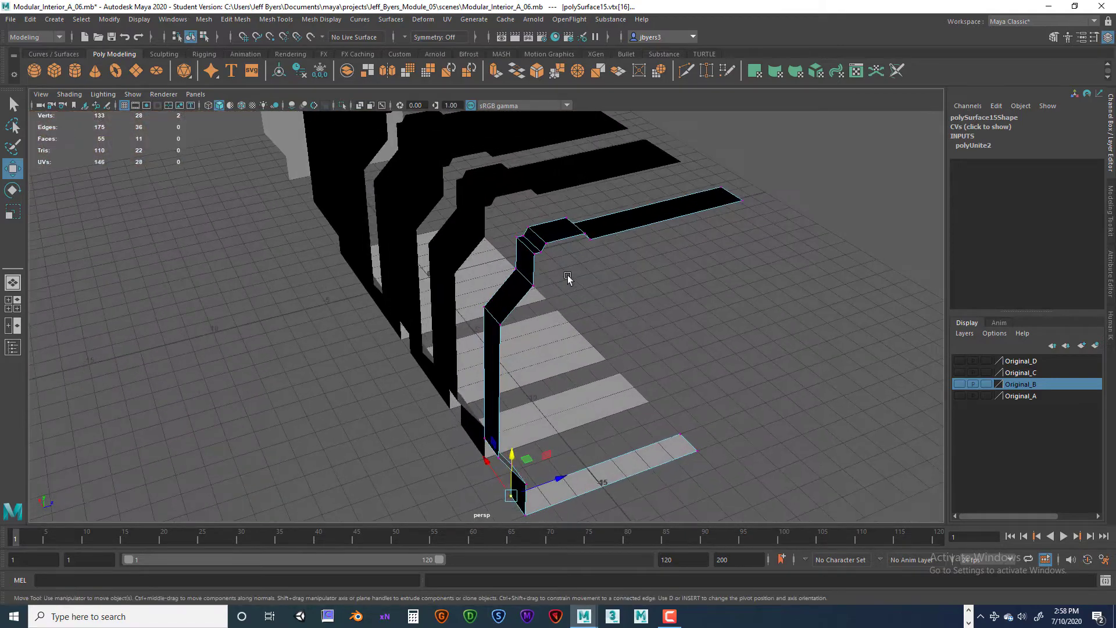
{"action": "scroll", "coordinate": [578, 267], "scroll_direction": "up", "scroll_amount": 5}
{"action": "left_click", "coordinate": [610, 224]}
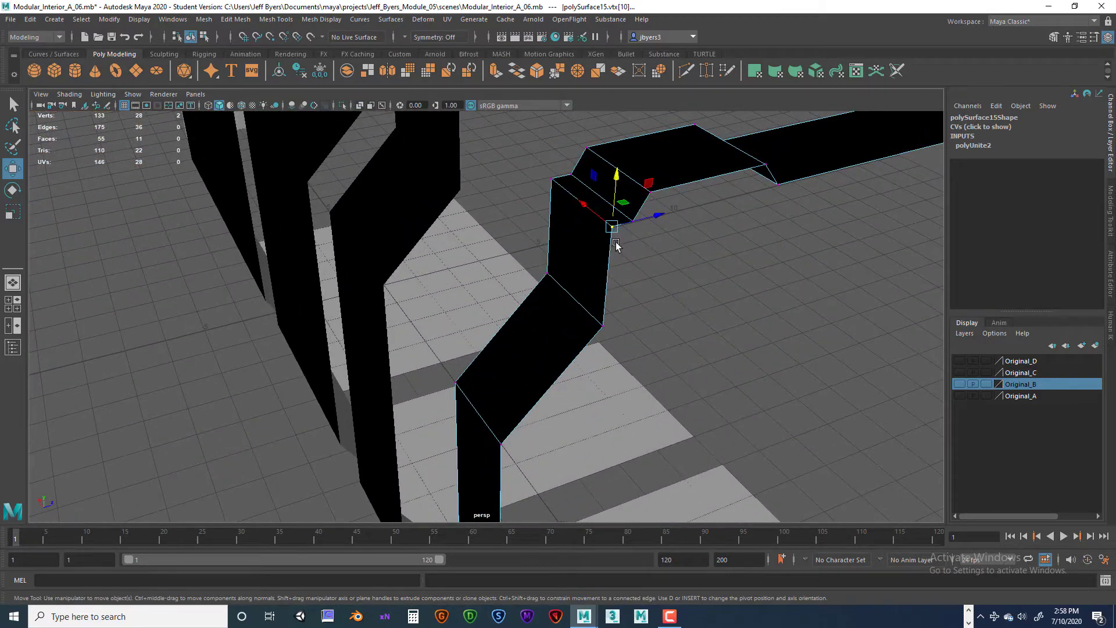
{"action": "left_click", "coordinate": [679, 265]}
{"action": "left_click_drag", "start_coordinate": [611, 249], "coordinate": [602, 278], "text": "alt"}
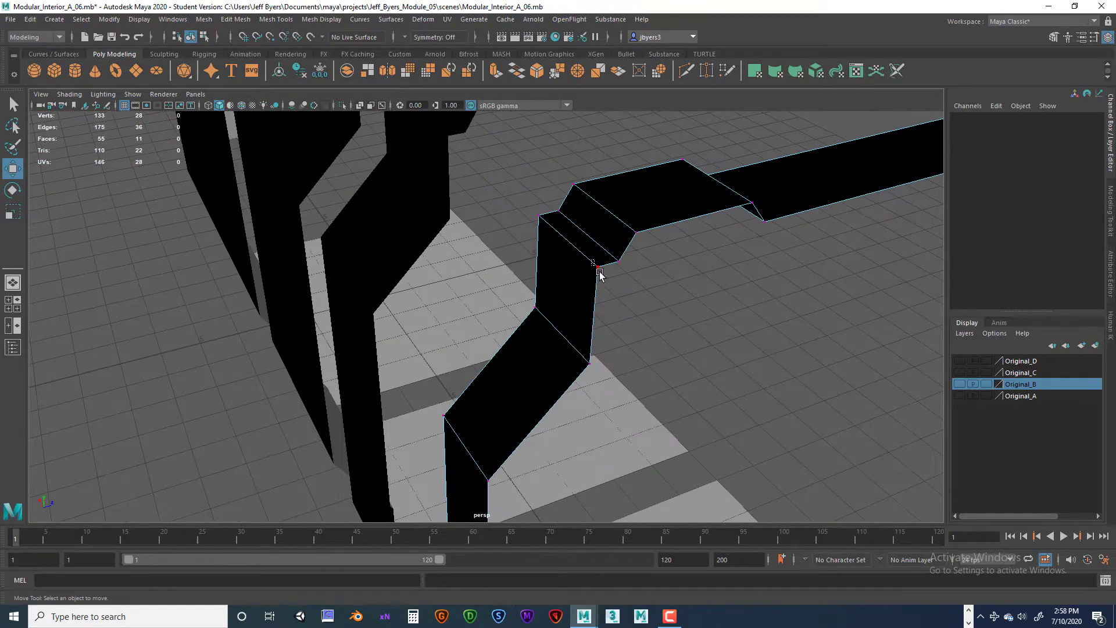
{"action": "left_click", "coordinate": [599, 270]}
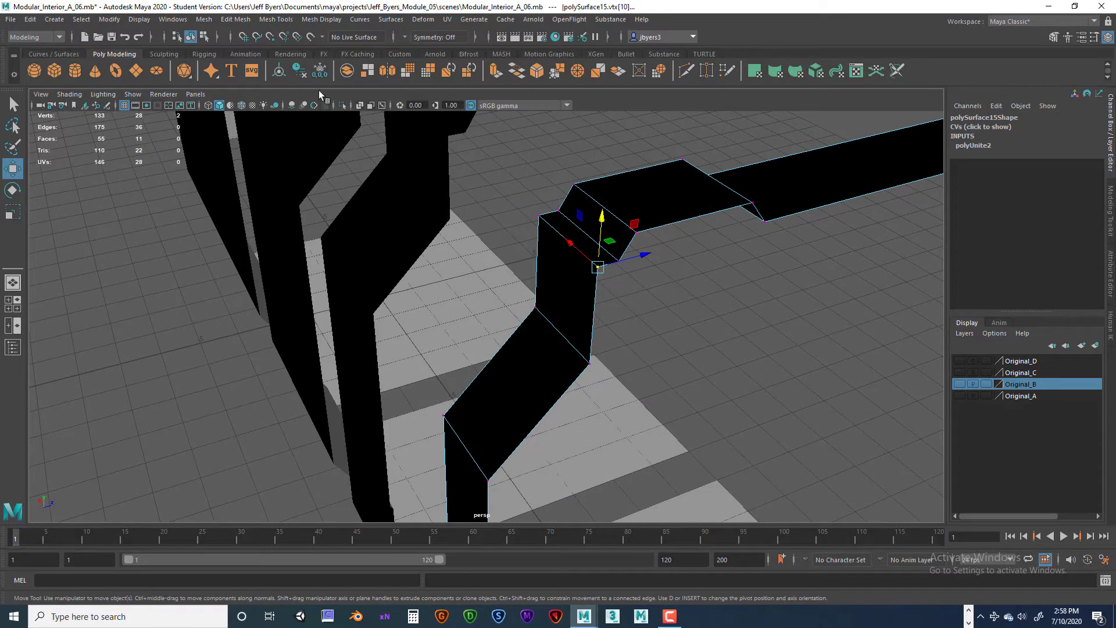
{"action": "left_click_drag", "start_coordinate": [278, 153], "coordinate": [191, 119], "text": "alt"}
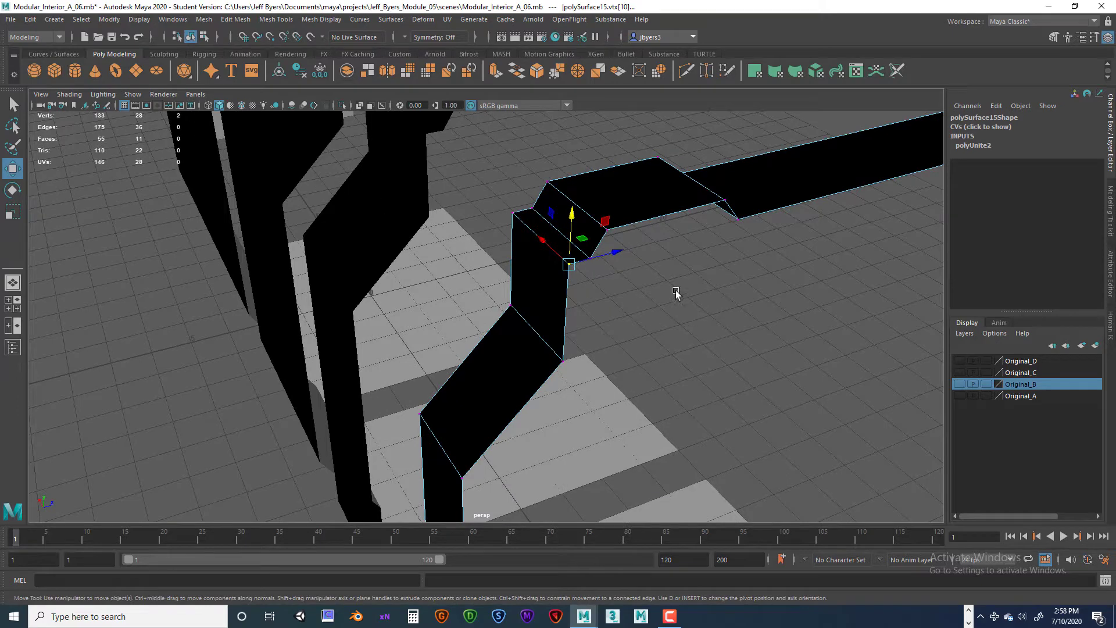
{"action": "key", "text": "space"}
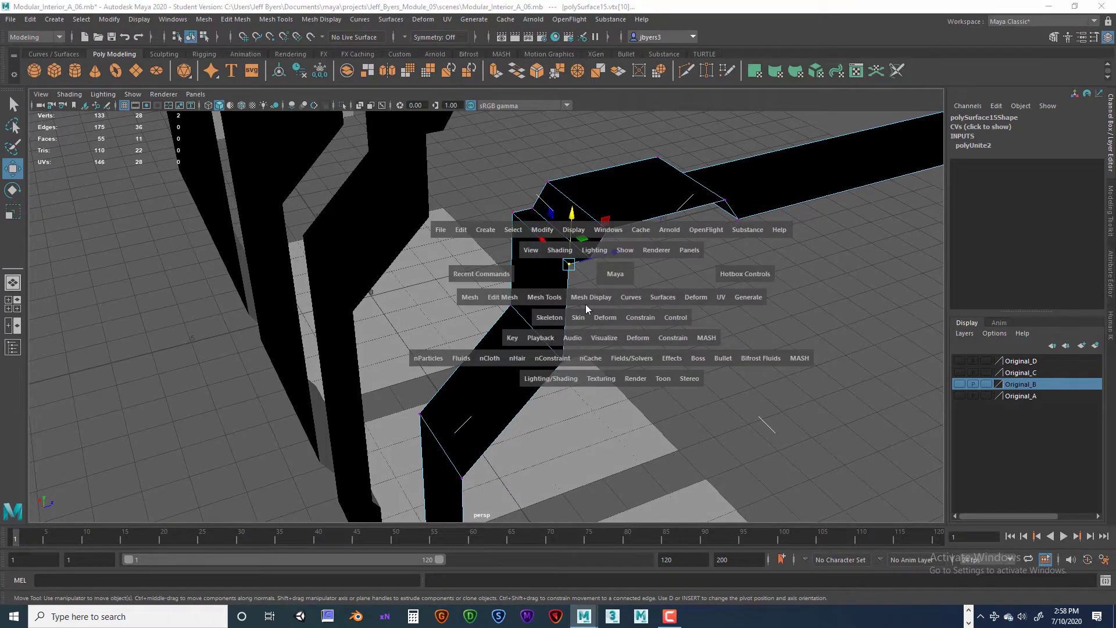
{"action": "left_click", "coordinate": [503, 297]}
{"action": "left_click", "coordinate": [556, 379]}
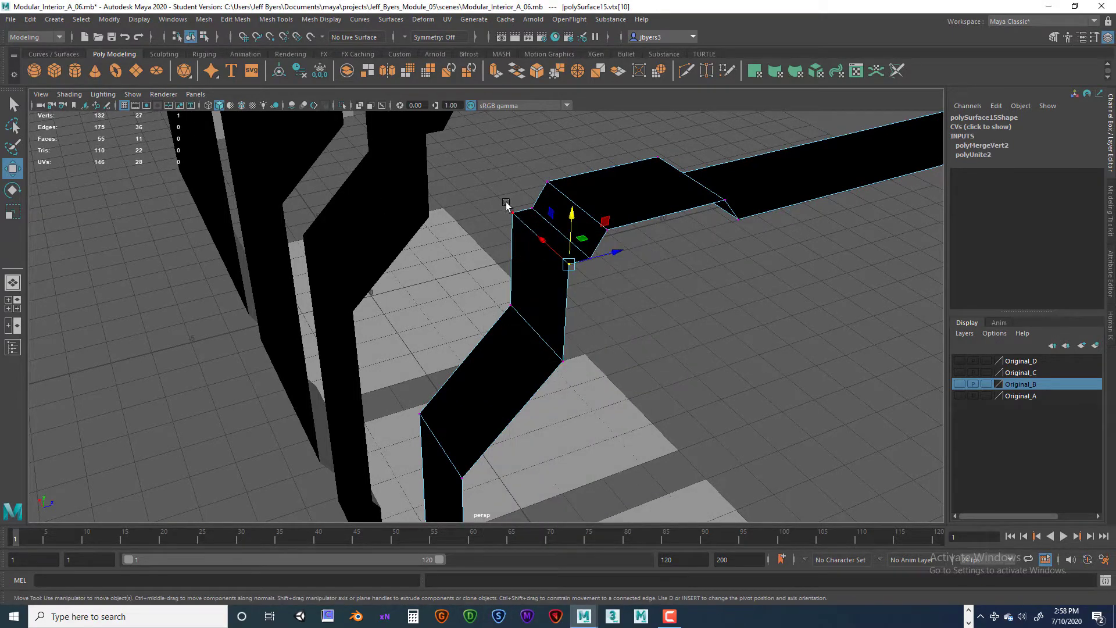
{"action": "left_click_drag", "start_coordinate": [506, 204], "coordinate": [517, 224]}
{"action": "key", "text": "g"}
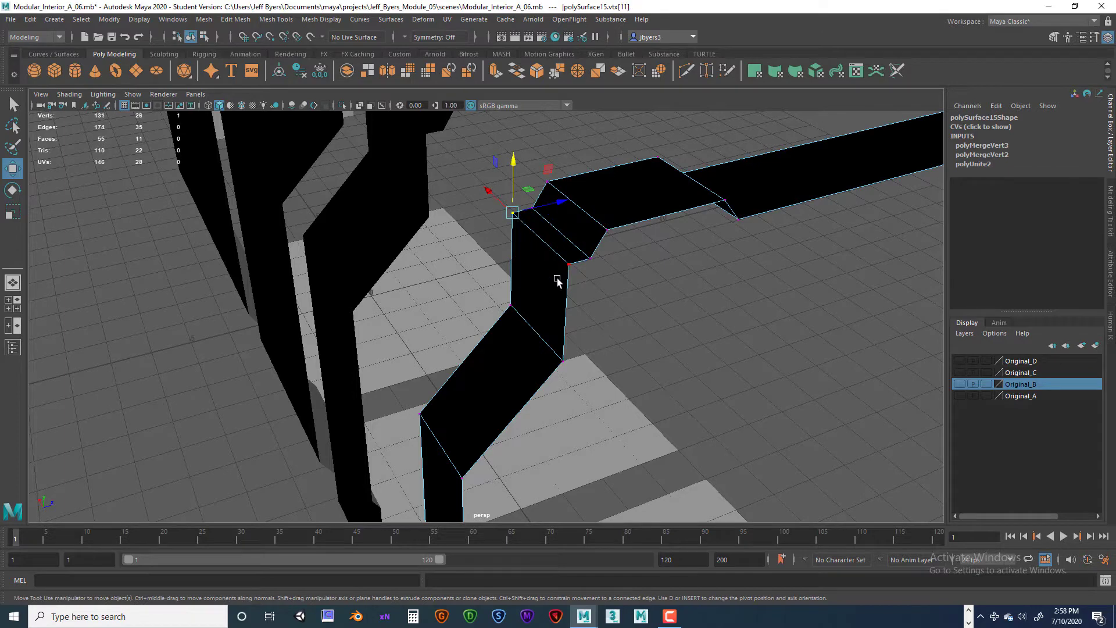
Merge the coincident vertex pairs at both corners of the narrow module's wall-to-floor seam
{"action": "key", "text": "space"}
{"action": "left_click_drag", "start_coordinate": [617, 328], "coordinate": [547, 386], "text": "alt"}
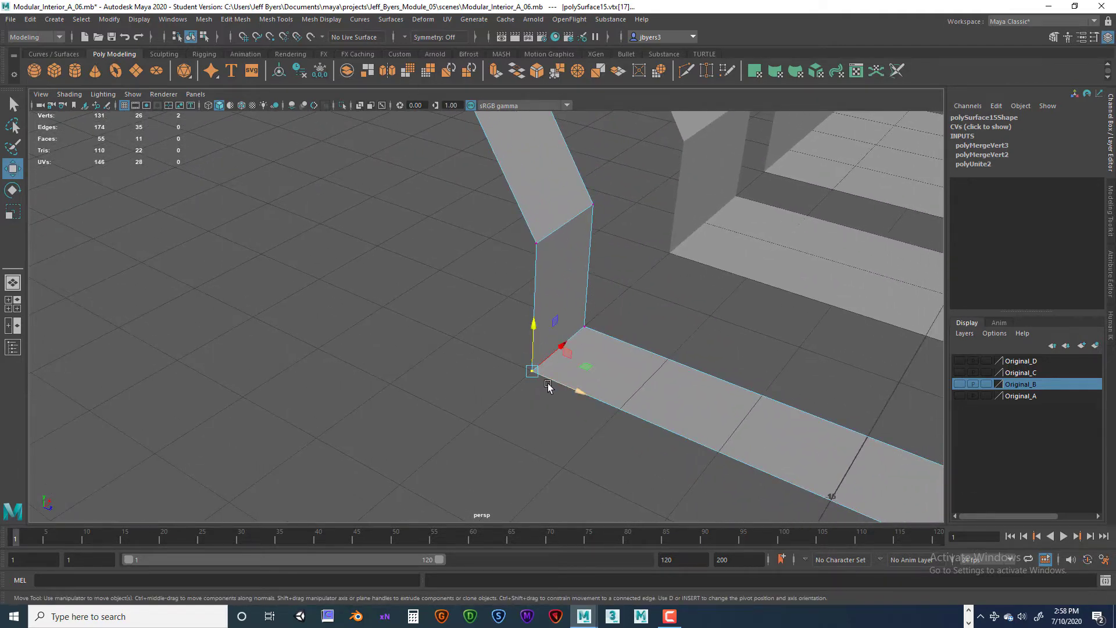
{"action": "key", "text": "ctrl+m"}
{"action": "left_click_drag", "start_coordinate": [567, 316], "coordinate": [668, 329]}
{"action": "key", "text": "ctrl+m"}
Test the wall-to-floor weld by pulling each corner vertex along the floor, and undo the moves along with the last corner merge
{"action": "left_click", "coordinate": [598, 397]}
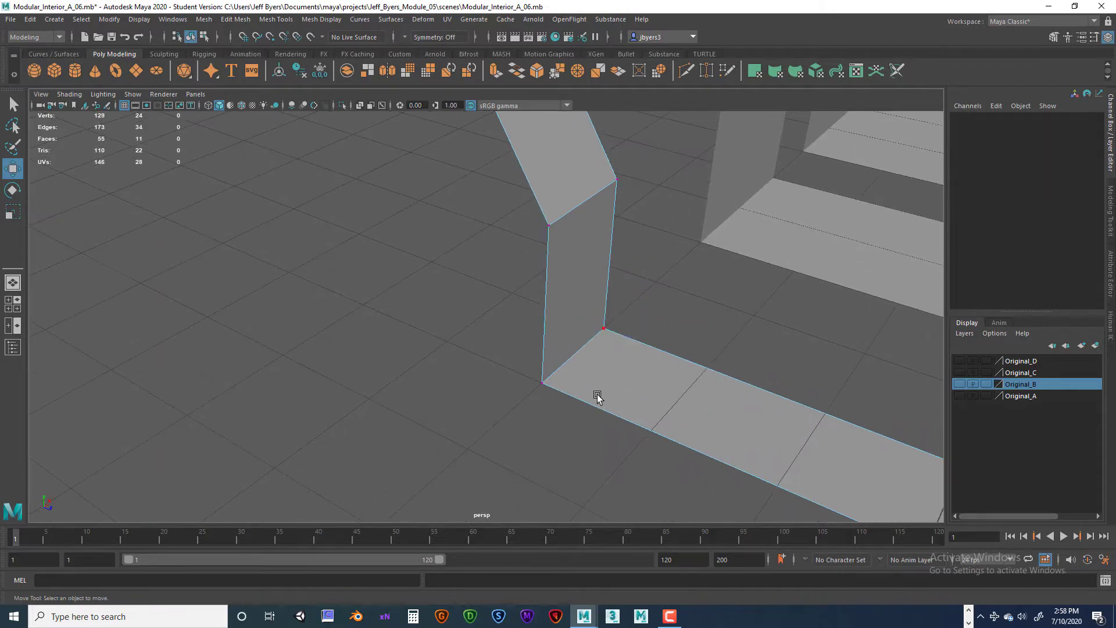
{"action": "left_click", "coordinate": [543, 387]}
{"action": "left_click_drag", "start_coordinate": [583, 406], "coordinate": [630, 426]}
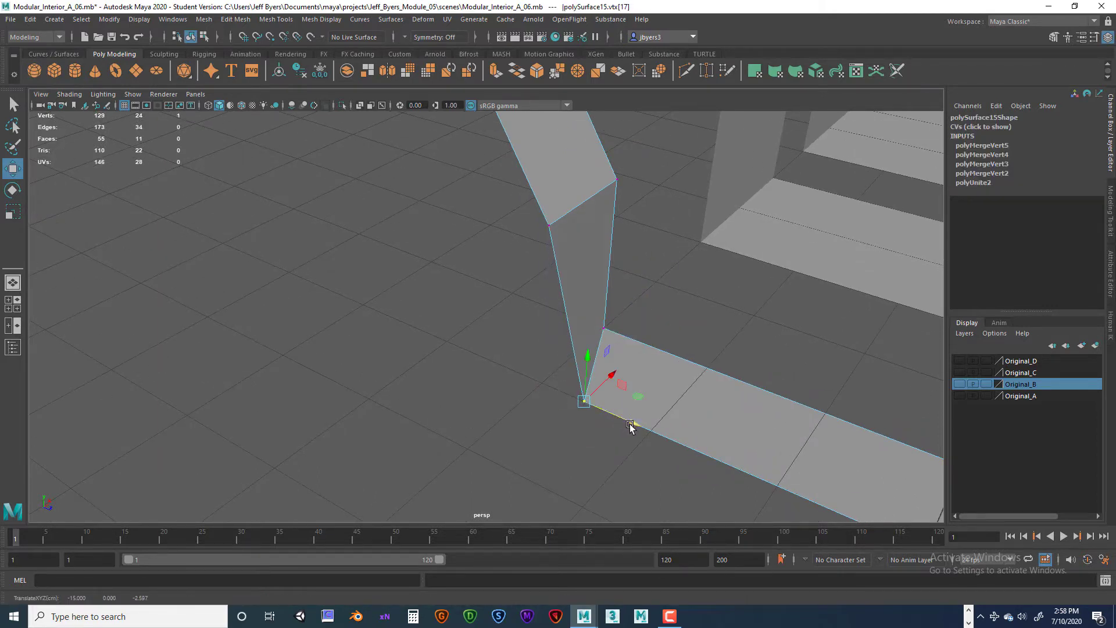
{"action": "key", "text": "ctrl+z"}
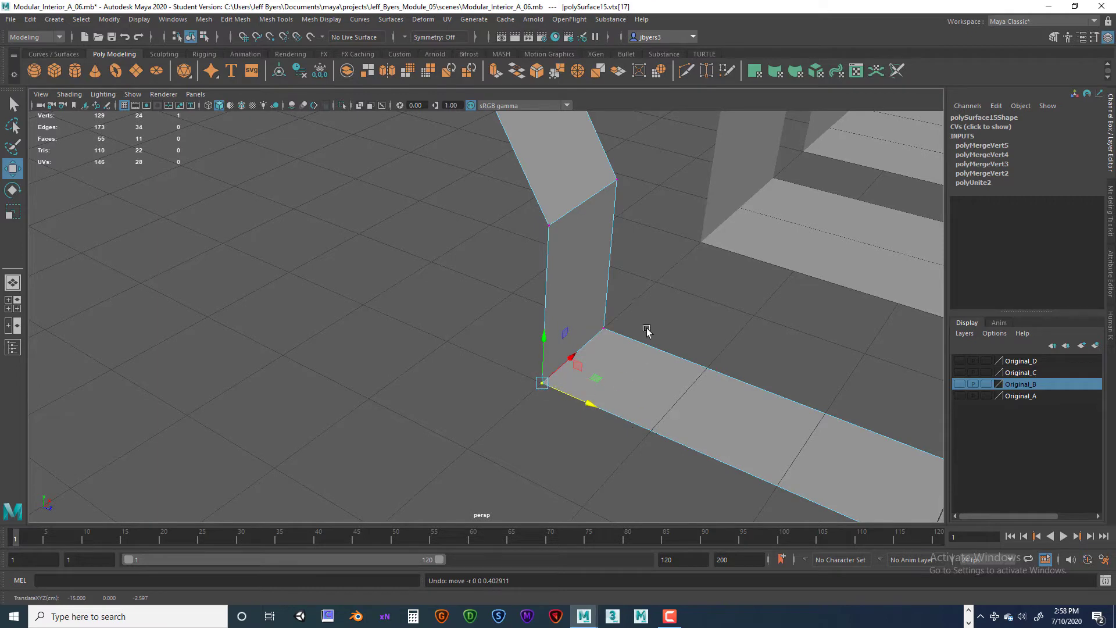
{"action": "left_click", "coordinate": [620, 326]}
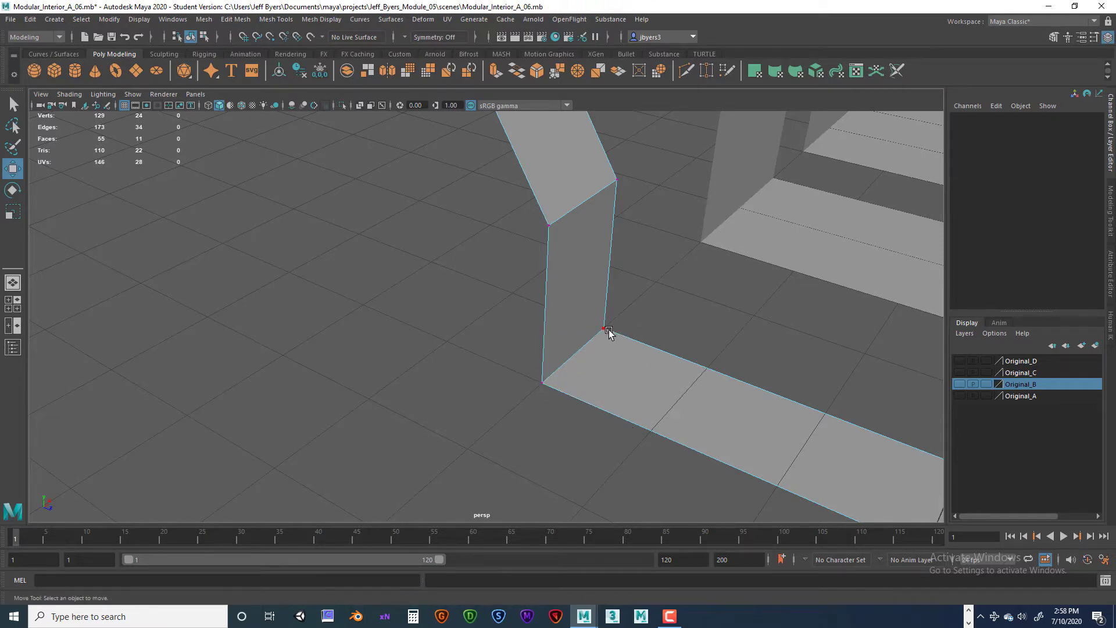
{"action": "left_click", "coordinate": [605, 329]}
{"action": "left_click_drag", "start_coordinate": [653, 348], "coordinate": [702, 366]}
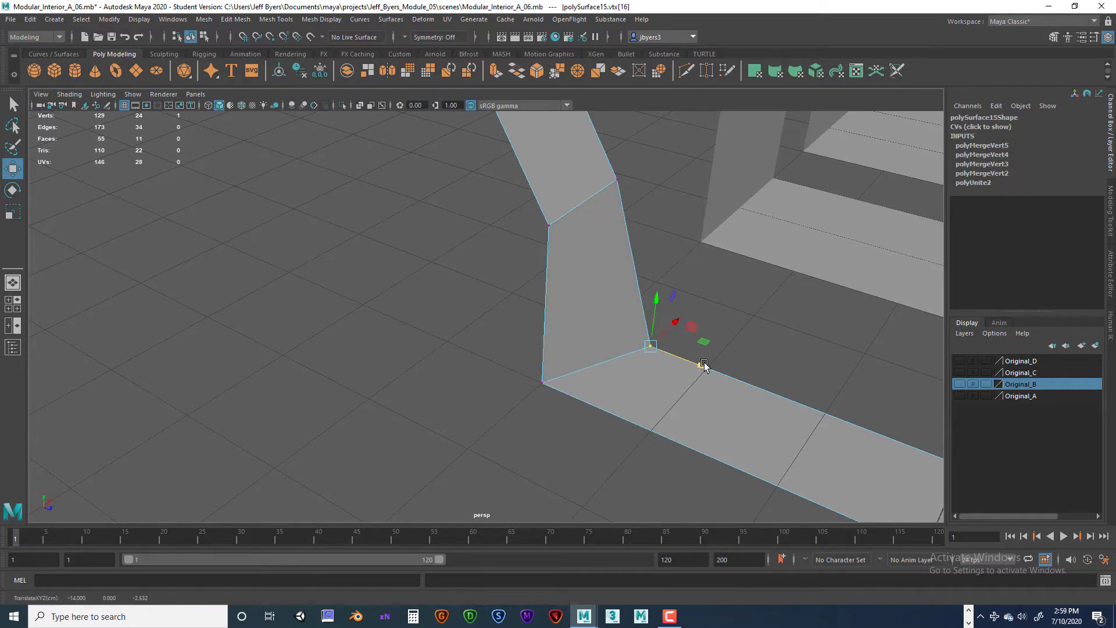
{"action": "key", "text": "ctrl+z"}
{"action": "key", "text": "ctrl+z"}
{"action": "key", "text": "ctrl+z"}
{"action": "key", "text": "ctrl+z"}
{"action": "key", "text": "ctrl+z"}
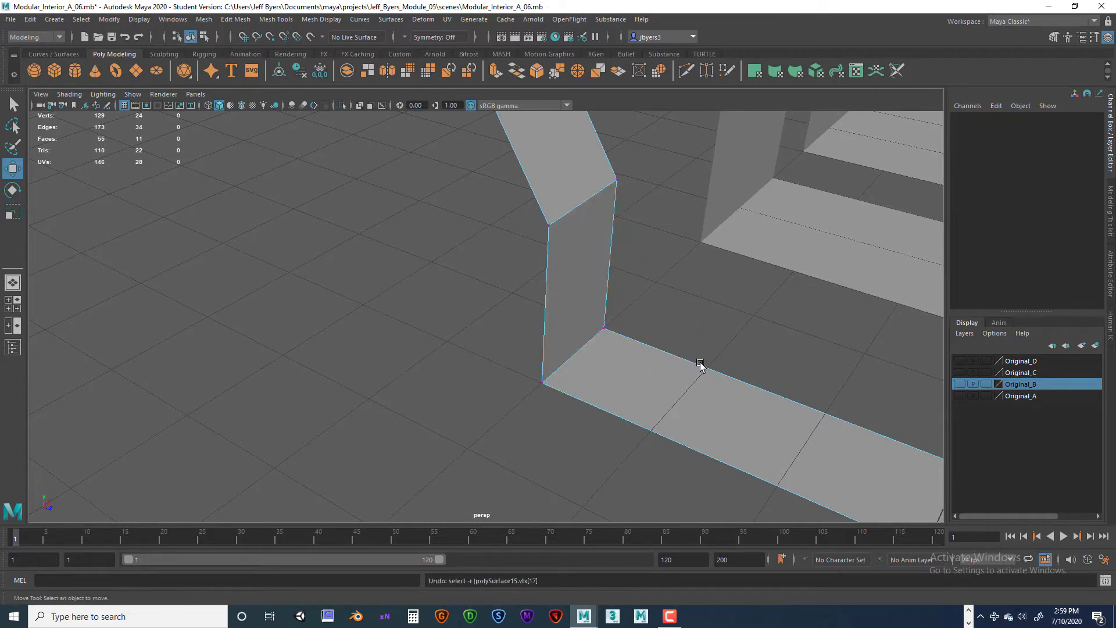
Try to shift the unmerged wall-to-floor corner vertex along the floor edge and merge it, and undo both changes
{"action": "left_click", "coordinate": [630, 331]}
{"action": "left_click", "coordinate": [605, 329]}
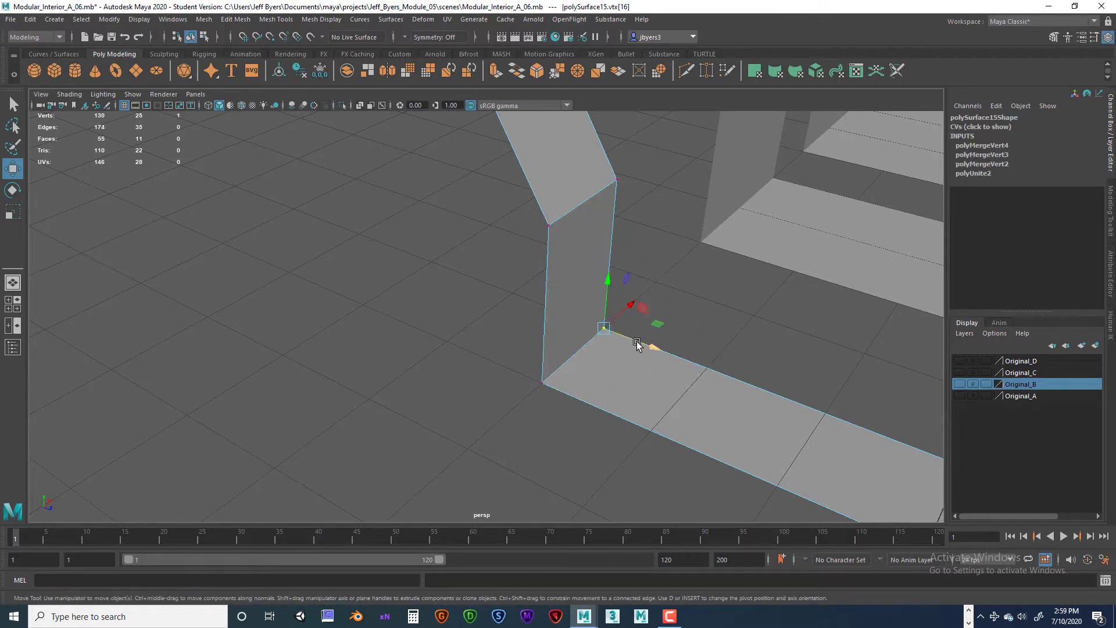
{"action": "mouse_move", "coordinate": [642, 344]}
{"action": "left_mouse_down"}
{"action": "mouse_move", "coordinate": [668, 357]}
{"action": "mouse_move", "coordinate": [612, 389]}
{"action": "mouse_move", "coordinate": [552, 387]}
{"action": "left_mouse_up"}
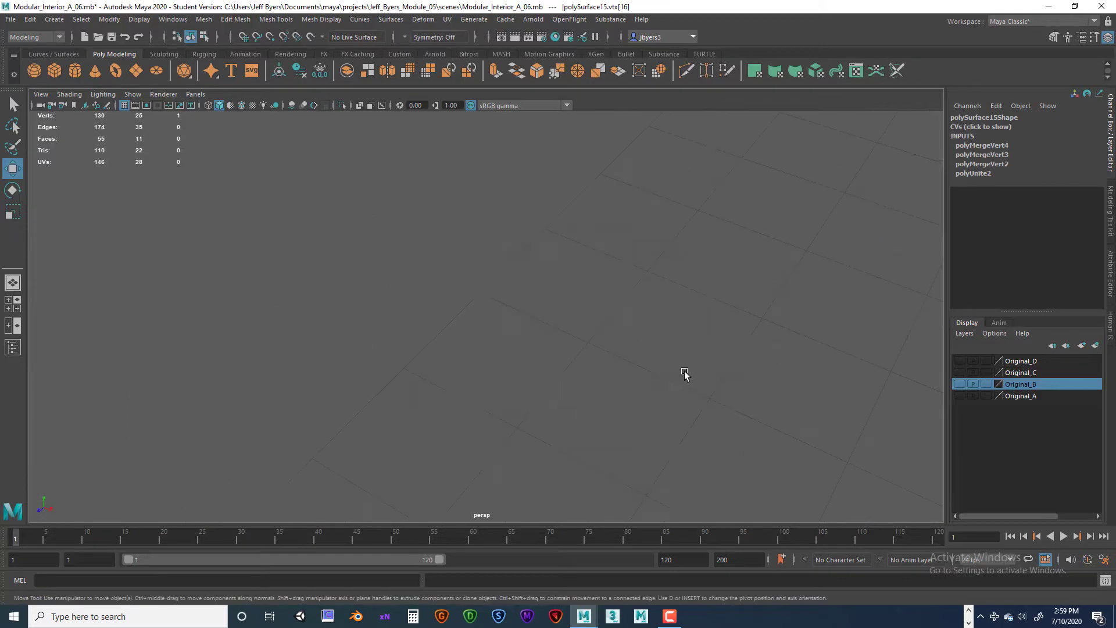
{"action": "middle_click_drag", "start_coordinate": [685, 373], "coordinate": [345, 276], "text": "alt"}
{"action": "middle_click_drag", "start_coordinate": [588, 328], "coordinate": [437, 296], "text": "alt"}
{"action": "key", "text": "f"}
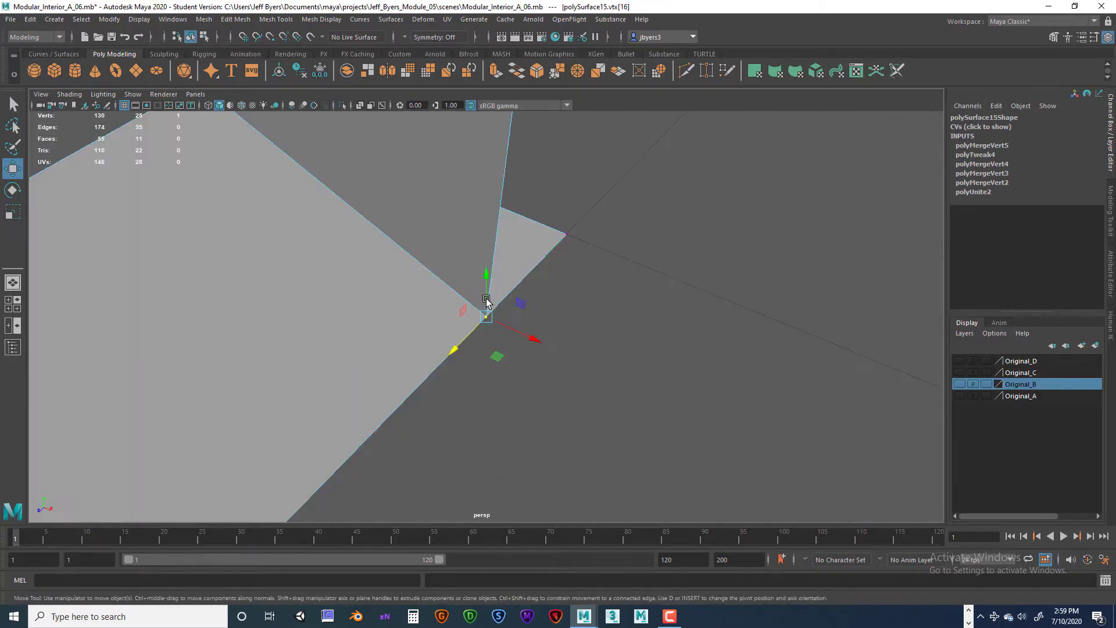
{"action": "left_click_drag", "start_coordinate": [596, 341], "coordinate": [627, 330], "text": "alt"}
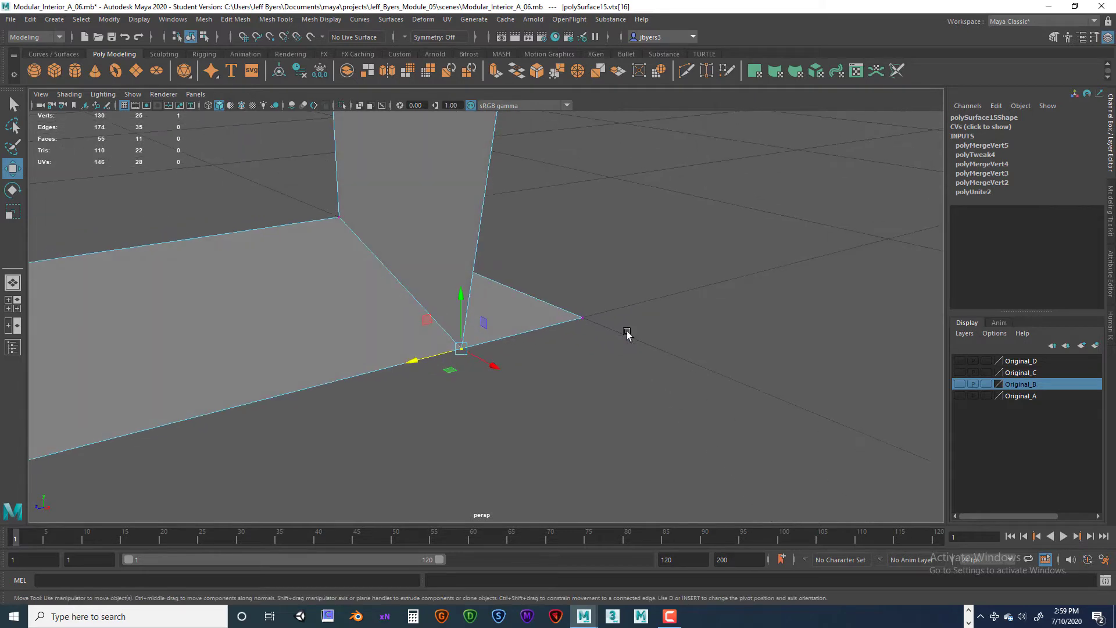
{"action": "key", "text": "ctrl+z"}
{"action": "key", "text": "ctrl+z"}
Merge the two remaining coincident vertices at the wall-to-floor corner to center, and test the weld with a move that is undone
{"action": "left_click_drag", "start_coordinate": [521, 368], "coordinate": [620, 340], "text": "alt"}
{"action": "key", "text": "space"}
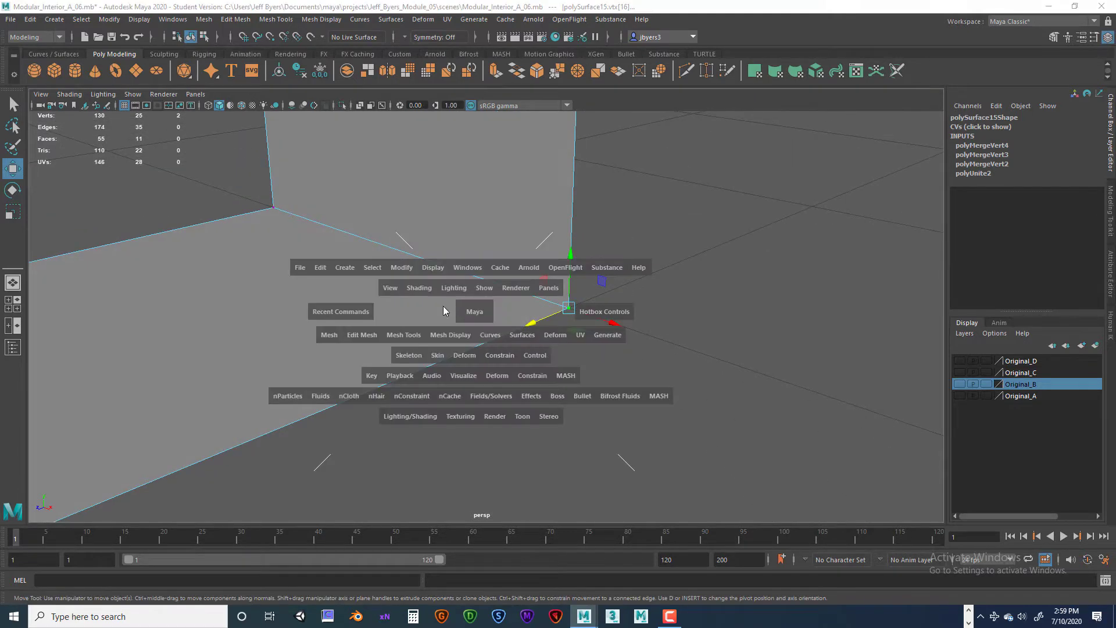
{"action": "left_click", "coordinate": [372, 337]}
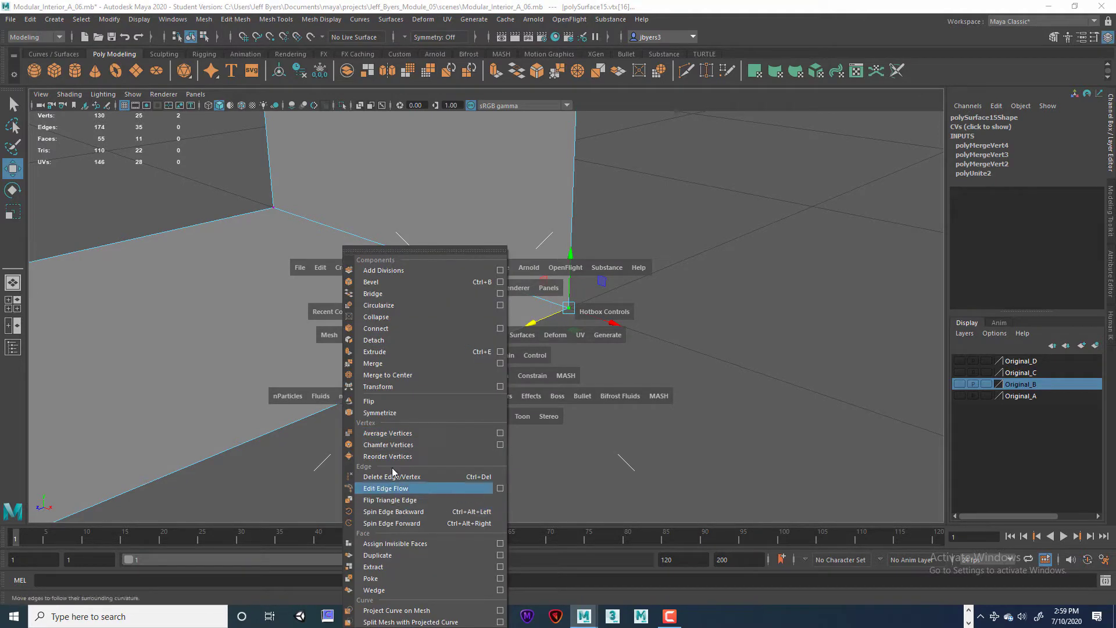
{"action": "left_click", "coordinate": [395, 375]}
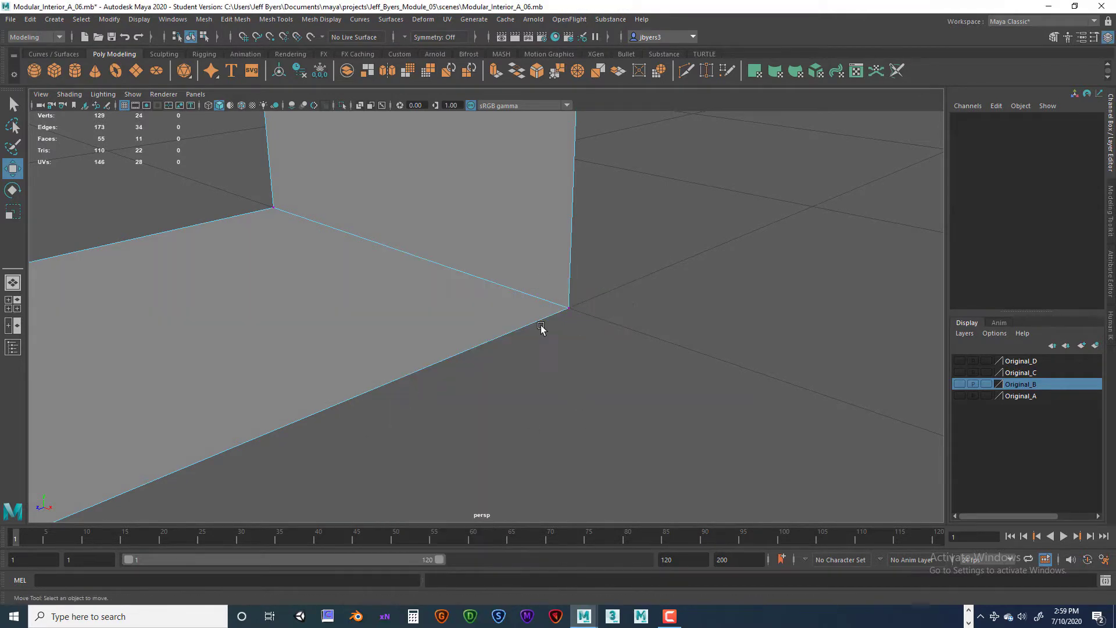
{"action": "left_click", "coordinate": [567, 307]}
{"action": "left_click_drag", "start_coordinate": [568, 314], "coordinate": [488, 362]}
{"action": "key", "text": "ctrl+z"}
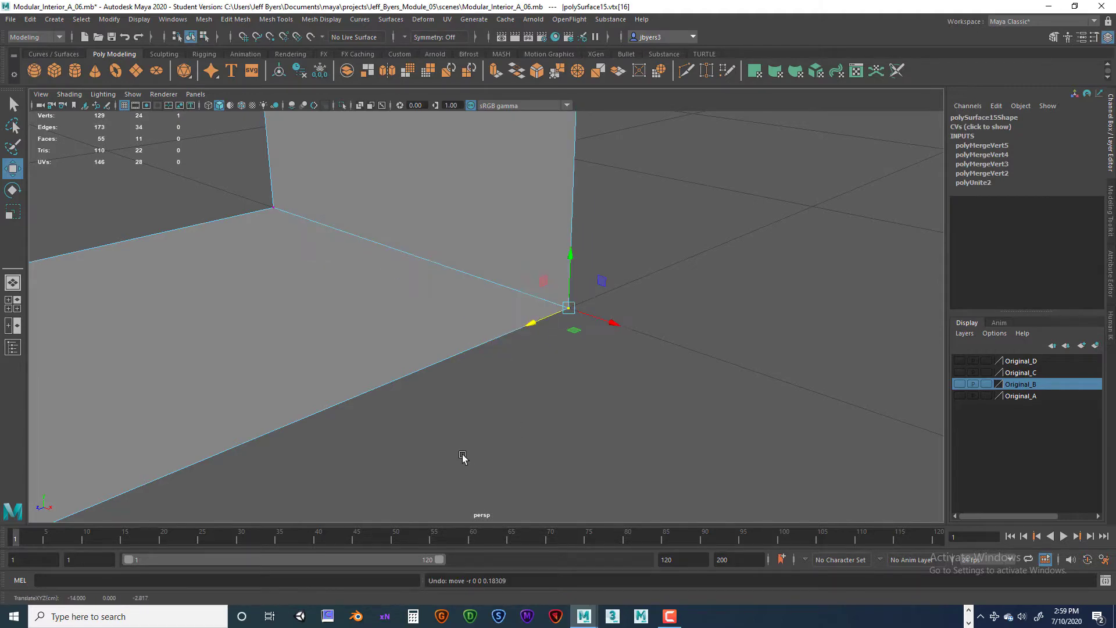
Check the other wall-to-floor corner and test the ceiling-to-wall corner weld by pulling its vertex, undoing the move
{"action": "left_click_drag", "start_coordinate": [463, 456], "coordinate": [558, 442], "text": "alt"}
{"action": "right_click_drag", "start_coordinate": [559, 441], "coordinate": [441, 438], "text": "alt"}
{"action": "left_click_drag", "start_coordinate": [382, 426], "coordinate": [414, 431], "text": "alt"}
{"action": "right_click_drag", "start_coordinate": [413, 431], "coordinate": [492, 499], "text": "alt"}
{"action": "left_click", "coordinate": [493, 502]}
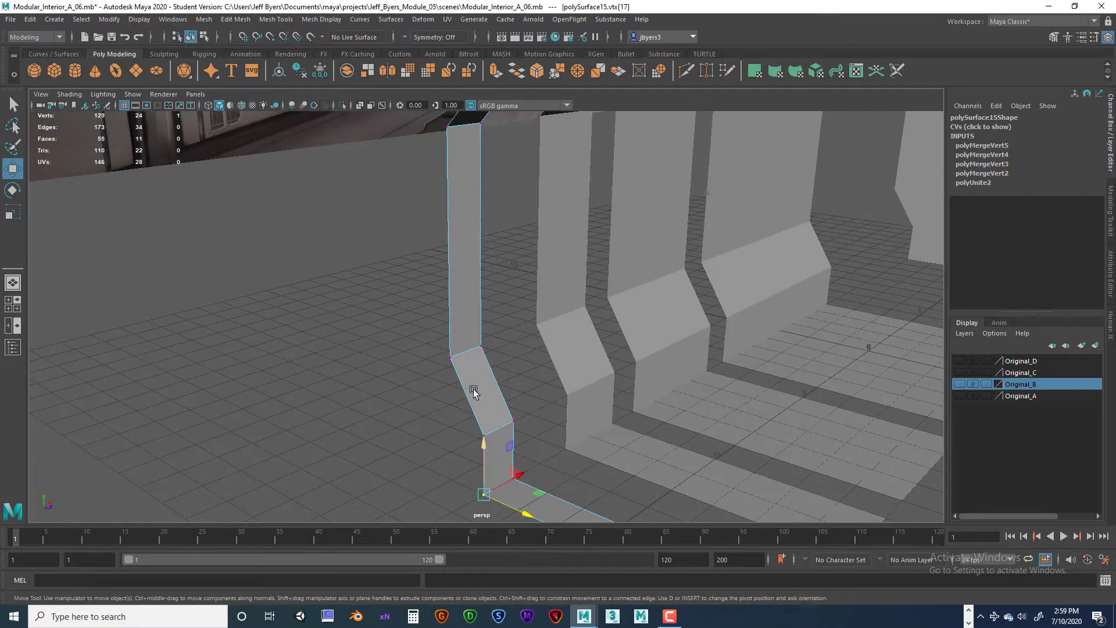
{"action": "left_click_drag", "start_coordinate": [473, 389], "coordinate": [537, 451], "text": "alt"}
{"action": "left_click", "coordinate": [521, 377]}
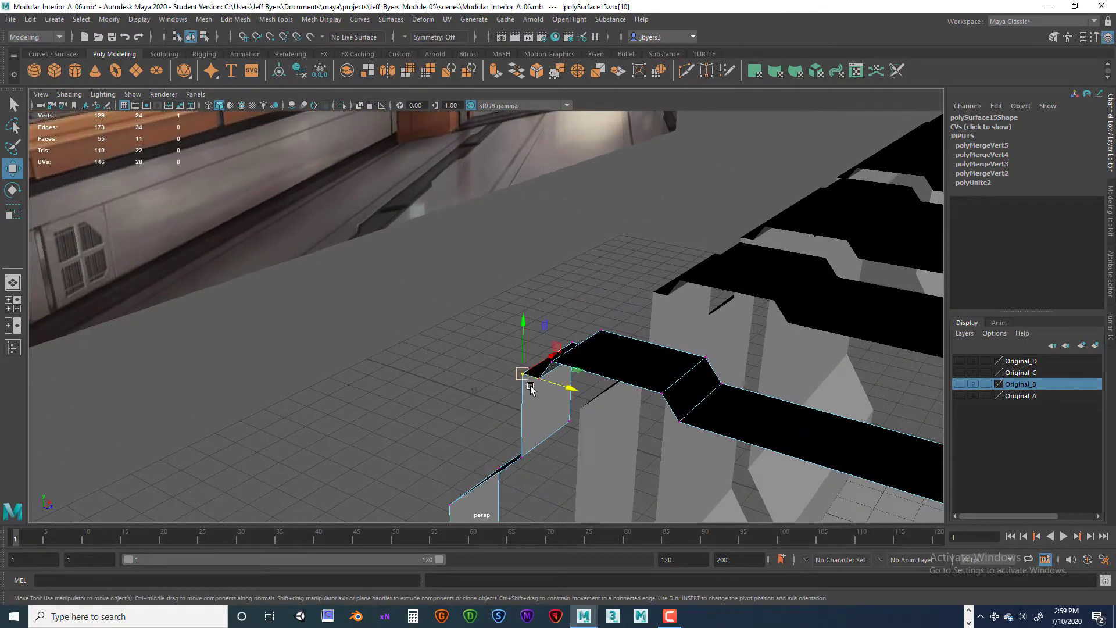
{"action": "left_click_drag", "start_coordinate": [570, 390], "coordinate": [571, 444]}
{"action": "key", "text": "ctrl+z"}
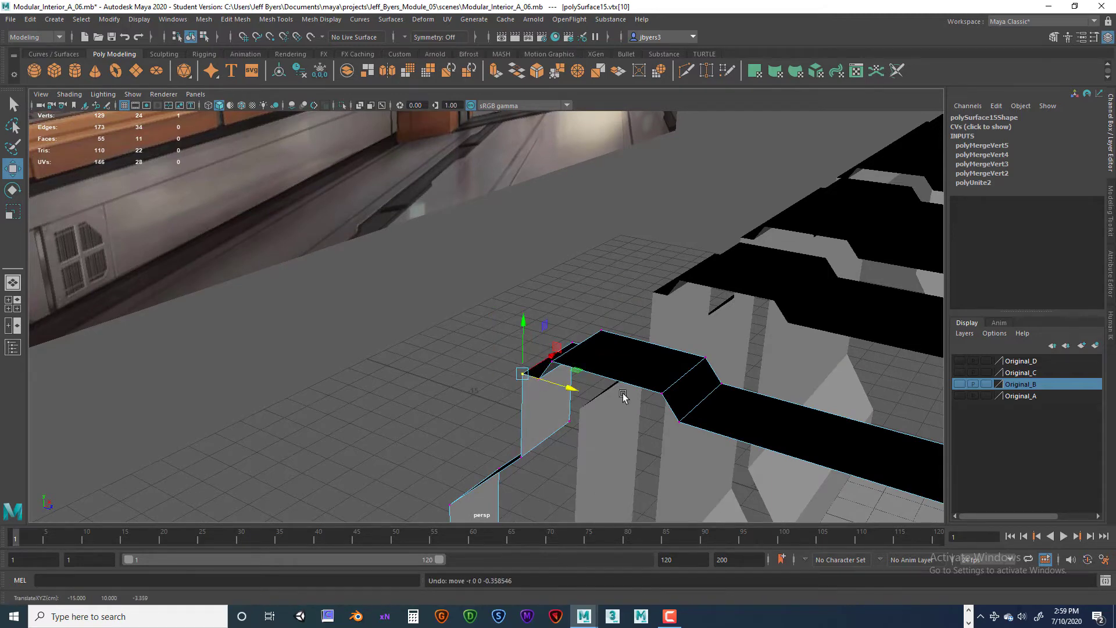
Return to object mode and compare the merged narrow module with the frame between console sections in the corridor reference
{"action": "right_click_drag", "start_coordinate": [641, 381], "coordinate": [620, 368]}
{"action": "scroll", "coordinate": [600, 474], "scroll_direction": "down", "scroll_amount": 4}
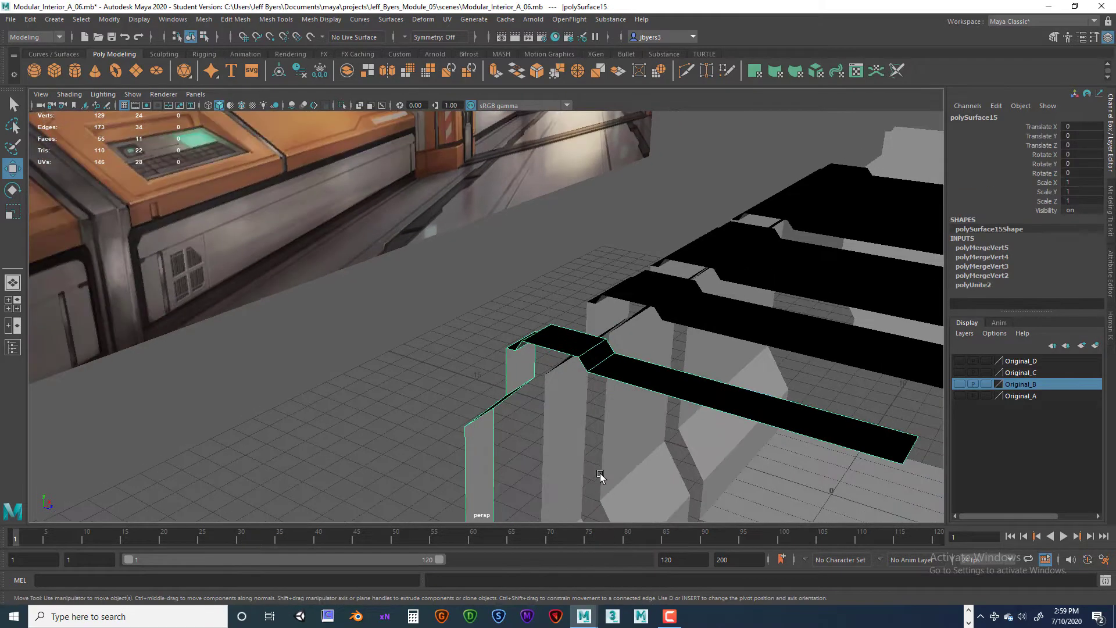
{"action": "left_click_drag", "start_coordinate": [600, 478], "coordinate": [465, 326], "text": "alt"}
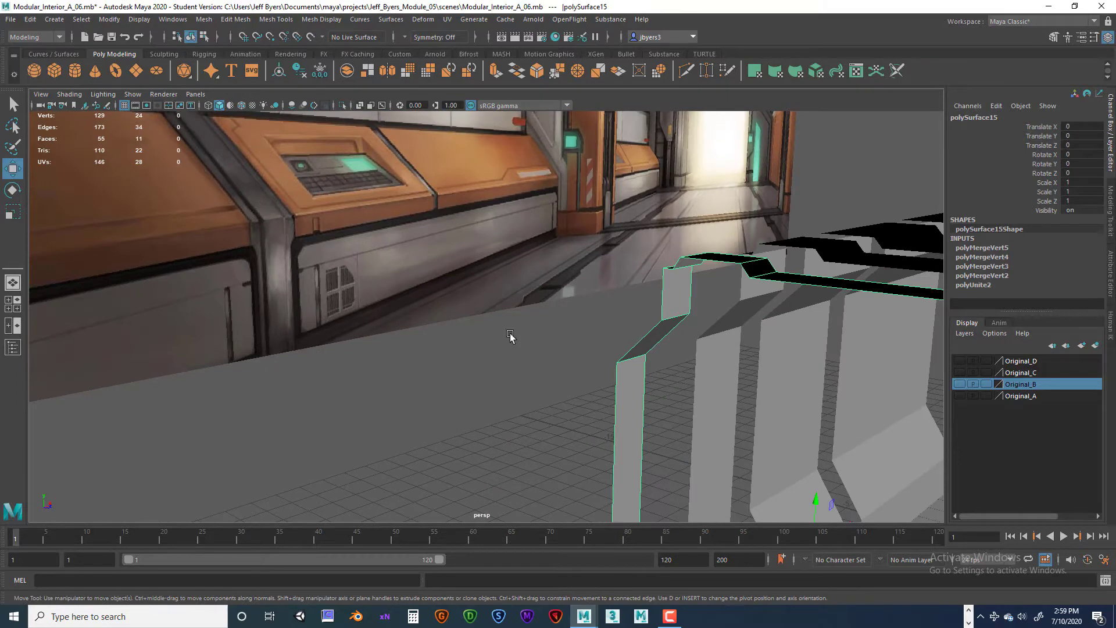
{"action": "scroll", "coordinate": [505, 337], "scroll_direction": "down", "scroll_amount": 3}
{"action": "left_click", "coordinate": [431, 250]}
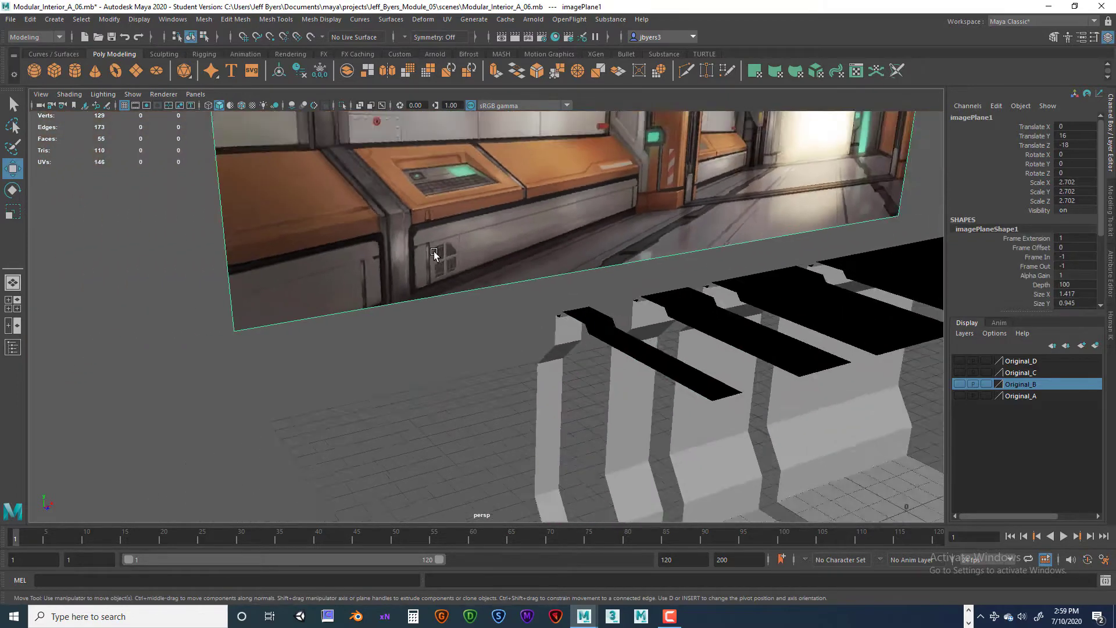
{"action": "left_click", "coordinate": [454, 335]}
{"action": "left_click_drag", "start_coordinate": [566, 378], "coordinate": [545, 401], "text": "alt"}
{"action": "left_click", "coordinate": [531, 361]}
{"action": "scroll", "coordinate": [532, 378], "scroll_direction": "down", "scroll_amount": 1}
{"action": "scroll", "coordinate": [532, 381], "scroll_direction": "up", "scroll_amount": 4}
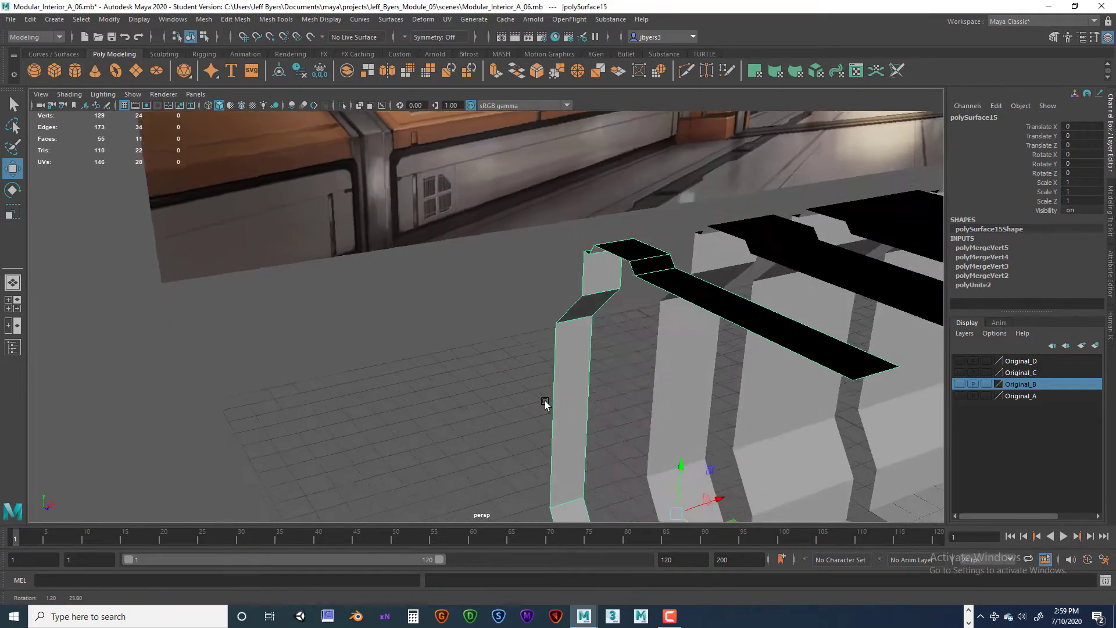
Insert a lengthwise edge loop close to one long edge of the narrow module, running through its wall, ceiling and floor
{"action": "middle_click_drag", "start_coordinate": [545, 401], "coordinate": [491, 244], "text": "alt"}
{"action": "middle_click_drag", "start_coordinate": [478, 416], "coordinate": [470, 337], "text": "alt"}
{"action": "scroll", "coordinate": [489, 316], "scroll_direction": "up", "scroll_amount": 3}
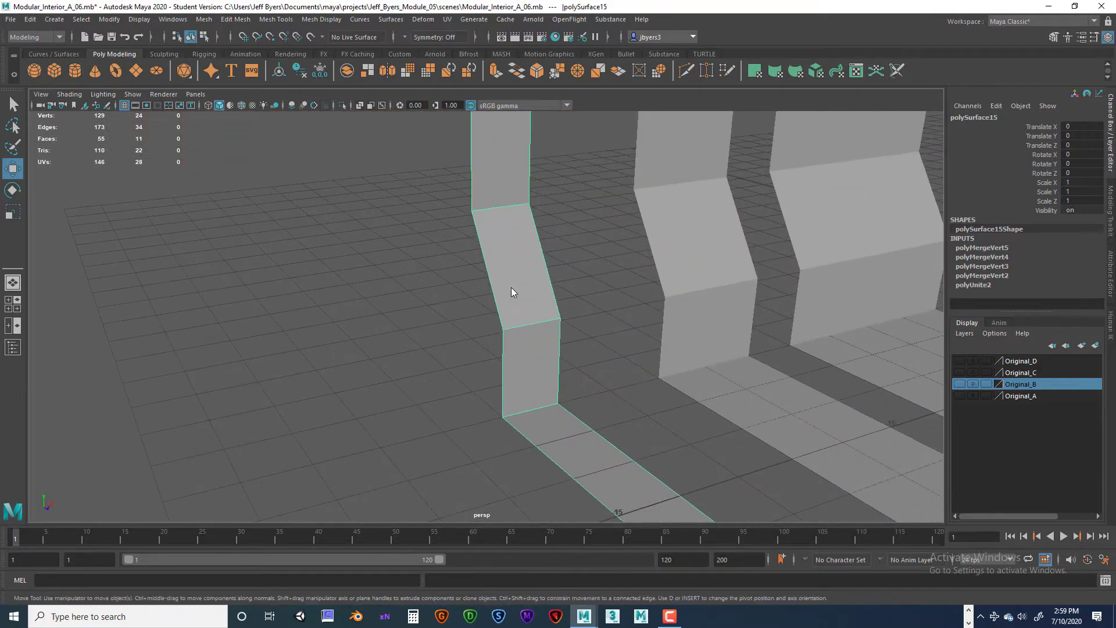
{"action": "right_click_drag", "start_coordinate": [511, 292], "coordinate": [531, 326]}
{"action": "right_click", "coordinate": [507, 202], "text": "shift"}
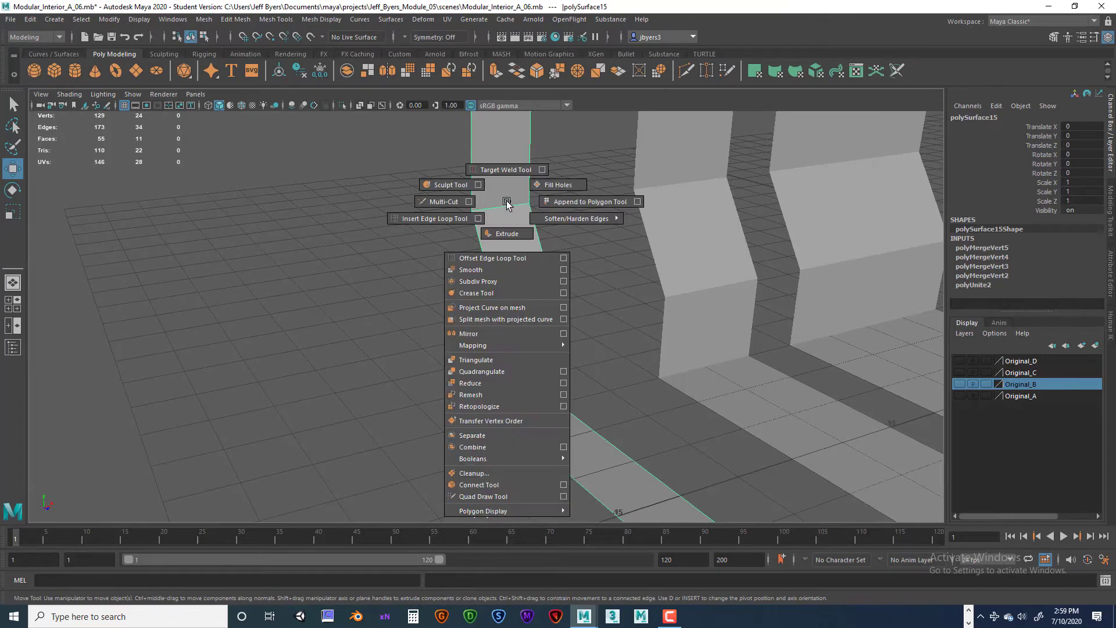
{"action": "right_click_drag", "start_coordinate": [507, 202], "coordinate": [443, 216], "text": "shift"}
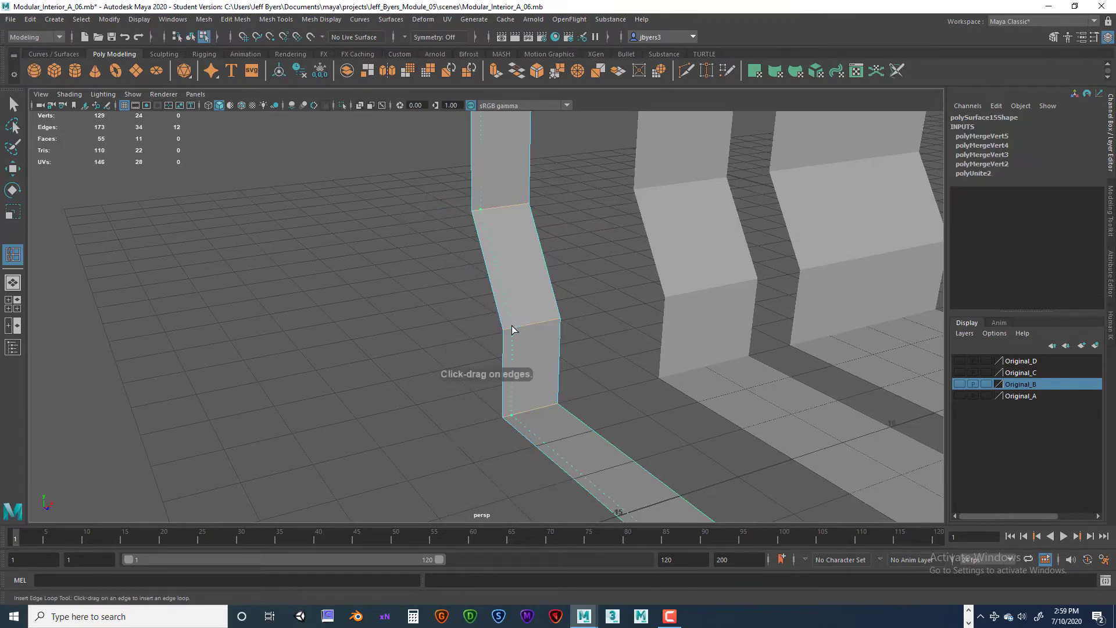
{"action": "left_click_drag", "start_coordinate": [511, 327], "coordinate": [510, 325]}
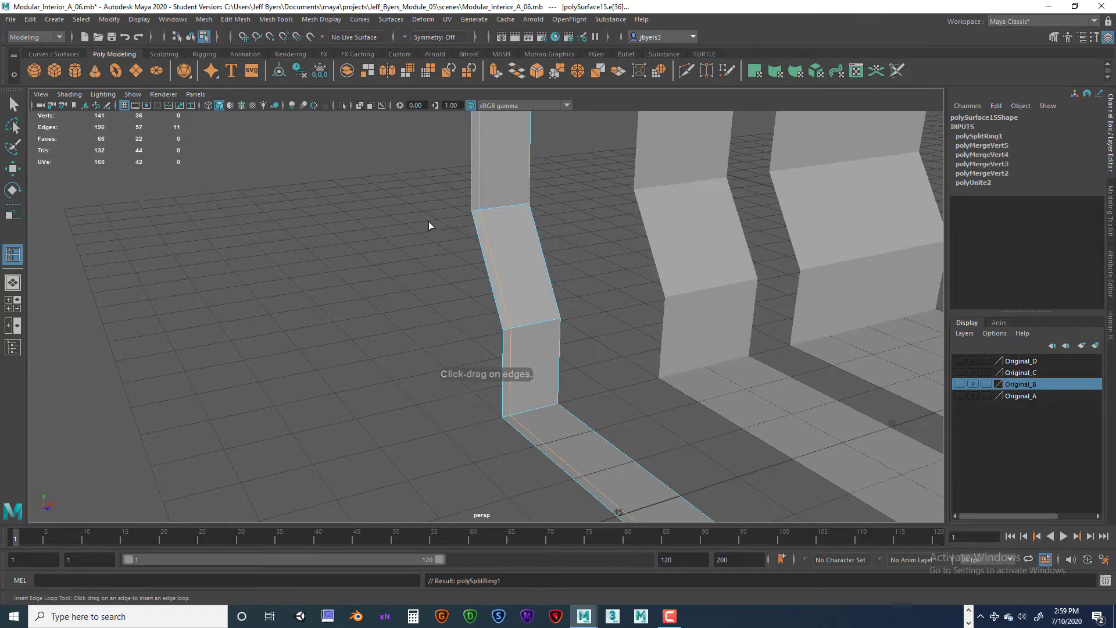
{"action": "scroll", "coordinate": [428, 221], "scroll_direction": "down", "scroll_amount": 3}
{"action": "middle_click_drag", "start_coordinate": [427, 222], "coordinate": [428, 312], "text": "alt"}
{"action": "scroll", "coordinate": [428, 311], "scroll_direction": "down", "scroll_amount": 5}
{"action": "middle_click_drag", "start_coordinate": [425, 250], "coordinate": [425, 312], "text": "alt"}
{"action": "scroll", "coordinate": [426, 311], "scroll_direction": "up", "scroll_amount": 4}
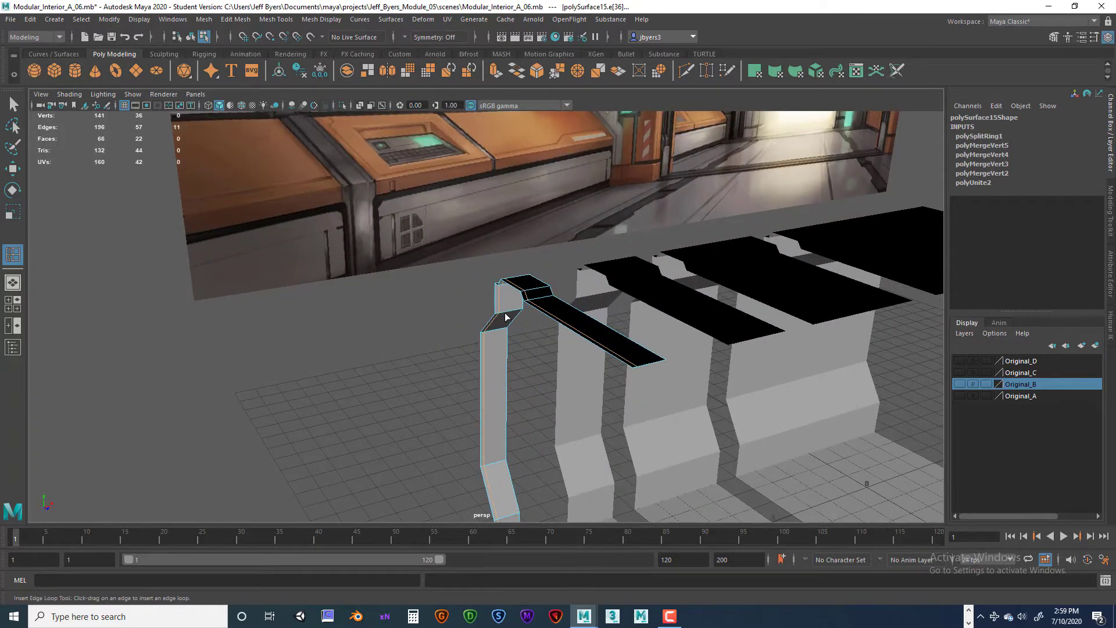
Slide the narrow module's lengthwise edge loop slightly inward, away from its nearest long edge
{"action": "left_click_drag", "start_coordinate": [498, 351], "coordinate": [481, 334], "text": "alt"}
{"action": "scroll", "coordinate": [477, 320], "scroll_direction": "up", "scroll_amount": 10}
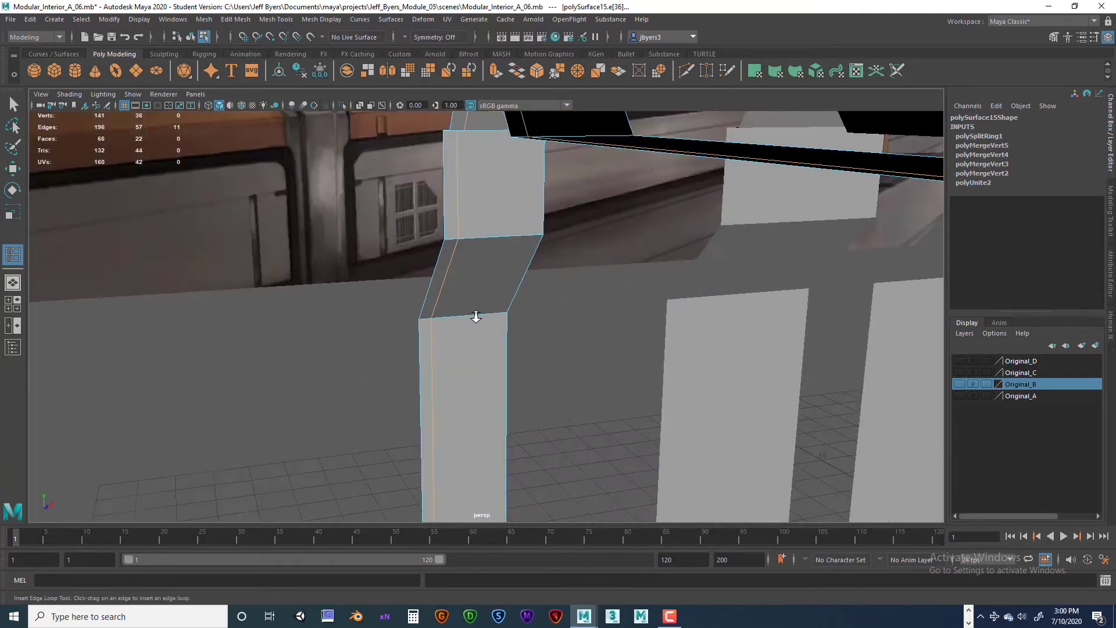
{"action": "scroll", "coordinate": [470, 312], "scroll_direction": "down", "scroll_amount": 8}
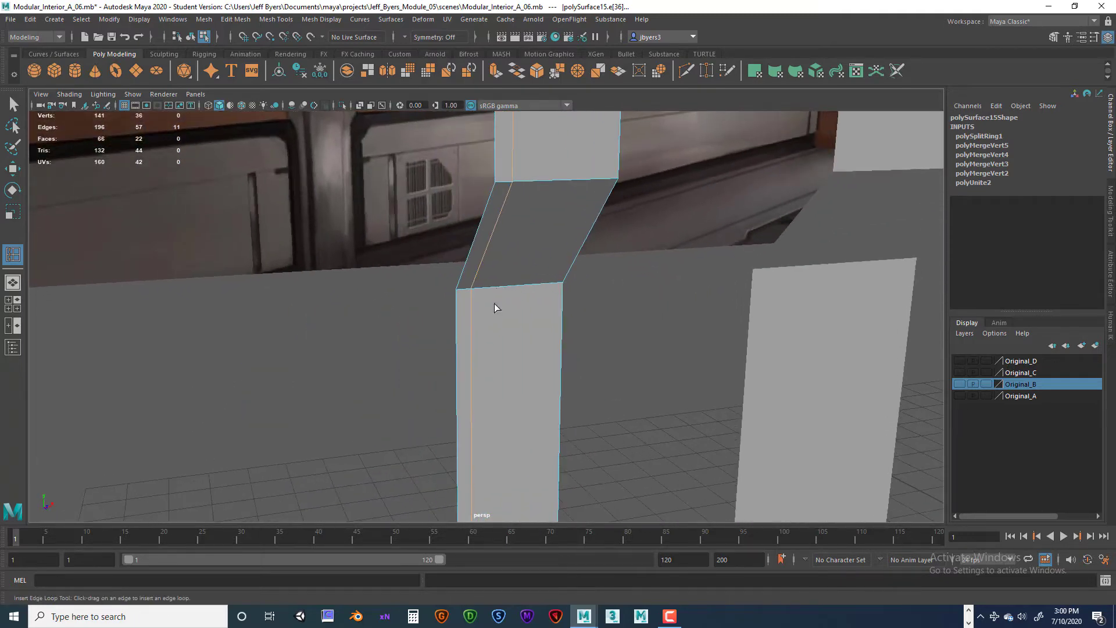
{"action": "key", "text": "q"}
{"action": "right_click", "coordinate": [476, 269]}
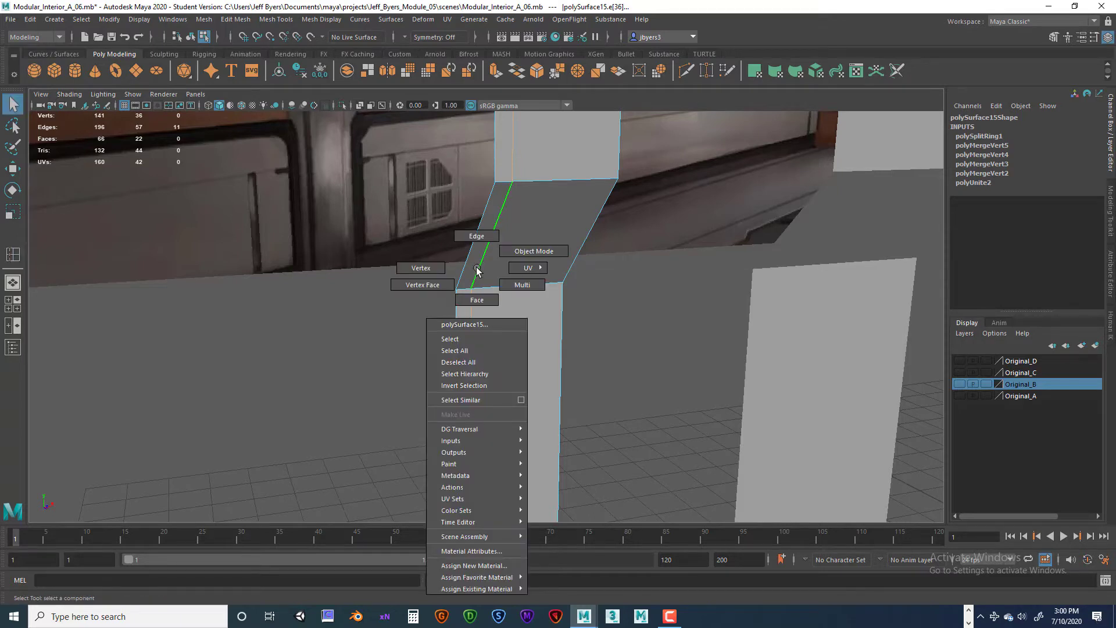
{"action": "right_click_drag", "start_coordinate": [478, 270], "coordinate": [468, 360], "text": "shift"}
{"action": "left_click", "coordinate": [477, 273]}
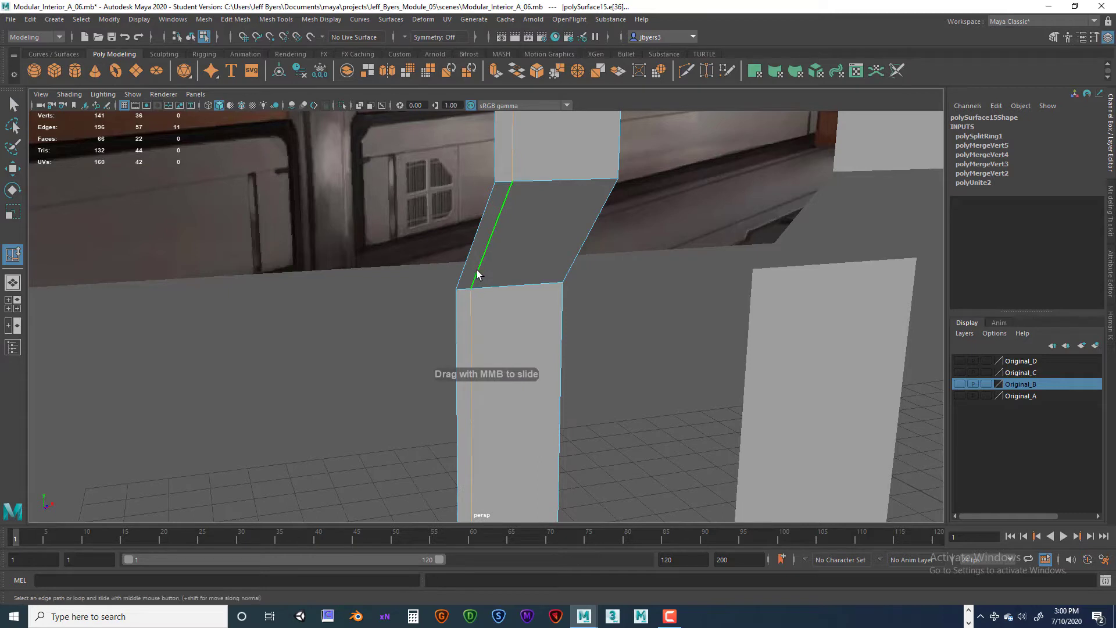
{"action": "middle_click_drag", "start_coordinate": [479, 274], "coordinate": [485, 270]}
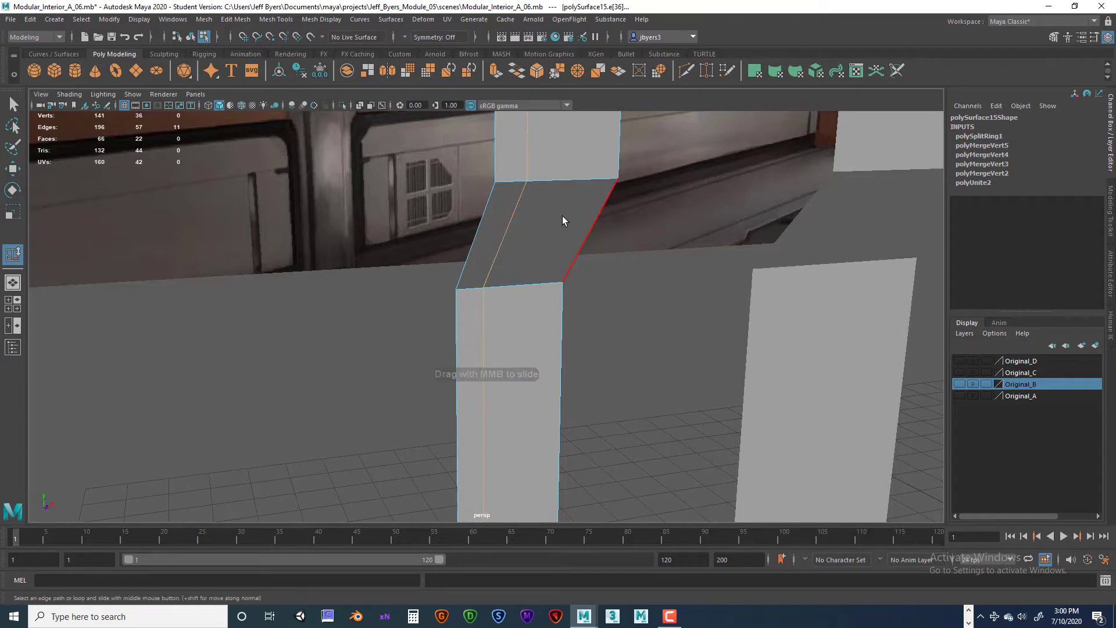
{"action": "key", "text": "q"}
Insert a second lengthwise edge loop close to the narrow module's opposite long edge and return to object mode
{"action": "right_click_drag", "start_coordinate": [568, 186], "coordinate": [562, 179], "text": "shift"}
{"action": "right_click_drag", "start_coordinate": [563, 179], "coordinate": [550, 251]}
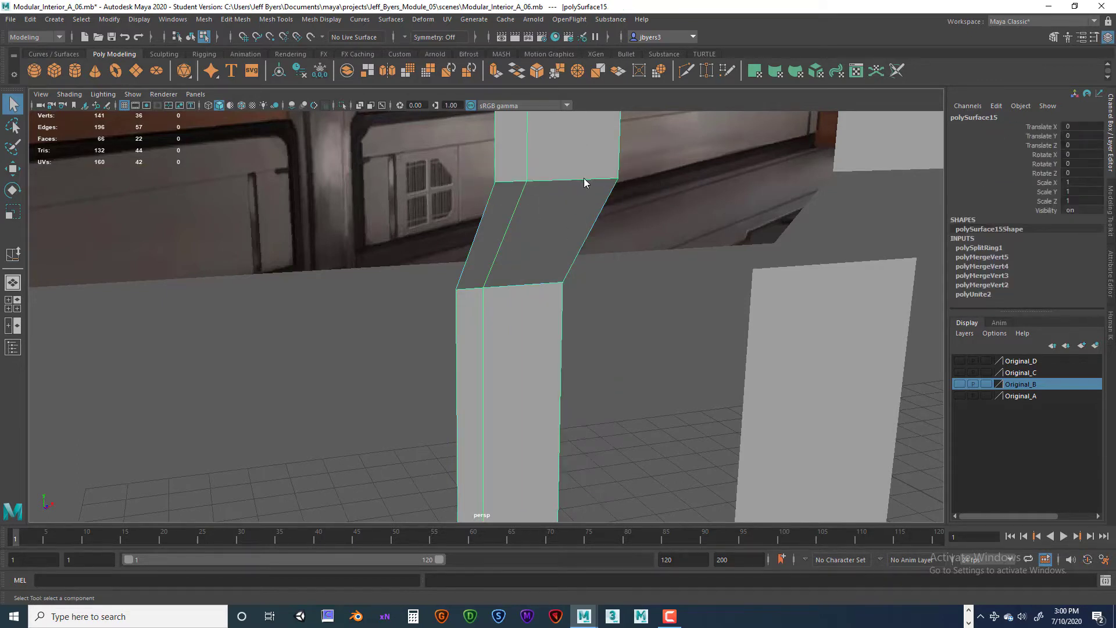
{"action": "mouse_move", "coordinate": [584, 178]}
{"action": "right_mouse_down"}
{"action": "mouse_move", "coordinate": [549, 222]}
{"action": "mouse_move", "coordinate": [560, 235]}
{"action": "mouse_move", "coordinate": [579, 193]}
{"action": "right_mouse_up"}
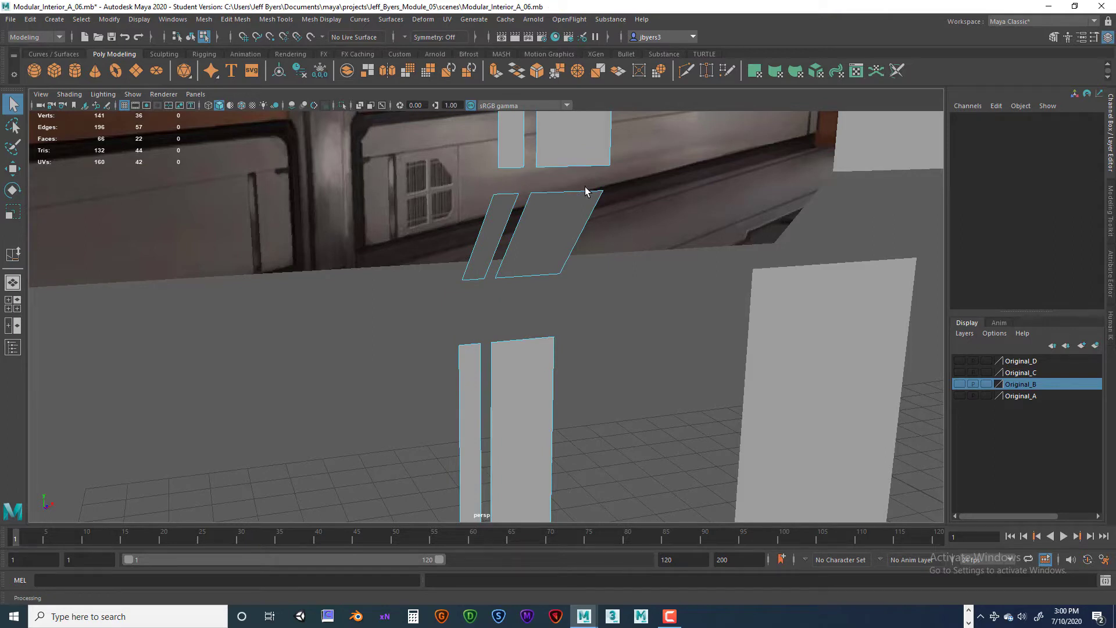
{"action": "right_click_drag", "start_coordinate": [585, 186], "coordinate": [506, 216], "text": "shift"}
{"action": "left_click", "coordinate": [586, 178]}
{"action": "left_click", "coordinate": [588, 178]}
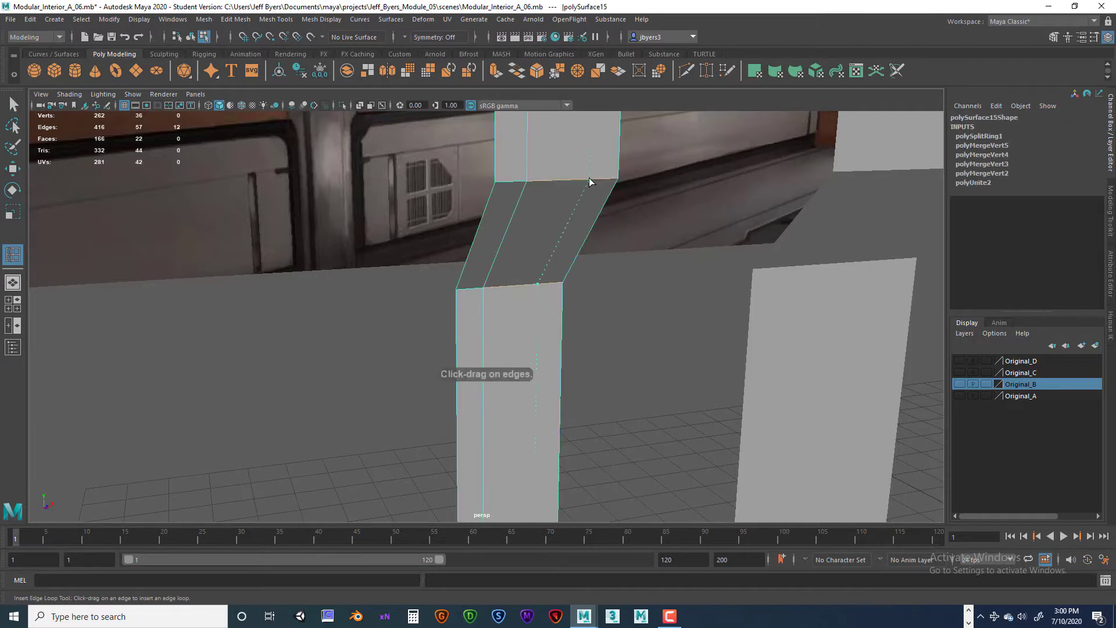
{"action": "left_click", "coordinate": [590, 181]}
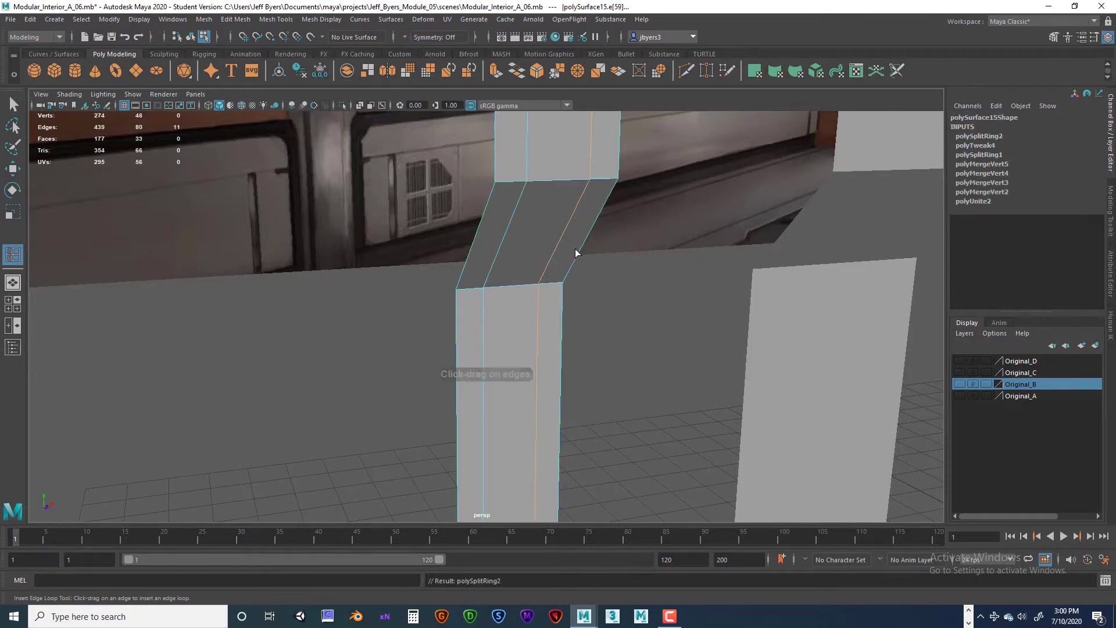
{"action": "key", "text": "q"}
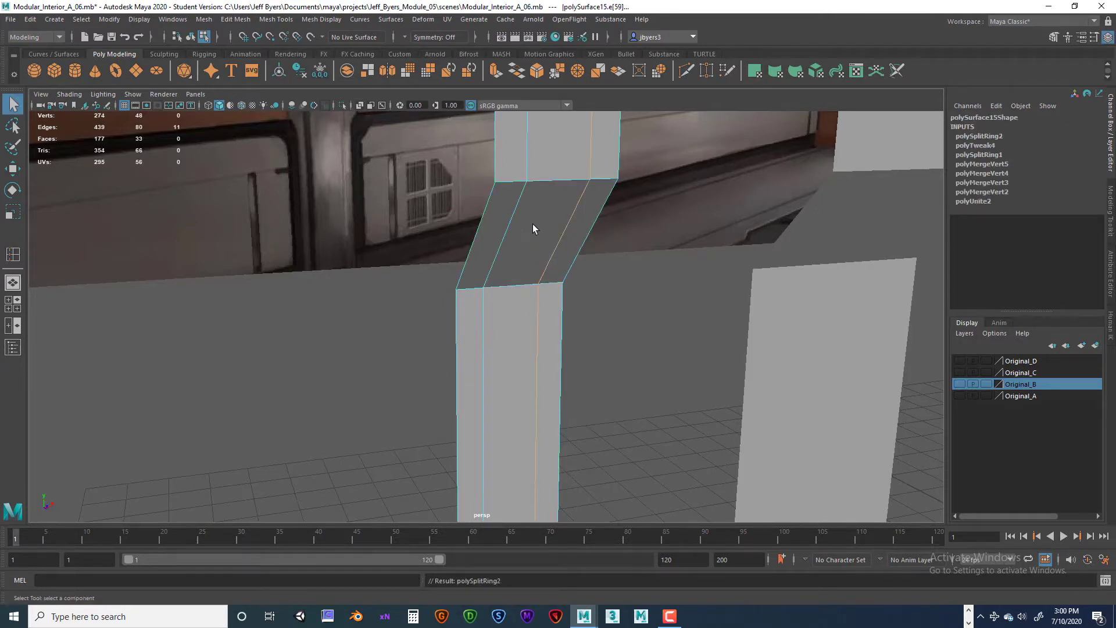
{"action": "right_click_drag", "start_coordinate": [534, 213], "coordinate": [509, 292]}
{"action": "right_click_drag", "start_coordinate": [536, 210], "coordinate": [535, 286]}
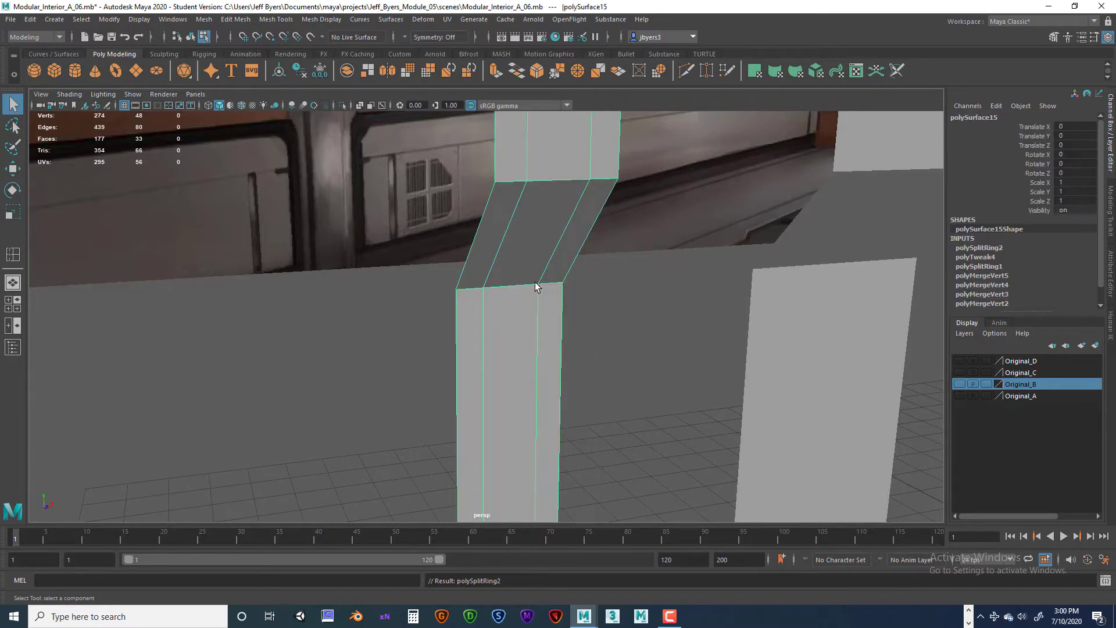
Examine both edge loops along the narrow module's ceiling, wall and floor, comparing them with the frame in the corridor reference
{"action": "left_click_drag", "start_coordinate": [544, 268], "coordinate": [547, 290], "text": "alt"}
{"action": "middle_click_drag", "start_coordinate": [547, 291], "coordinate": [530, 304], "text": "alt"}
{"action": "mouse_move", "coordinate": [535, 320]}
{"action": "left_mouse_down", "text": "alt"}
{"action": "mouse_move", "coordinate": [528, 293]}
{"action": "mouse_move", "coordinate": [521, 327]}
{"action": "left_mouse_up", "text": "alt"}
{"action": "middle_click_drag", "start_coordinate": [521, 327], "coordinate": [494, 392], "text": "alt"}
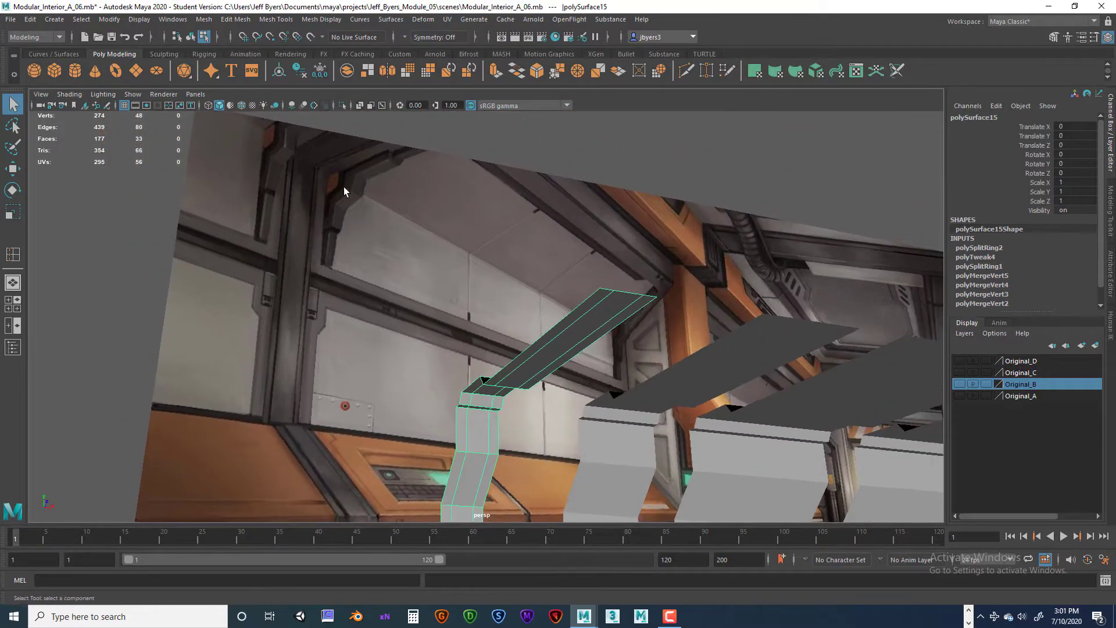
{"action": "left_click_drag", "start_coordinate": [509, 290], "coordinate": [474, 352], "text": "alt"}
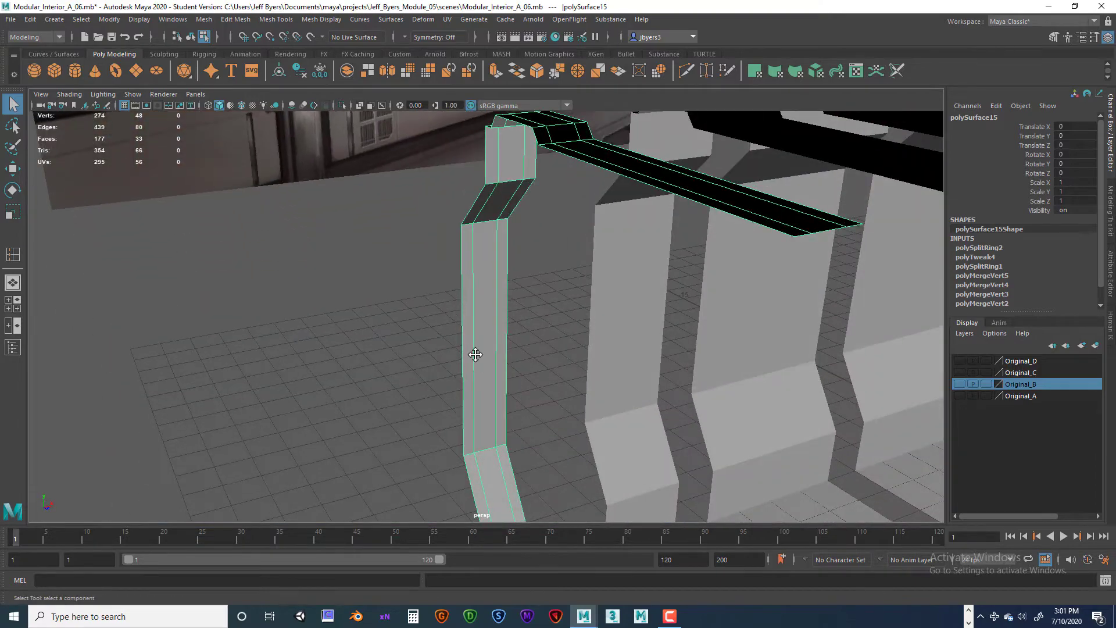
{"action": "middle_click_drag", "start_coordinate": [474, 352], "coordinate": [436, 250], "text": "alt"}
{"action": "left_click_drag", "start_coordinate": [435, 251], "coordinate": [454, 329], "text": "alt"}
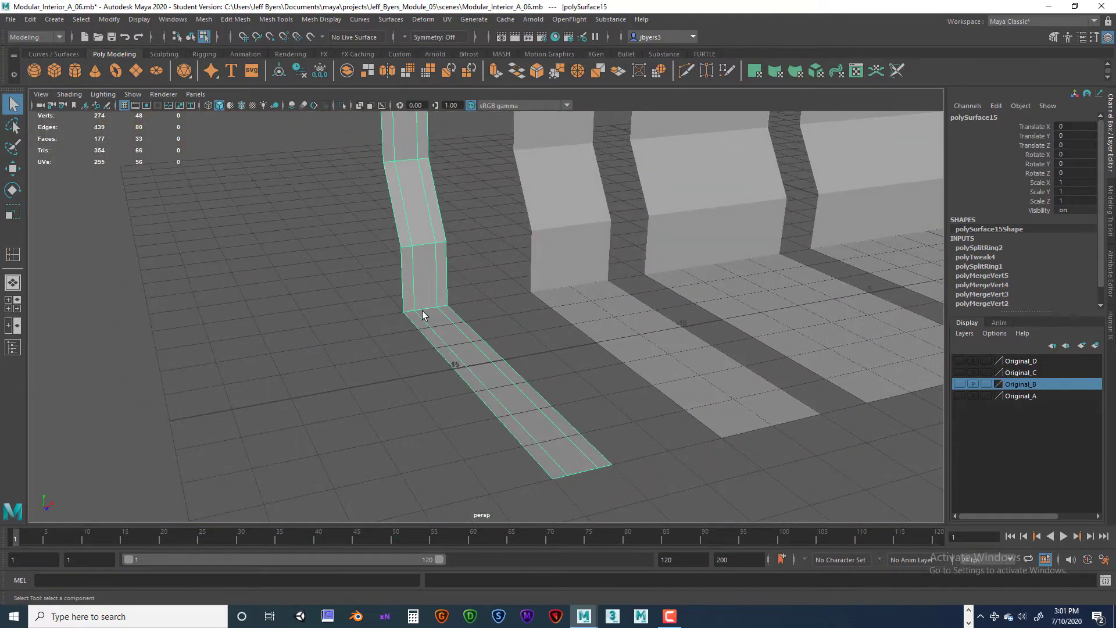
{"action": "scroll", "coordinate": [430, 314], "scroll_direction": "up", "scroll_amount": 6}
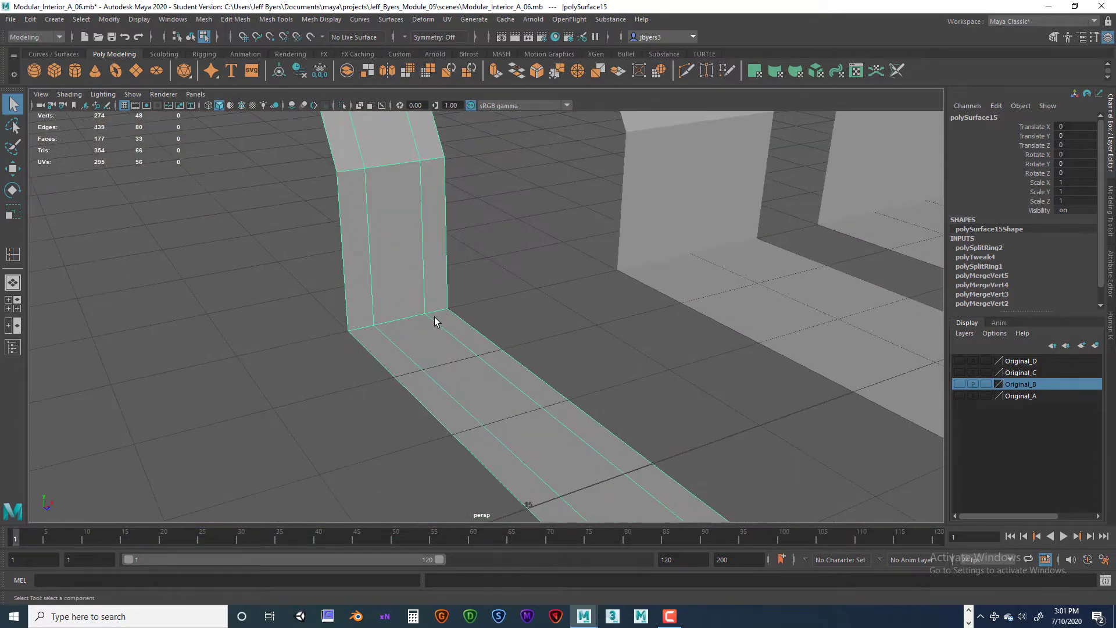
{"action": "scroll", "coordinate": [439, 320], "scroll_direction": "down", "scroll_amount": 8}
{"action": "left_click_drag", "start_coordinate": [482, 358], "coordinate": [445, 336], "text": "alt"}
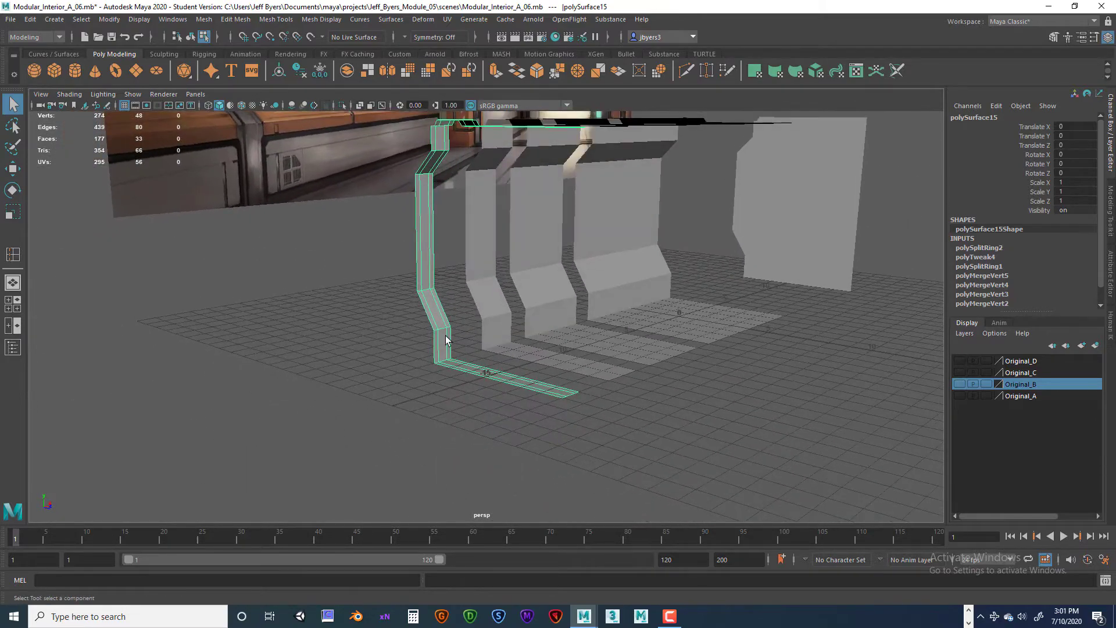
{"action": "scroll", "coordinate": [446, 336], "scroll_direction": "up", "scroll_amount": 8}
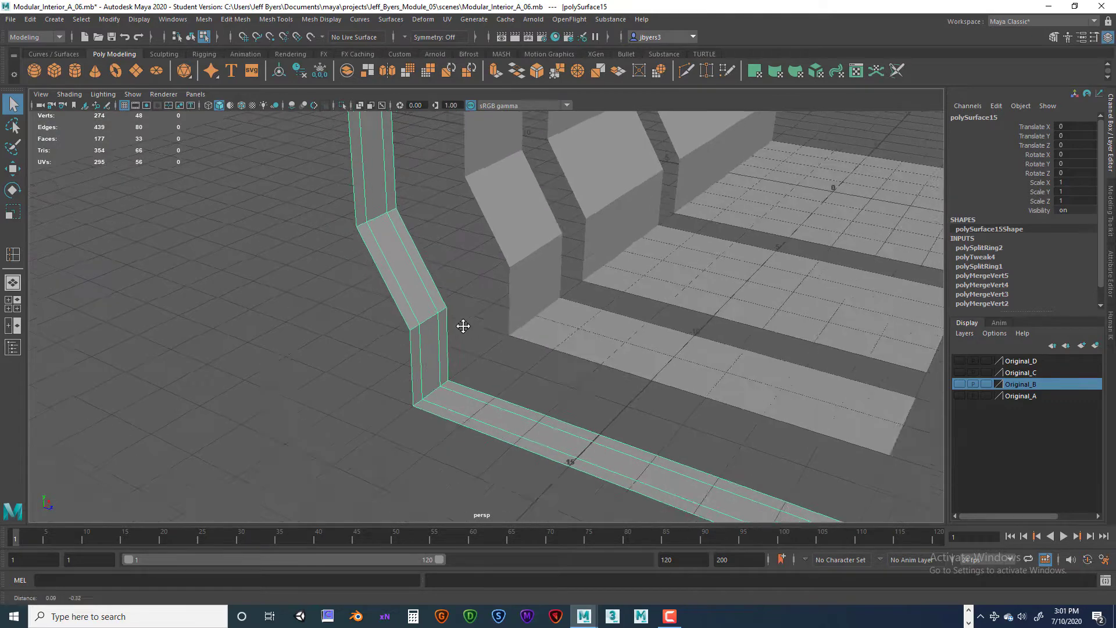
{"action": "middle_click_drag", "start_coordinate": [463, 325], "coordinate": [446, 356], "text": "alt"}
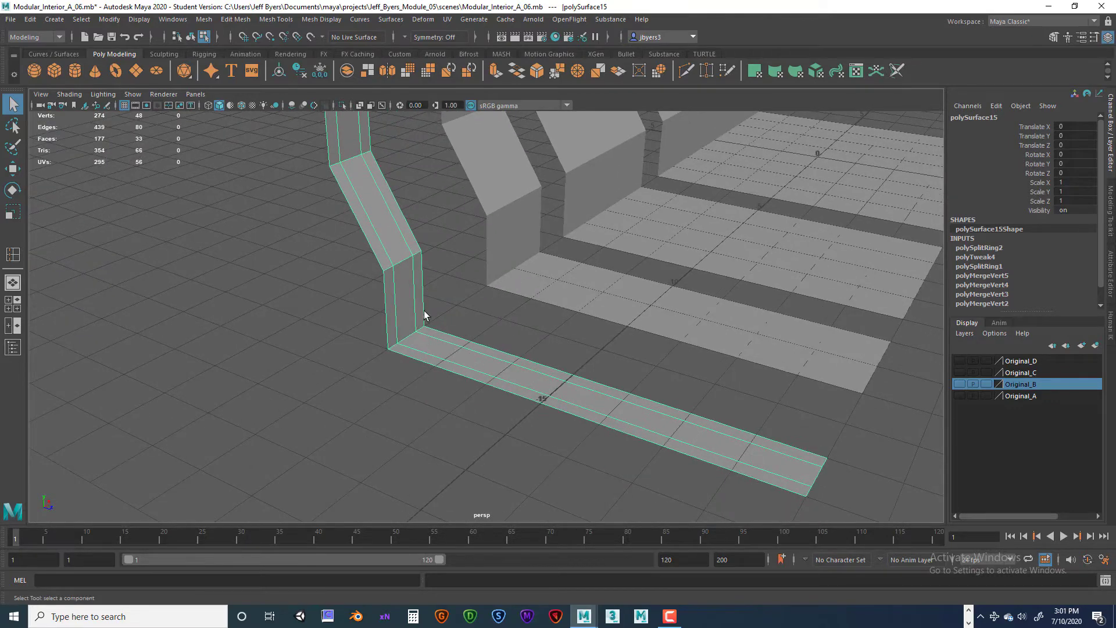
{"action": "key", "text": "Delete"}
{"action": "right_click", "coordinate": [413, 298]}
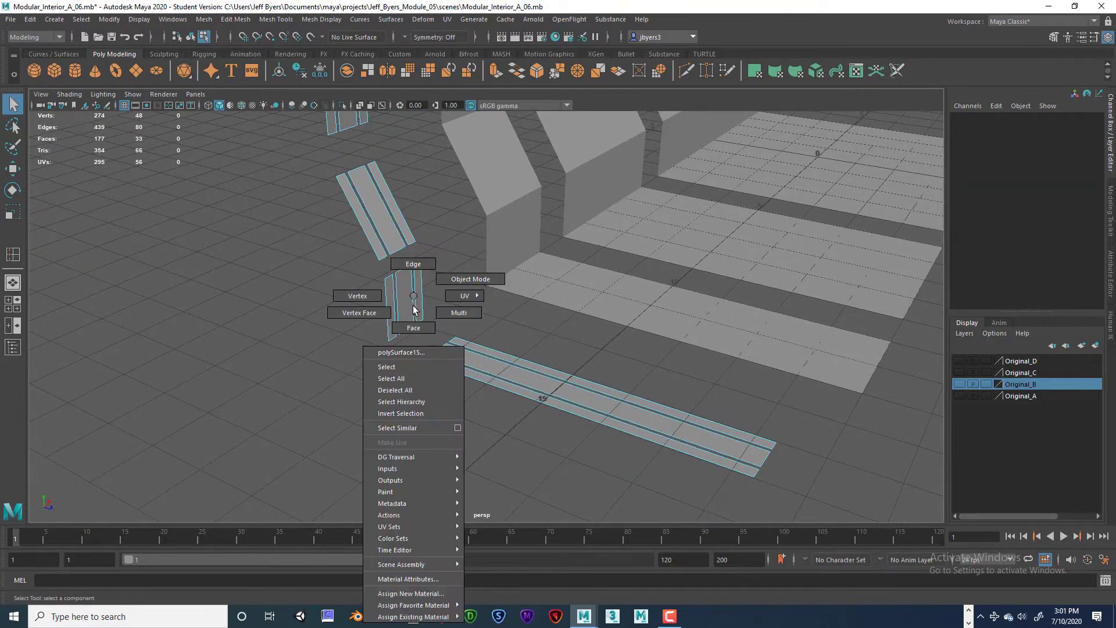
{"action": "left_click", "coordinate": [363, 312]}
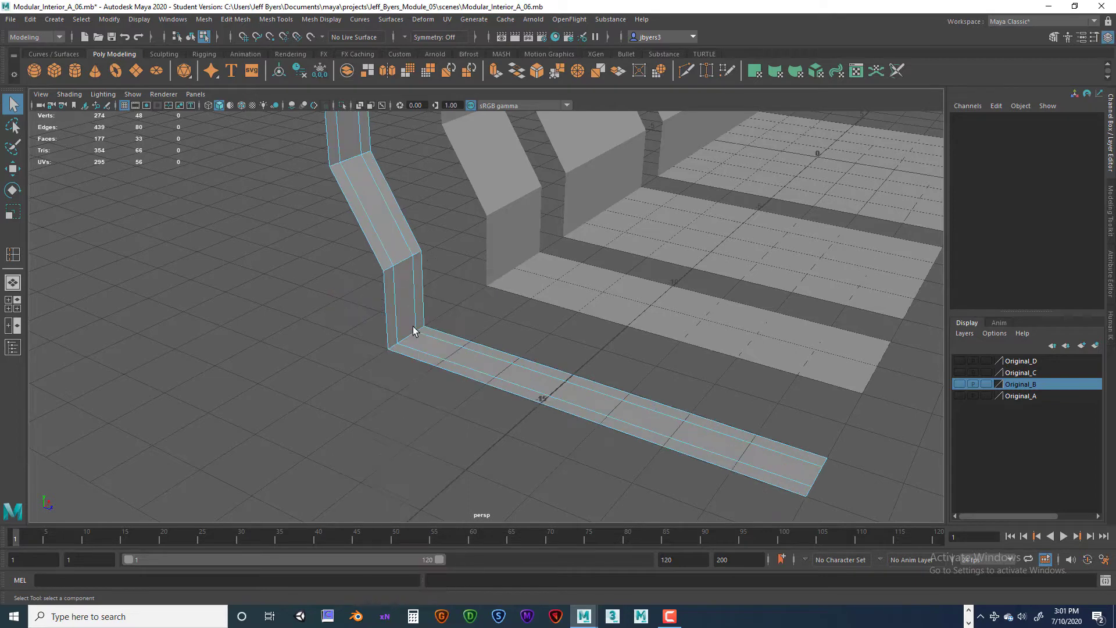
{"action": "right_click", "coordinate": [402, 309]}
{"action": "left_click", "coordinate": [392, 366]}
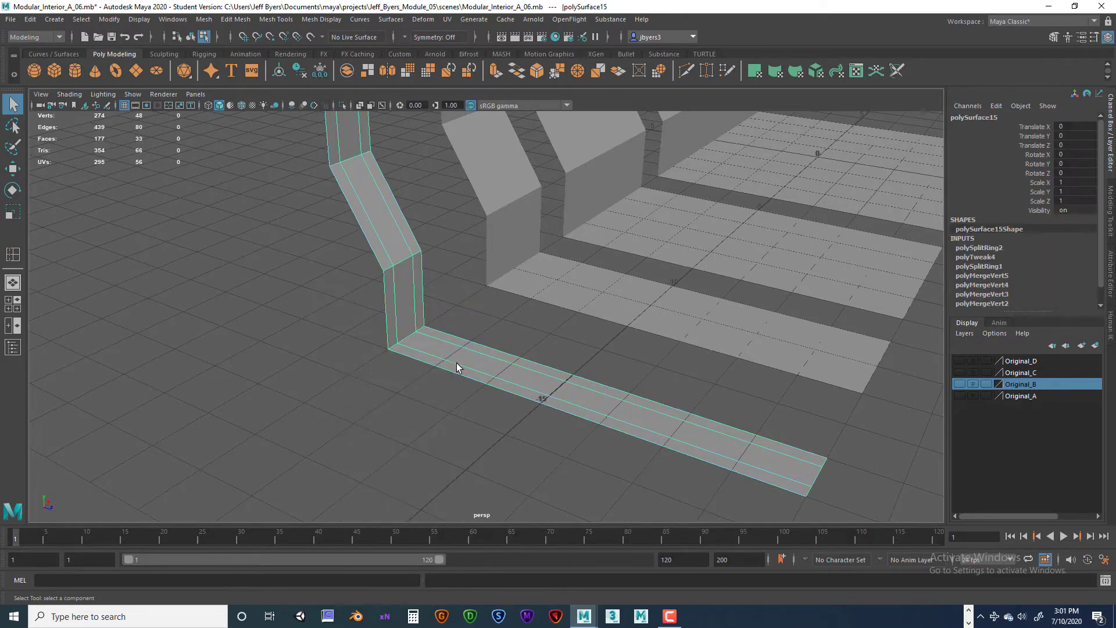
Extract the narrow module's three floor faces as a separate piece from the wall and ceiling
{"action": "right_click", "coordinate": [459, 362]}
{"action": "left_click", "coordinate": [455, 324]}
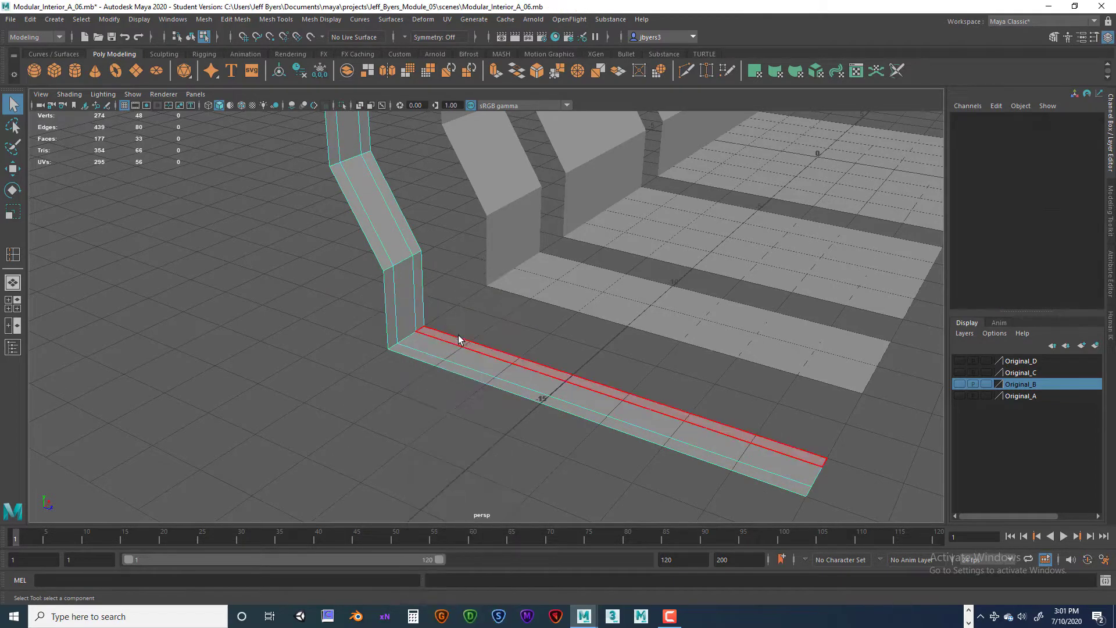
{"action": "left_click", "coordinate": [462, 343]}
{"action": "left_click", "coordinate": [448, 369], "text": "shift"}
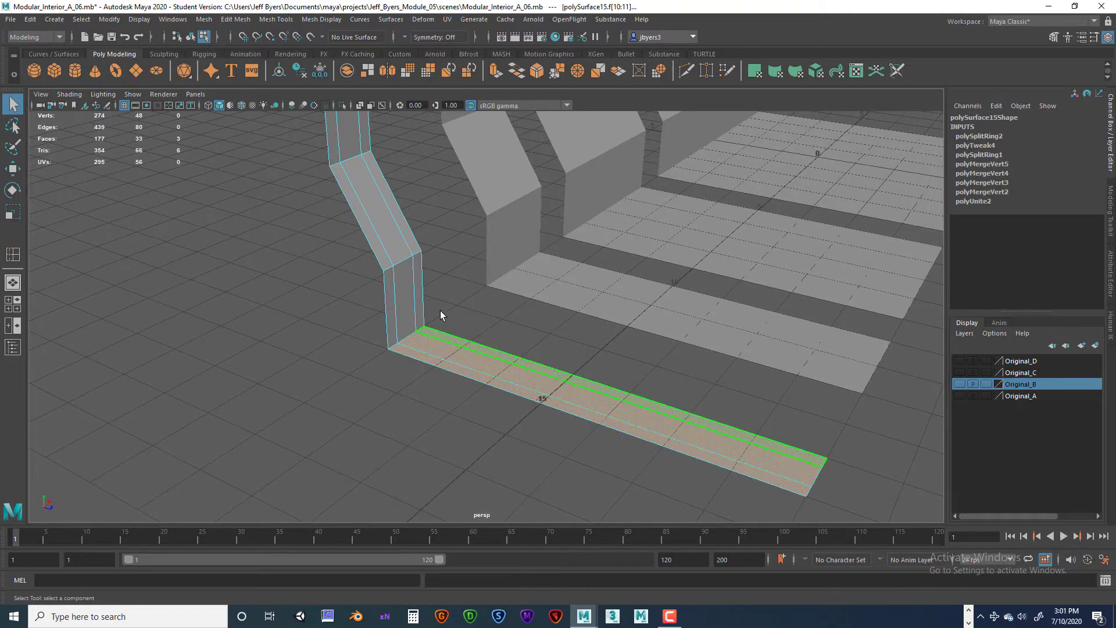
{"action": "key", "text": "space"}
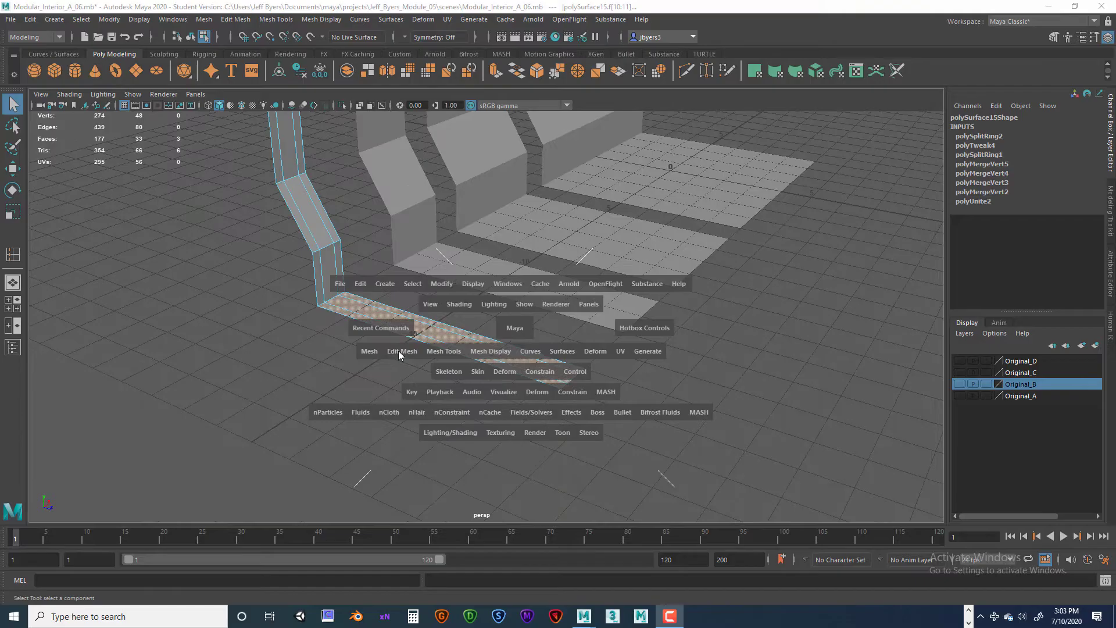
{"action": "left_click", "coordinate": [399, 351]}
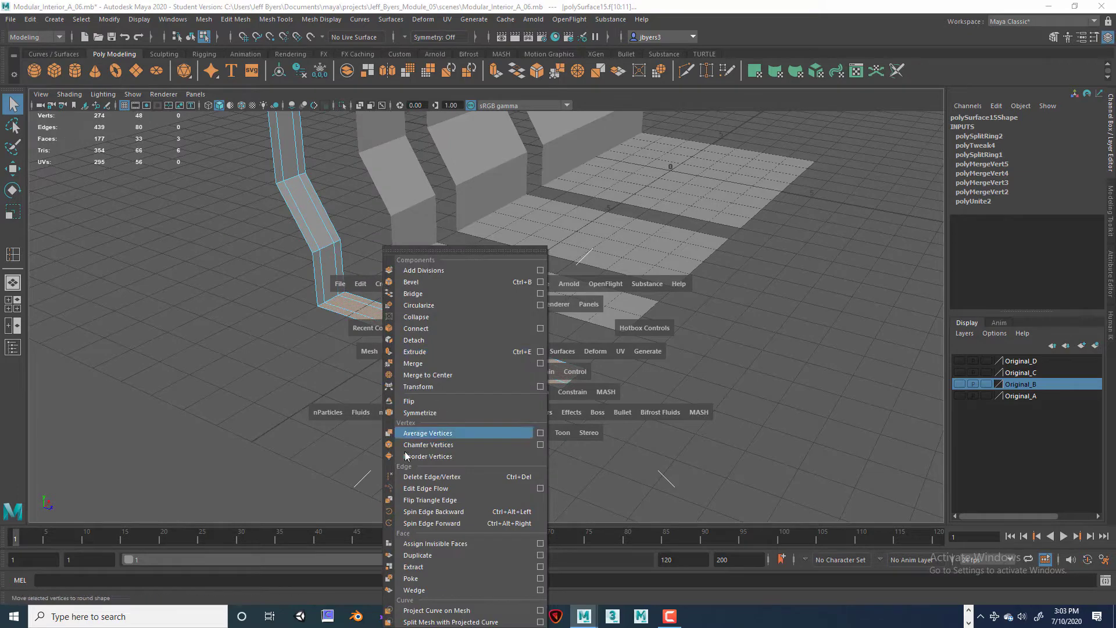
{"action": "left_click", "coordinate": [424, 567]}
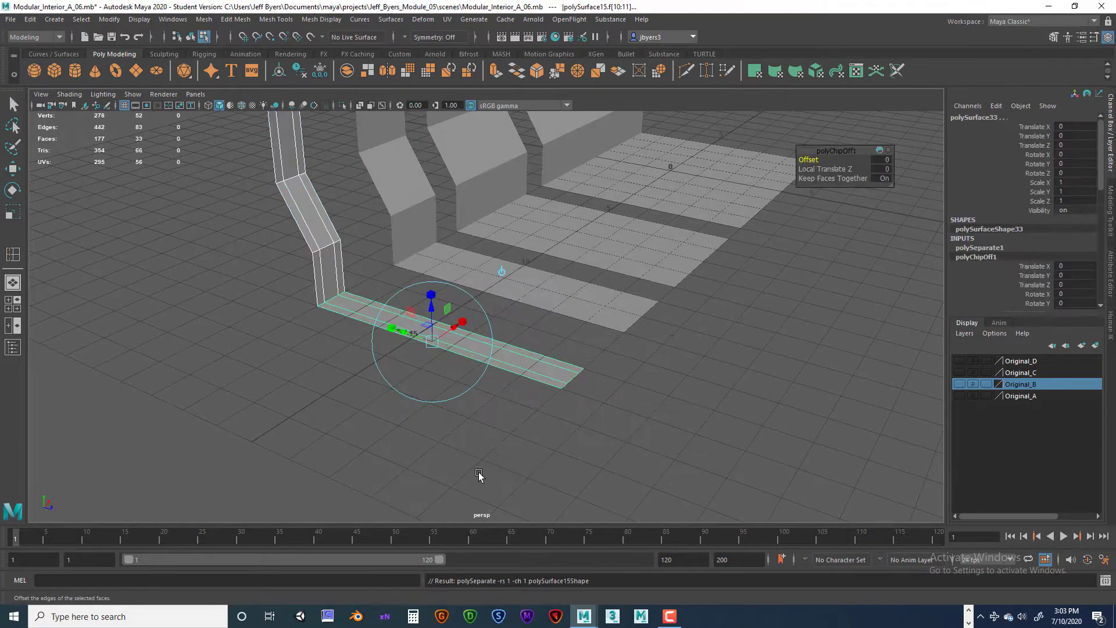
{"action": "right_click_drag", "start_coordinate": [515, 361], "coordinate": [461, 368]}
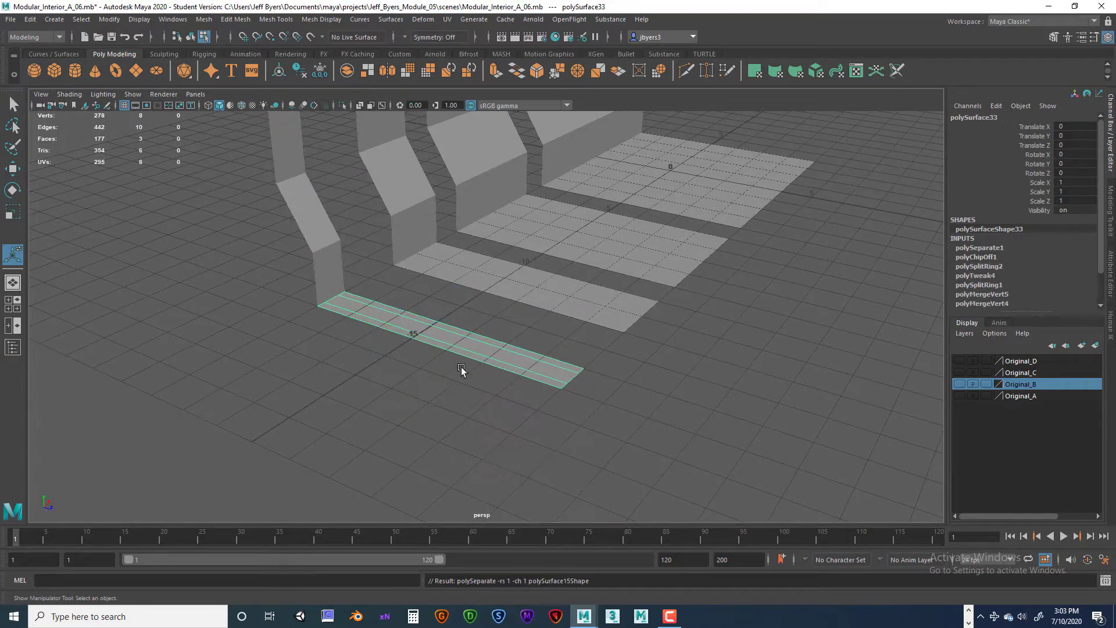
Extrude the middle strip of faces along the narrow module's wall and ceiling with a local Z translation of 0.152
{"action": "left_click_drag", "start_coordinate": [439, 386], "coordinate": [378, 331], "text": "alt"}
{"action": "left_click", "coordinate": [368, 320]}
{"action": "key", "text": "f"}
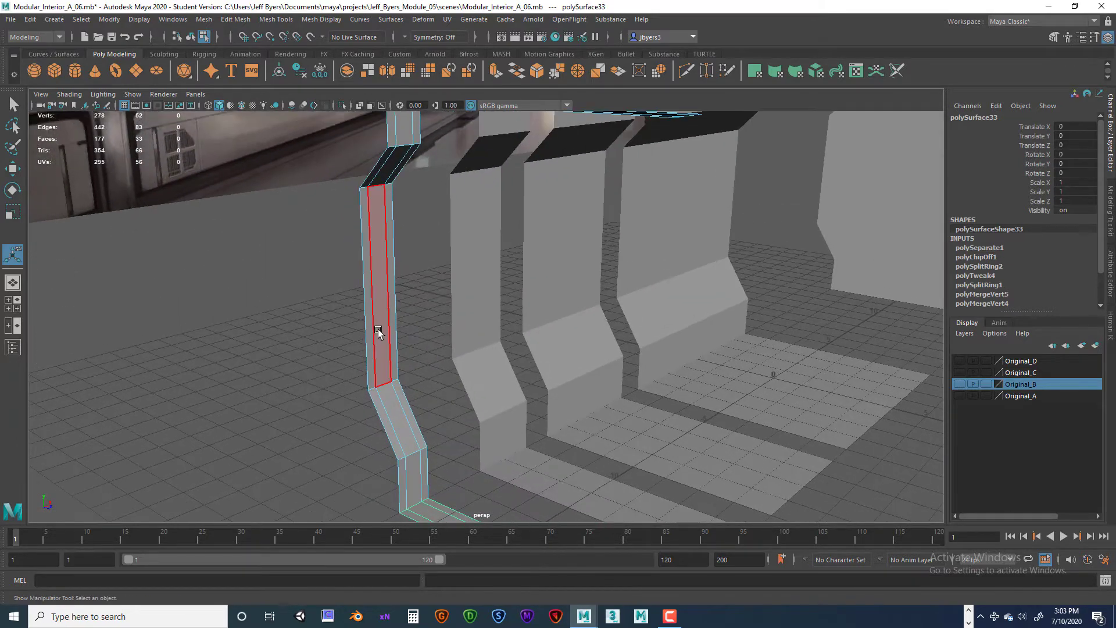
{"action": "right_click_drag", "start_coordinate": [377, 296], "coordinate": [385, 330]}
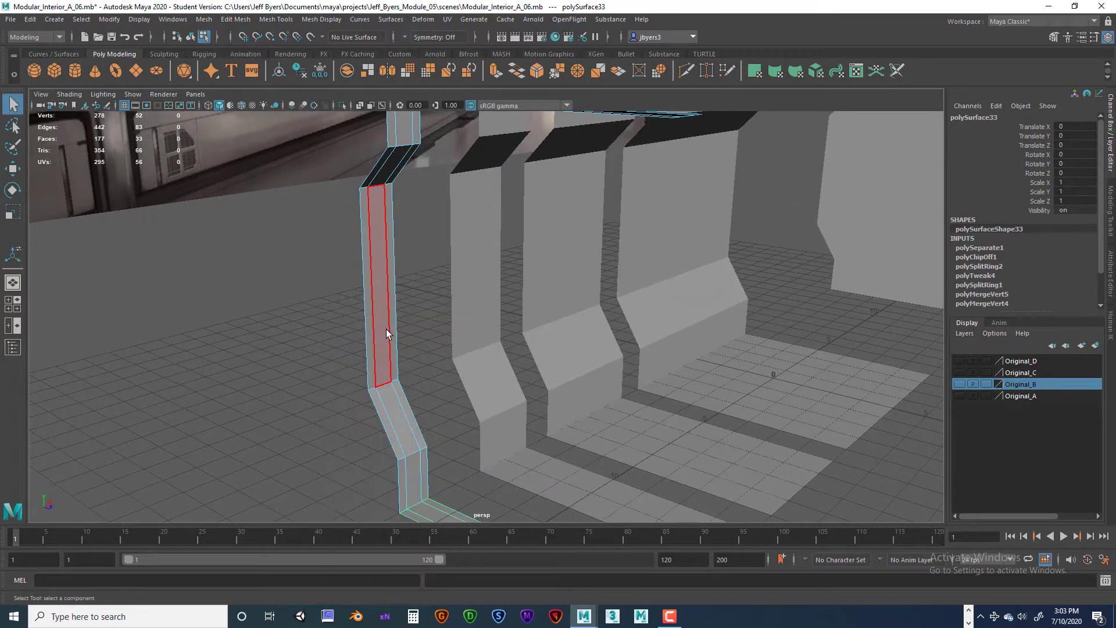
{"action": "left_click", "coordinate": [392, 390]}
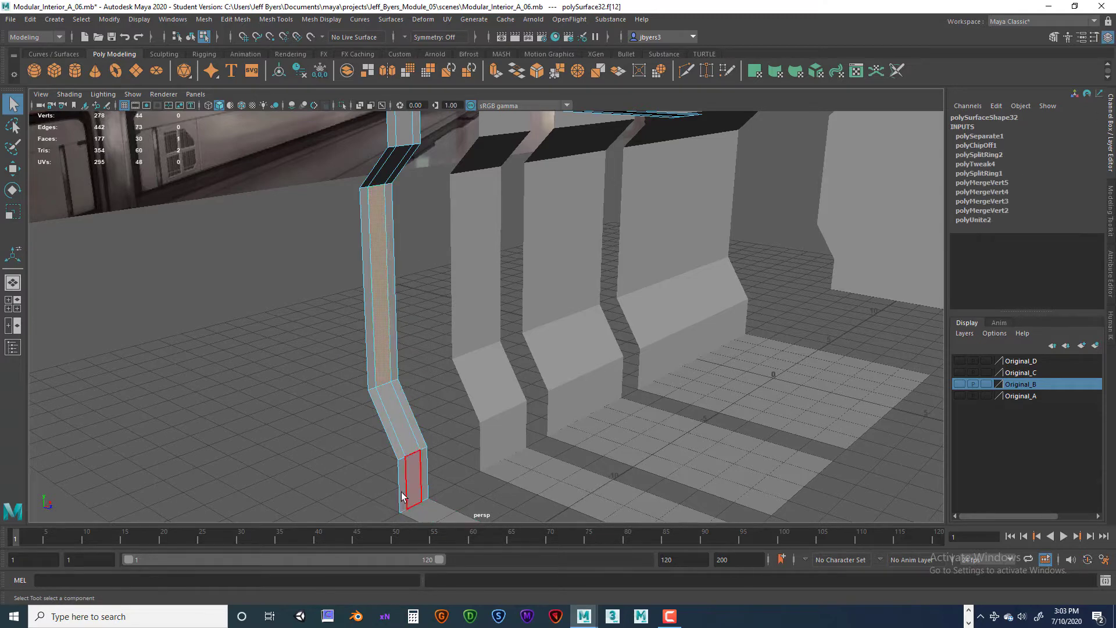
{"action": "left_click", "coordinate": [418, 464]}
{"action": "left_click", "coordinate": [382, 353], "text": "shift"}
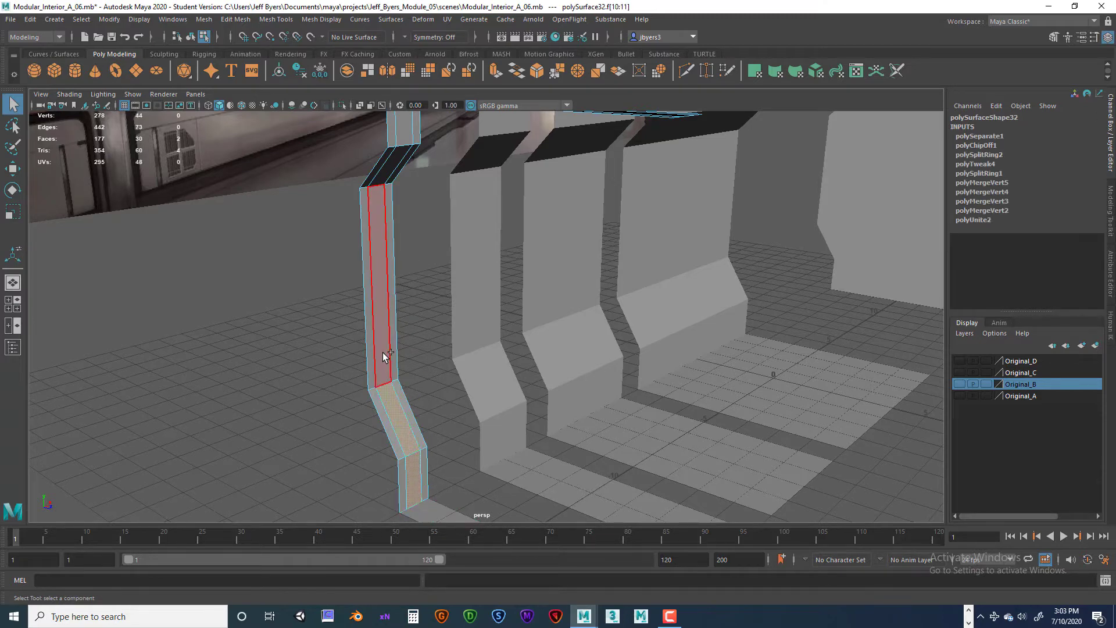
{"action": "left_click_drag", "start_coordinate": [409, 280], "coordinate": [442, 259], "text": "alt"}
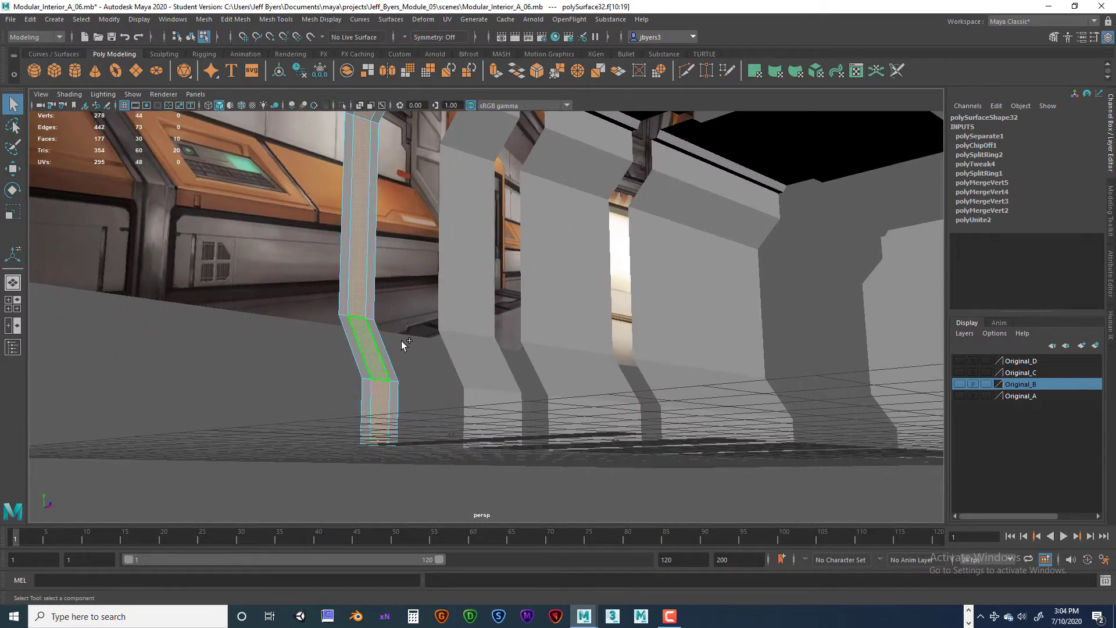
{"action": "left_click_drag", "start_coordinate": [401, 341], "coordinate": [423, 368], "text": "alt"}
{"action": "middle_click_drag", "start_coordinate": [424, 369], "coordinate": [373, 342], "text": "alt"}
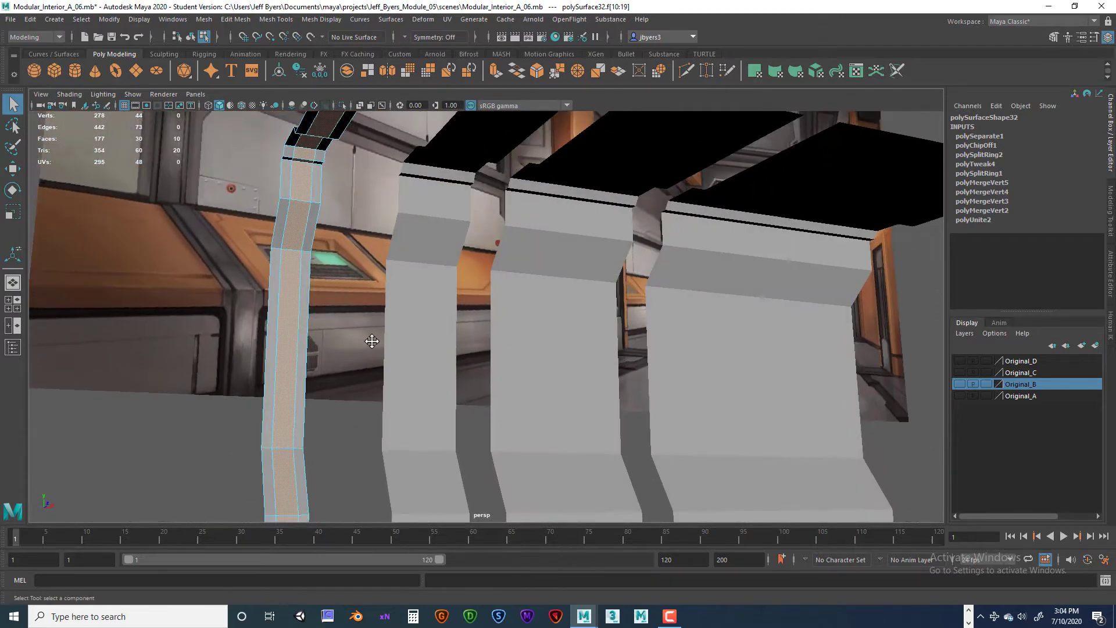
{"action": "left_click_drag", "start_coordinate": [372, 341], "coordinate": [405, 412], "text": "alt"}
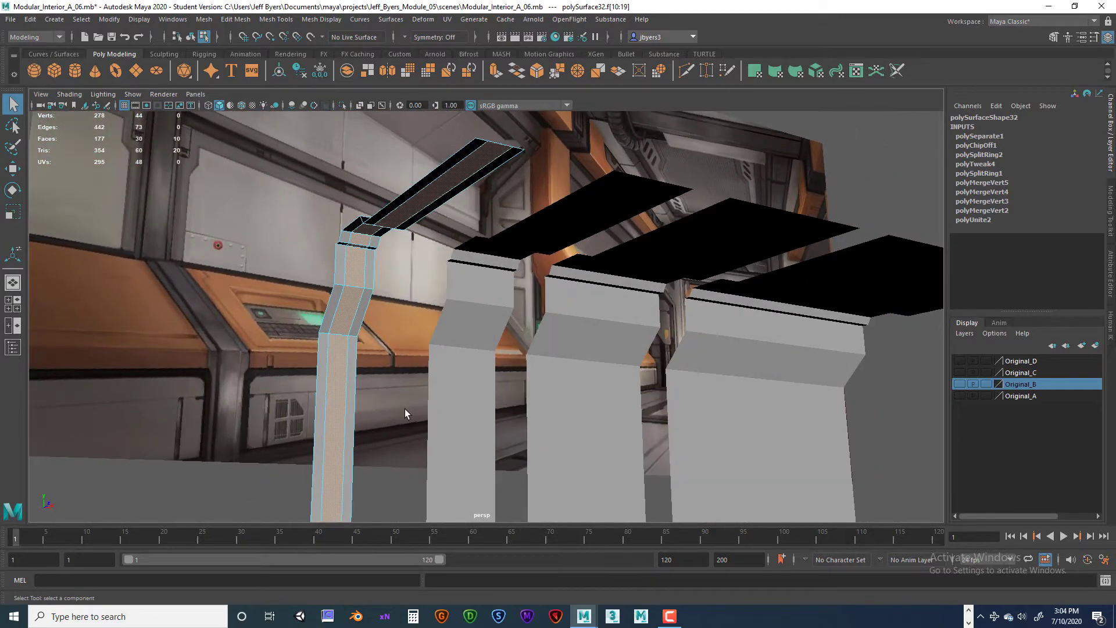
{"action": "key", "text": "ctrl+e"}
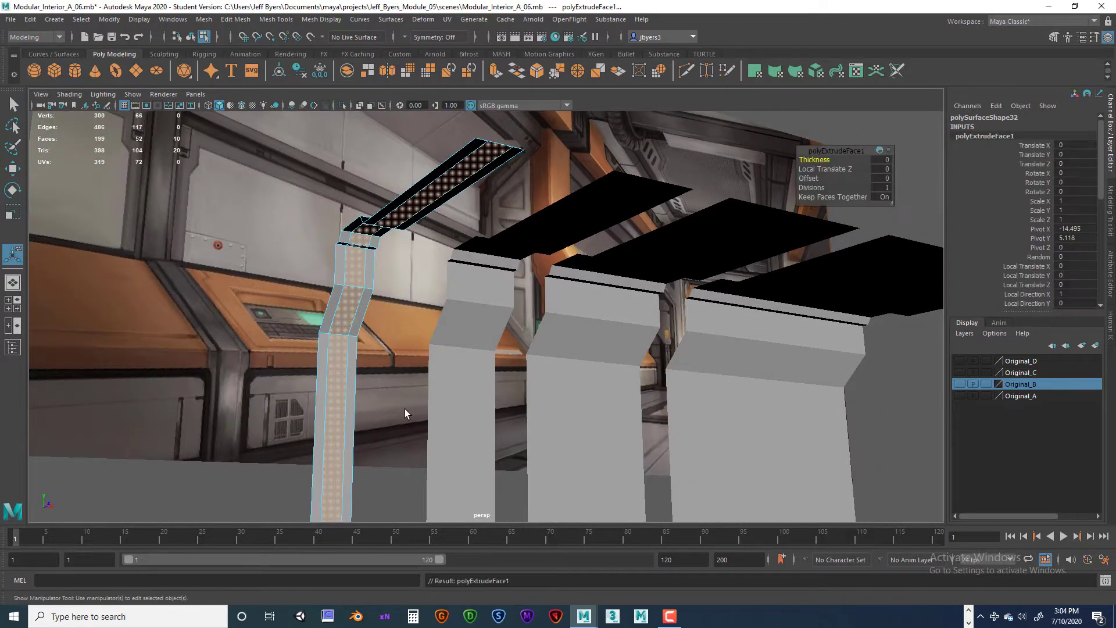
{"action": "left_click_drag", "start_coordinate": [406, 410], "coordinate": [461, 440], "text": "alt"}
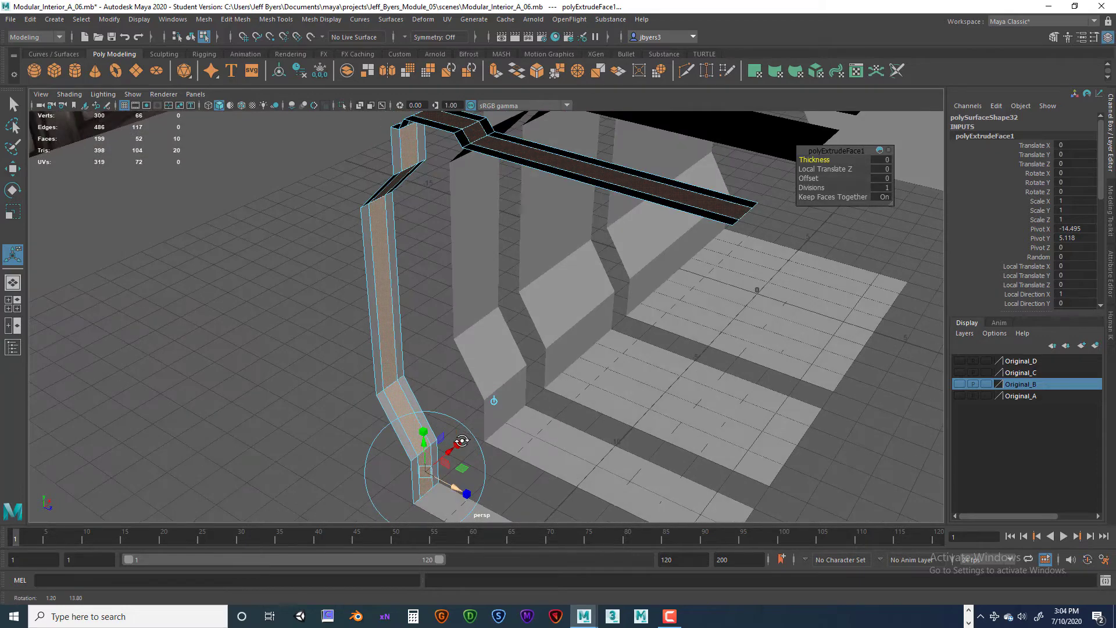
{"action": "left_click_drag", "start_coordinate": [452, 491], "coordinate": [458, 491]}
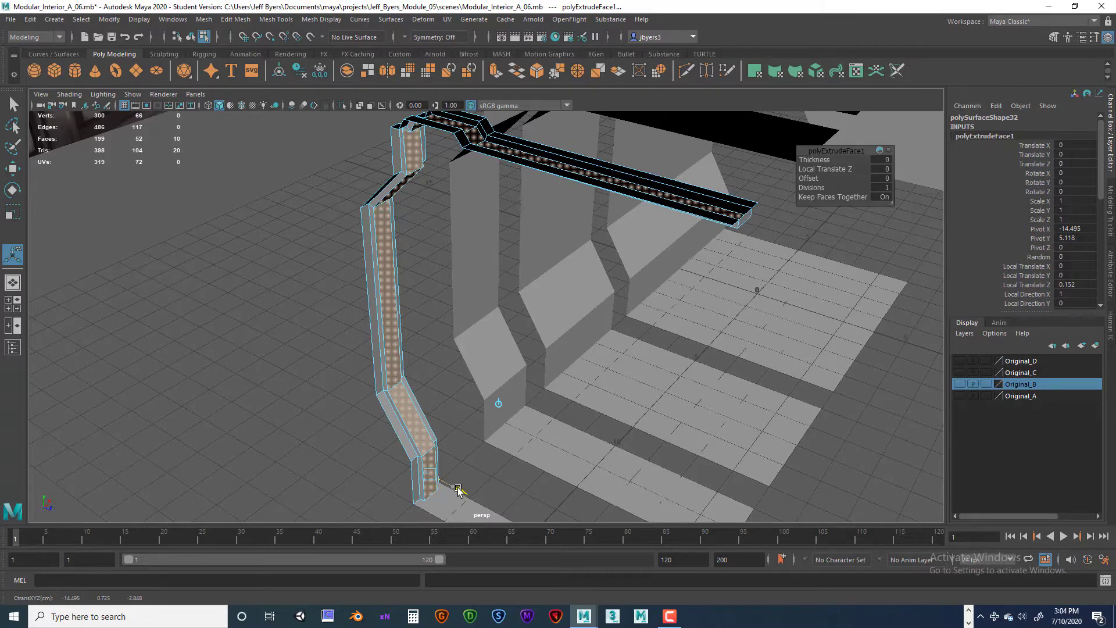
{"action": "left_click_drag", "start_coordinate": [458, 491], "coordinate": [459, 490]}
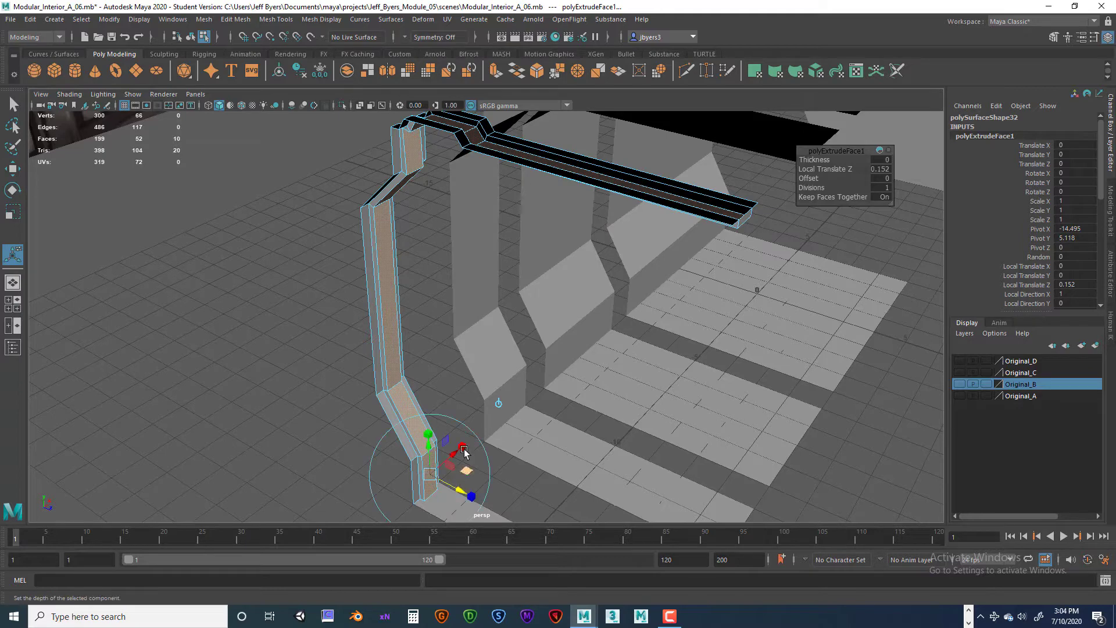
Delete the small cap face that closes the extruded strip at the free end of the narrow module's ceiling
{"action": "right_click_drag", "start_coordinate": [382, 277], "coordinate": [375, 346]}
{"action": "left_click_drag", "start_coordinate": [501, 416], "coordinate": [571, 418], "text": "alt"}
{"action": "middle_click_drag", "start_coordinate": [571, 418], "coordinate": [235, 423], "text": "alt"}
{"action": "mouse_move", "coordinate": [425, 442]}
{"action": "left_mouse_down", "text": "alt"}
{"action": "mouse_move", "coordinate": [449, 431]}
{"action": "mouse_move", "coordinate": [427, 438]}
{"action": "left_mouse_up", "text": "alt"}
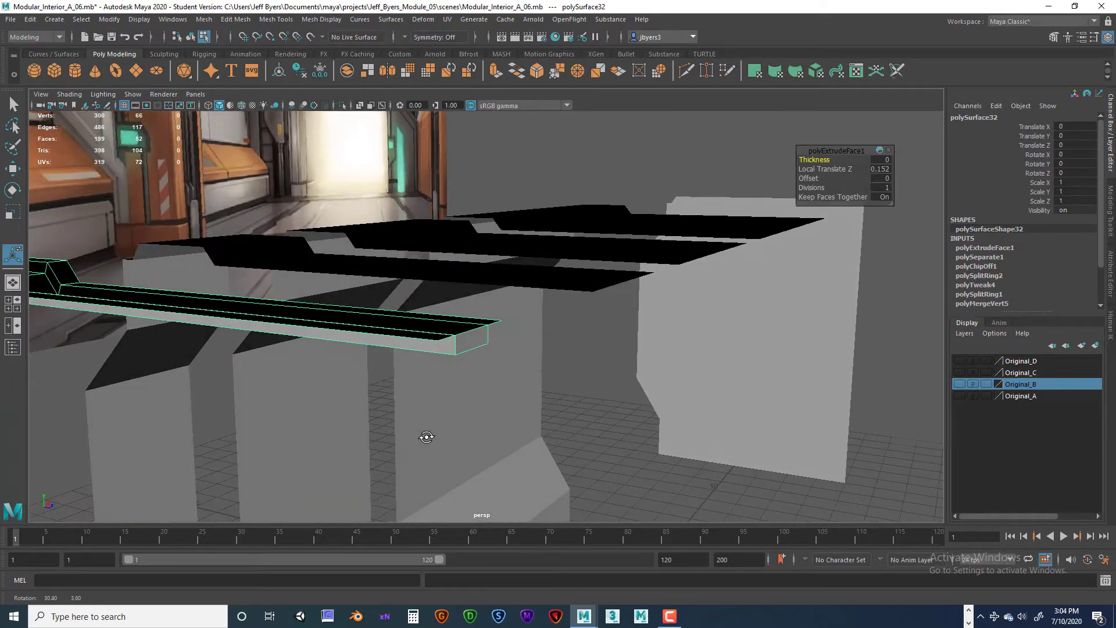
{"action": "left_click", "coordinate": [471, 351]}
{"action": "right_click_drag", "start_coordinate": [471, 347], "coordinate": [470, 341]}
{"action": "key", "text": "q"}
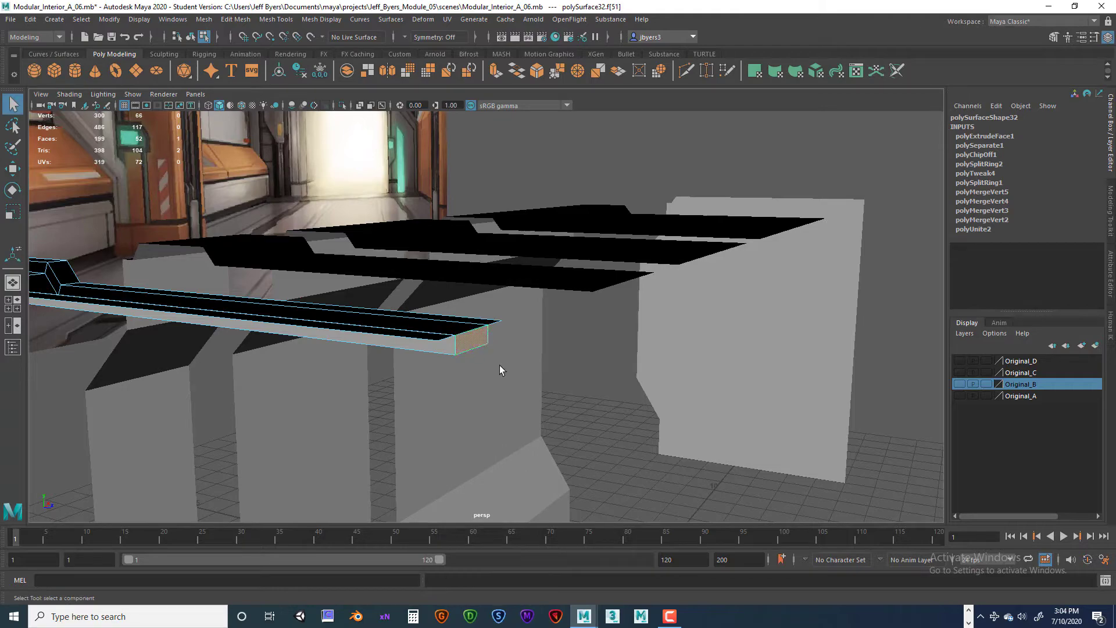
{"action": "key", "text": "Delete"}
Extrude the narrow module's two long outer border edges along wall and ceiling, excluding the short edges at the ceiling and floor ends
{"action": "left_click_drag", "start_coordinate": [484, 350], "coordinate": [312, 407], "text": "alt"}
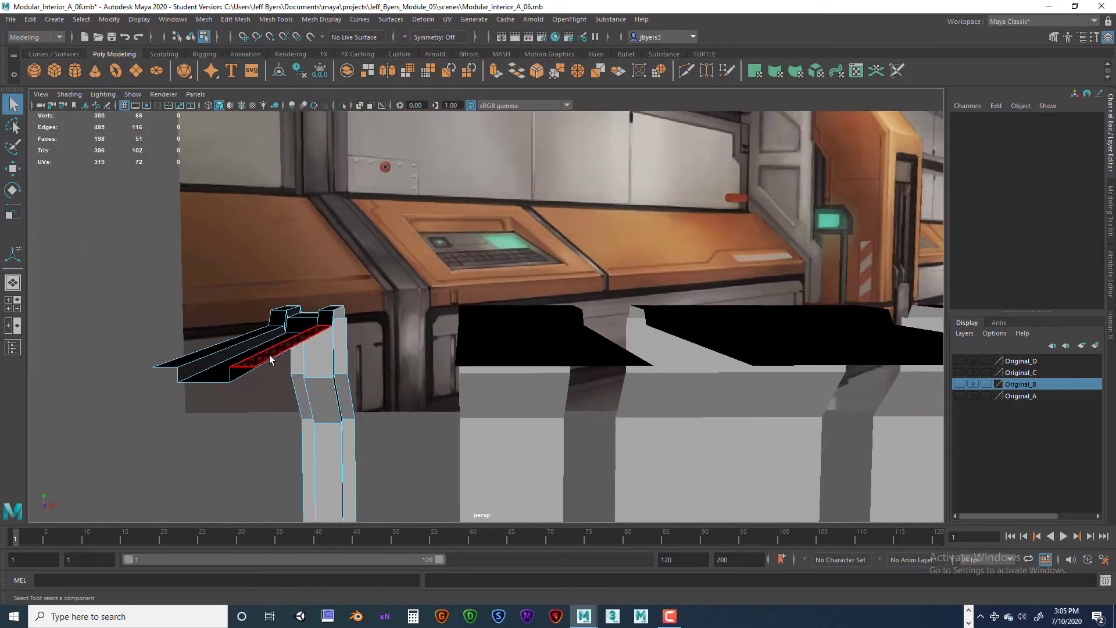
{"action": "left_click_drag", "start_coordinate": [280, 362], "coordinate": [324, 296], "text": "alt"}
{"action": "right_click_drag", "start_coordinate": [324, 296], "coordinate": [324, 330]}
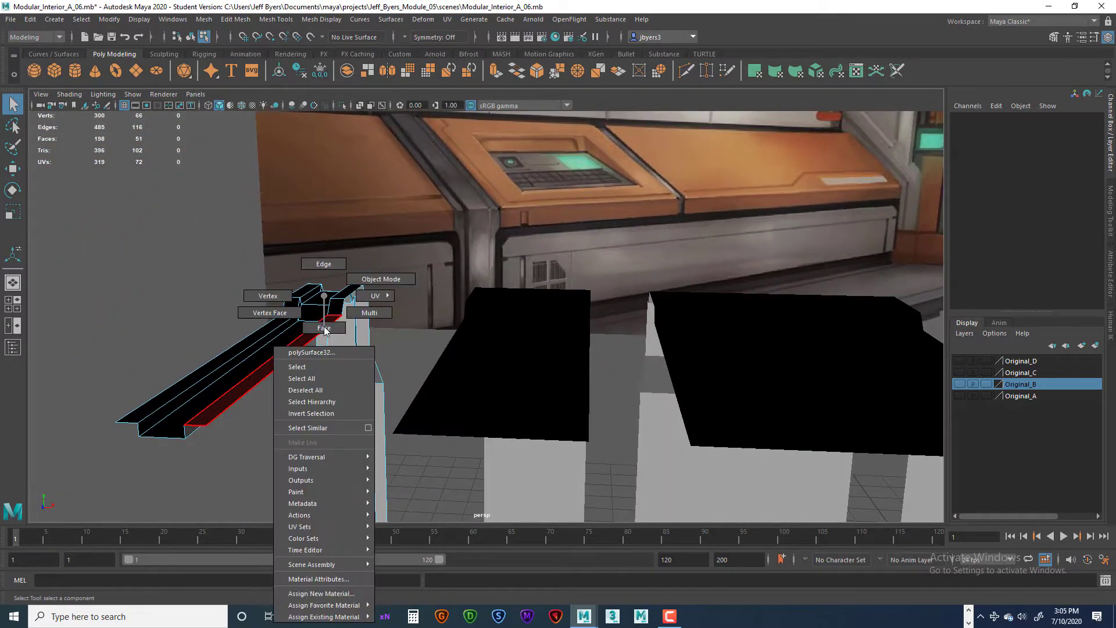
{"action": "right_click_drag", "start_coordinate": [323, 267], "coordinate": [324, 268]}
{"action": "double_click", "coordinate": [295, 355]}
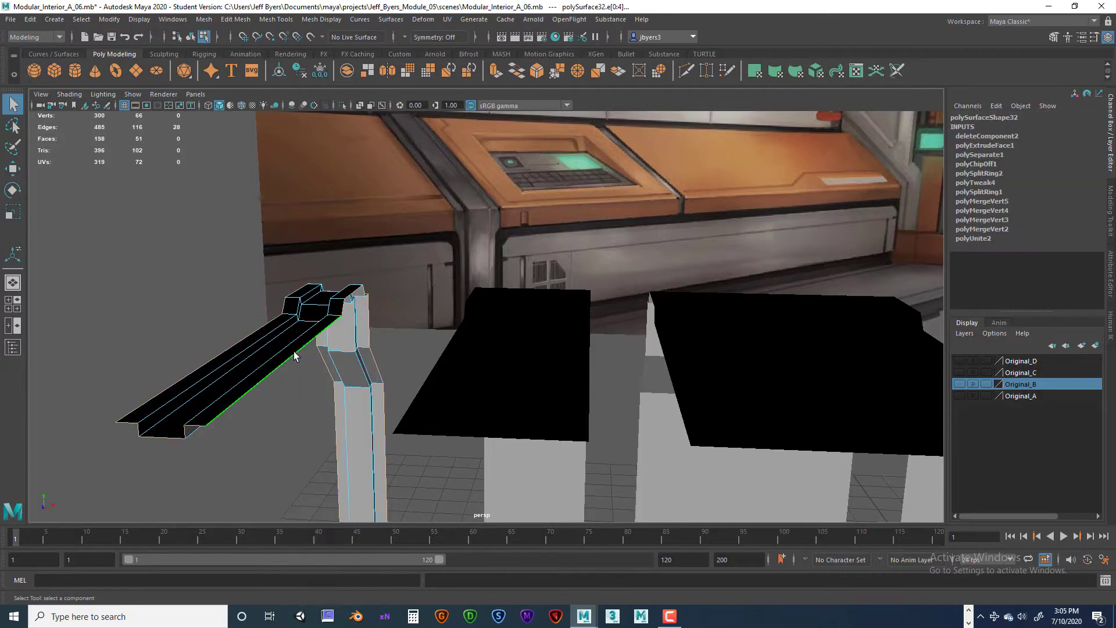
{"action": "left_click_drag", "start_coordinate": [265, 378], "coordinate": [334, 339], "text": "alt"}
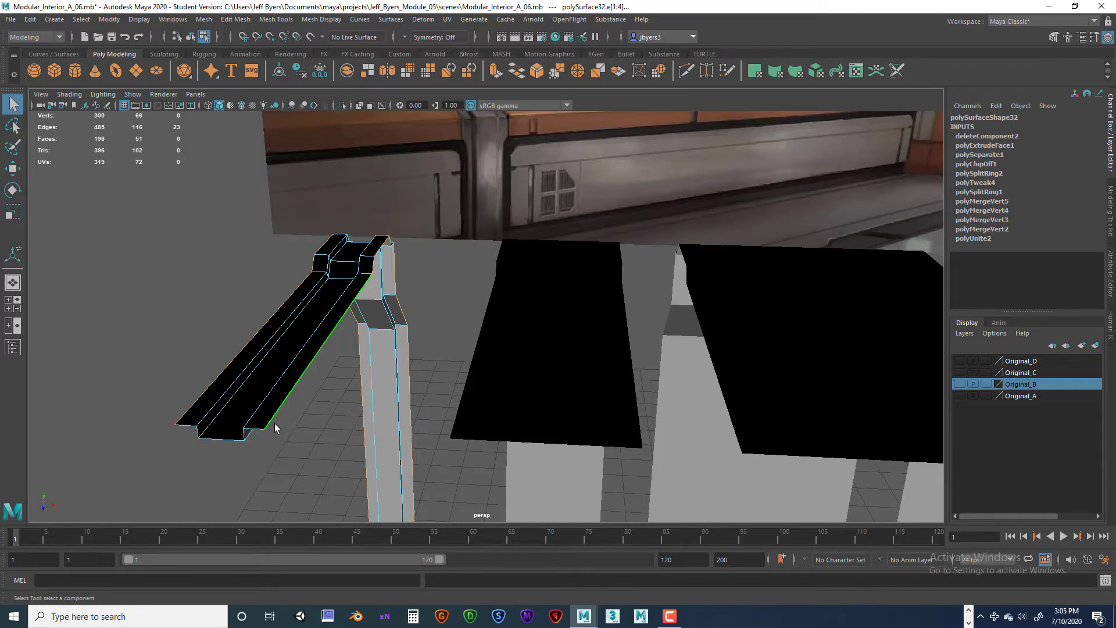
{"action": "mouse_move", "coordinate": [275, 424]}
{"action": "left_mouse_down", "text": "alt"}
{"action": "mouse_move", "coordinate": [282, 379]}
{"action": "mouse_move", "coordinate": [342, 398]}
{"action": "left_mouse_up", "text": "alt"}
{"action": "middle_click_drag", "start_coordinate": [341, 399], "coordinate": [334, 192], "text": "alt"}
{"action": "middle_click_drag", "start_coordinate": [334, 500], "coordinate": [338, 443], "text": "alt"}
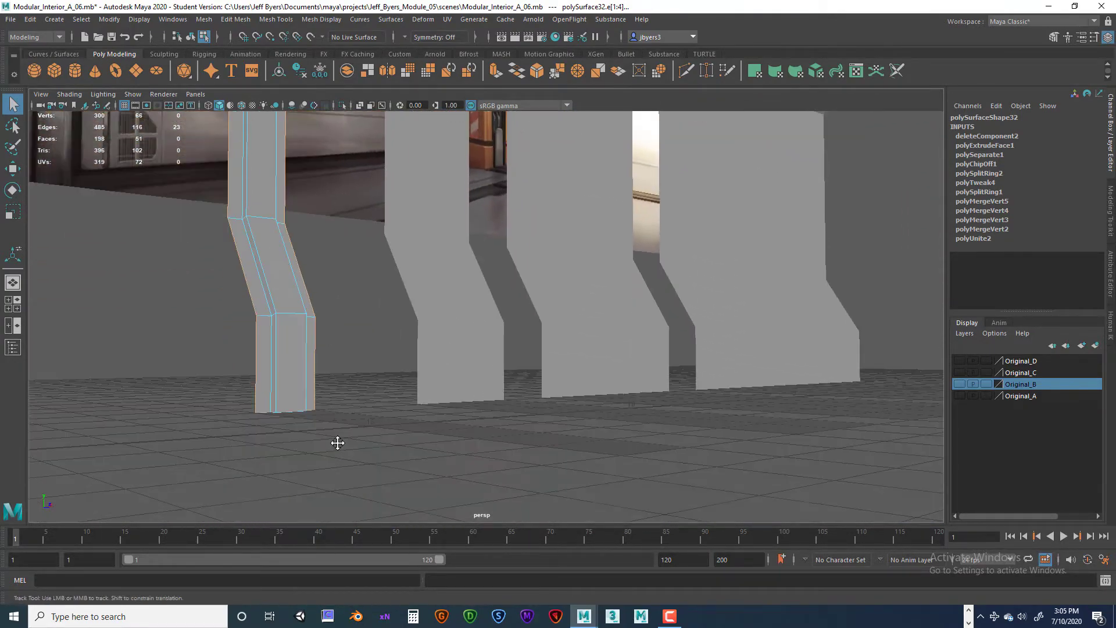
{"action": "left_click_drag", "start_coordinate": [337, 443], "coordinate": [434, 438], "text": "alt"}
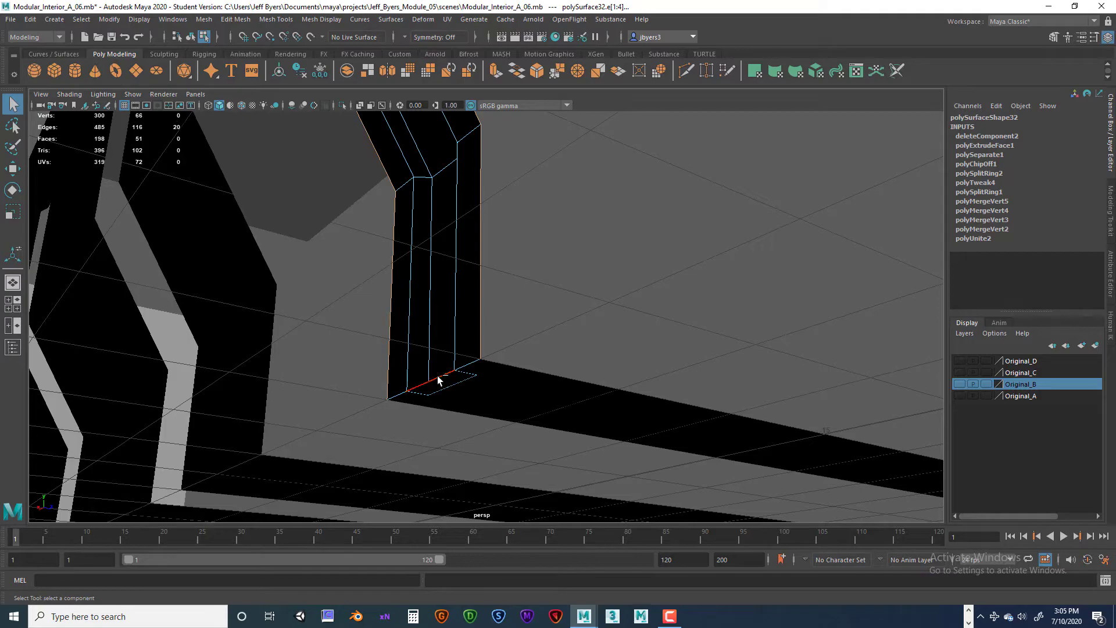
{"action": "left_click_drag", "start_coordinate": [532, 393], "coordinate": [493, 382], "text": "alt"}
{"action": "middle_click_drag", "start_coordinate": [493, 382], "coordinate": [436, 390], "text": "alt"}
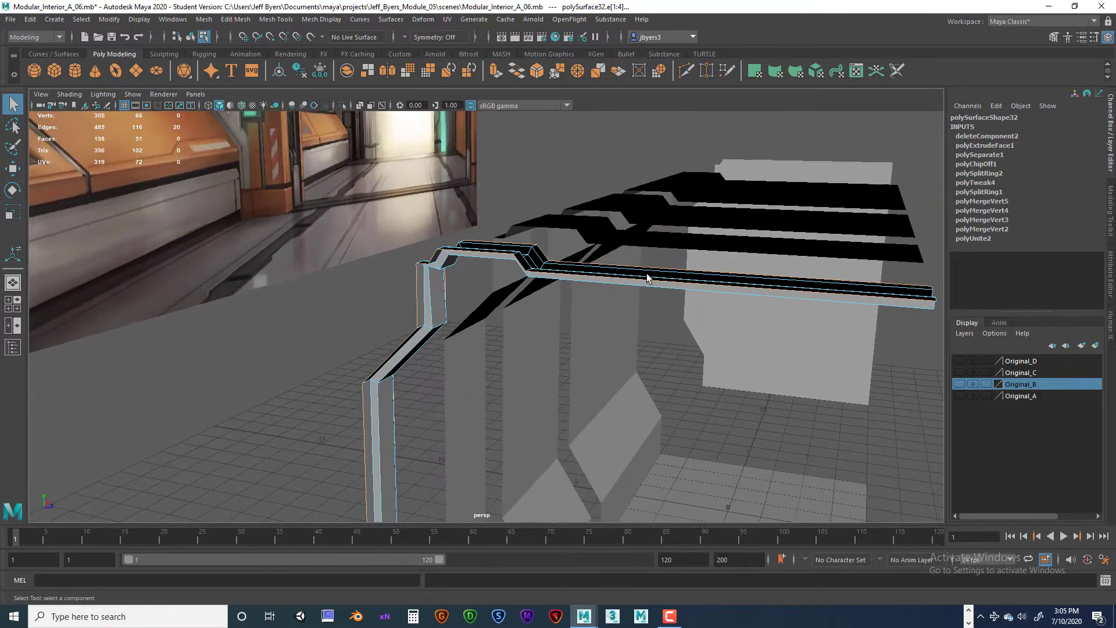
{"action": "left_click_drag", "start_coordinate": [630, 277], "coordinate": [536, 305], "text": "alt"}
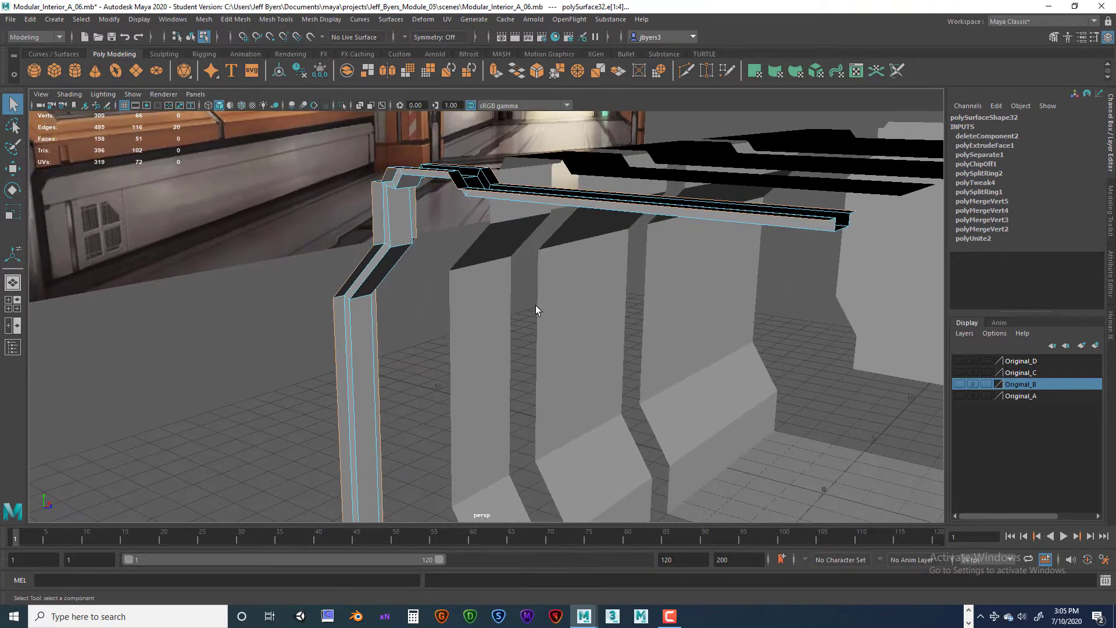
{"action": "middle_click_drag", "start_coordinate": [536, 305], "coordinate": [581, 217], "text": "alt"}
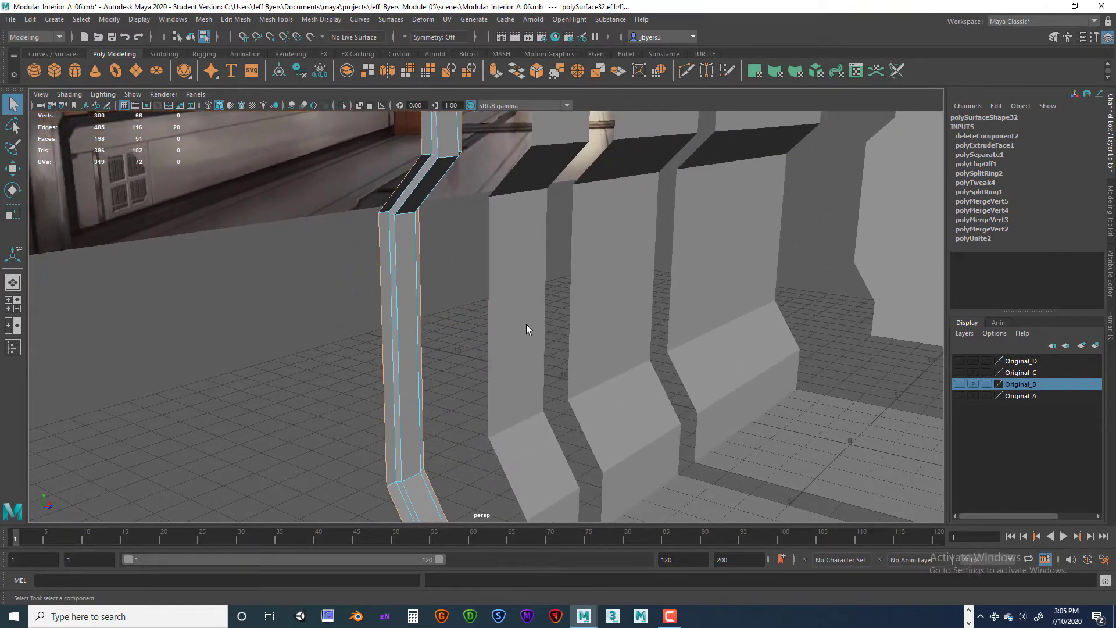
{"action": "key", "text": "ctrl+e"}
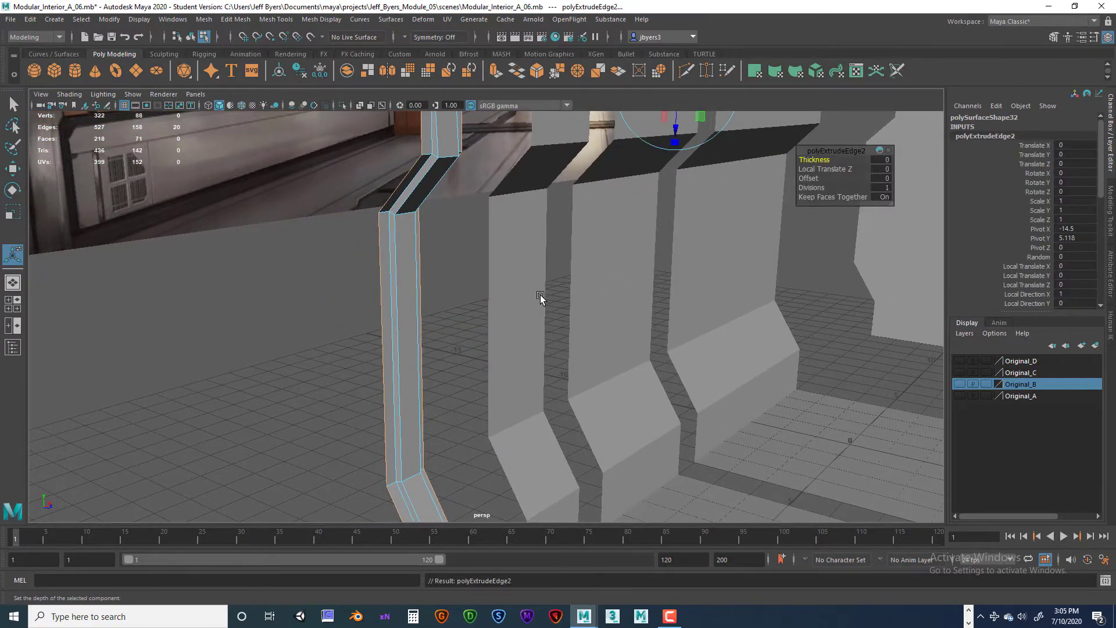
Extrude the border edges of the narrow wall-and-ceiling frame to a local Z of about -0.386 and deselect it in object mode
{"action": "left_click_drag", "start_coordinate": [543, 298], "coordinate": [591, 347], "text": "alt"}
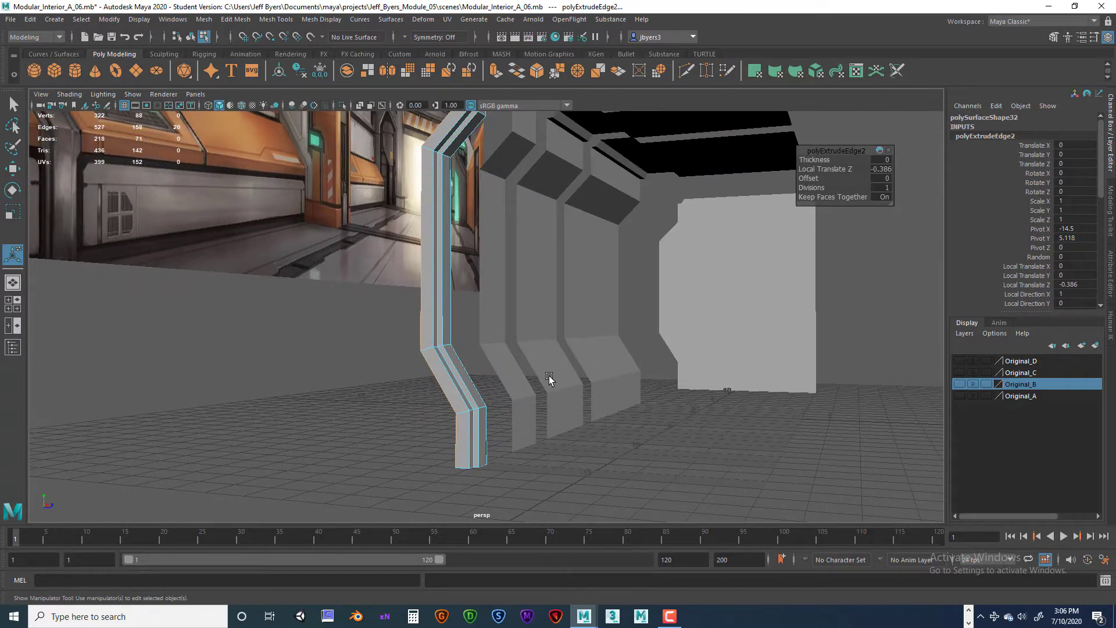
{"action": "left_click_drag", "start_coordinate": [549, 376], "coordinate": [555, 289], "text": "alt"}
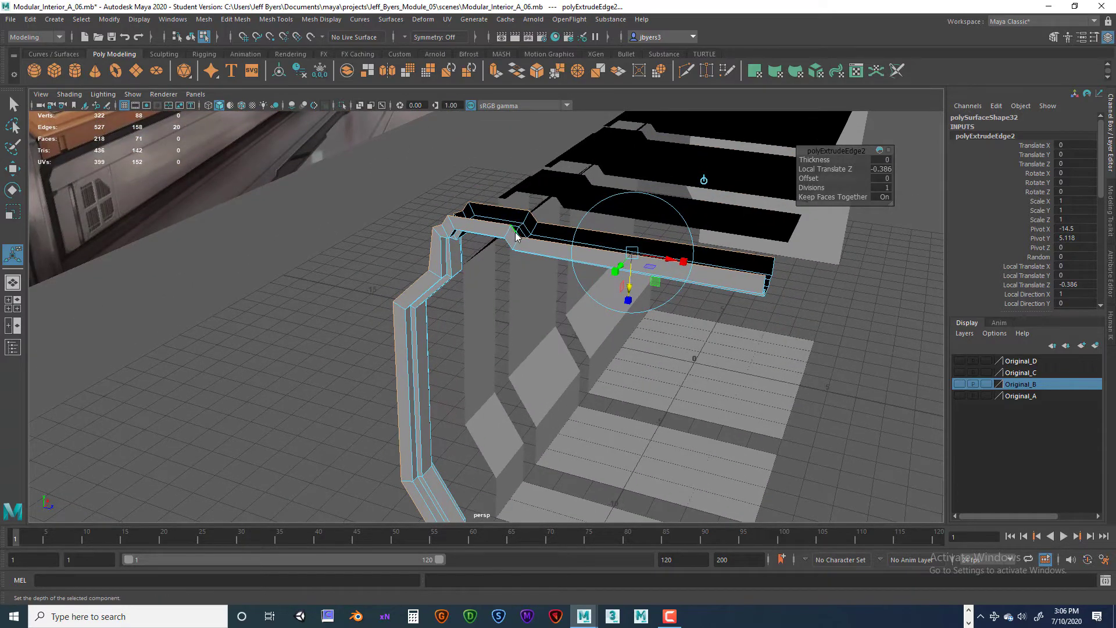
{"action": "right_click_drag", "start_coordinate": [515, 235], "coordinate": [644, 353]}
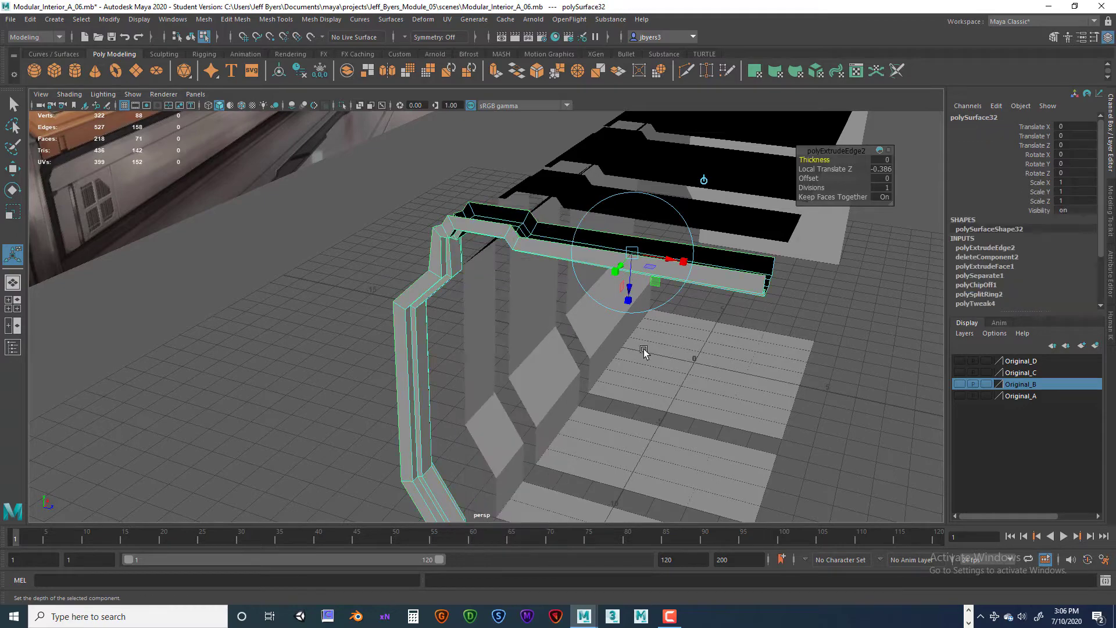
{"action": "left_click", "coordinate": [857, 308]}
Select the narrow floor strip below the frame as an object and center its pivot
{"action": "left_click_drag", "start_coordinate": [857, 308], "coordinate": [606, 307], "text": "alt"}
{"action": "left_click_drag", "start_coordinate": [568, 289], "coordinate": [542, 306], "text": "alt"}
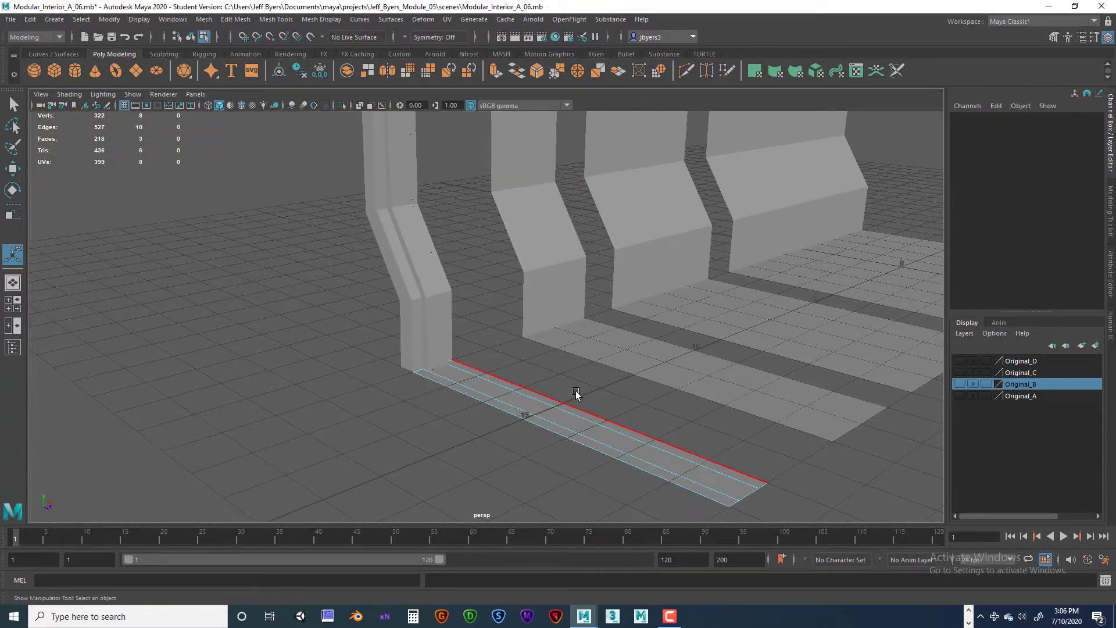
{"action": "left_click", "coordinate": [575, 391]}
{"action": "left_click_drag", "start_coordinate": [576, 392], "coordinate": [606, 331], "text": "alt"}
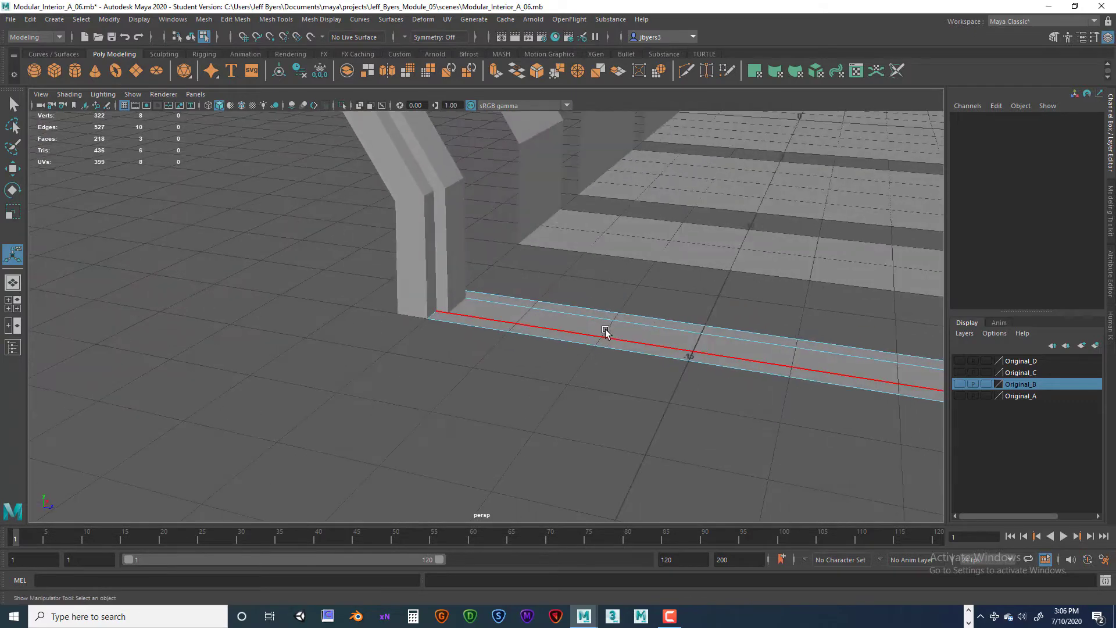
{"action": "right_click_drag", "start_coordinate": [603, 295], "coordinate": [601, 366]}
{"action": "left_click_drag", "start_coordinate": [601, 367], "coordinate": [750, 336], "text": "alt"}
{"action": "left_click_drag", "start_coordinate": [831, 238], "coordinate": [919, 235], "text": "alt"}
{"action": "key", "text": "w"}
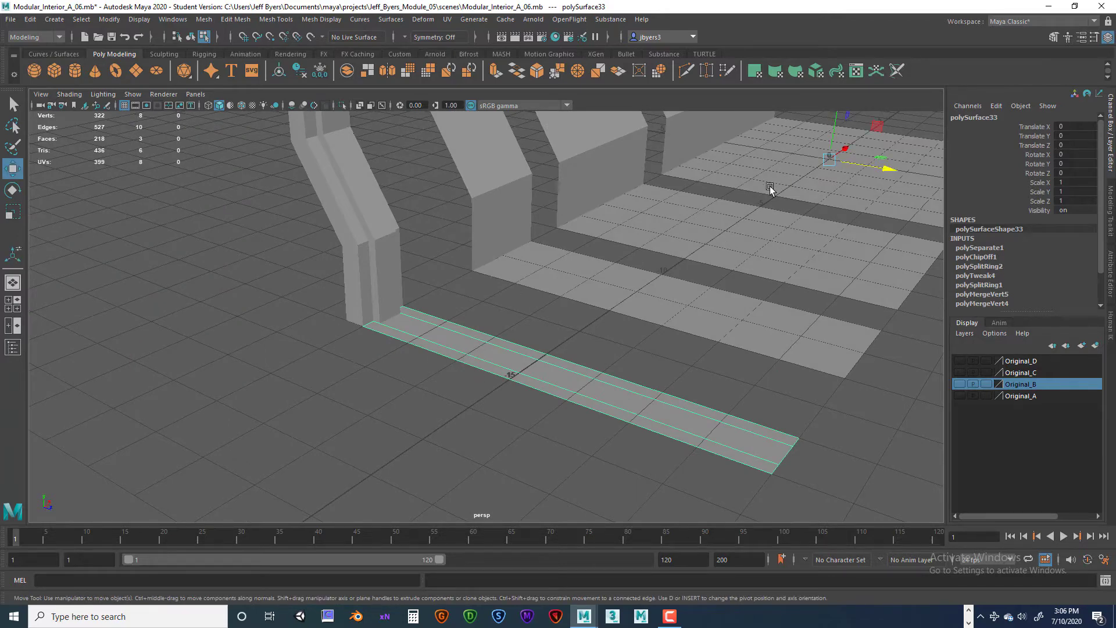
{"action": "left_click_drag", "start_coordinate": [773, 182], "coordinate": [734, 208], "text": "alt"}
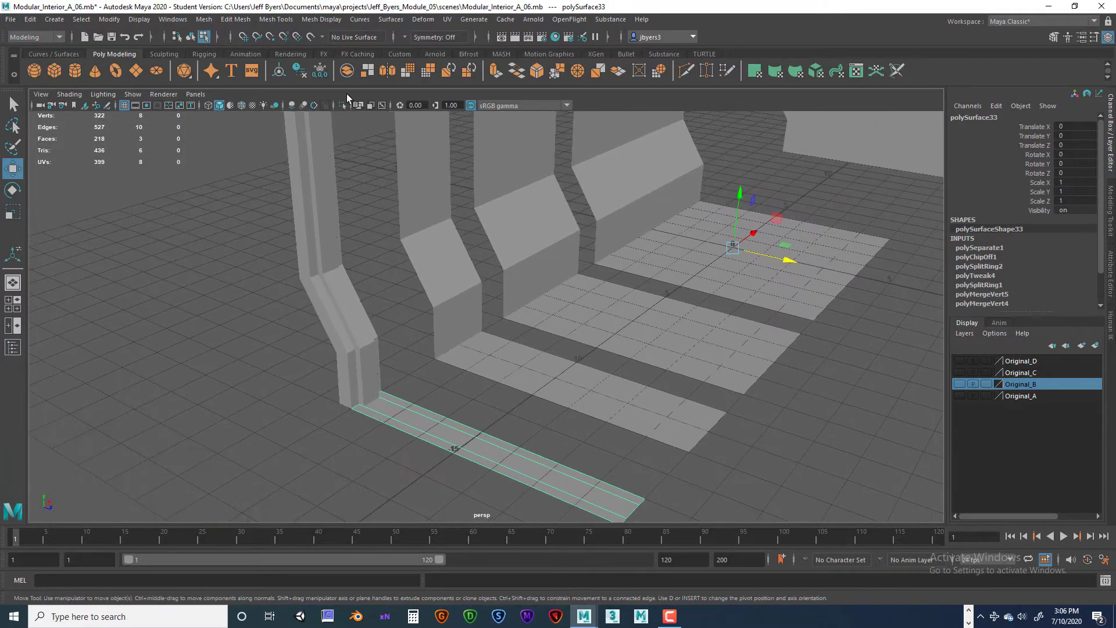
{"action": "left_click", "coordinate": [279, 70]}
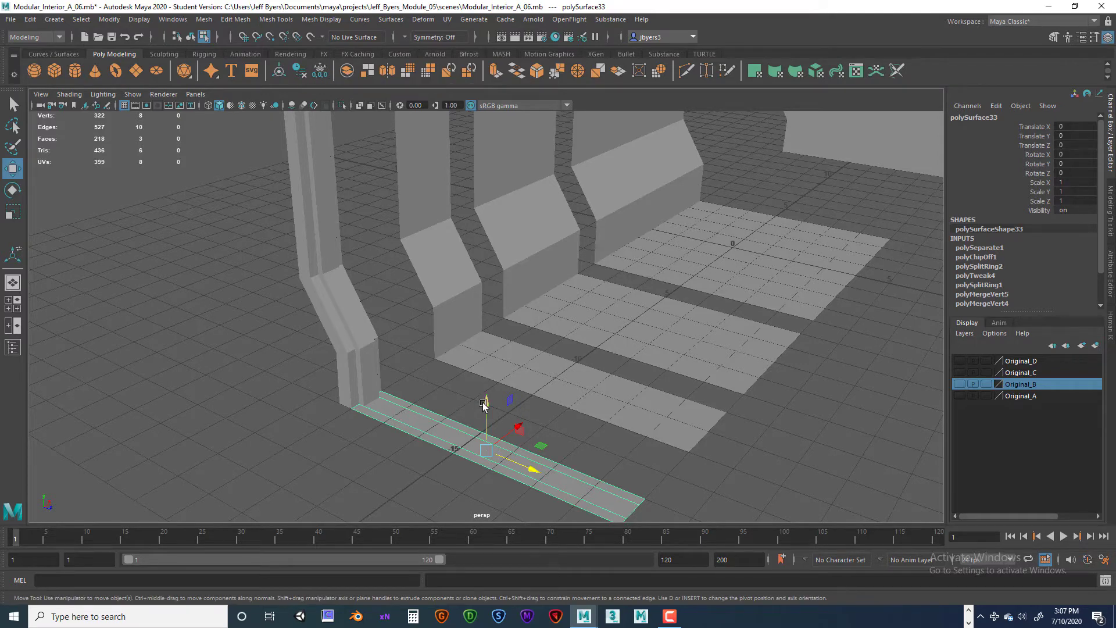
{"action": "left_click_drag", "start_coordinate": [486, 407], "coordinate": [477, 429]}
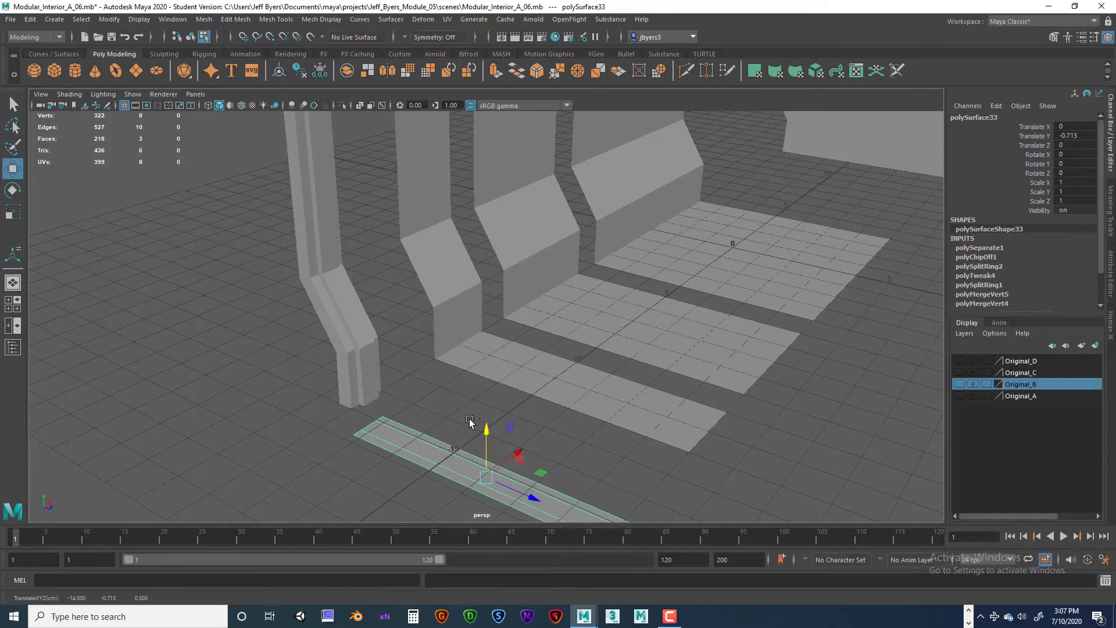
{"action": "key", "text": "ctrl+z"}
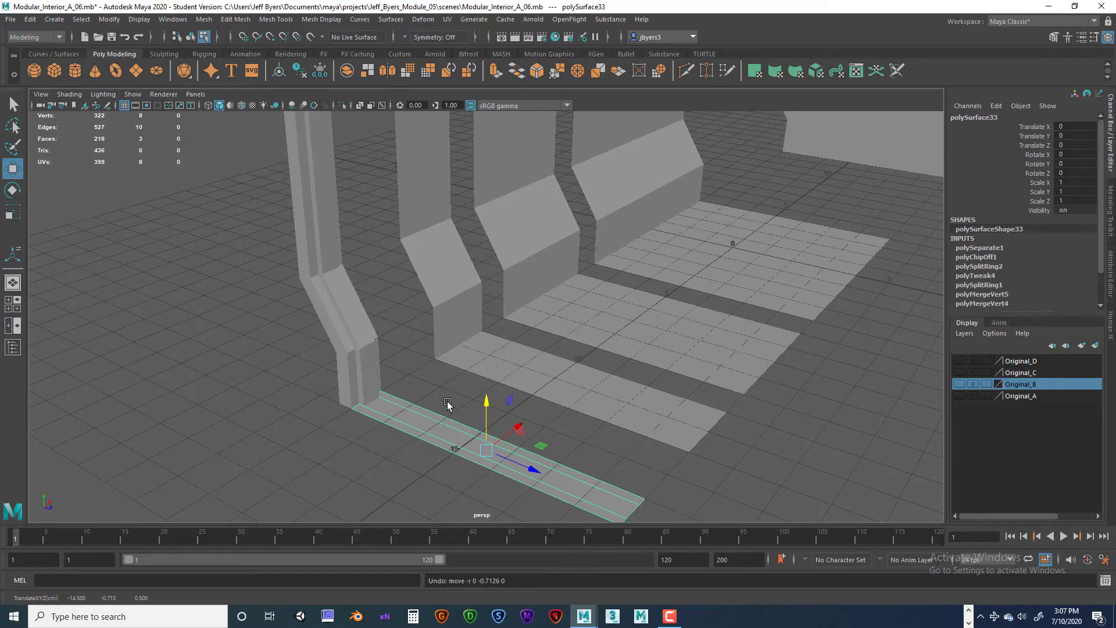
{"action": "key", "text": "ctrl+z"}
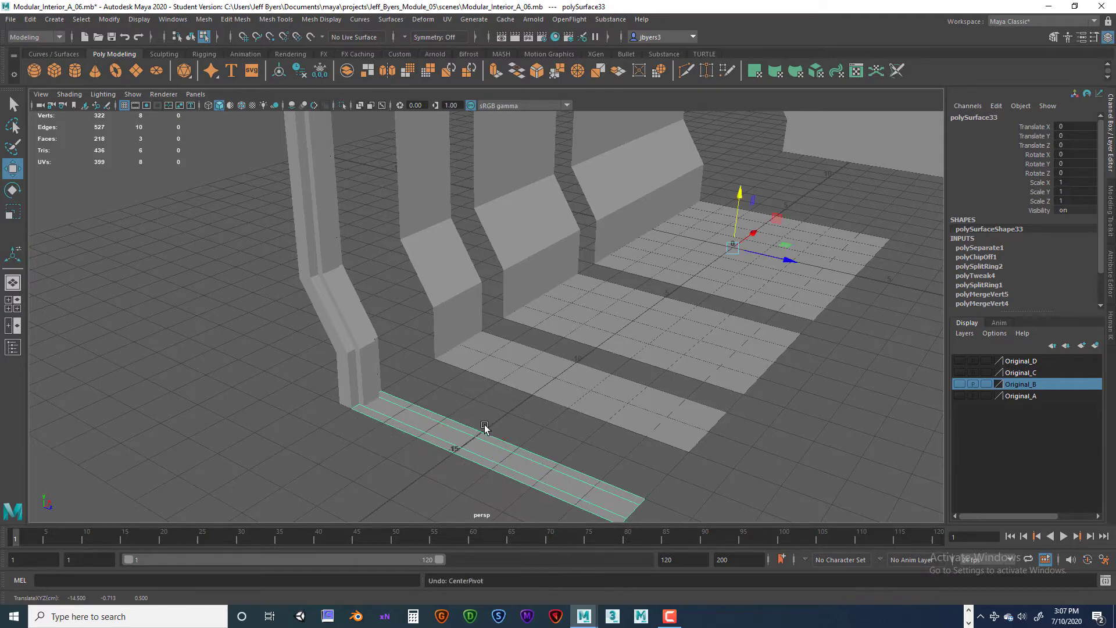
{"action": "key", "text": "shift+z"}
Lower the narrow floor strip to a Translate Y of about -0.34 and turn on wireframe on shaded display
{"action": "left_click_drag", "start_coordinate": [485, 413], "coordinate": [395, 352]}
{"action": "scroll", "coordinate": [388, 320], "scroll_direction": "up", "scroll_amount": 8}
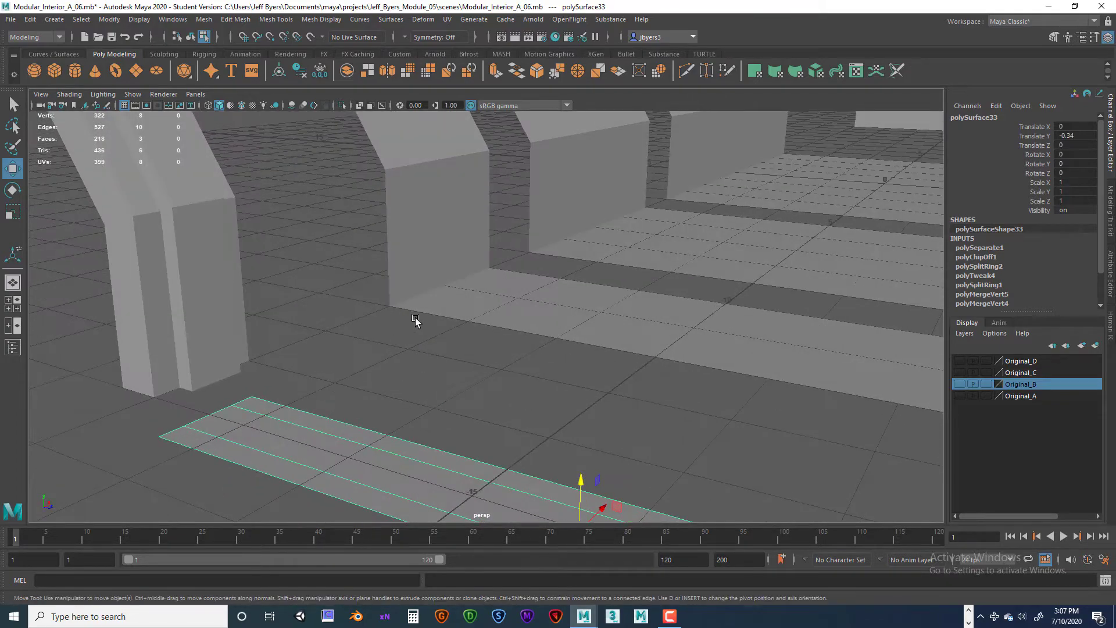
{"action": "left_click", "coordinate": [241, 105]}
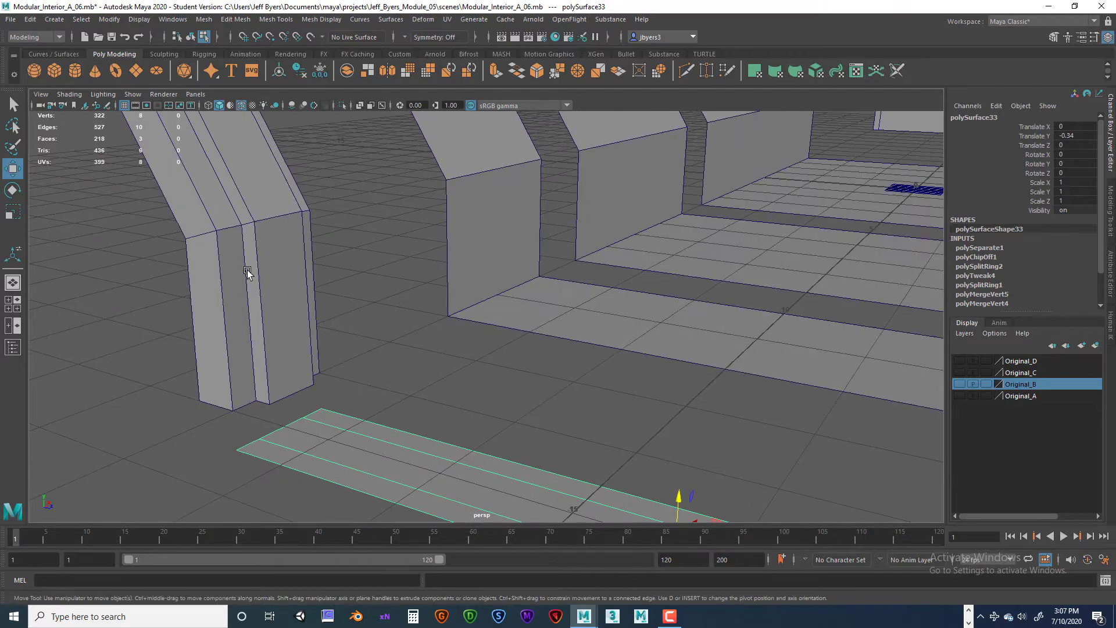
{"action": "left_click_drag", "start_coordinate": [330, 243], "coordinate": [468, 295], "text": "alt"}
{"action": "scroll", "coordinate": [484, 295], "scroll_direction": "down", "scroll_amount": 3}
{"action": "scroll", "coordinate": [484, 294], "scroll_direction": "up", "scroll_amount": 3}
Try extruding the floor strip's wide middle face downward to a local Z of about -0.079
{"action": "right_click_drag", "start_coordinate": [425, 296], "coordinate": [423, 328]}
{"action": "left_click", "coordinate": [419, 375]}
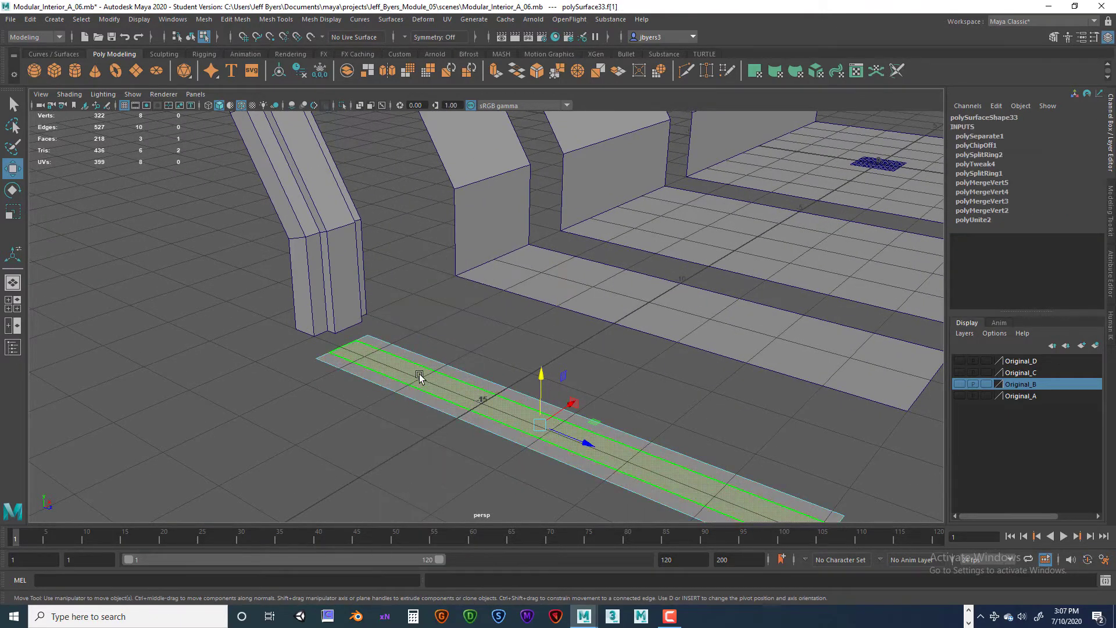
{"action": "left_click", "coordinate": [455, 390]}
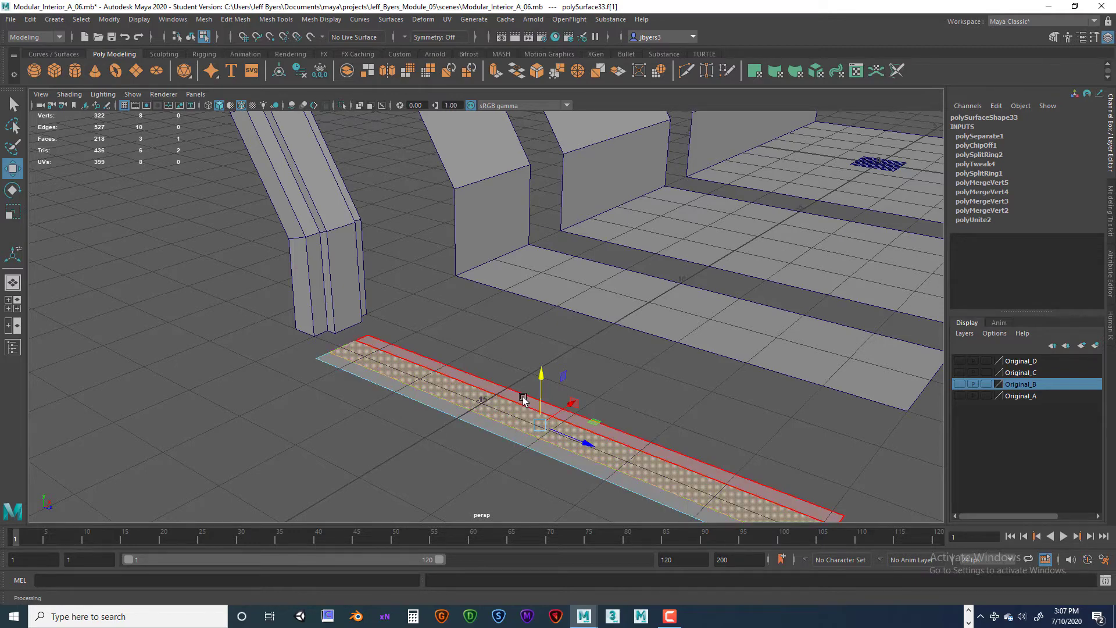
{"action": "key", "text": "ctrl+e"}
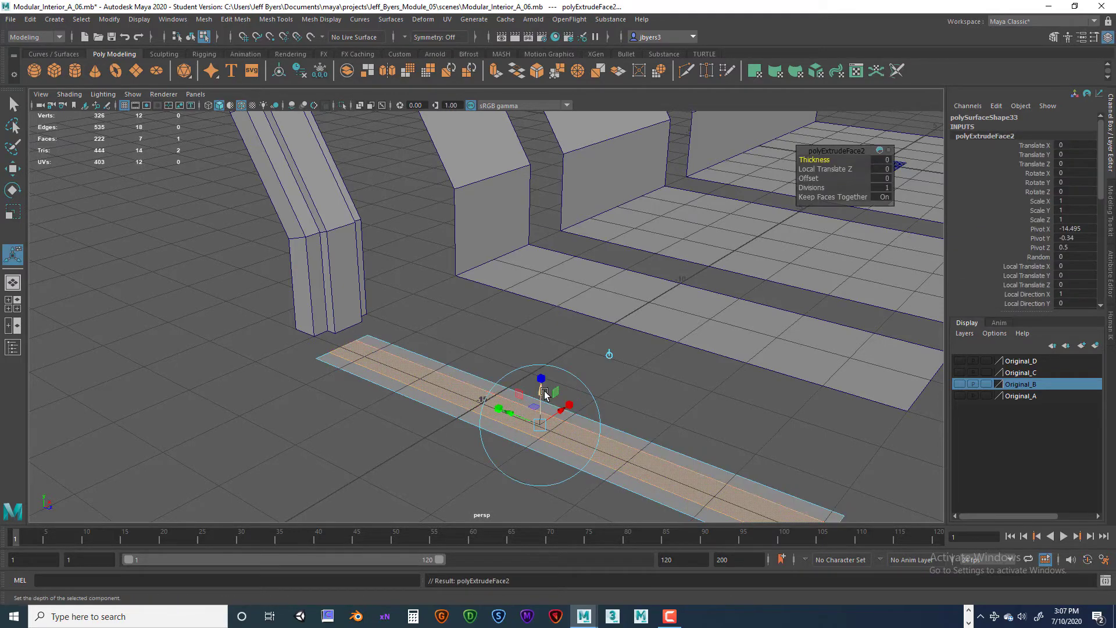
{"action": "left_click_drag", "start_coordinate": [542, 388], "coordinate": [535, 404]}
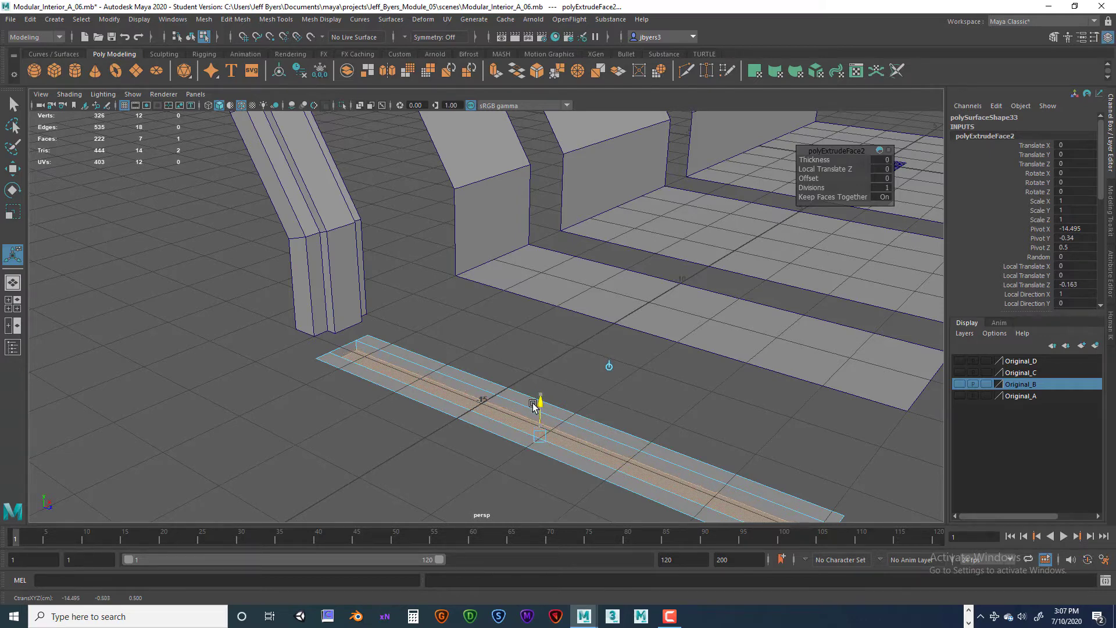
{"action": "left_click", "coordinate": [533, 404]}
{"action": "left_click", "coordinate": [541, 400]}
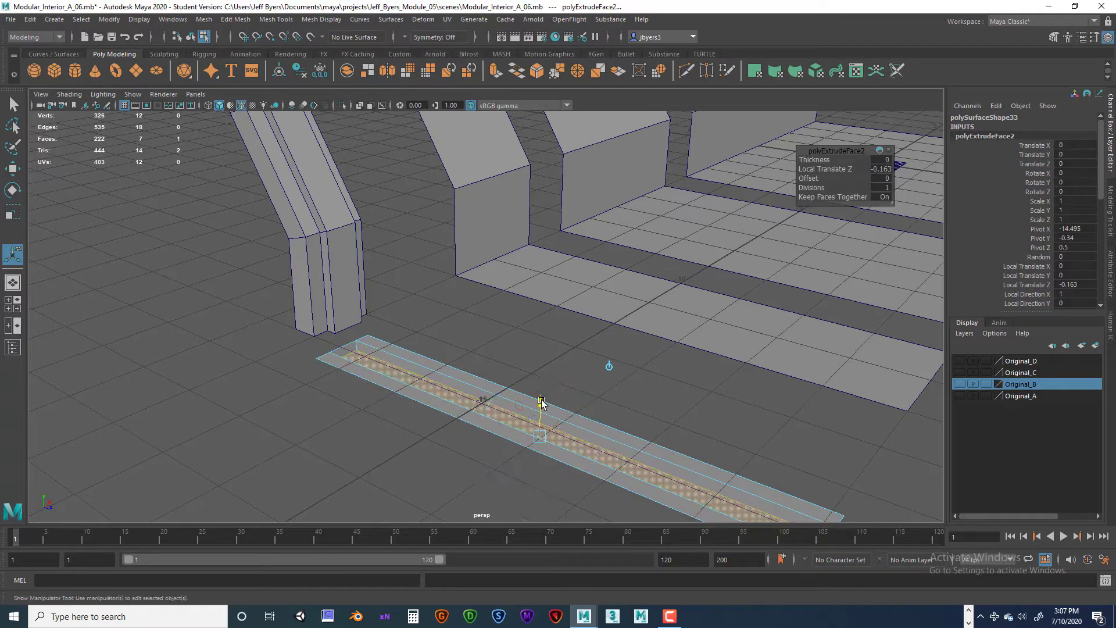
{"action": "left_click_drag", "start_coordinate": [541, 401], "coordinate": [545, 323]}
{"action": "left_click", "coordinate": [535, 395]}
{"action": "scroll", "coordinate": [535, 342], "scroll_direction": "down", "scroll_amount": 2}
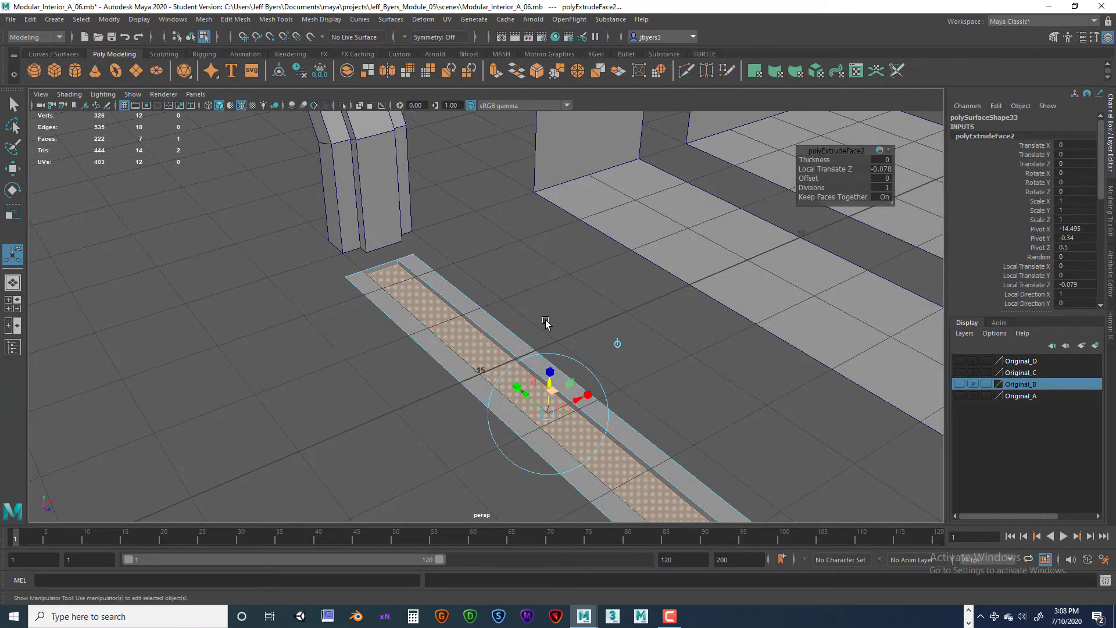
Undo the middle face extrusion and return the floor strip to object mode
{"action": "key", "text": "ctrl+z"}
{"action": "key", "text": "ctrl+z"}
{"action": "key", "text": "ctrl+z"}
{"action": "key", "text": "ctrl+z"}
{"action": "right_click", "coordinate": [459, 340]}
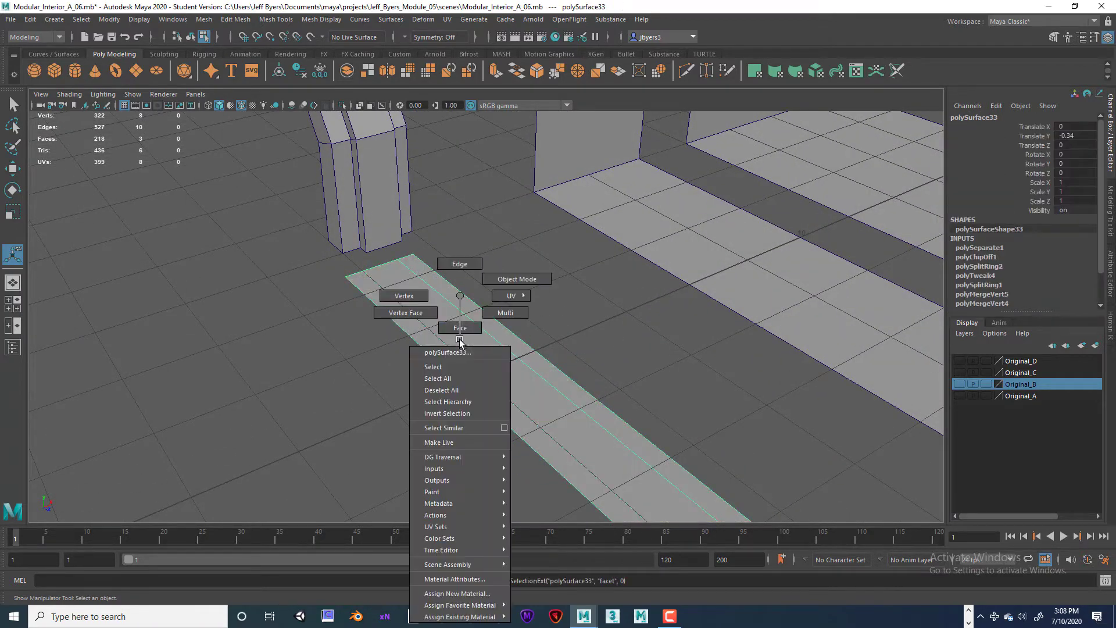
{"action": "right_click_drag", "start_coordinate": [459, 340], "coordinate": [453, 365]}
Insert four lengthwise edge loops in the floor strip's middle face, two close together near each of its long edges
{"action": "mouse_move", "coordinate": [504, 353]}
{"action": "left_mouse_down", "text": "alt"}
{"action": "mouse_move", "coordinate": [506, 363]}
{"action": "mouse_move", "coordinate": [493, 351]}
{"action": "mouse_move", "coordinate": [486, 414]}
{"action": "mouse_move", "coordinate": [500, 369]}
{"action": "left_mouse_up", "text": "alt"}
{"action": "scroll", "coordinate": [500, 401], "scroll_direction": "up", "scroll_amount": 5}
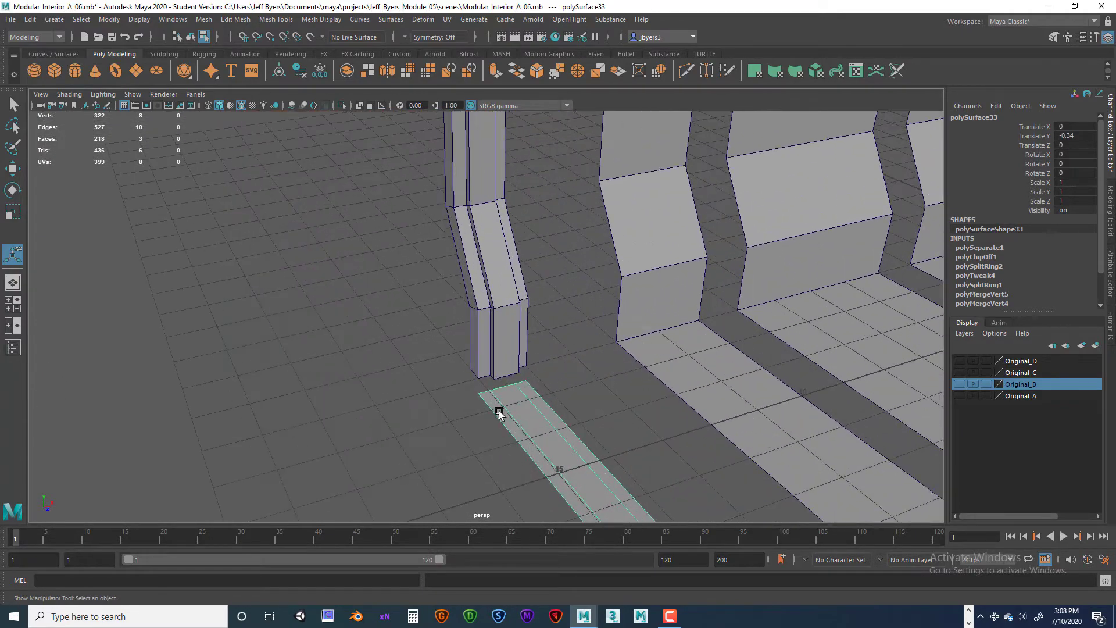
{"action": "left_click_drag", "start_coordinate": [499, 412], "coordinate": [500, 356], "text": "alt"}
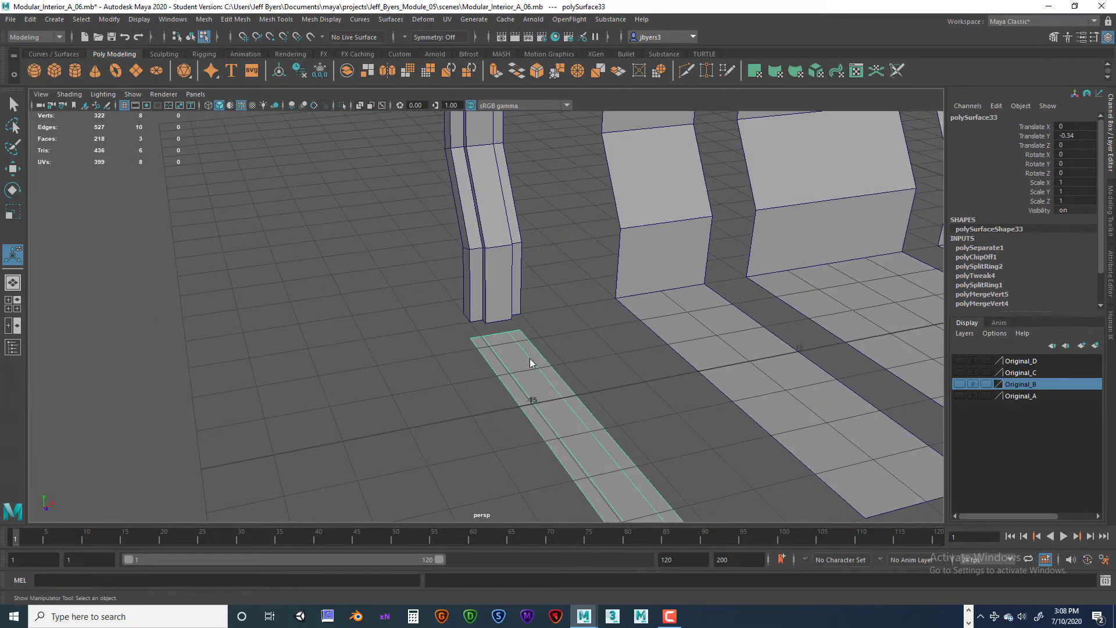
{"action": "mouse_move", "coordinate": [530, 363]}
{"action": "right_mouse_down"}
{"action": "mouse_move", "coordinate": [534, 385]}
{"action": "mouse_move", "coordinate": [511, 351]}
{"action": "right_mouse_up"}
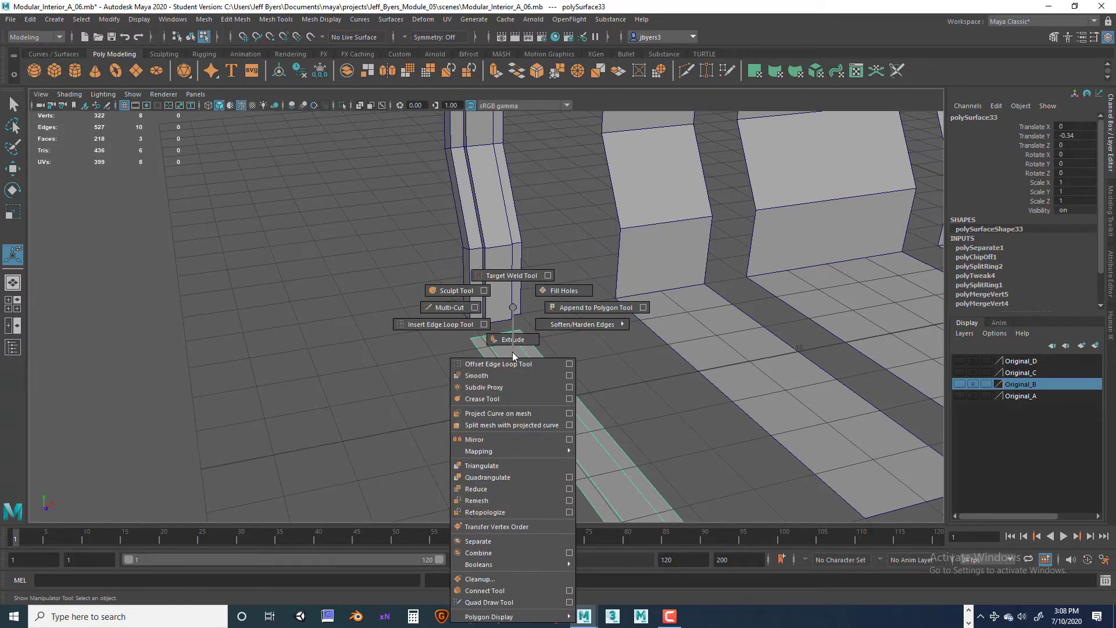
{"action": "right_click_drag", "start_coordinate": [512, 351], "coordinate": [459, 320], "text": "shift"}
{"action": "scroll", "coordinate": [514, 377], "scroll_direction": "up", "scroll_amount": 3}
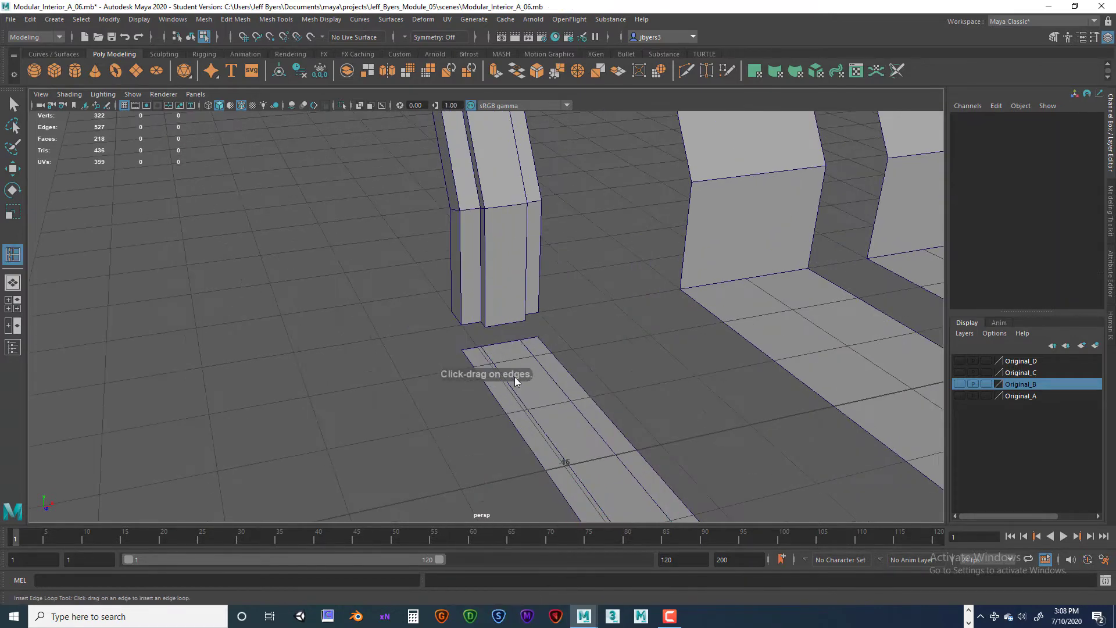
{"action": "left_click", "coordinate": [504, 346]}
{"action": "mouse_move", "coordinate": [526, 386]}
{"action": "left_mouse_down", "text": "alt"}
{"action": "mouse_move", "coordinate": [526, 396]}
{"action": "mouse_move", "coordinate": [505, 387]}
{"action": "left_mouse_up", "text": "alt"}
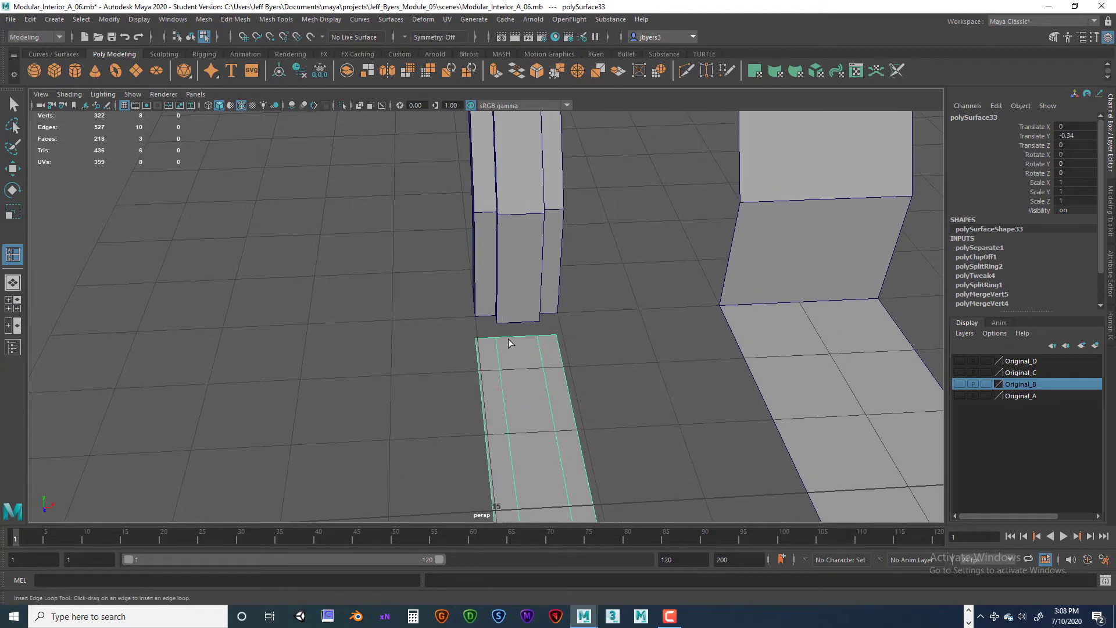
{"action": "left_click_drag", "start_coordinate": [506, 339], "coordinate": [507, 344]}
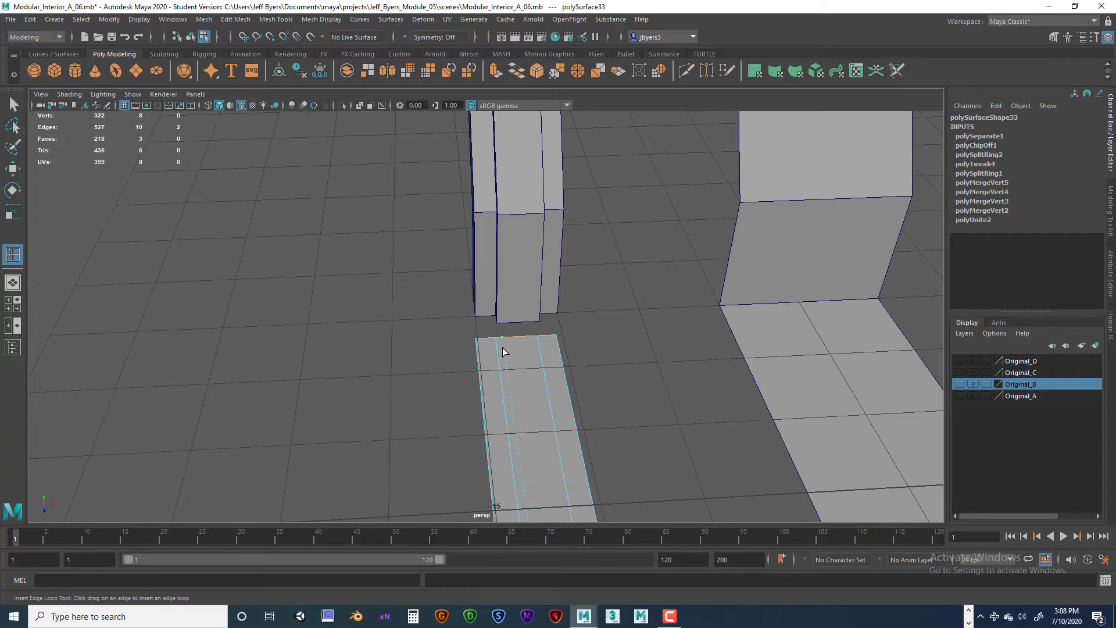
{"action": "left_click_drag", "start_coordinate": [502, 347], "coordinate": [529, 342]}
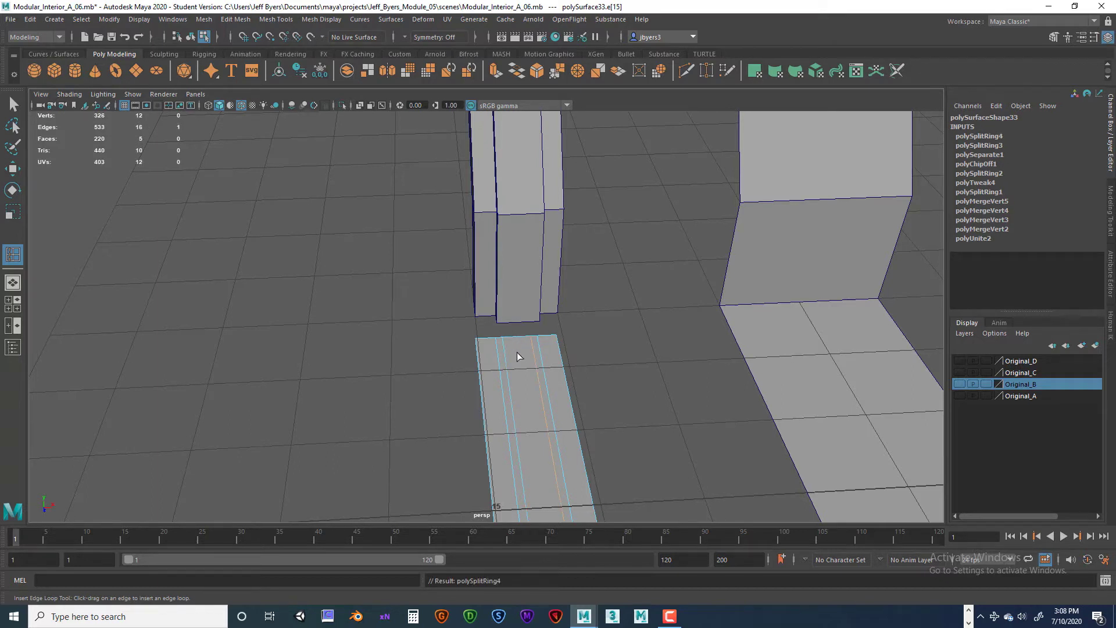
{"action": "left_click_drag", "start_coordinate": [508, 341], "coordinate": [524, 340]}
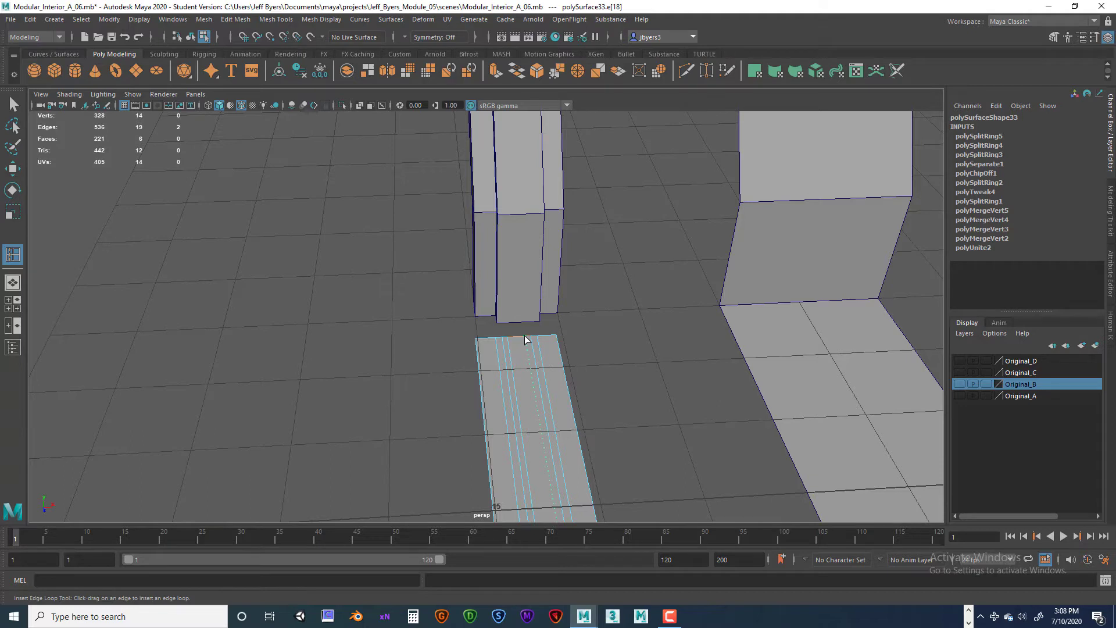
{"action": "left_click_drag", "start_coordinate": [525, 340], "coordinate": [536, 366]}
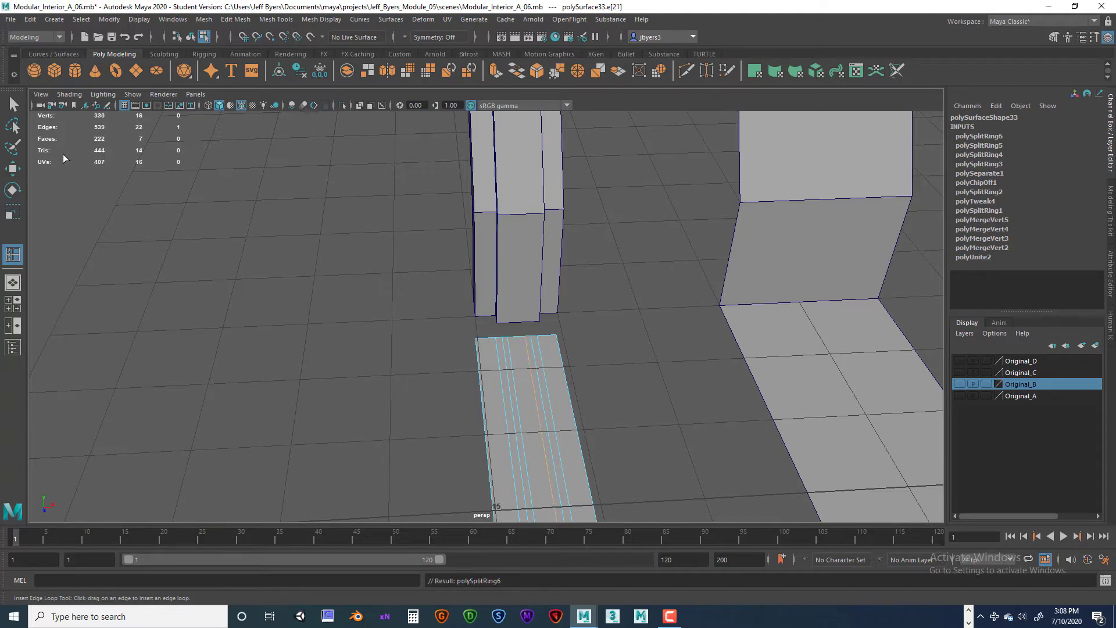
Select the floor strip's center face and the narrow face beside each outer band, and extrude these three faces
{"action": "left_click", "coordinate": [14, 105]}
{"action": "right_click", "coordinate": [497, 330]}
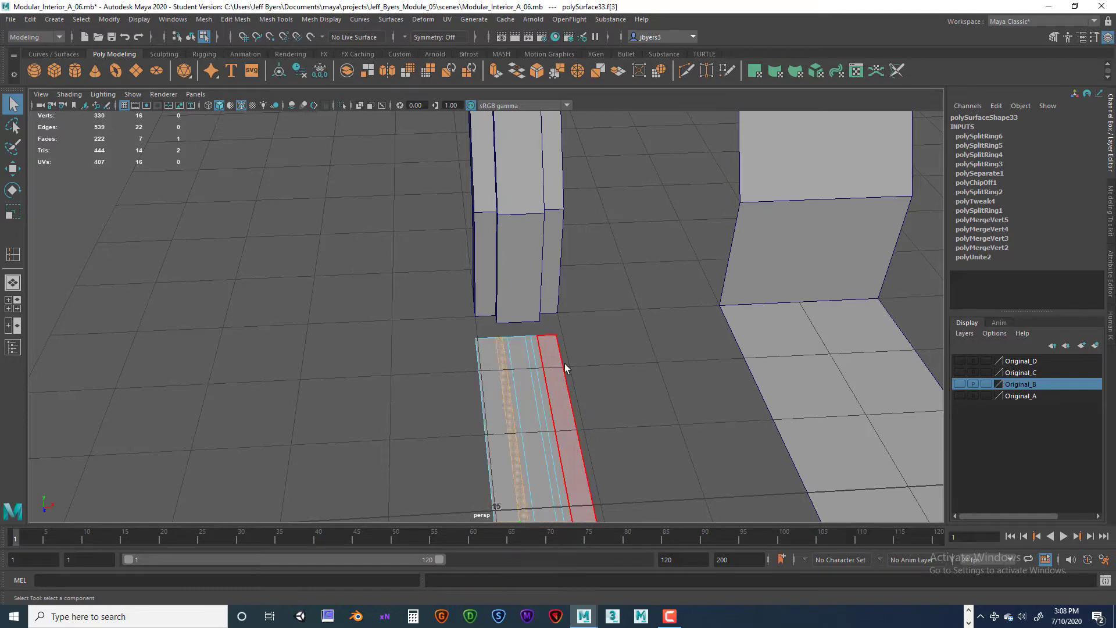
{"action": "left_click", "coordinate": [525, 370]}
{"action": "left_click", "coordinate": [525, 366], "text": "shift"}
{"action": "left_click", "coordinate": [541, 365], "text": "shift"}
{"action": "scroll", "coordinate": [570, 357], "scroll_direction": "down", "scroll_amount": 3}
{"action": "left_click_drag", "start_coordinate": [526, 354], "coordinate": [577, 305], "text": "alt"}
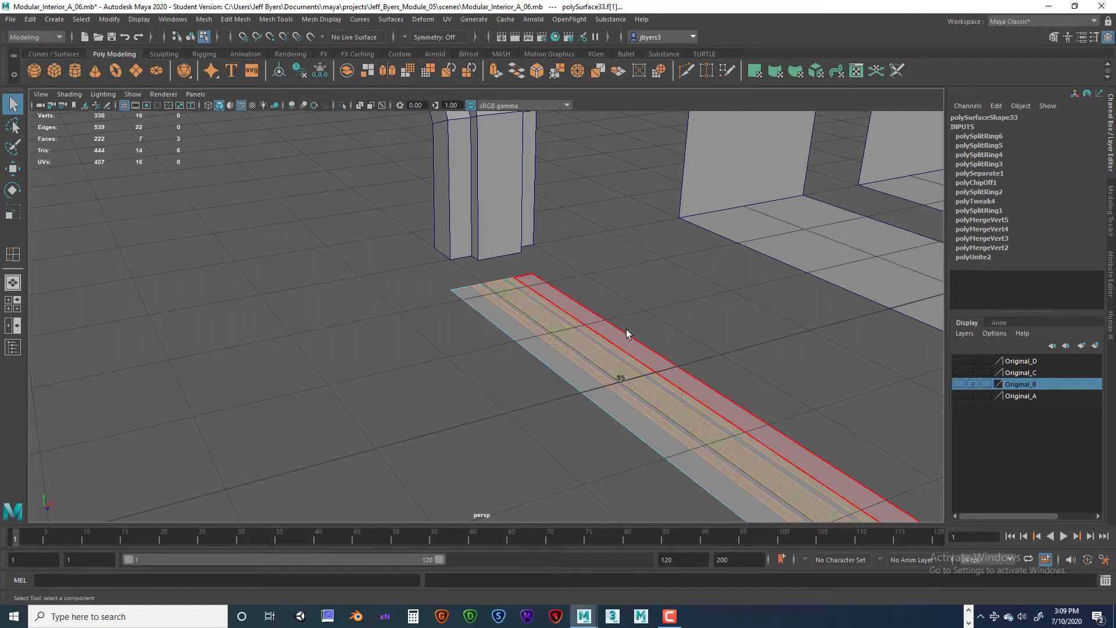
{"action": "key", "text": "ctrl+e"}
Try sinking the three extruded faces to a local Z of about -0.081, inspect the grooves, and undo that depth
{"action": "left_click_drag", "start_coordinate": [736, 390], "coordinate": [736, 407]}
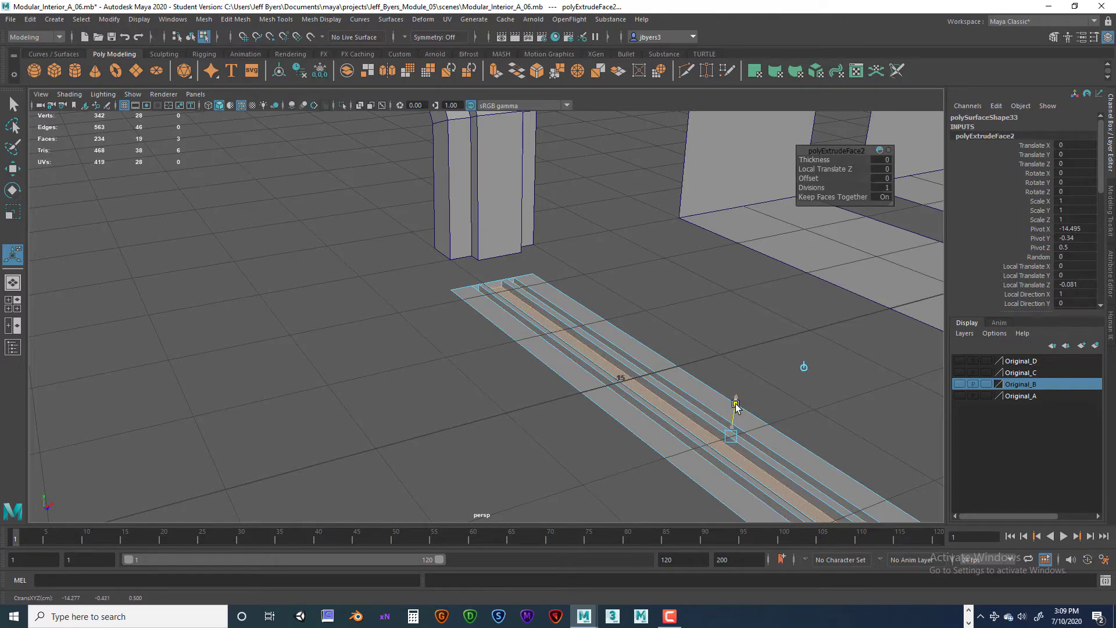
{"action": "right_click_drag", "start_coordinate": [567, 295], "coordinate": [567, 366]}
{"action": "left_click", "coordinate": [695, 316]}
{"action": "scroll", "coordinate": [673, 355], "scroll_direction": "down", "scroll_amount": 4}
{"action": "left_click_drag", "start_coordinate": [682, 365], "coordinate": [648, 349], "text": "alt"}
{"action": "scroll", "coordinate": [627, 347], "scroll_direction": "up", "scroll_amount": 5}
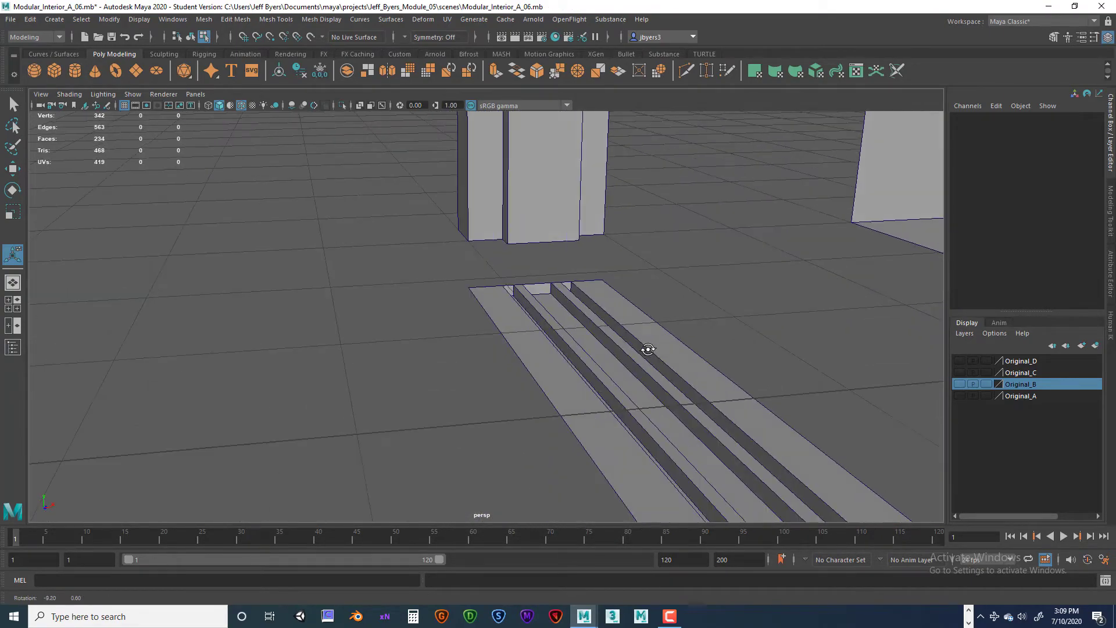
{"action": "key", "text": "ctrl+z"}
{"action": "key", "text": "ctrl+z"}
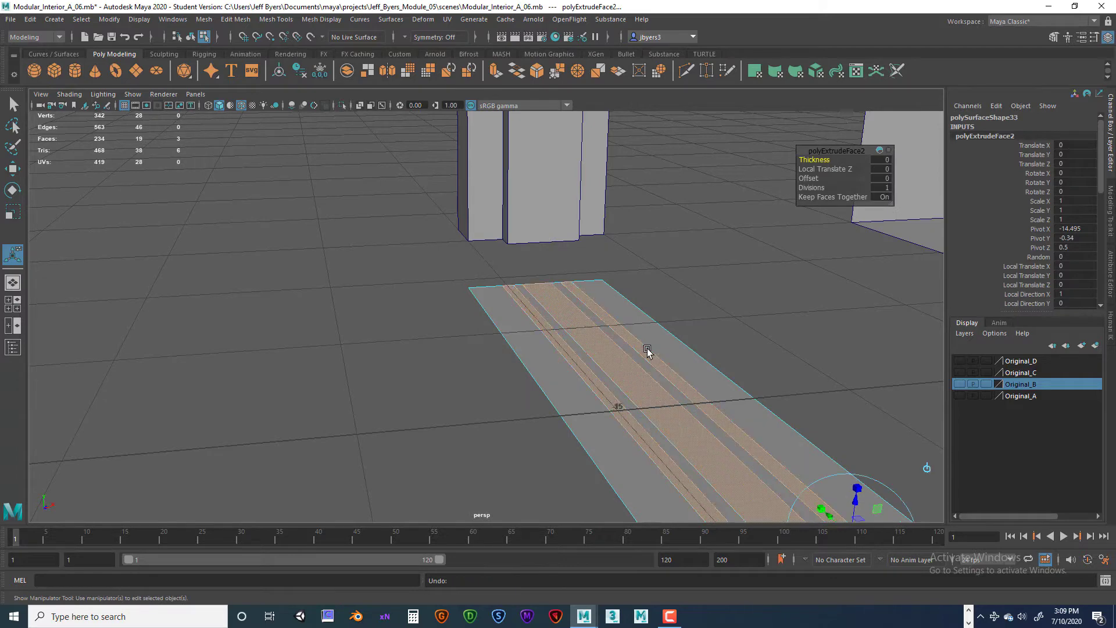
{"action": "middle_click_drag", "start_coordinate": [792, 386], "coordinate": [764, 288], "text": "alt"}
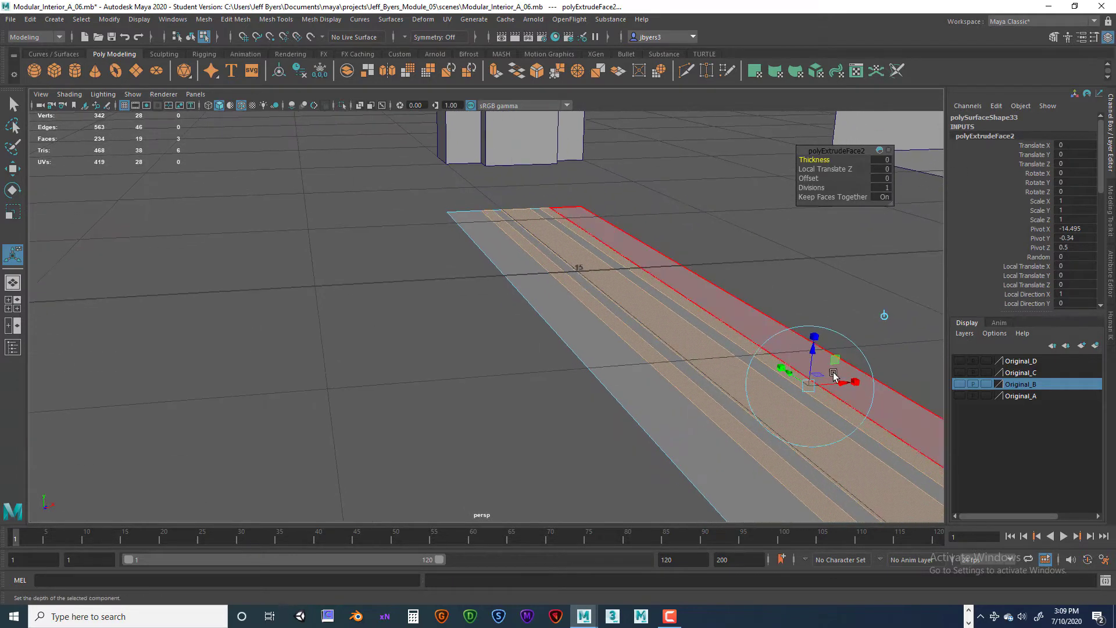
Sink the floor strip's three extruded faces to a local Z of about -0.039 and clear the selection
{"action": "left_click_drag", "start_coordinate": [811, 345], "coordinate": [604, 382]}
{"action": "scroll", "coordinate": [603, 378], "scroll_direction": "down", "scroll_amount": 6}
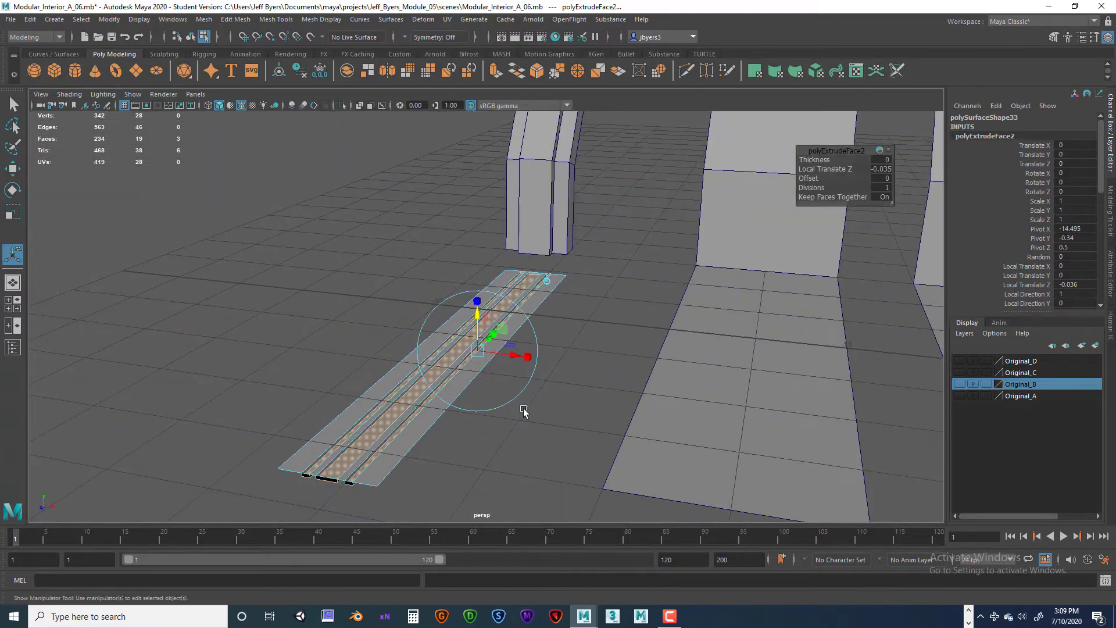
{"action": "scroll", "coordinate": [503, 401], "scroll_direction": "up", "scroll_amount": 3}
{"action": "middle_click_drag", "start_coordinate": [510, 386], "coordinate": [605, 331], "text": "alt"}
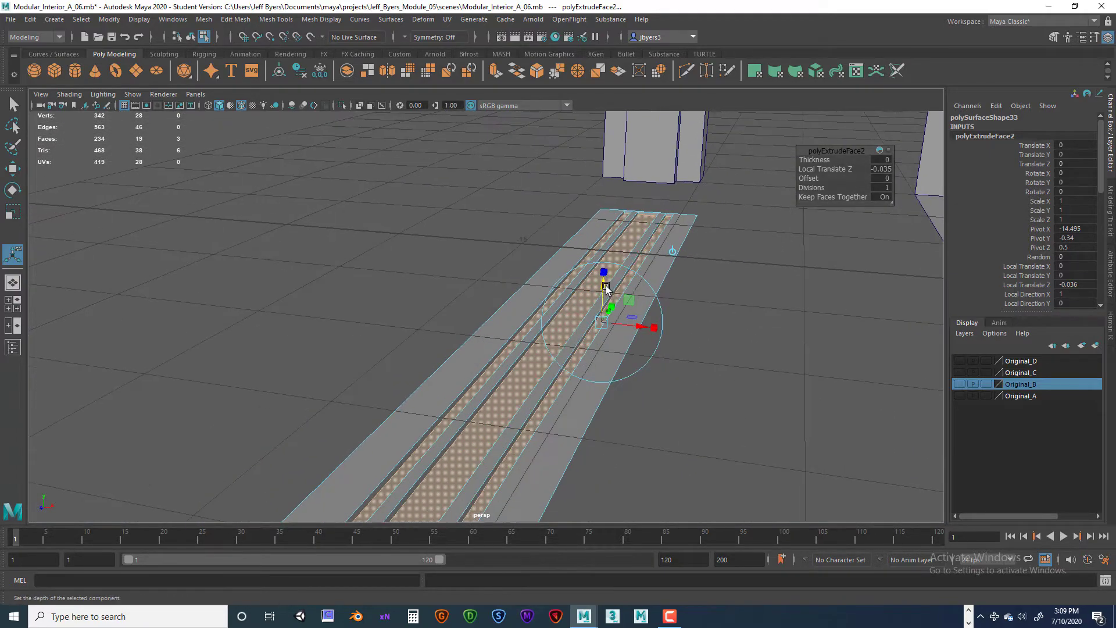
{"action": "left_click_drag", "start_coordinate": [605, 289], "coordinate": [604, 287]}
{"action": "right_click", "coordinate": [490, 362]}
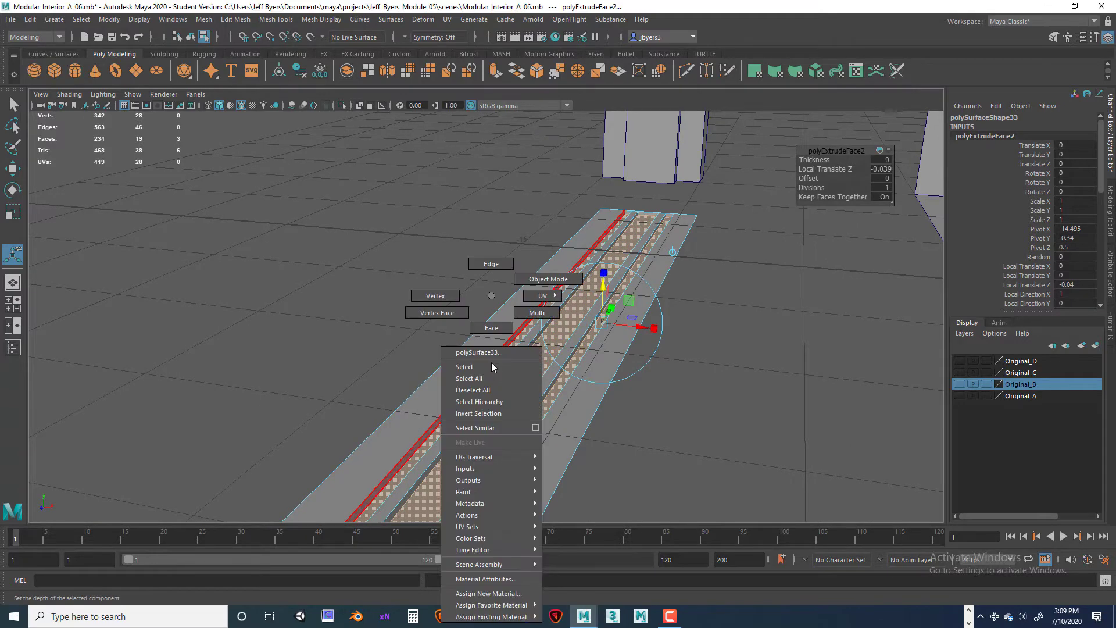
{"action": "left_click", "coordinate": [486, 369]}
{"action": "left_click", "coordinate": [623, 407]}
Inspect the floor strip's shallower grooves, and select the whole strip in object mode
{"action": "left_click_drag", "start_coordinate": [623, 406], "coordinate": [571, 396], "text": "alt"}
{"action": "scroll", "coordinate": [589, 397], "scroll_direction": "down", "scroll_amount": 3}
{"action": "scroll", "coordinate": [570, 395], "scroll_direction": "up", "scroll_amount": 5}
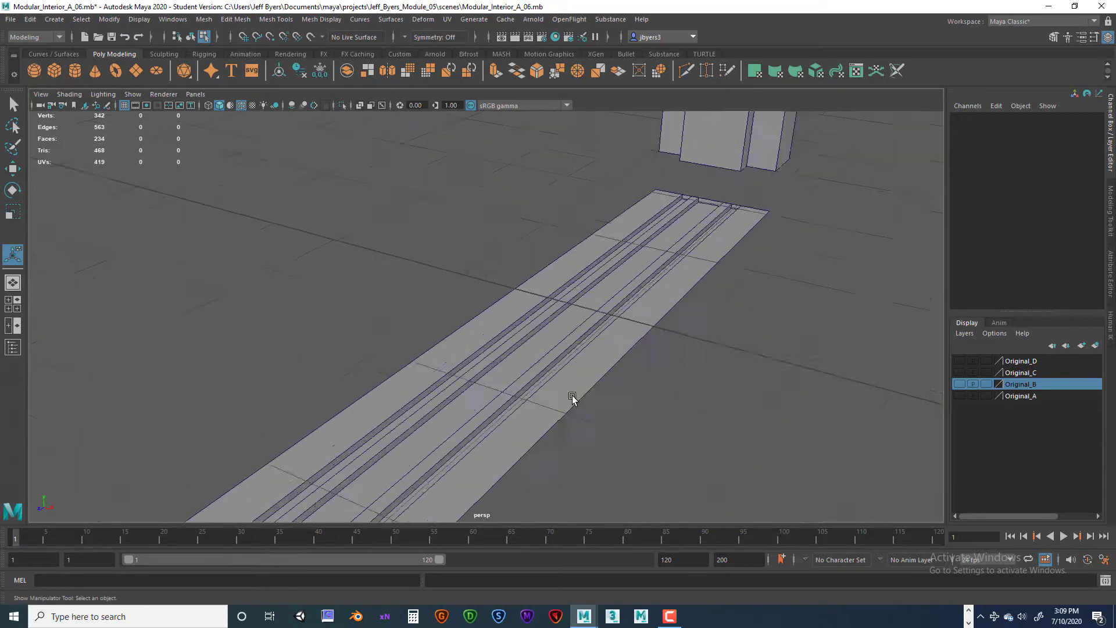
{"action": "middle_click_drag", "start_coordinate": [579, 347], "coordinate": [459, 434], "text": "alt"}
{"action": "scroll", "coordinate": [593, 378], "scroll_direction": "up", "scroll_amount": 5}
{"action": "middle_click_drag", "start_coordinate": [712, 244], "coordinate": [612, 293], "text": "alt"}
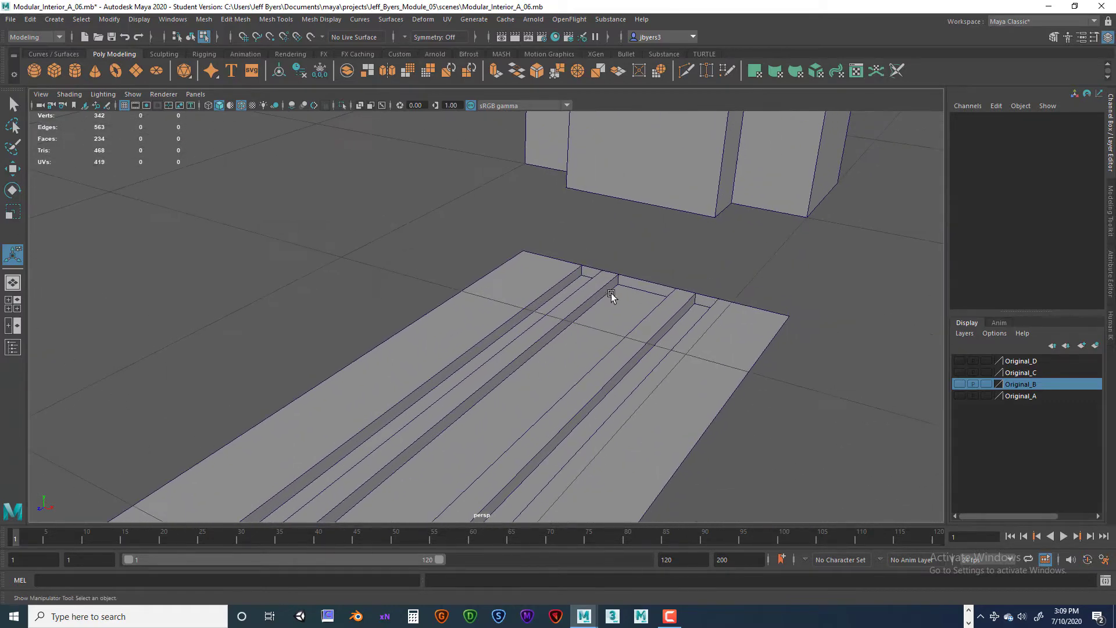
{"action": "left_click", "coordinate": [640, 285]}
{"action": "right_click", "coordinate": [634, 287]}
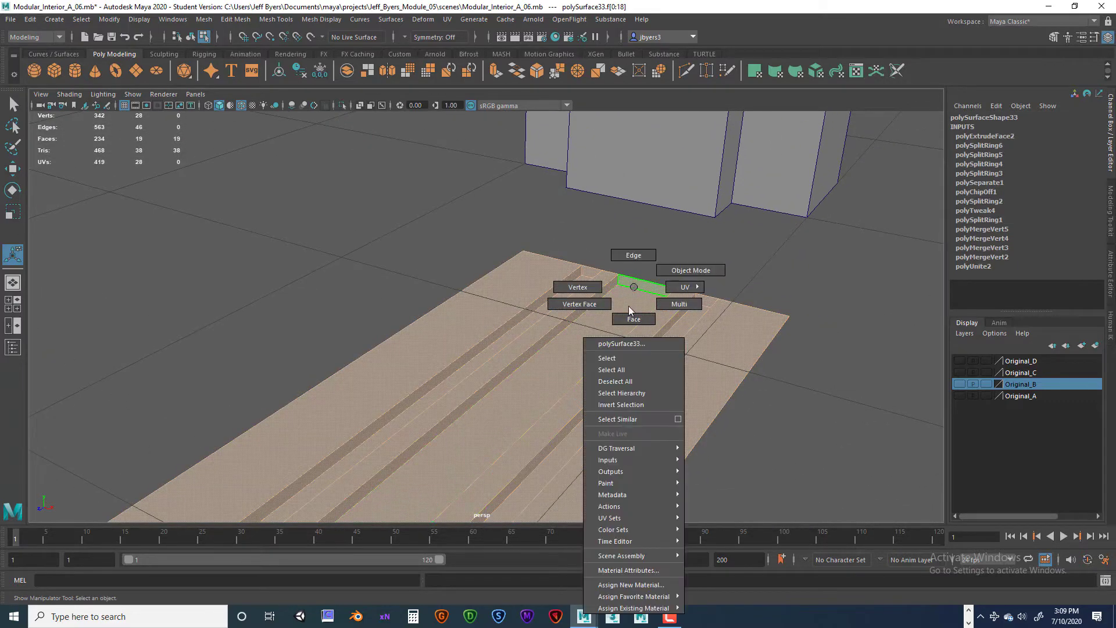
{"action": "left_click", "coordinate": [621, 356]}
{"action": "left_click_drag", "start_coordinate": [643, 295], "coordinate": [702, 423], "text": "alt"}
{"action": "right_click_drag", "start_coordinate": [704, 414], "coordinate": [698, 366]}
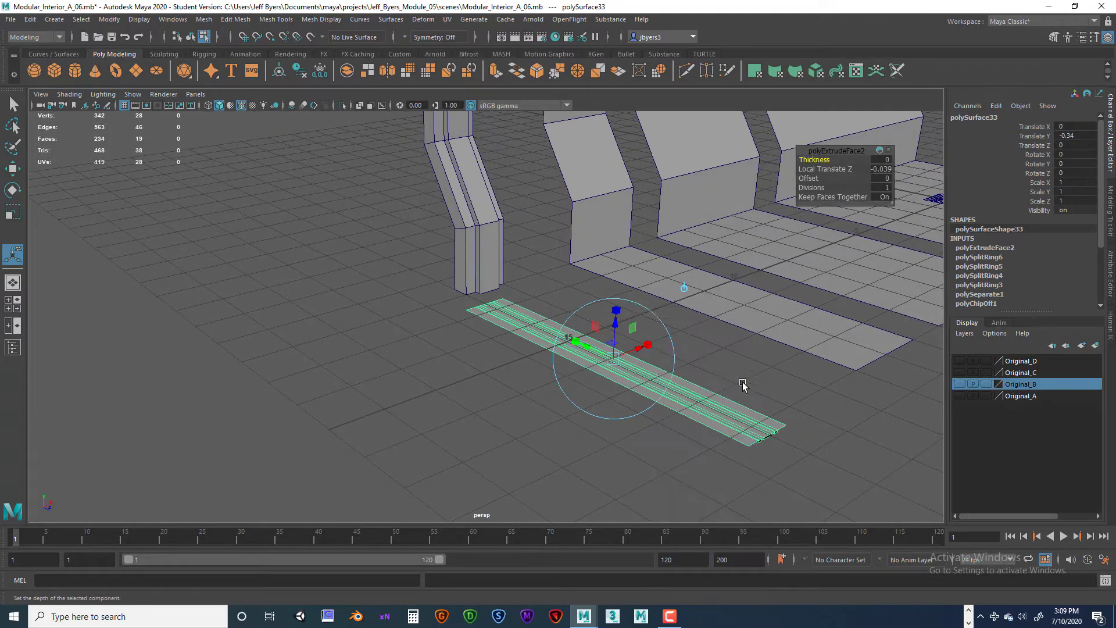
{"action": "left_click", "coordinate": [756, 373]}
{"action": "left_click_drag", "start_coordinate": [618, 389], "coordinate": [630, 353], "text": "alt"}
{"action": "double_click", "coordinate": [629, 353]}
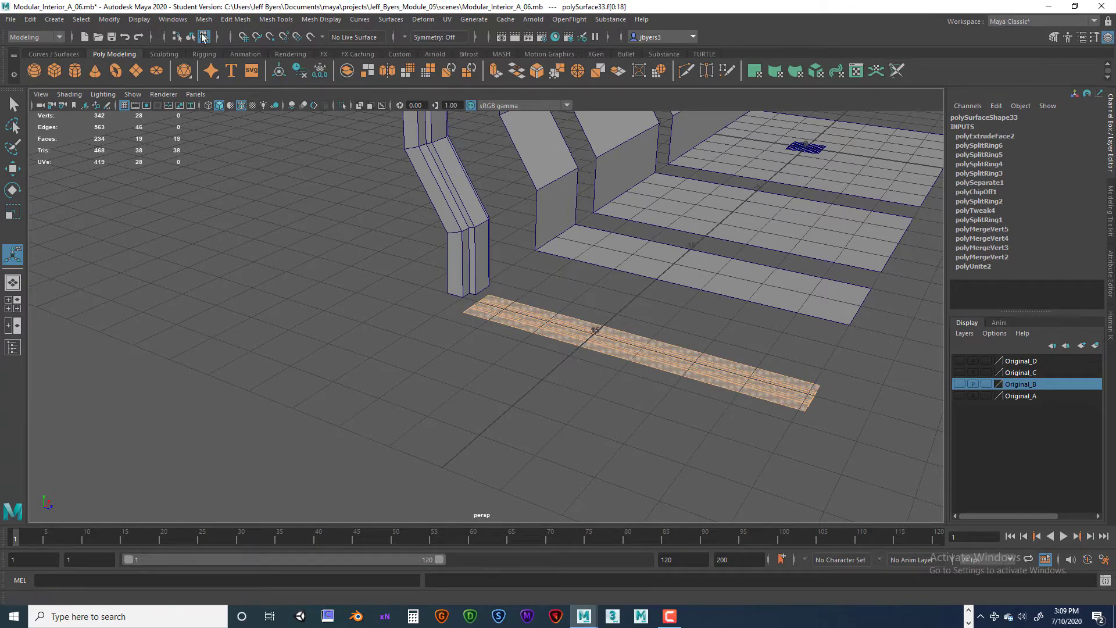
{"action": "key", "text": "F8"}
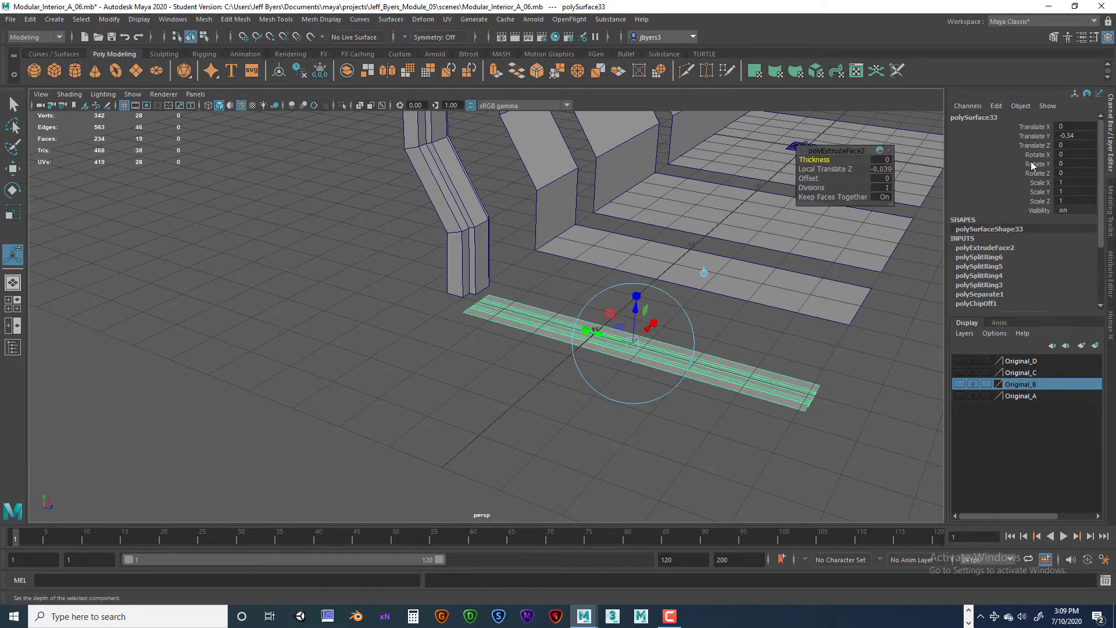
{"action": "key", "text": "q"}
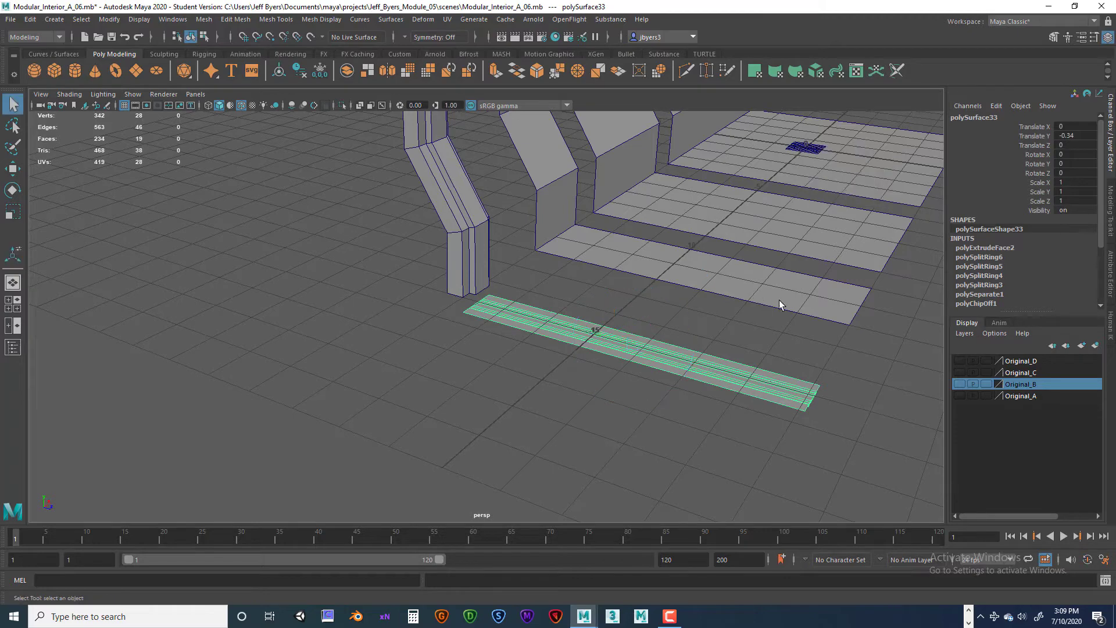
Raise the floor strip along Y to meet the foot of the narrow wall frame, and deselect it
{"action": "left_click", "coordinate": [1076, 135]}
{"action": "key", "text": "Return"}
{"action": "left_click", "coordinate": [673, 280]}
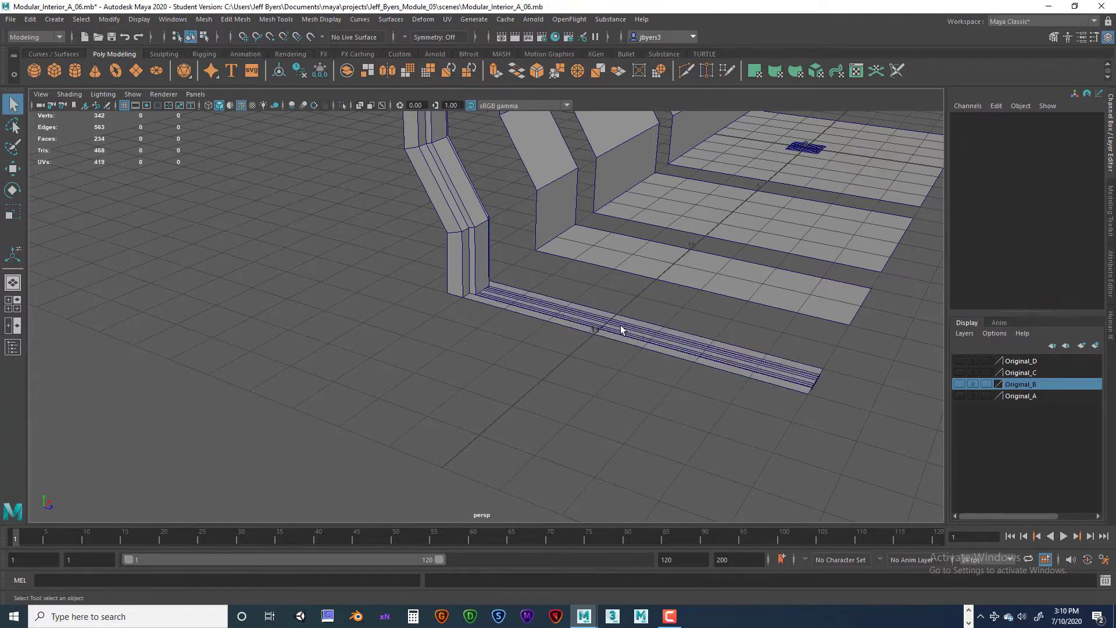
Examine the corridor reference image's wall panels and frames alongside the modeled narrow frame, ceiling strips and wall modules
{"action": "scroll", "coordinate": [632, 338], "scroll_direction": "up", "scroll_amount": 10}
{"action": "left_click_drag", "start_coordinate": [636, 318], "coordinate": [580, 286], "text": "alt"}
{"action": "middle_click_drag", "start_coordinate": [580, 286], "coordinate": [551, 322], "text": "alt"}
{"action": "right_click_drag", "start_coordinate": [551, 321], "coordinate": [604, 334], "text": "alt"}
{"action": "left_click_drag", "start_coordinate": [604, 329], "coordinate": [675, 266], "text": "alt"}
{"action": "left_click_drag", "start_coordinate": [634, 324], "coordinate": [701, 187], "text": "alt"}
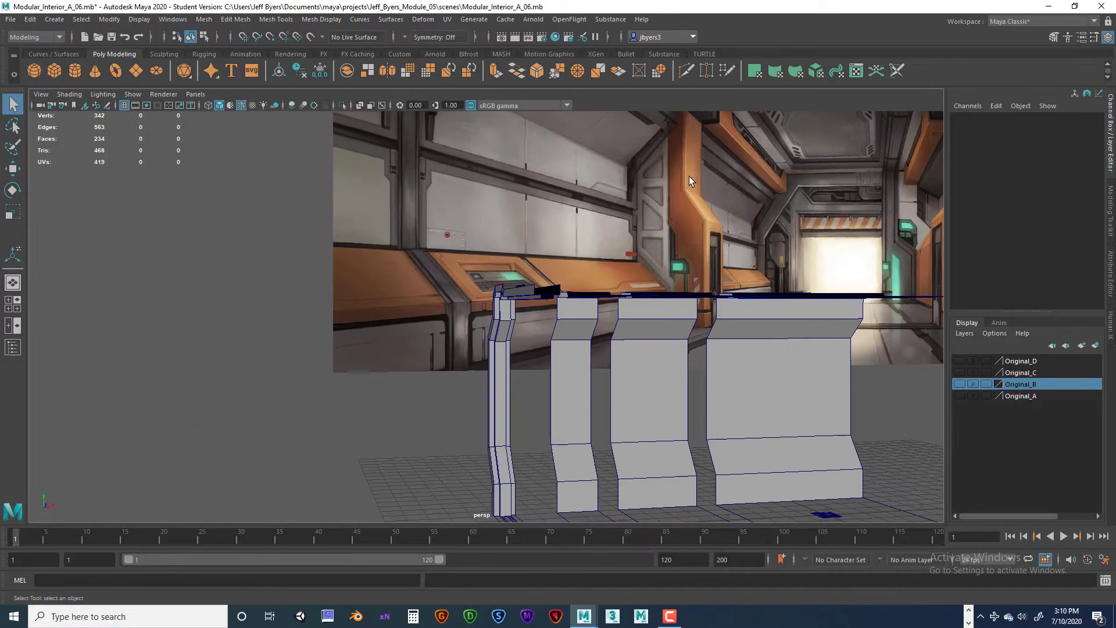
{"action": "middle_click_drag", "start_coordinate": [689, 176], "coordinate": [683, 233], "text": "alt"}
{"action": "left_click_drag", "start_coordinate": [654, 319], "coordinate": [596, 364], "text": "alt"}
{"action": "left_click", "coordinate": [573, 374]}
{"action": "scroll", "coordinate": [600, 358], "scroll_direction": "up", "scroll_amount": 3}
{"action": "middle_click_drag", "start_coordinate": [599, 359], "coordinate": [601, 337], "text": "alt"}
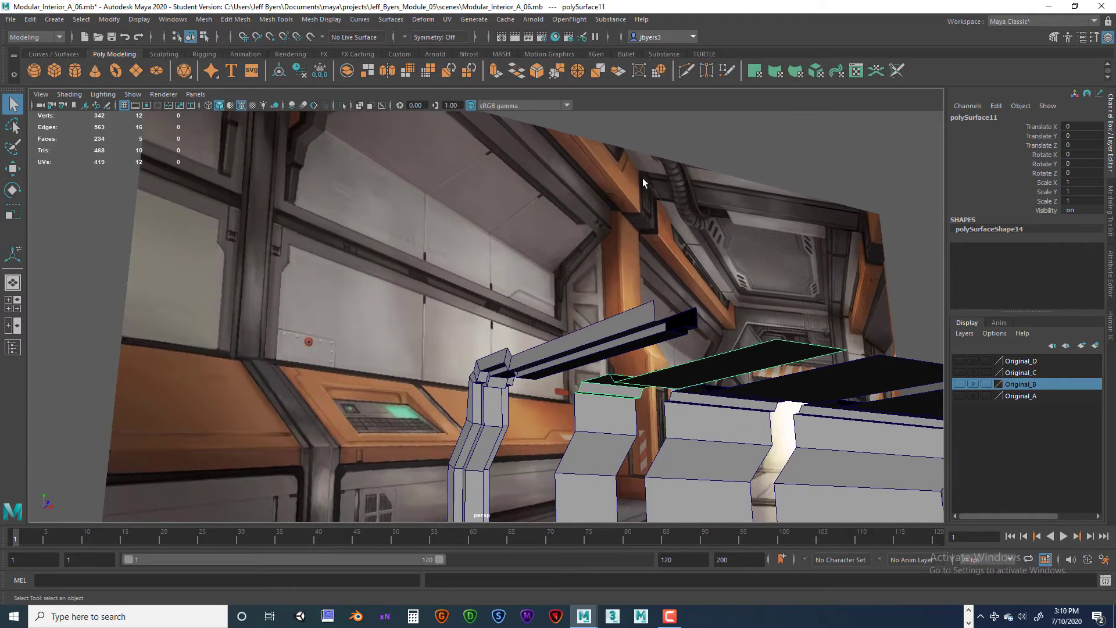
{"action": "left_click_drag", "start_coordinate": [795, 225], "coordinate": [734, 192], "text": "alt"}
{"action": "middle_click_drag", "start_coordinate": [733, 192], "coordinate": [739, 201], "text": "alt"}
{"action": "left_click_drag", "start_coordinate": [738, 201], "coordinate": [487, 277], "text": "alt"}
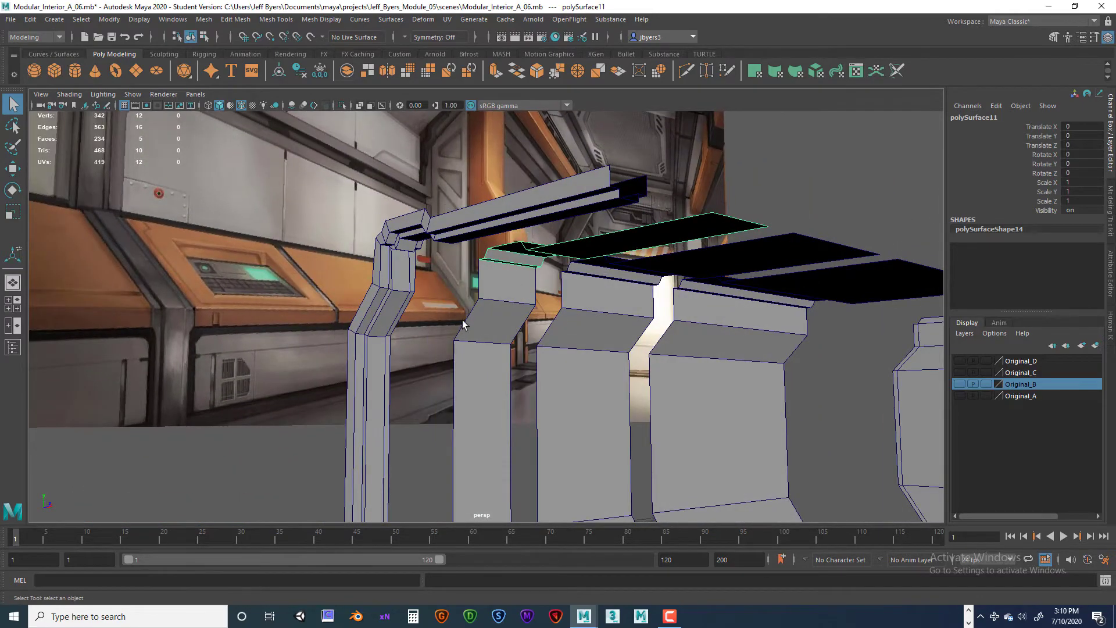
{"action": "left_click_drag", "start_coordinate": [635, 302], "coordinate": [556, 316], "text": "alt"}
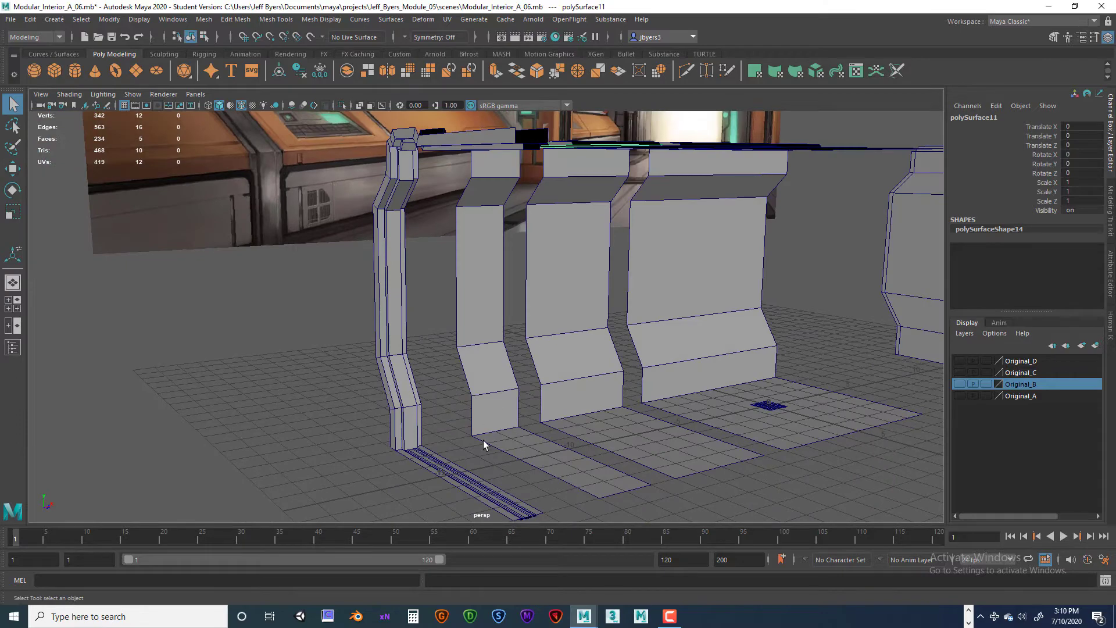
{"action": "left_click_drag", "start_coordinate": [528, 440], "coordinate": [522, 369], "text": "alt"}
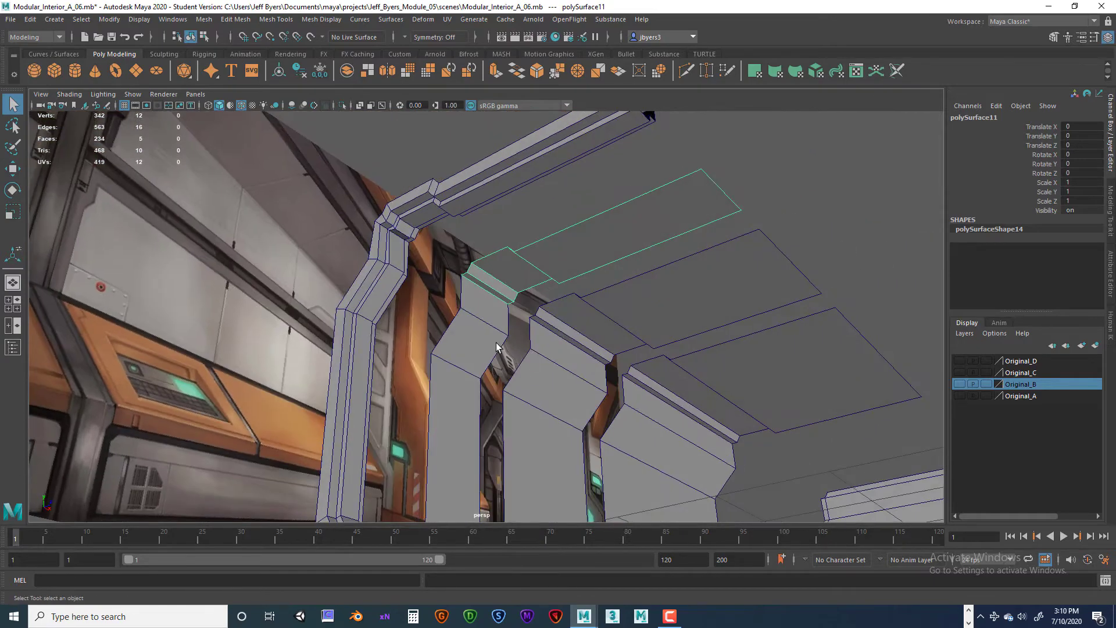
{"action": "left_click_drag", "start_coordinate": [711, 391], "coordinate": [267, 198], "text": "alt"}
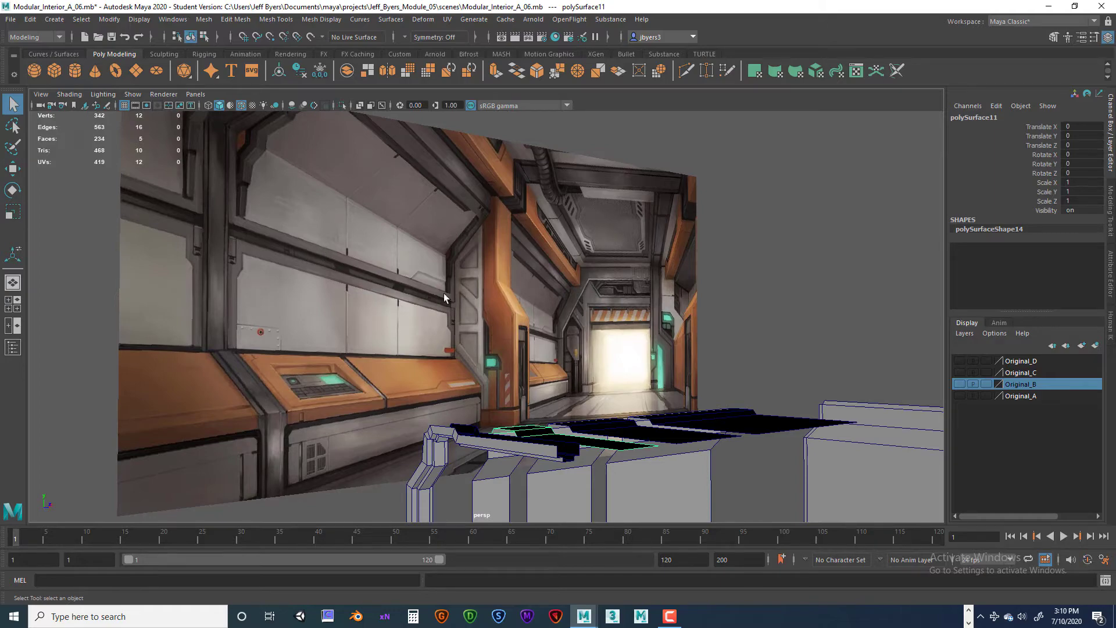
{"action": "left_click_drag", "start_coordinate": [620, 376], "coordinate": [318, 248], "text": "alt"}
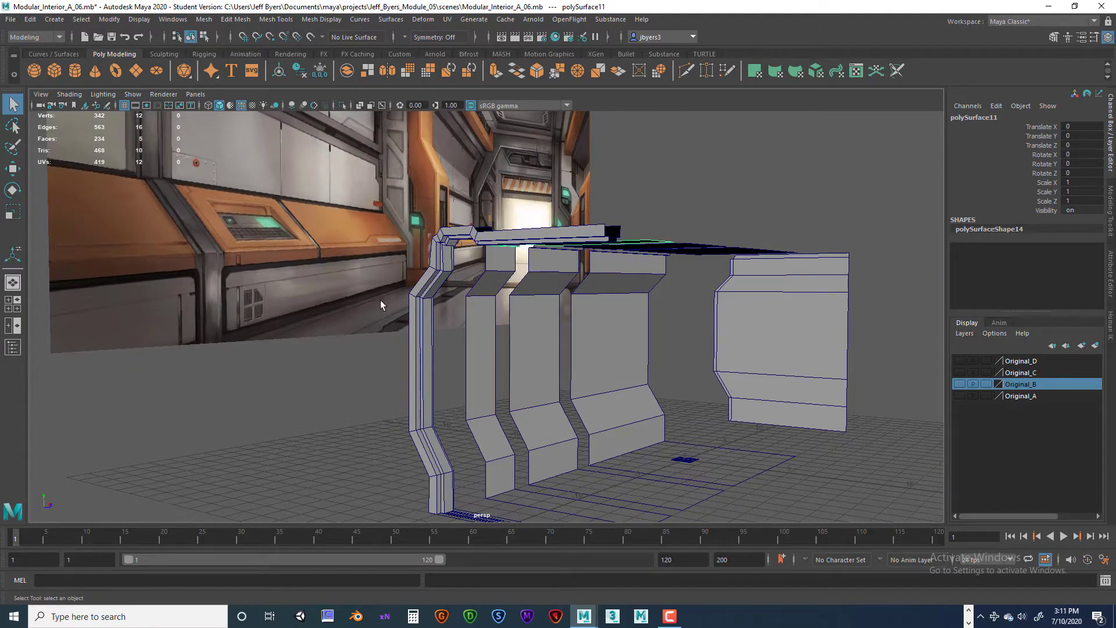
{"action": "left_click_drag", "start_coordinate": [381, 300], "coordinate": [246, 324], "text": "alt"}
{"action": "left_click_drag", "start_coordinate": [302, 253], "coordinate": [317, 217], "text": "alt"}
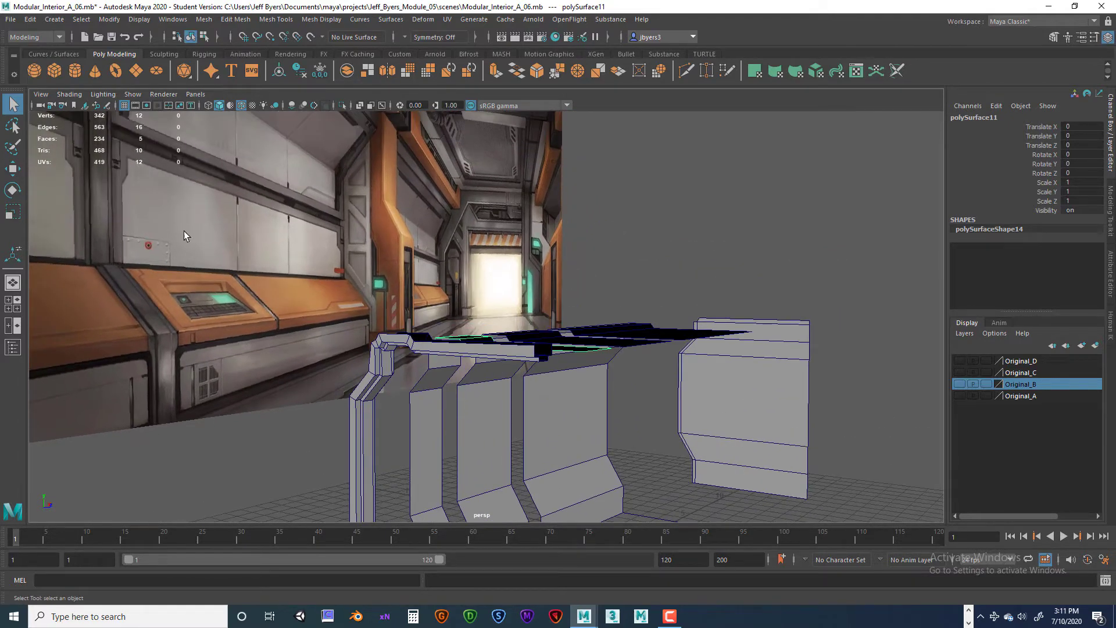
{"action": "left_click_drag", "start_coordinate": [514, 386], "coordinate": [440, 311], "text": "alt"}
{"action": "left_click_drag", "start_coordinate": [478, 346], "coordinate": [392, 258], "text": "alt"}
Select all the faces of the wall piece next to the narrow frame
{"action": "left_click", "coordinate": [400, 256]}
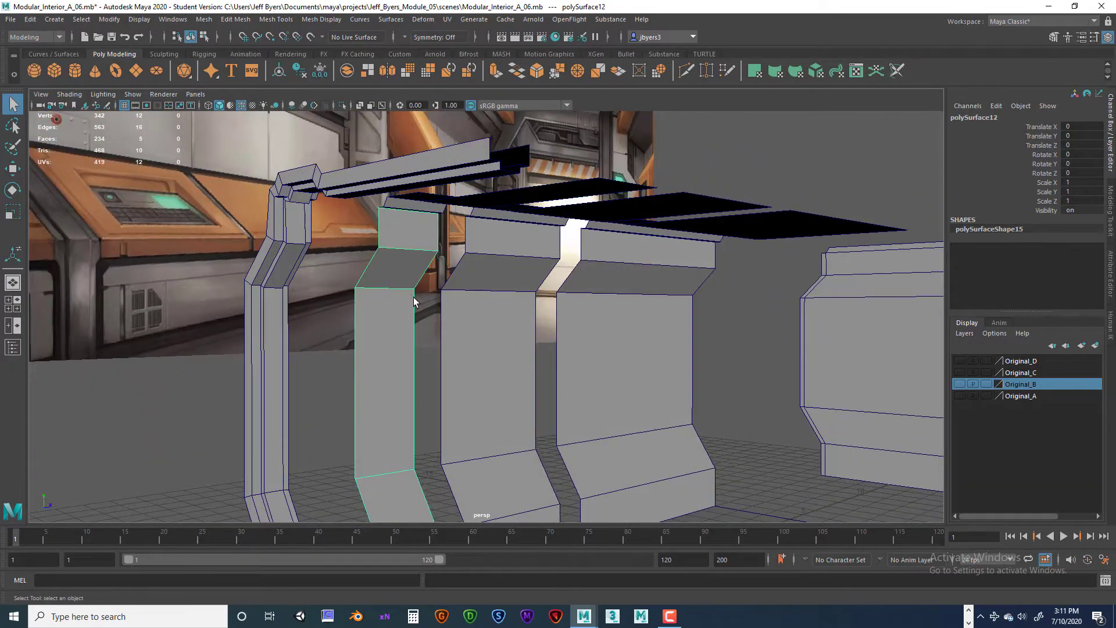
{"action": "mouse_move", "coordinate": [417, 300]}
{"action": "left_mouse_down", "text": "alt"}
{"action": "mouse_move", "coordinate": [392, 298]}
{"action": "mouse_move", "coordinate": [411, 315]}
{"action": "mouse_move", "coordinate": [439, 289]}
{"action": "mouse_move", "coordinate": [424, 300]}
{"action": "left_mouse_up", "text": "alt"}
{"action": "right_click", "coordinate": [431, 298]}
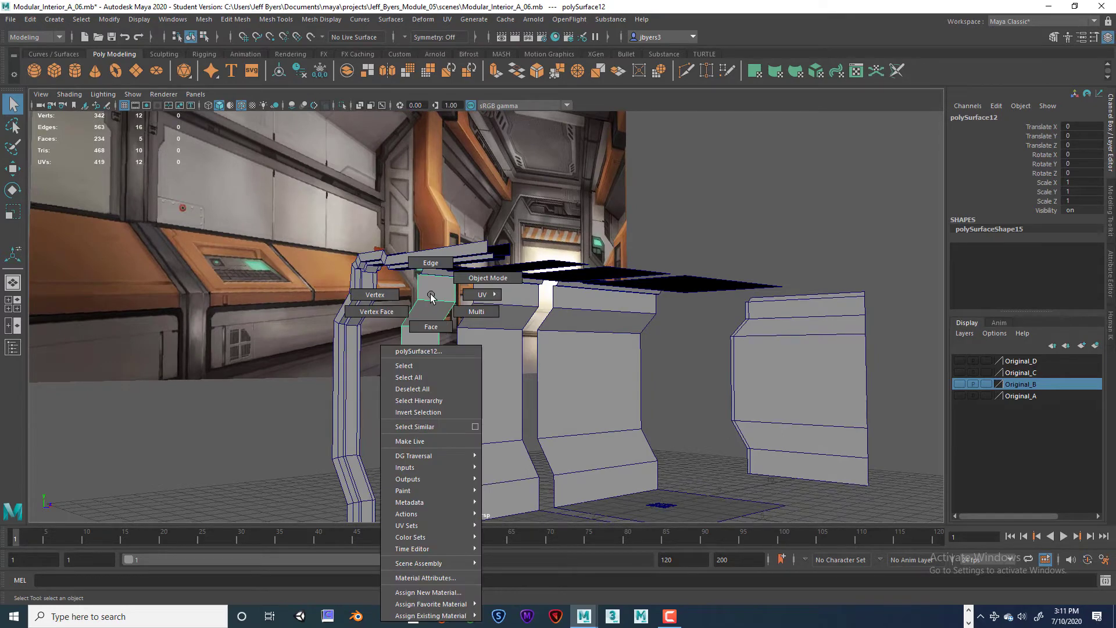
{"action": "right_click_drag", "start_coordinate": [430, 297], "coordinate": [431, 326]}
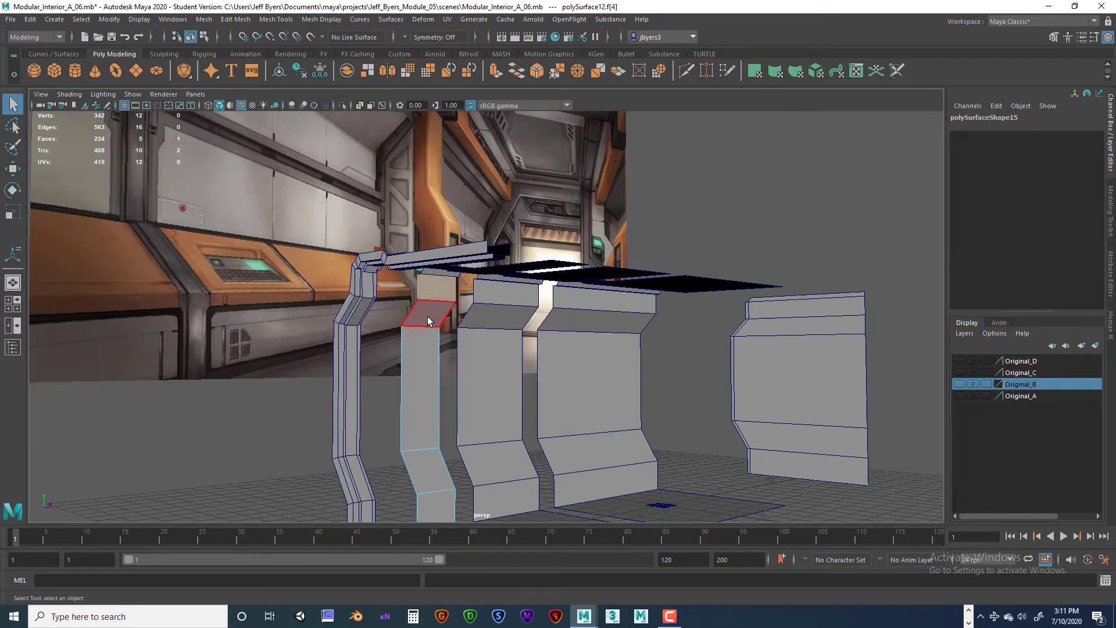
{"action": "mouse_move", "coordinate": [434, 282]}
{"action": "left_mouse_down"}
{"action": "mouse_move", "coordinate": [415, 458]}
{"action": "mouse_move", "coordinate": [437, 507]}
{"action": "left_mouse_up"}
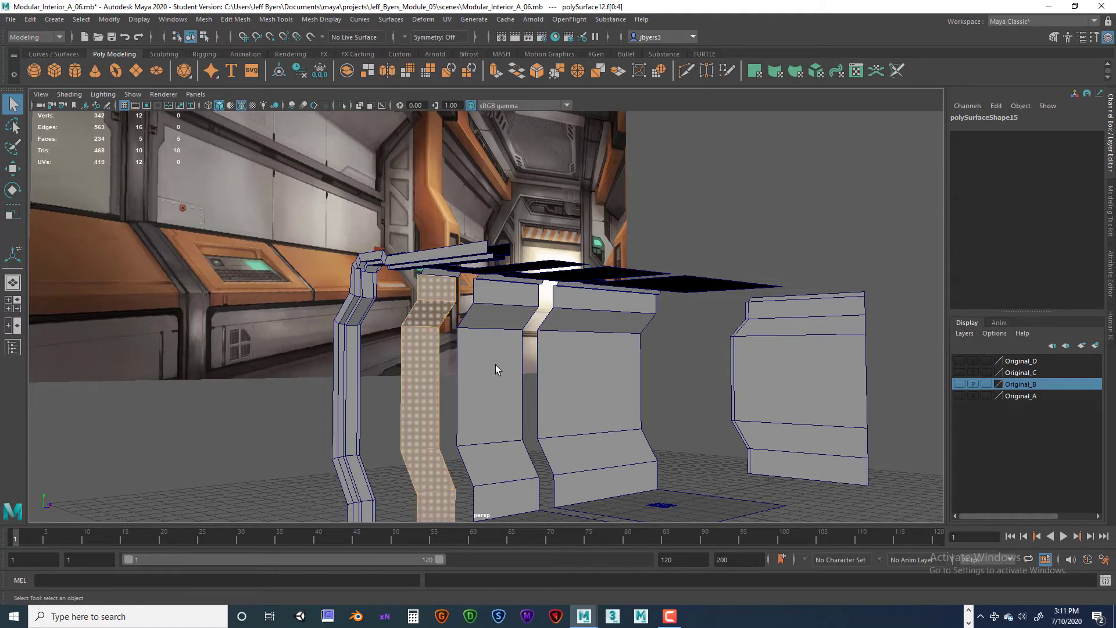
Extrude the selected wall faces toward the corridor interior with a local Z of about 1.438
{"action": "left_click_drag", "start_coordinate": [496, 365], "coordinate": [489, 282], "text": "alt"}
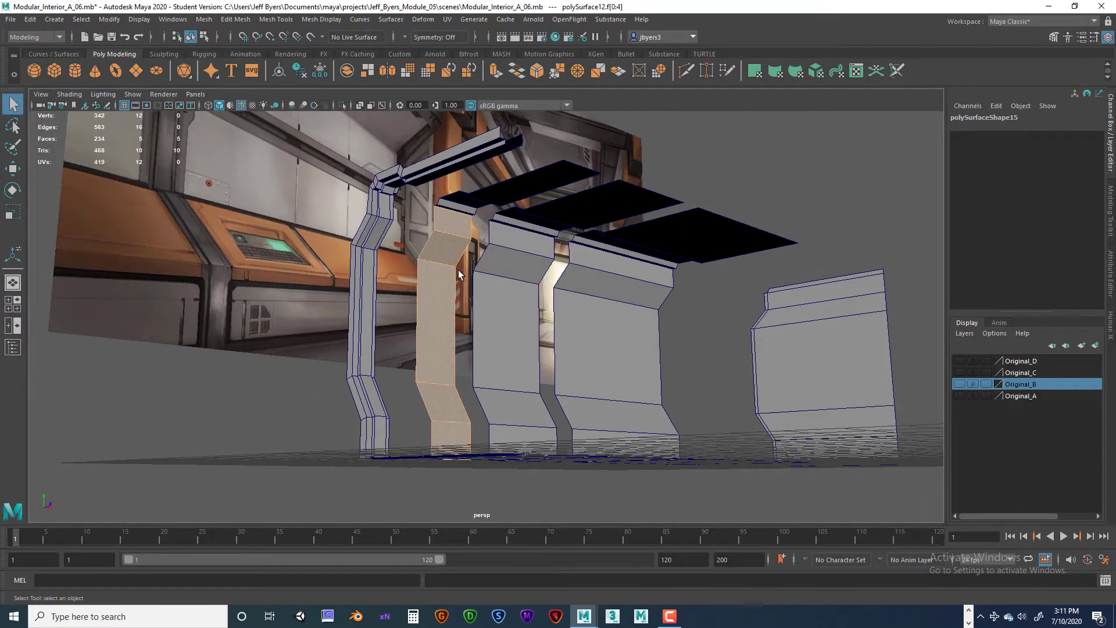
{"action": "scroll", "coordinate": [460, 273], "scroll_direction": "up", "scroll_amount": 5}
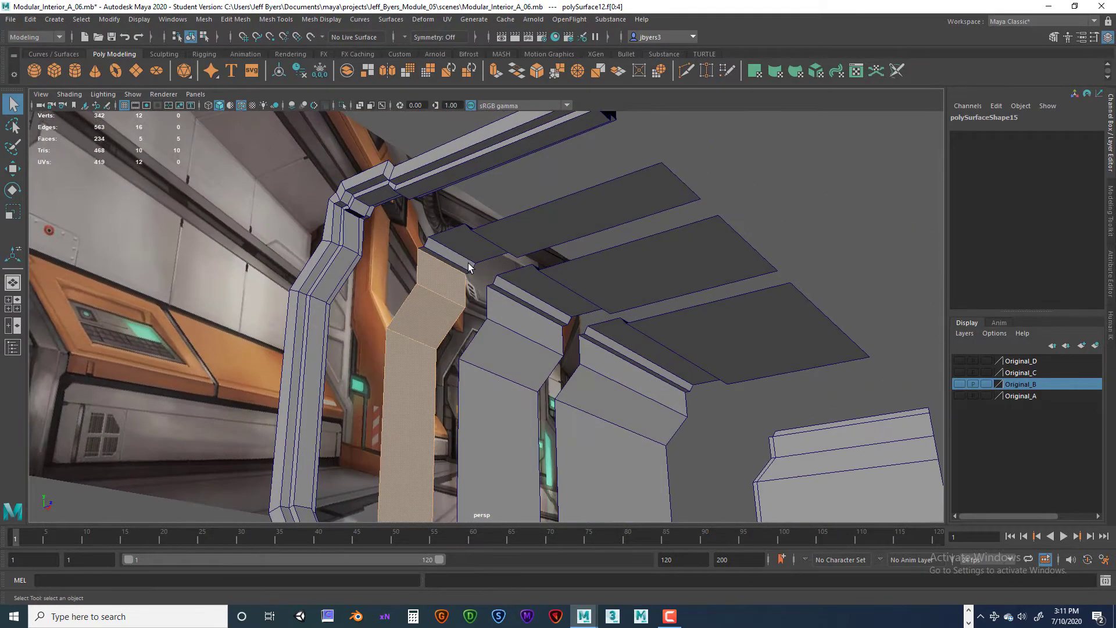
{"action": "left_click_drag", "start_coordinate": [505, 273], "coordinate": [449, 239], "text": "alt"}
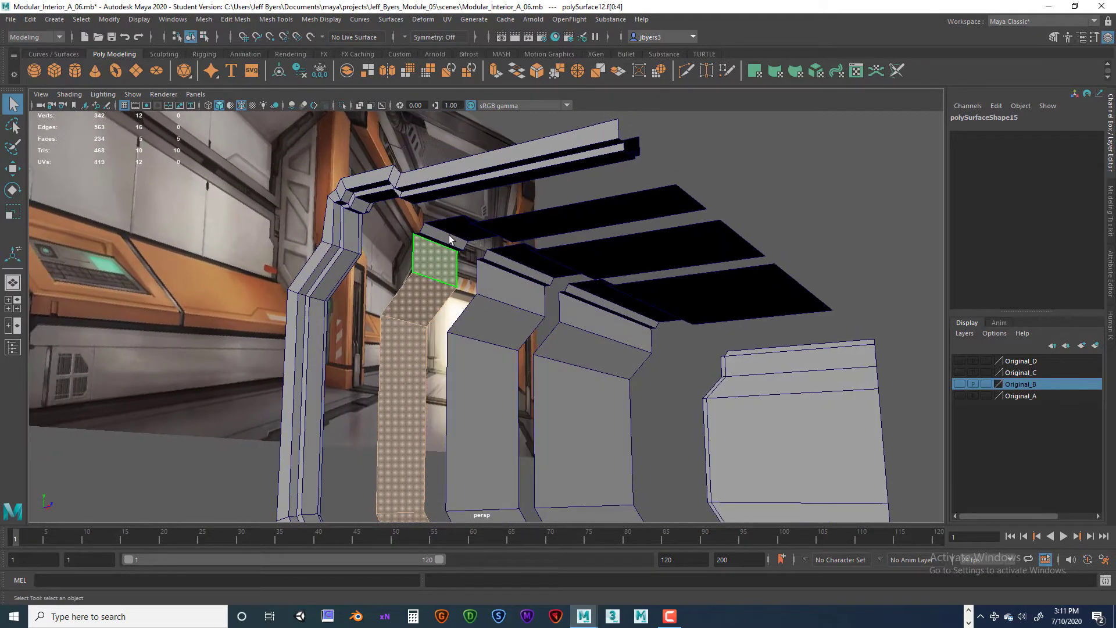
{"action": "left_click_drag", "start_coordinate": [499, 267], "coordinate": [490, 224], "text": "alt"}
{"action": "mouse_move", "coordinate": [665, 168]}
{"action": "left_mouse_down", "text": "alt"}
{"action": "mouse_move", "coordinate": [518, 279]}
{"action": "mouse_move", "coordinate": [453, 273]}
{"action": "mouse_move", "coordinate": [451, 316]}
{"action": "mouse_move", "coordinate": [438, 322]}
{"action": "left_mouse_up", "text": "alt"}
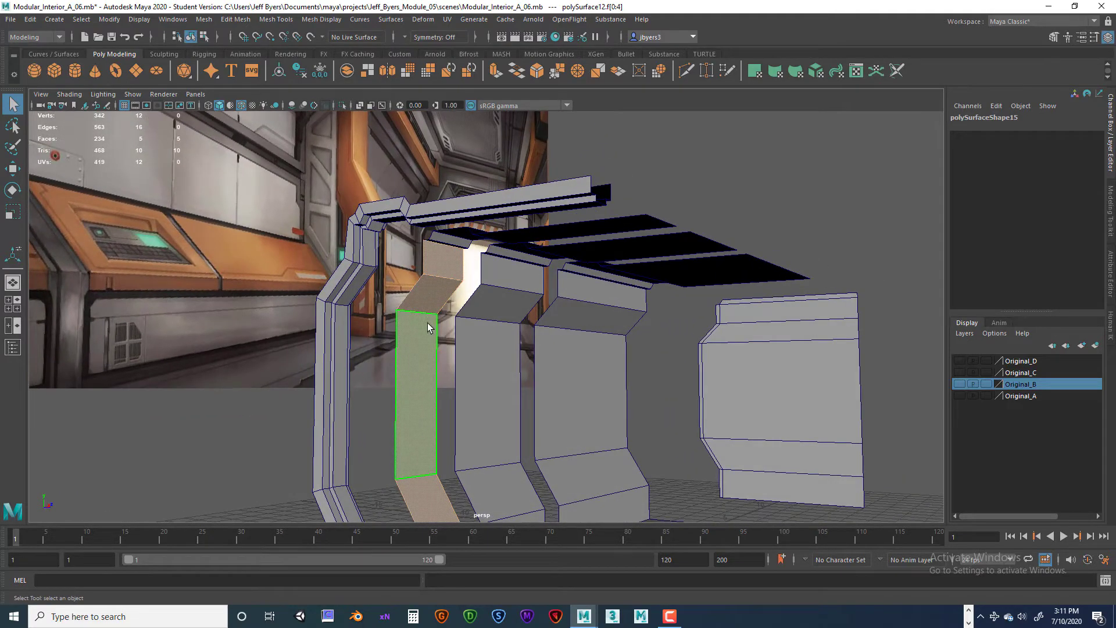
{"action": "key", "text": "ctrl+e"}
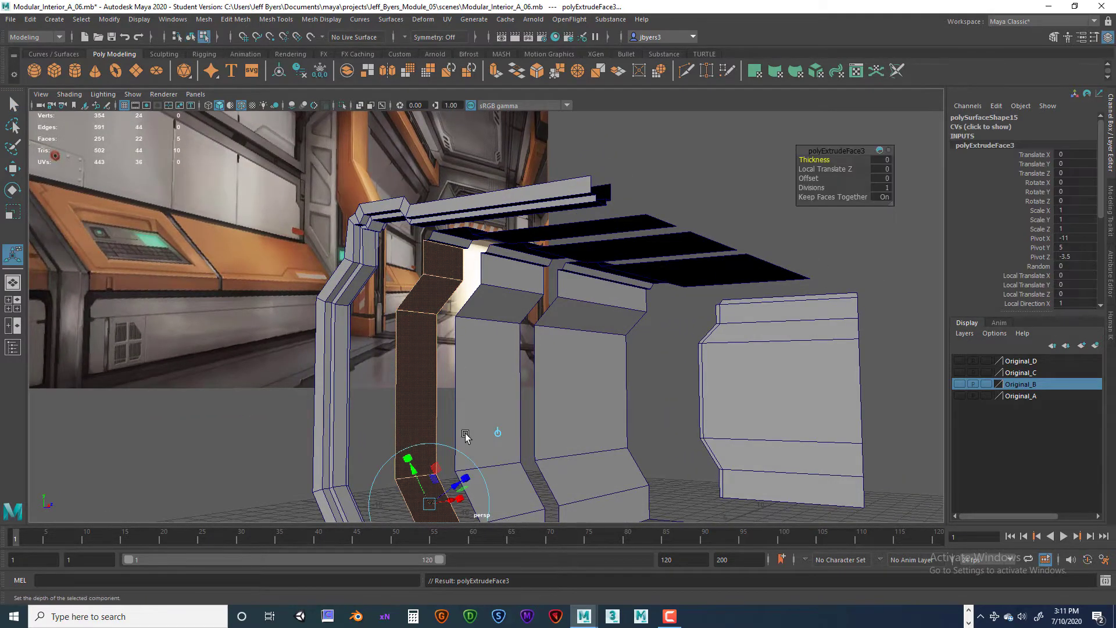
{"action": "left_click_drag", "start_coordinate": [480, 433], "coordinate": [551, 362], "text": "alt"}
{"action": "left_click_drag", "start_coordinate": [354, 327], "coordinate": [374, 295], "text": "alt"}
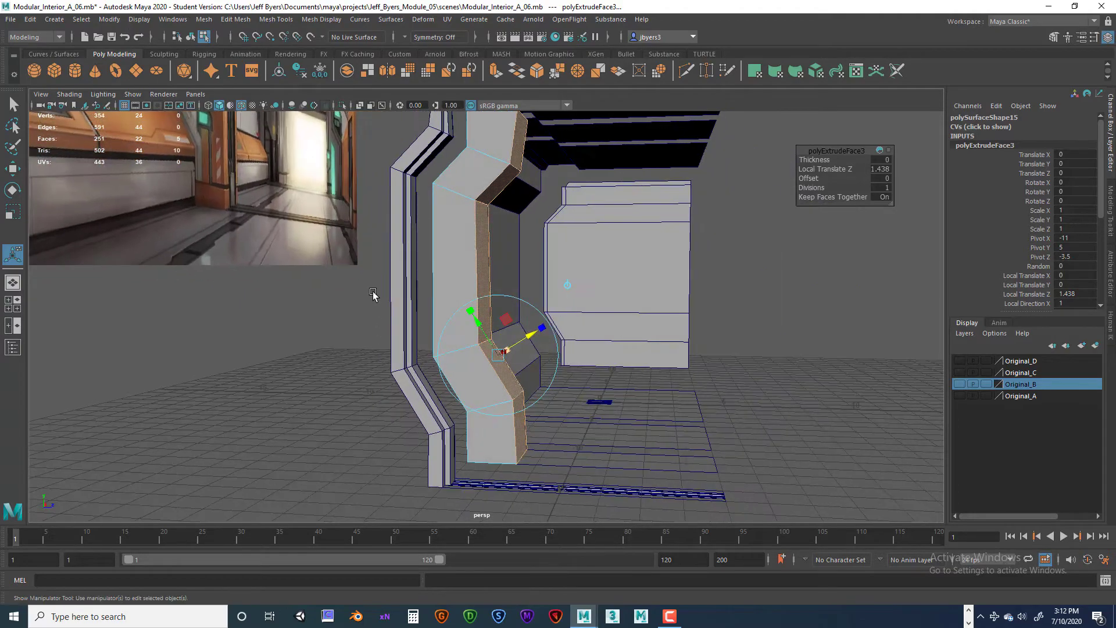
Compare the extruded wall's thickness and profile with the orange support column in the reference image
{"action": "middle_click_drag", "start_coordinate": [374, 295], "coordinate": [407, 412], "text": "alt"}
{"action": "left_click_drag", "start_coordinate": [407, 411], "coordinate": [375, 352], "text": "alt"}
{"action": "middle_click_drag", "start_coordinate": [375, 352], "coordinate": [386, 399], "text": "alt"}
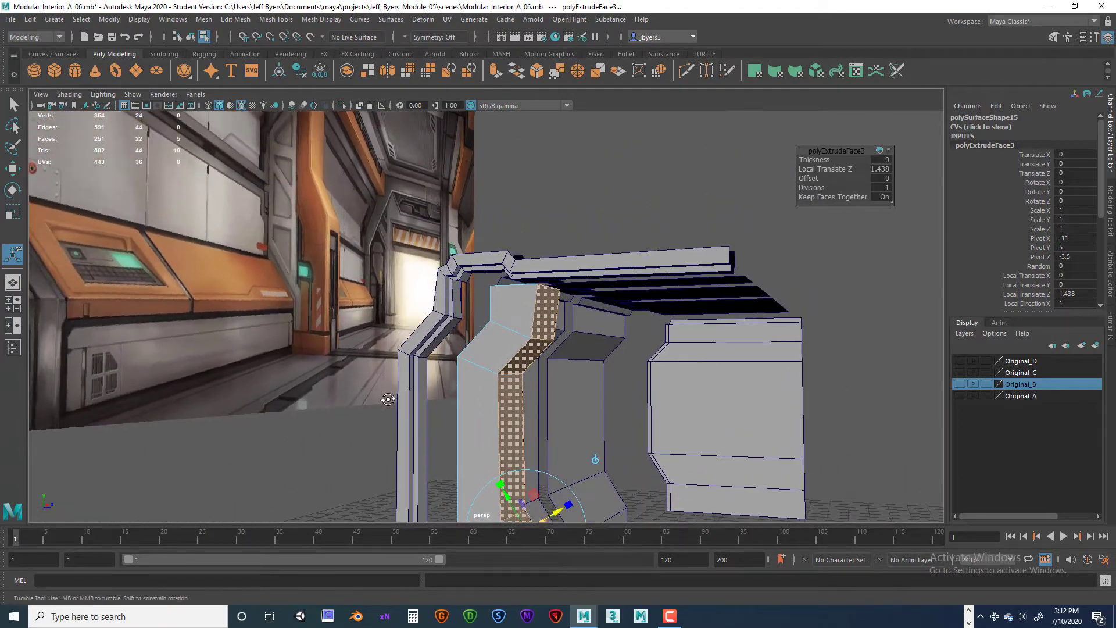
{"action": "left_click_drag", "start_coordinate": [386, 349], "coordinate": [395, 368], "text": "alt"}
{"action": "middle_click_drag", "start_coordinate": [394, 367], "coordinate": [389, 424], "text": "alt"}
{"action": "left_click_drag", "start_coordinate": [389, 424], "coordinate": [403, 381], "text": "alt"}
{"action": "middle_click_drag", "start_coordinate": [403, 380], "coordinate": [408, 286], "text": "alt"}
{"action": "scroll", "coordinate": [468, 375], "scroll_direction": "down", "scroll_amount": 4}
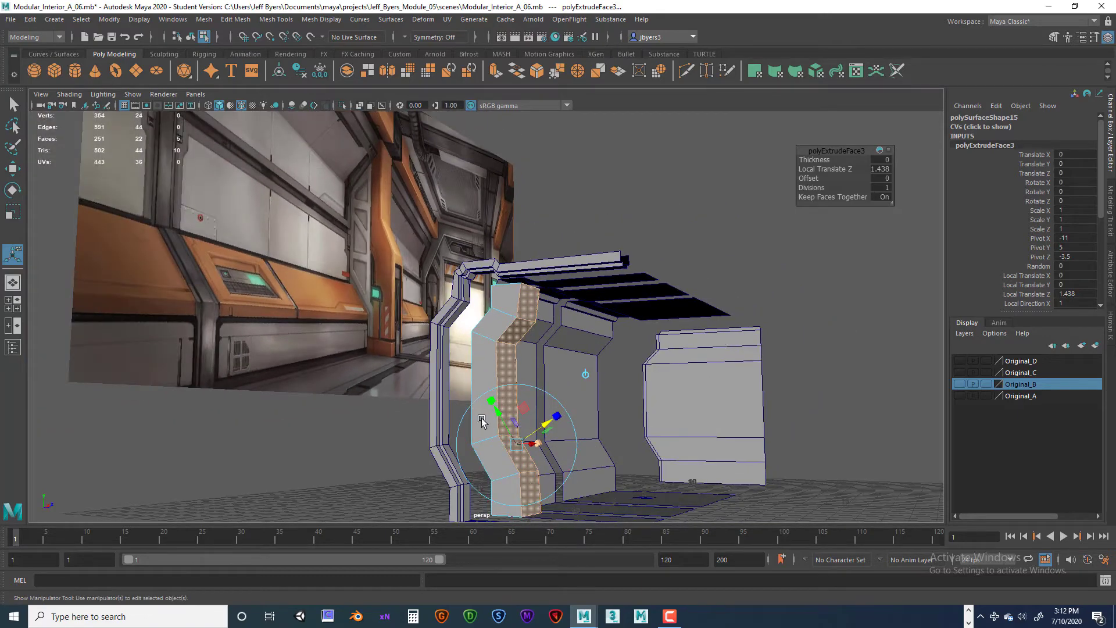
{"action": "scroll", "coordinate": [479, 414], "scroll_direction": "up", "scroll_amount": 3}
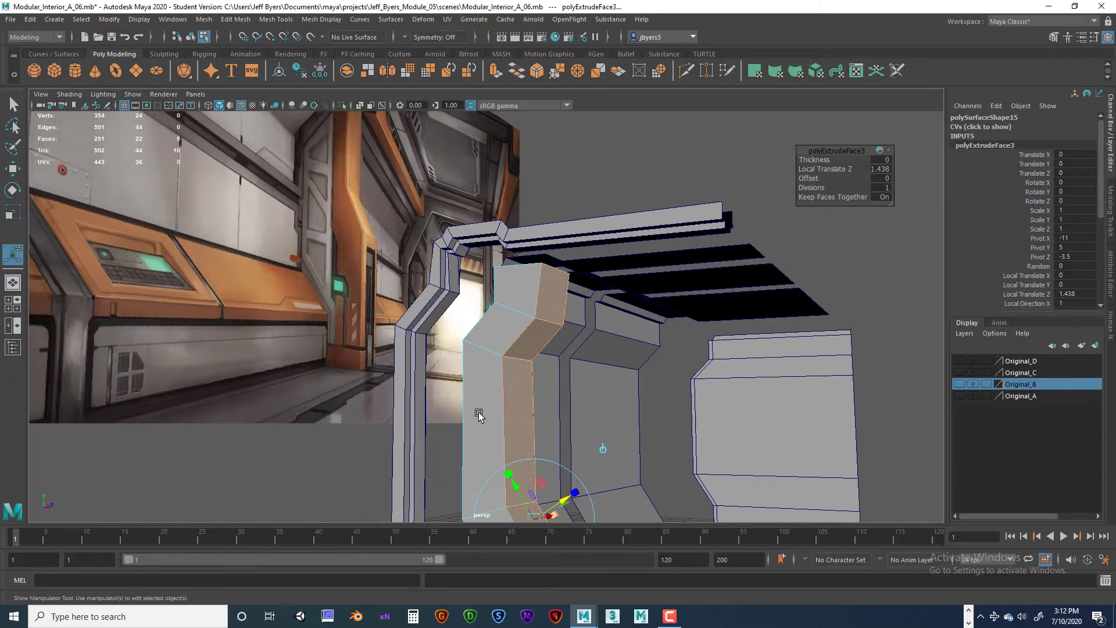
{"action": "middle_click_drag", "start_coordinate": [479, 416], "coordinate": [477, 299], "text": "alt"}
{"action": "scroll", "coordinate": [466, 359], "scroll_direction": "down", "scroll_amount": 2}
{"action": "left_click_drag", "start_coordinate": [466, 358], "coordinate": [468, 392], "text": "alt"}
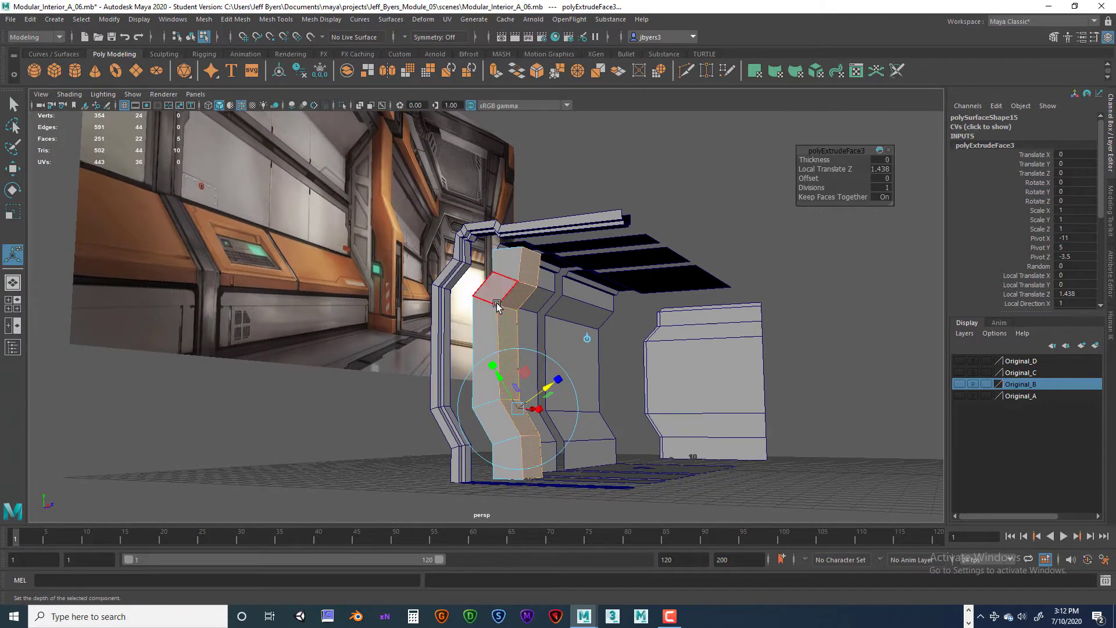
Pull the column's lower-bend front vertices toward the interior to Z about -1.579 and raise them to Y about 5.5
{"action": "right_click_drag", "start_coordinate": [497, 298], "coordinate": [445, 296]}
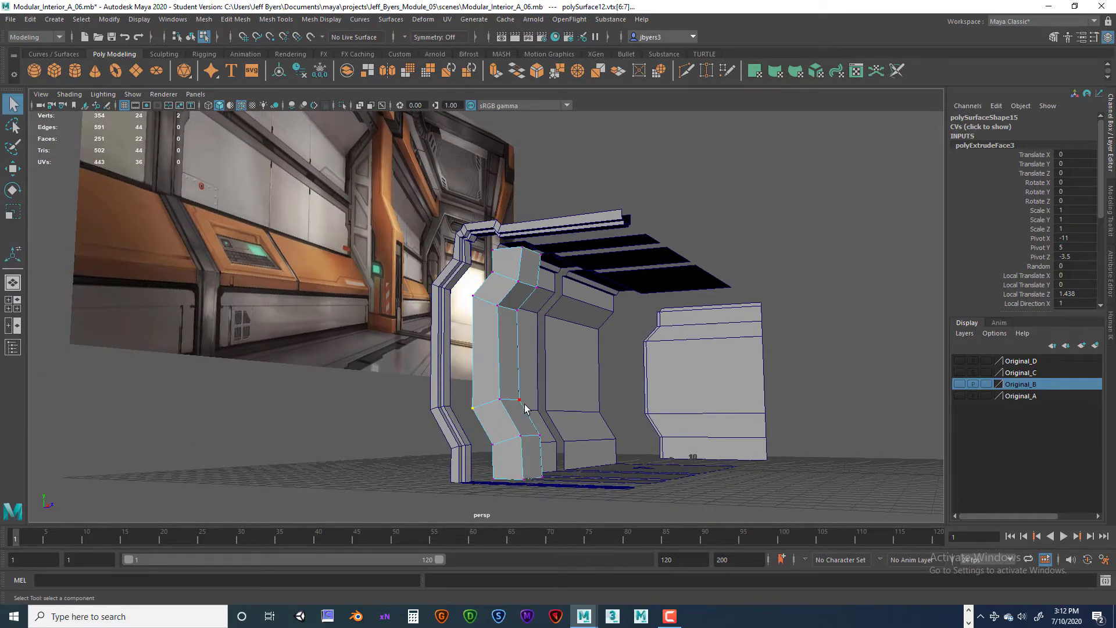
{"action": "left_click", "coordinate": [491, 397]}
{"action": "left_click_drag", "start_coordinate": [491, 396], "coordinate": [530, 412], "text": "alt"}
{"action": "left_click_drag", "start_coordinate": [553, 414], "coordinate": [576, 400], "text": "alt"}
{"action": "key", "text": "e"}
{"action": "key", "text": "w"}
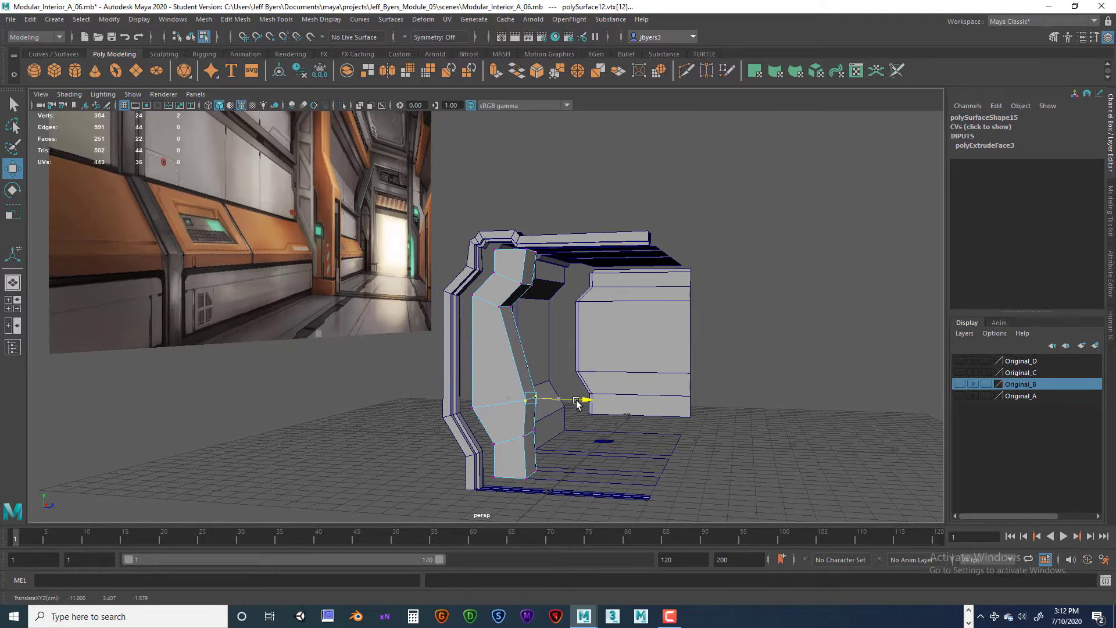
{"action": "left_click_drag", "start_coordinate": [538, 360], "coordinate": [533, 298]}
{"action": "key", "text": "ctrl+z"}
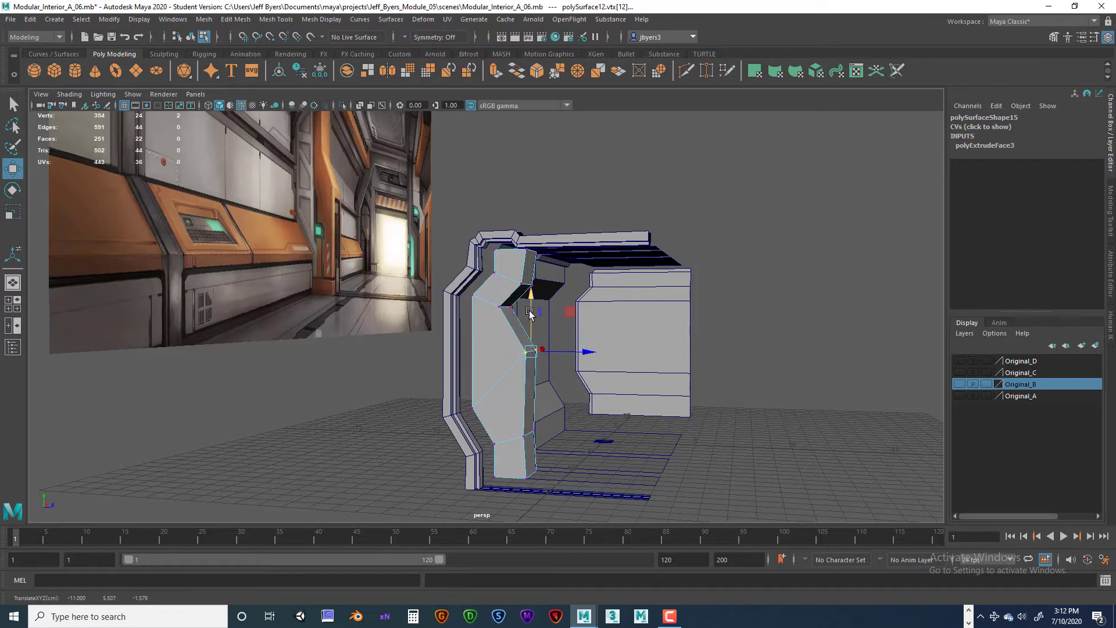
Align the column's two upper pairs of front vertices vertically at Z about -1.579 in the side view, using grid snapping before the final placement
{"action": "middle_click_drag", "start_coordinate": [530, 311], "coordinate": [520, 369], "text": "alt"}
{"action": "left_click_drag", "start_coordinate": [485, 357], "coordinate": [554, 365]}
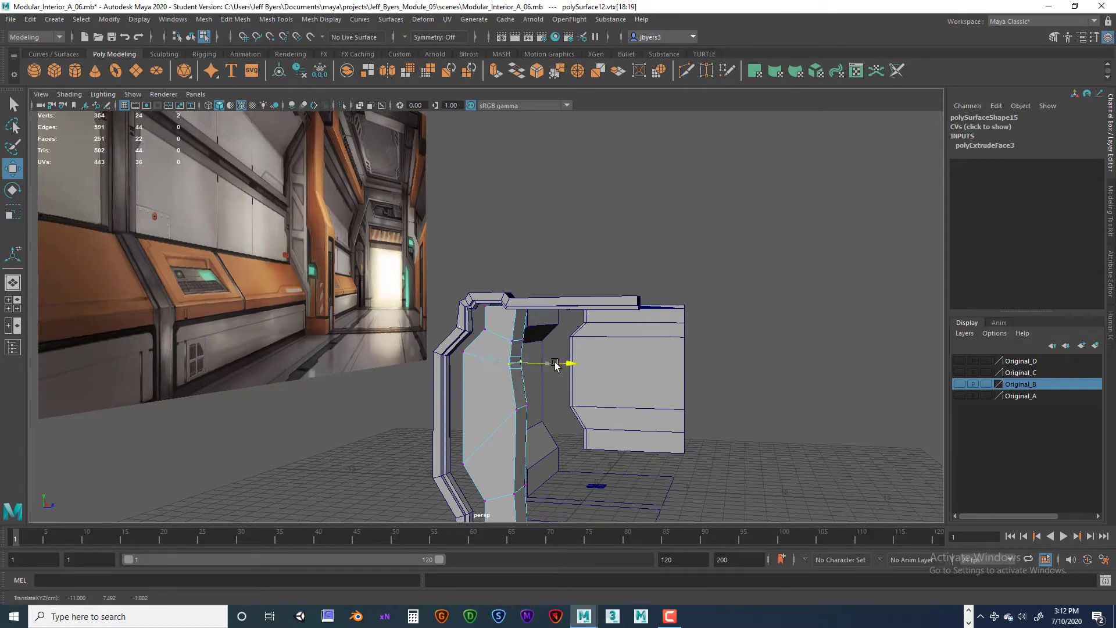
{"action": "left_click_drag", "start_coordinate": [505, 325], "coordinate": [568, 342], "text": "alt"}
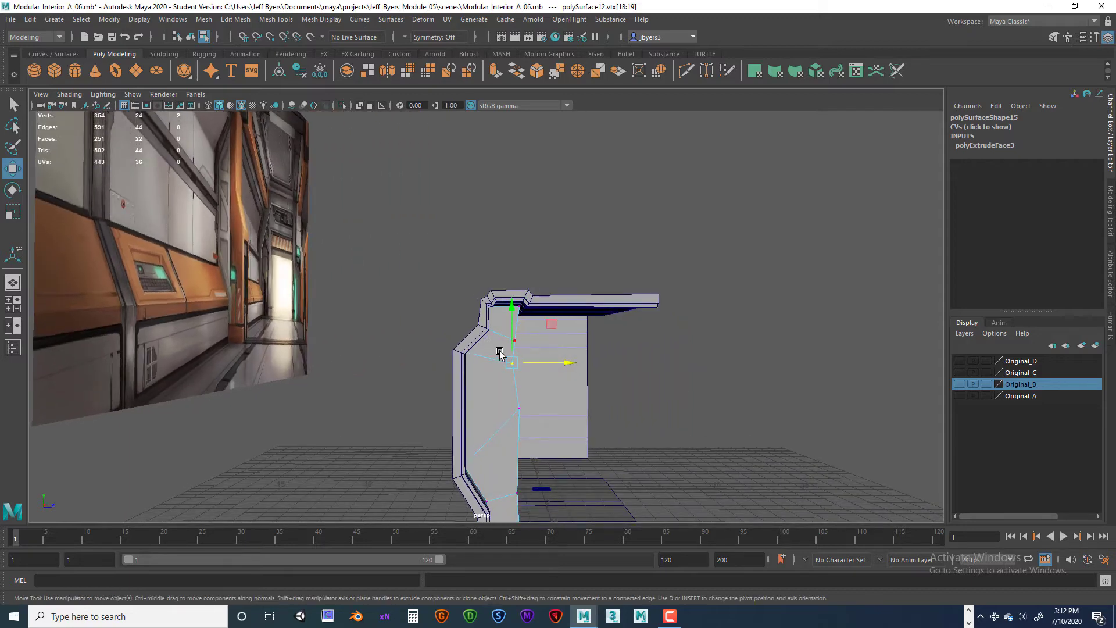
{"action": "key", "text": "space"}
{"action": "key", "text": "space"}
{"action": "scroll", "coordinate": [664, 378], "scroll_direction": "up", "scroll_amount": 3}
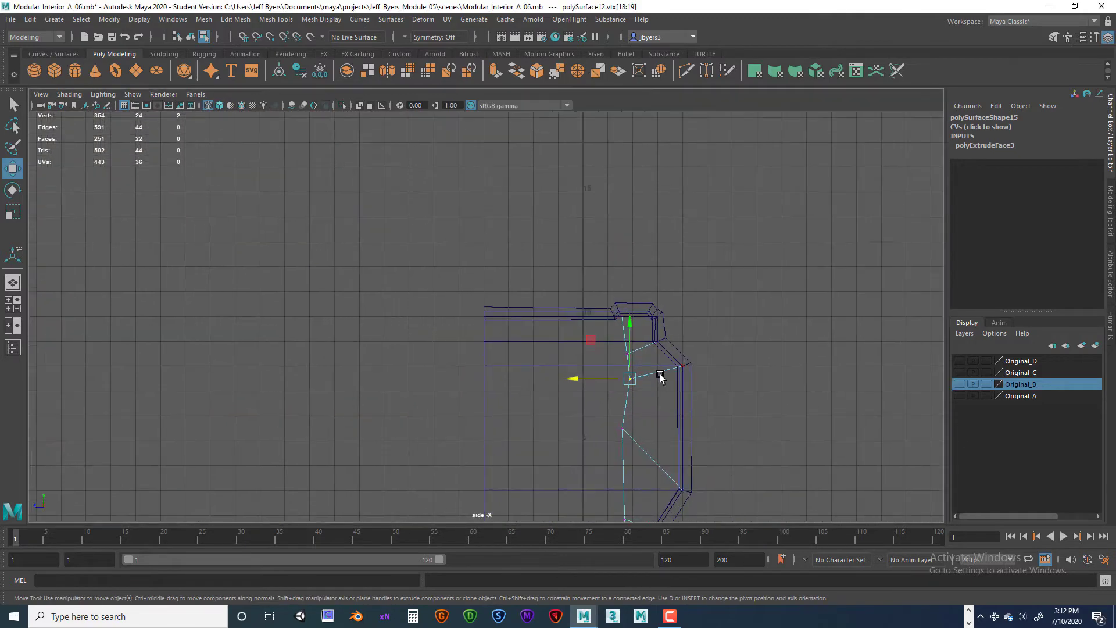
{"action": "left_click", "coordinate": [244, 37]}
{"action": "mouse_move", "coordinate": [619, 396]}
{"action": "left_mouse_down"}
{"action": "mouse_move", "coordinate": [607, 393]}
{"action": "mouse_move", "coordinate": [651, 395]}
{"action": "mouse_move", "coordinate": [619, 395]}
{"action": "left_mouse_up"}
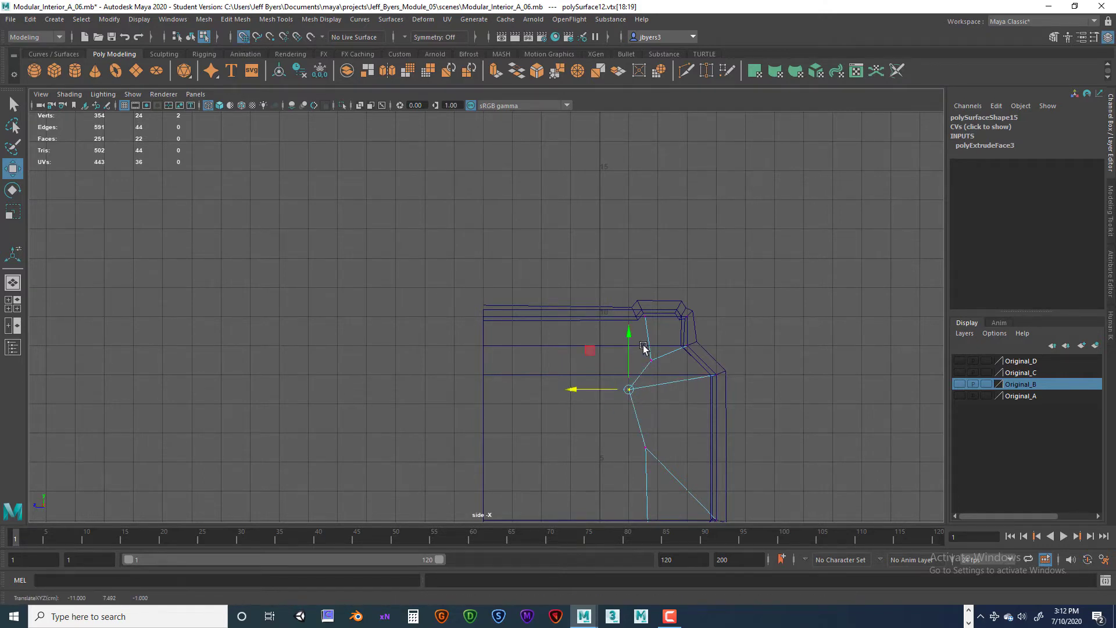
{"action": "left_click", "coordinate": [650, 356]}
{"action": "left_click_drag", "start_coordinate": [646, 360], "coordinate": [648, 408]}
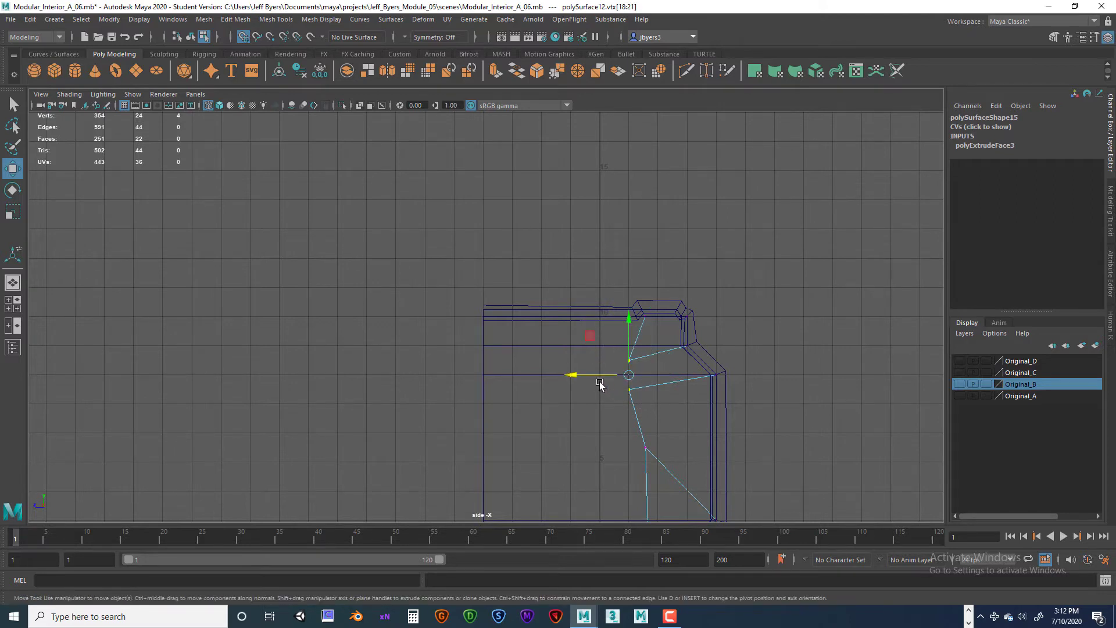
{"action": "left_click_drag", "start_coordinate": [596, 375], "coordinate": [643, 375]}
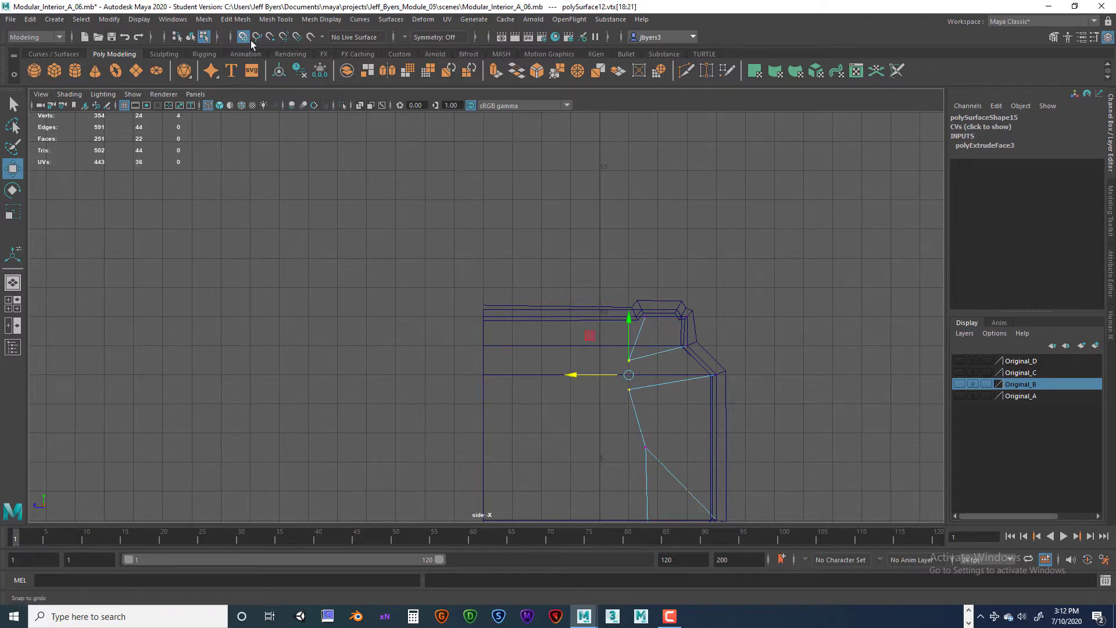
{"action": "left_click_drag", "start_coordinate": [565, 375], "coordinate": [600, 376]}
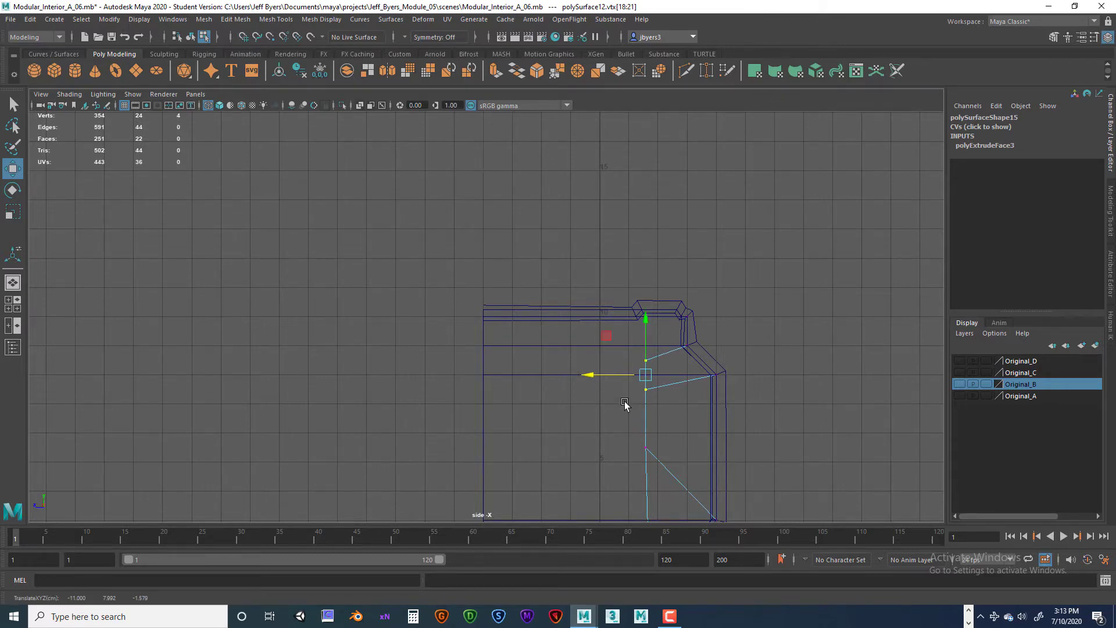
Lower the column's two lower front vertex pairs level with the wall's lower bends and align them with the straight front edge
{"action": "middle_click_drag", "start_coordinate": [665, 425], "coordinate": [682, 264], "text": "alt"}
{"action": "left_click", "coordinate": [662, 288]}
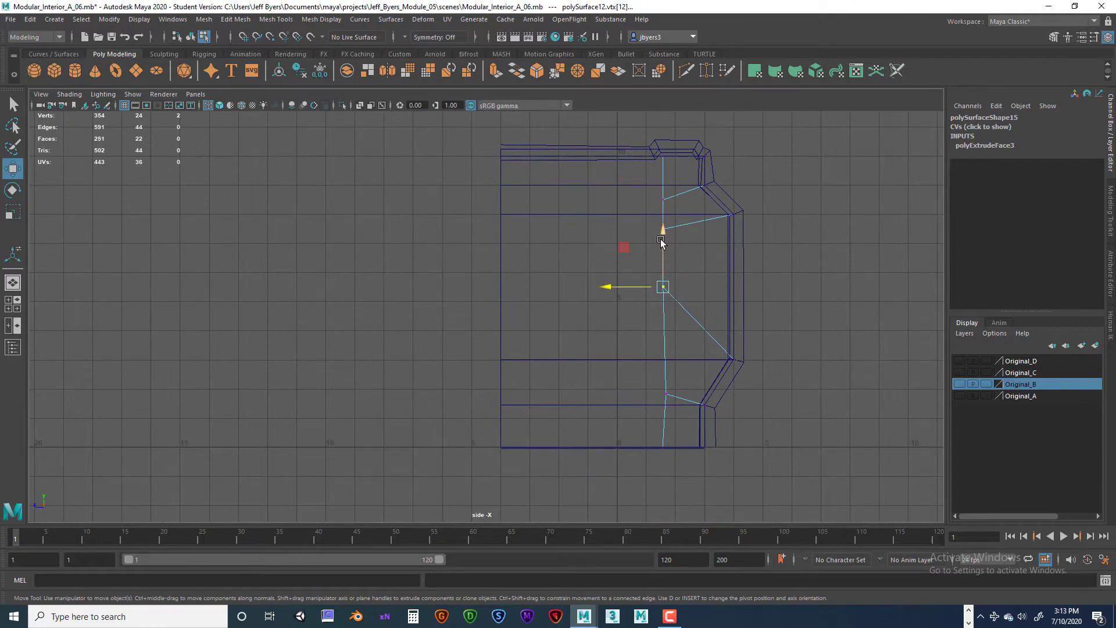
{"action": "left_click_drag", "start_coordinate": [661, 241], "coordinate": [670, 314]}
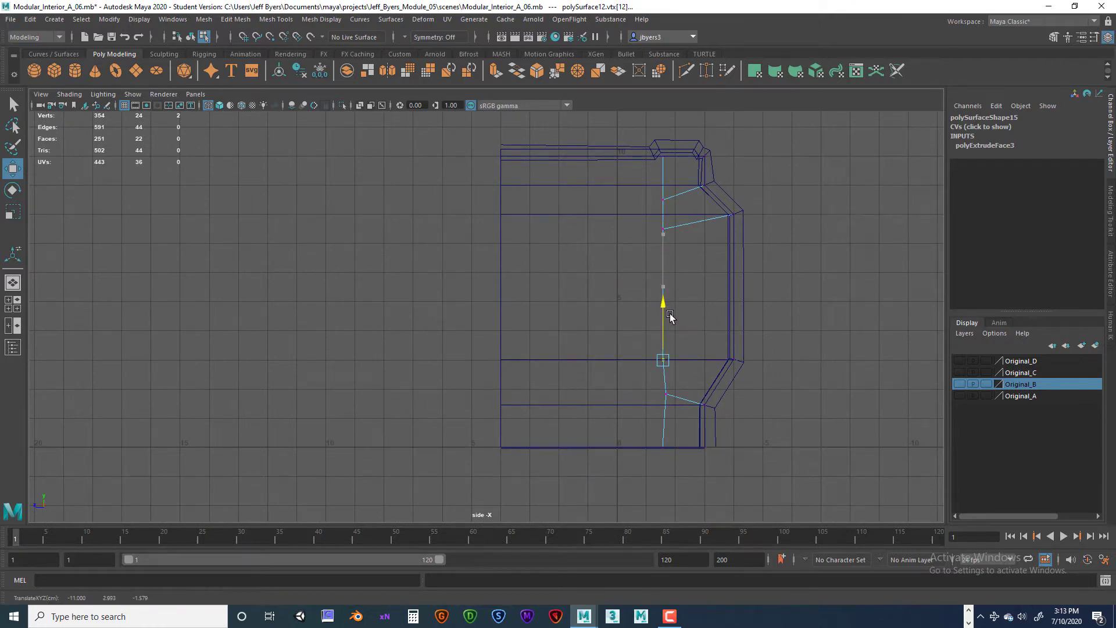
{"action": "left_click_drag", "start_coordinate": [659, 402], "coordinate": [666, 364]}
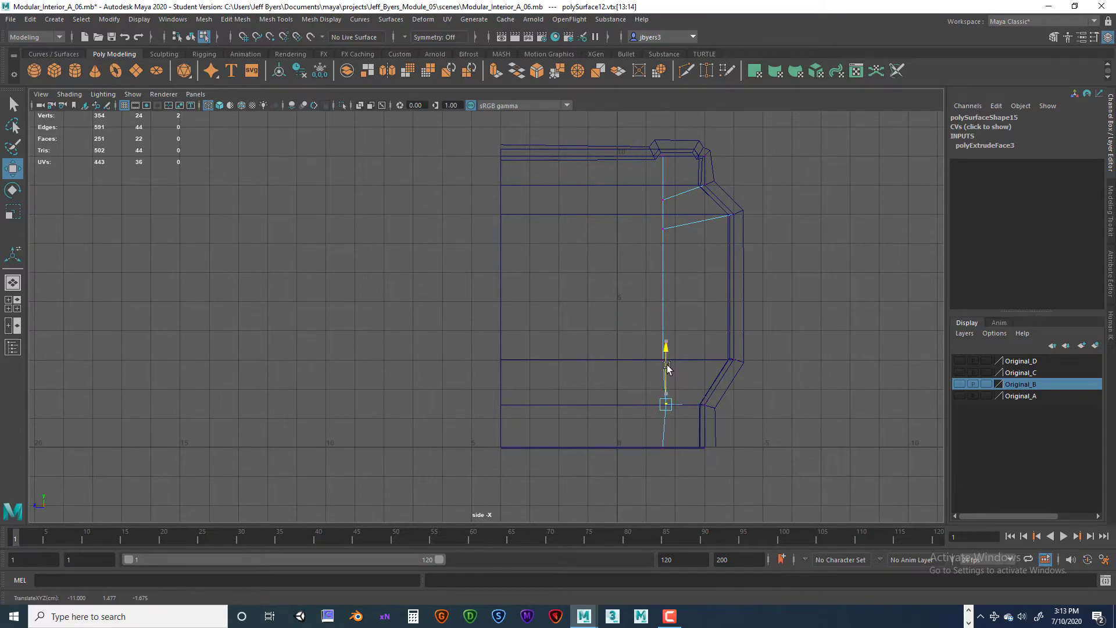
{"action": "left_click_drag", "start_coordinate": [639, 407], "coordinate": [634, 409]}
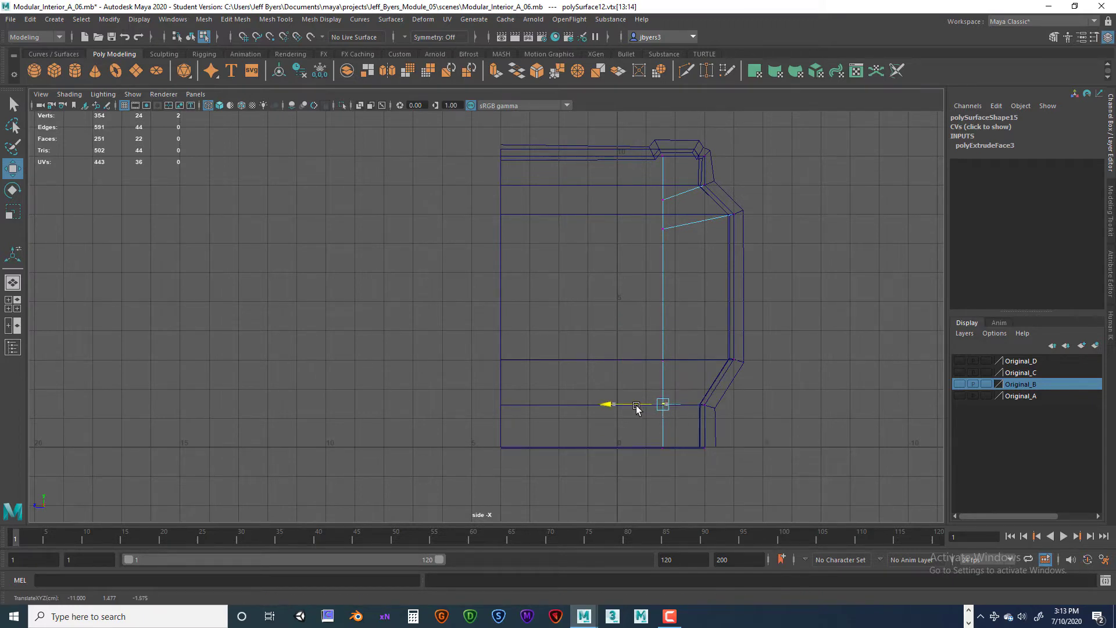
Insert a horizontal edge loop around the column, about midway between its upper and lower bends
{"action": "key", "text": "space"}
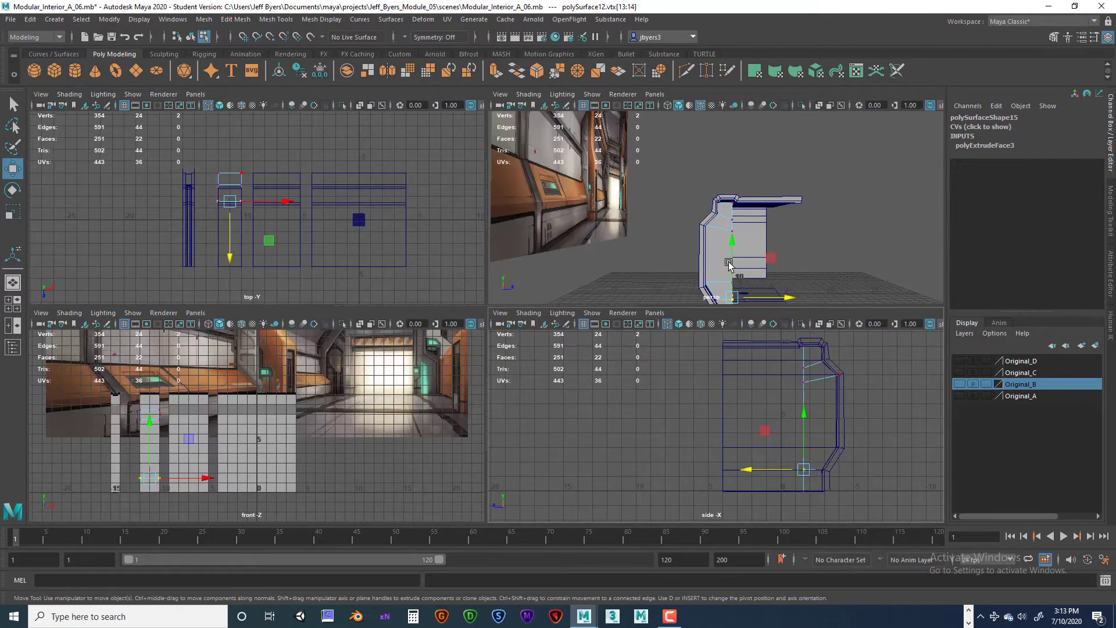
{"action": "key", "text": "space"}
{"action": "left_click_drag", "start_coordinate": [579, 377], "coordinate": [561, 324], "text": "alt"}
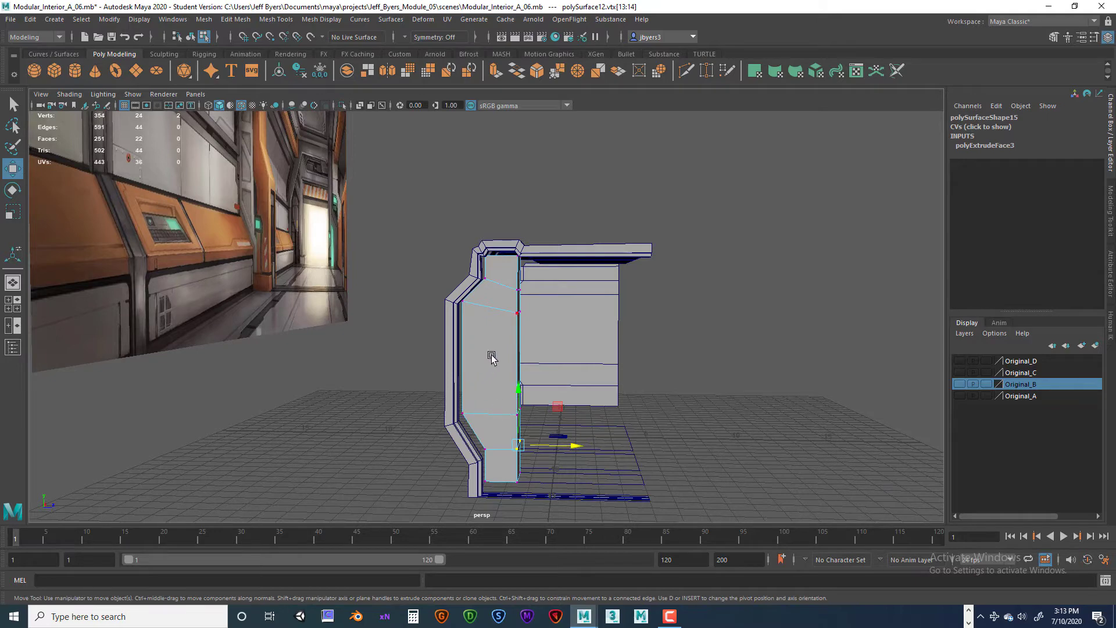
{"action": "right_click_drag", "start_coordinate": [491, 358], "coordinate": [531, 371]}
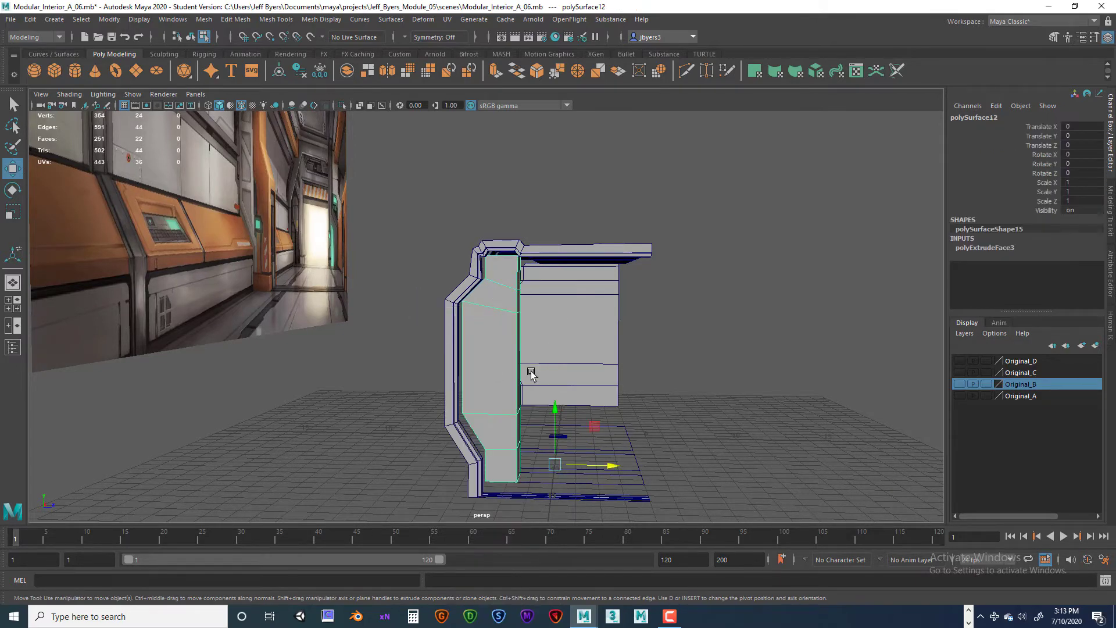
{"action": "left_click_drag", "start_coordinate": [523, 372], "coordinate": [516, 374], "text": "alt"}
{"action": "right_click_drag", "start_coordinate": [515, 307], "coordinate": [451, 324], "text": "shift"}
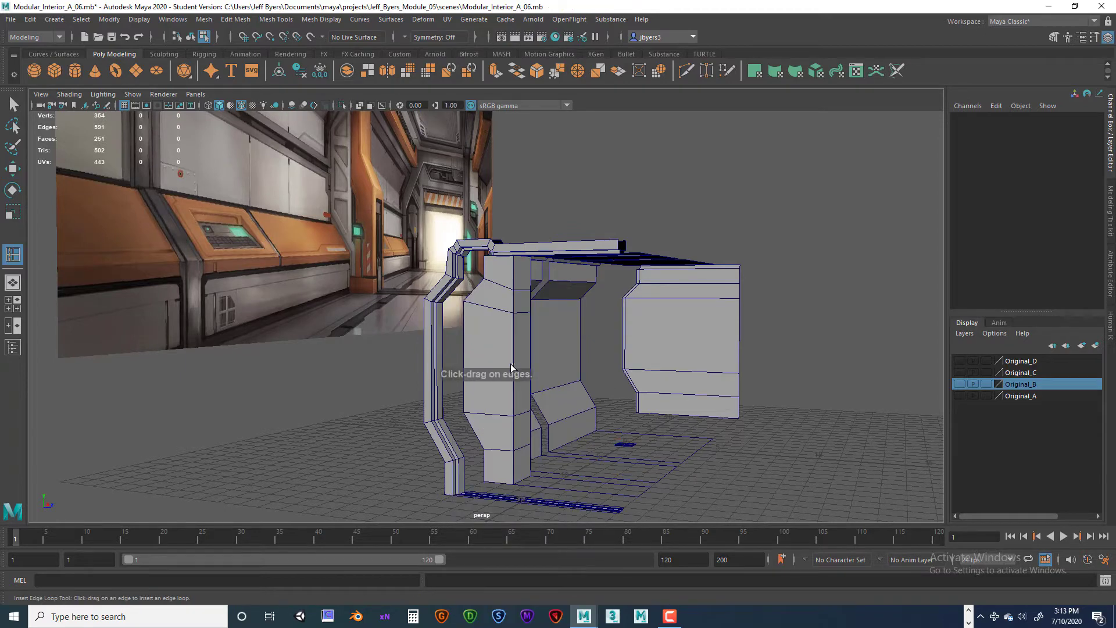
{"action": "left_click", "coordinate": [511, 364]}
{"action": "left_click", "coordinate": [513, 365]}
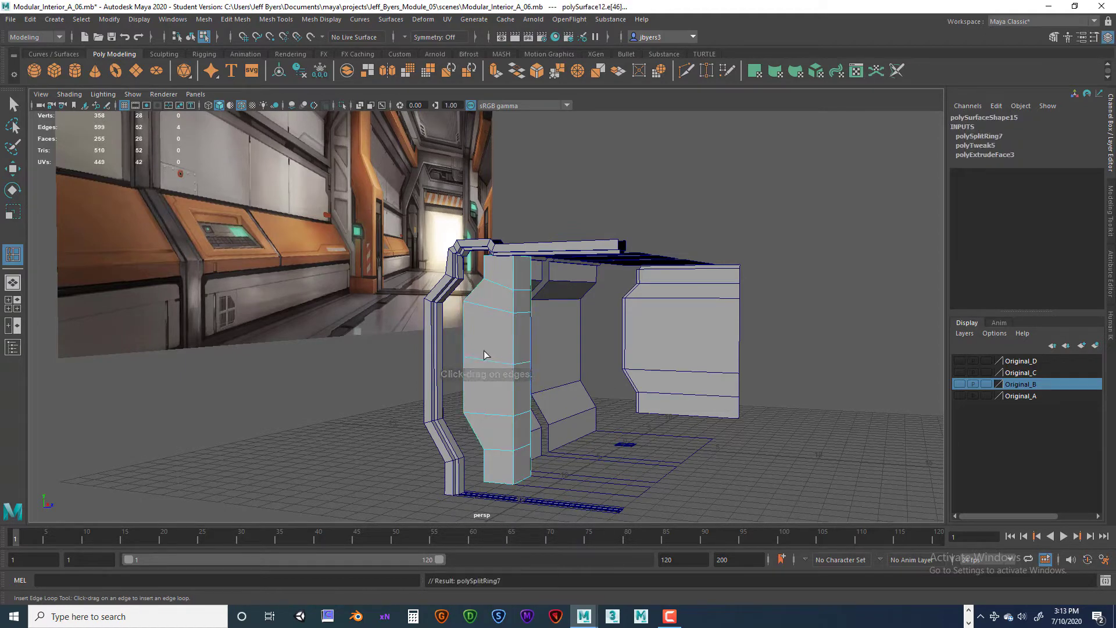
Level the new edge loop's back and front vertices at Y 5 in the side view with grid snapping
{"action": "key", "text": "space"}
{"action": "key", "text": "space"}
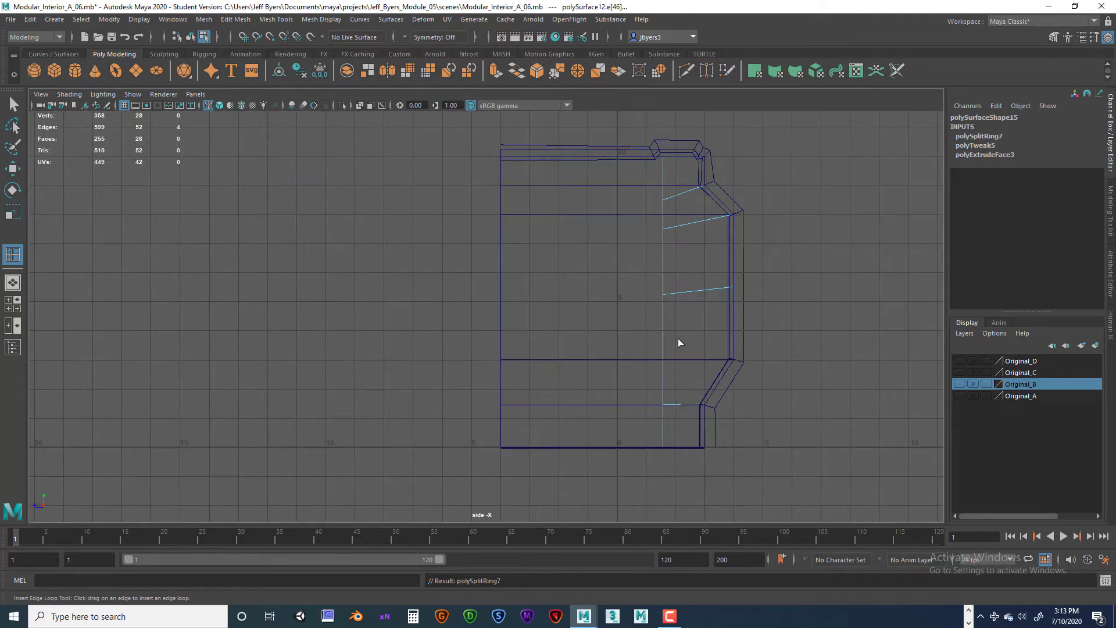
{"action": "key", "text": "q"}
{"action": "right_click_drag", "start_coordinate": [682, 305], "coordinate": [757, 297]}
{"action": "key", "text": "w"}
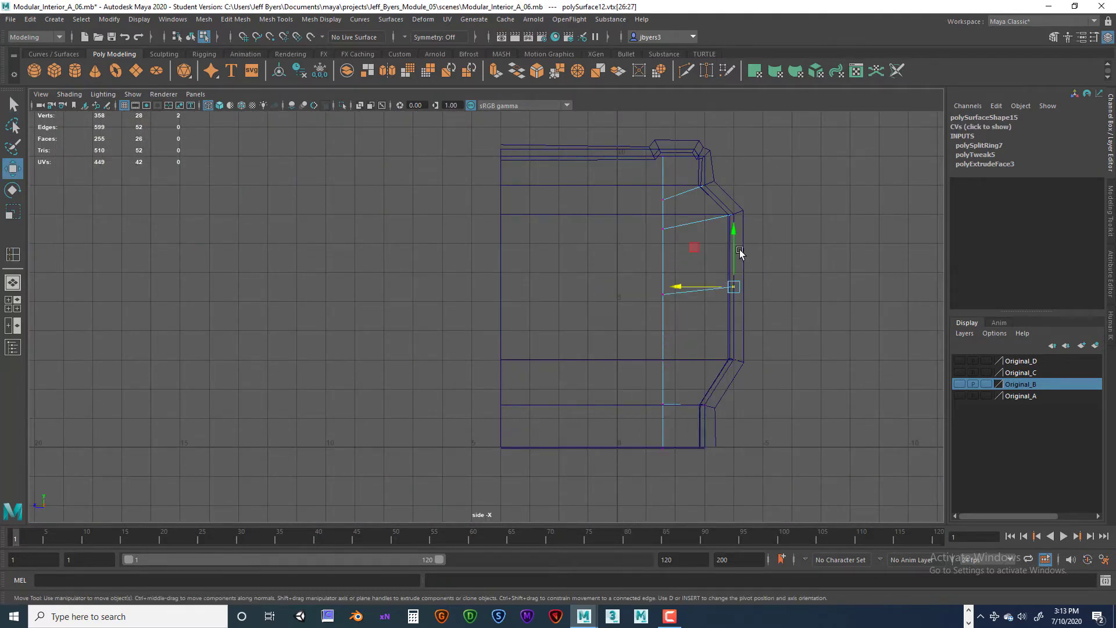
{"action": "left_click_drag", "start_coordinate": [737, 237], "coordinate": [738, 250]}
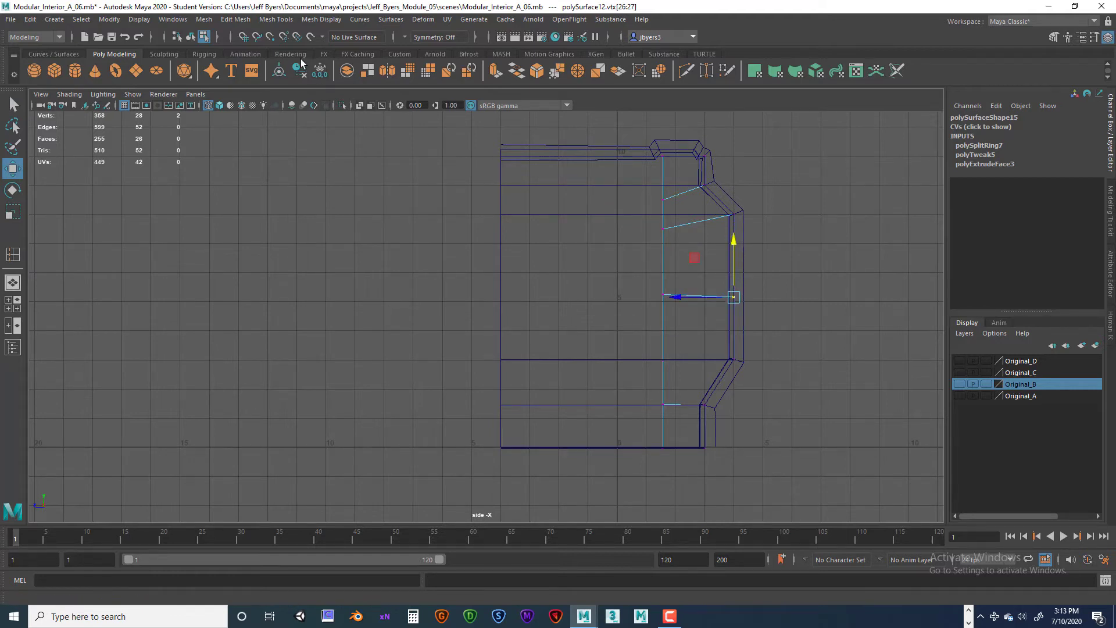
{"action": "left_click", "coordinate": [242, 38]}
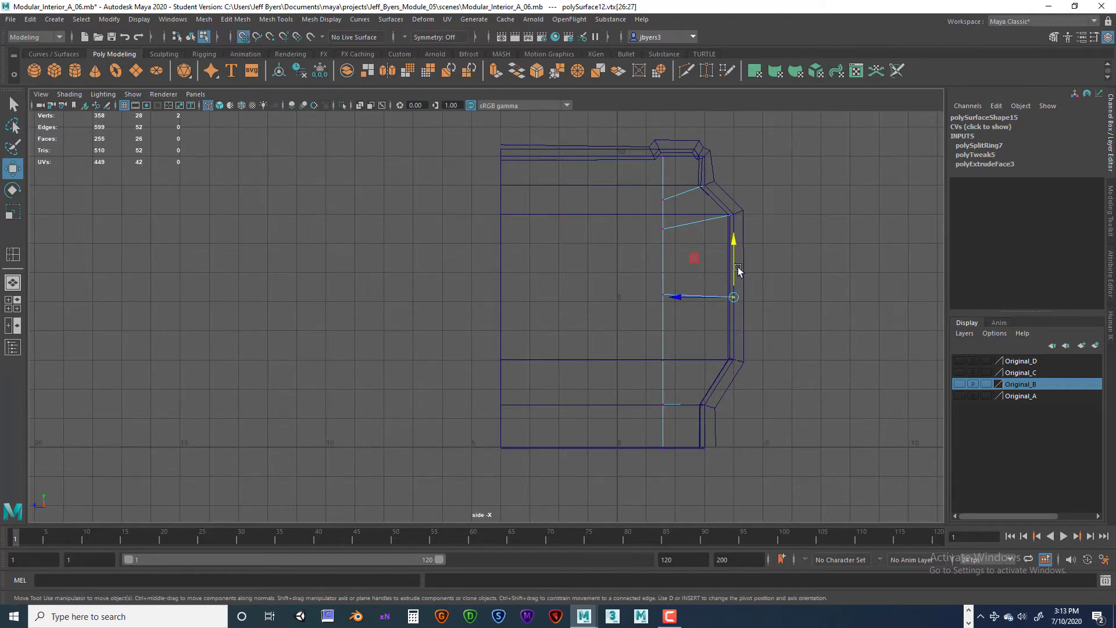
{"action": "left_click_drag", "start_coordinate": [738, 270], "coordinate": [739, 302]}
{"action": "left_click_drag", "start_coordinate": [645, 288], "coordinate": [675, 314]}
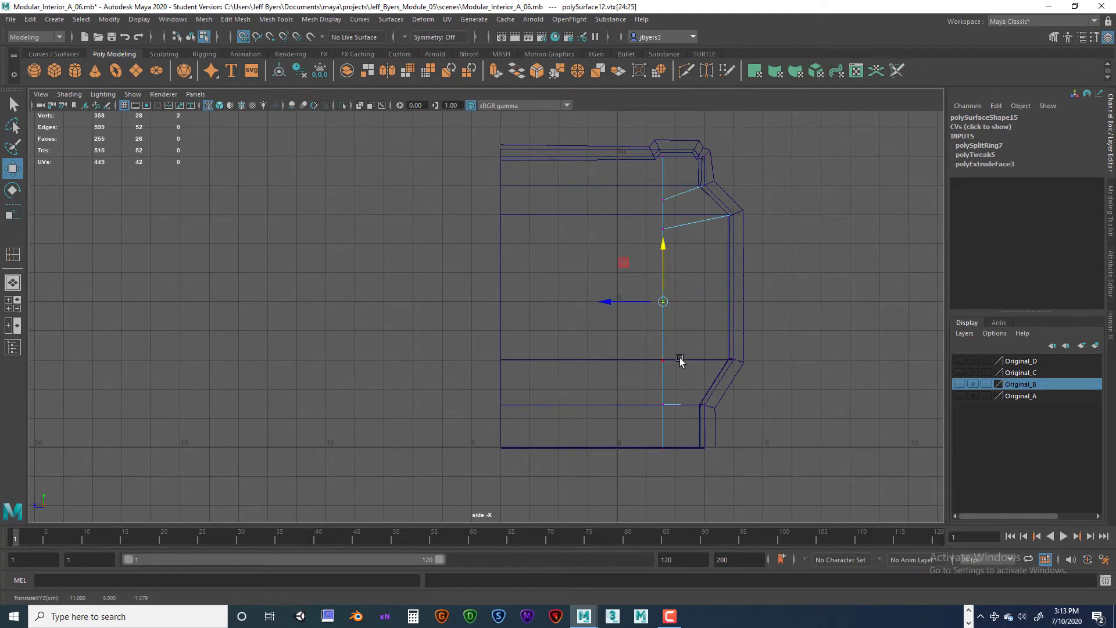
Pull the column's front vertices from the middle loop down toward the interior, and lower the upper-bend front vertices to form a slope
{"action": "left_click_drag", "start_coordinate": [625, 278], "coordinate": [748, 363]}
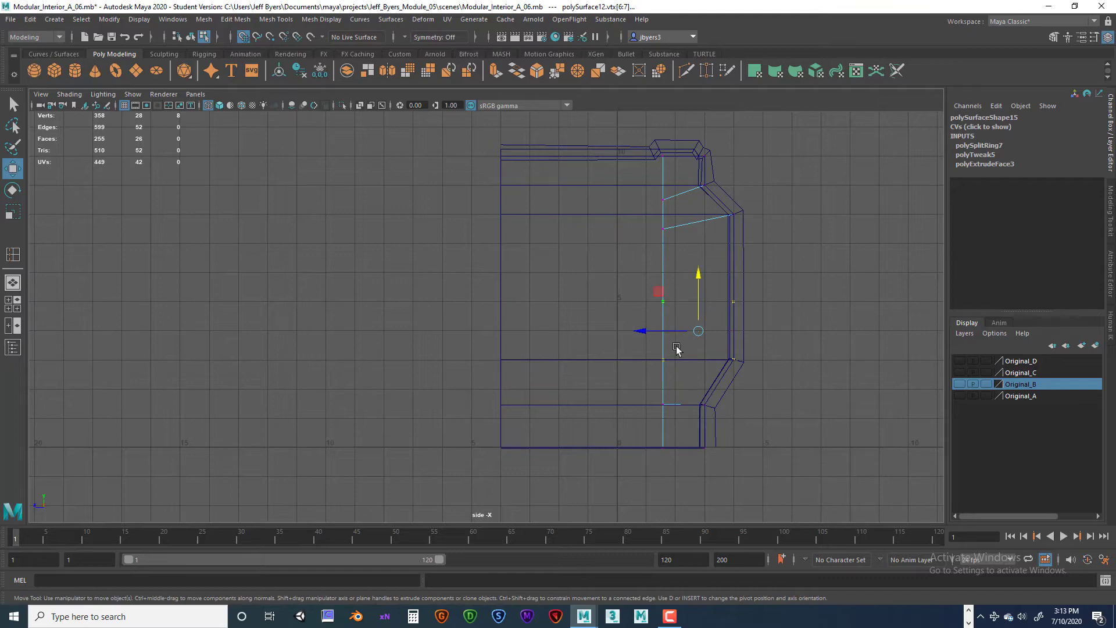
{"action": "left_click_drag", "start_coordinate": [622, 263], "coordinate": [671, 448]}
{"action": "key", "text": "space"}
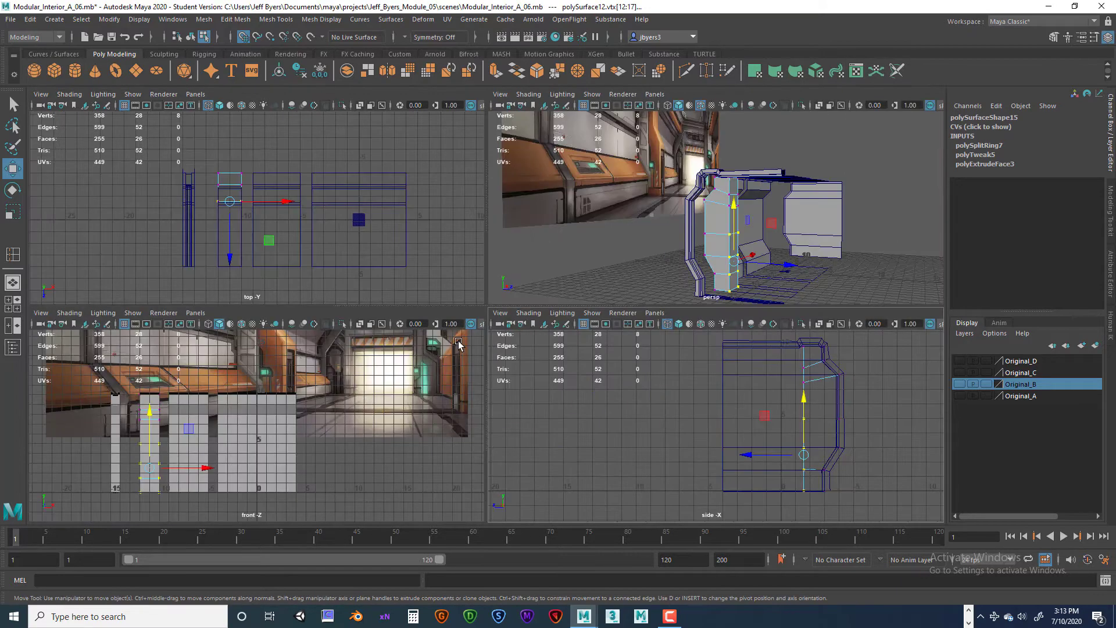
{"action": "key", "text": "space"}
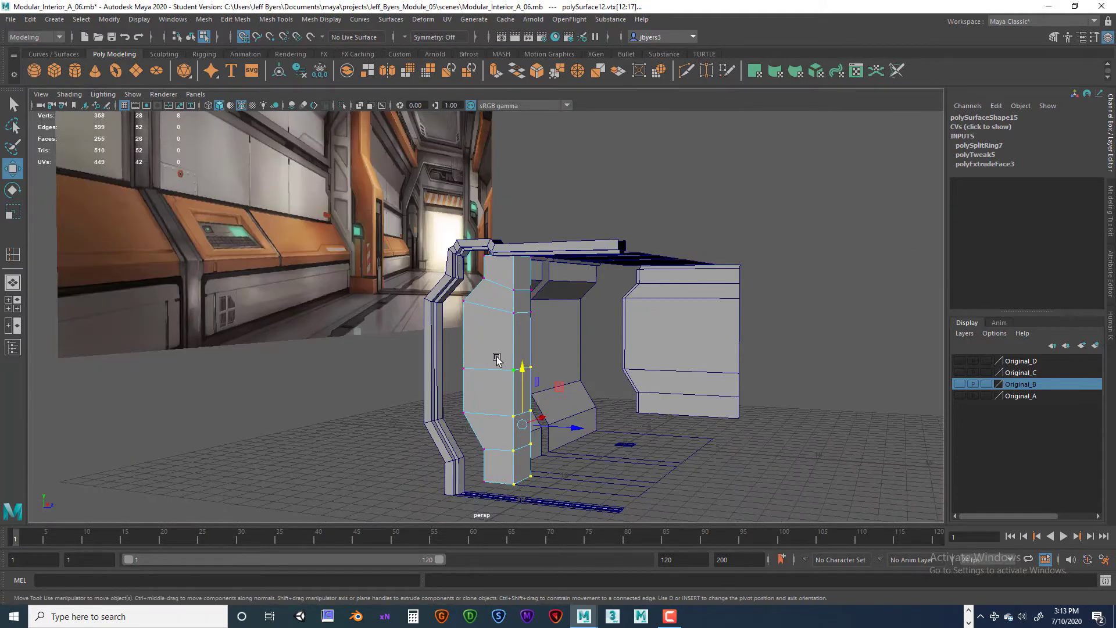
{"action": "left_click_drag", "start_coordinate": [573, 430], "coordinate": [551, 429]}
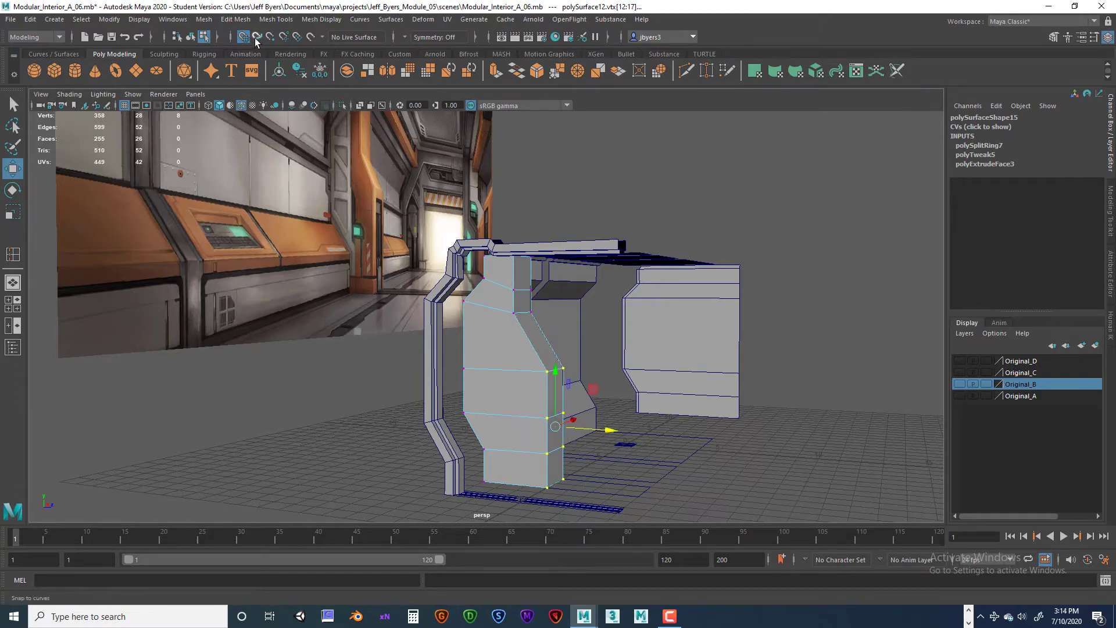
{"action": "left_click_drag", "start_coordinate": [617, 430], "coordinate": [371, 346]}
{"action": "left_click", "coordinate": [514, 315]}
{"action": "left_click_drag", "start_coordinate": [456, 270], "coordinate": [563, 337]}
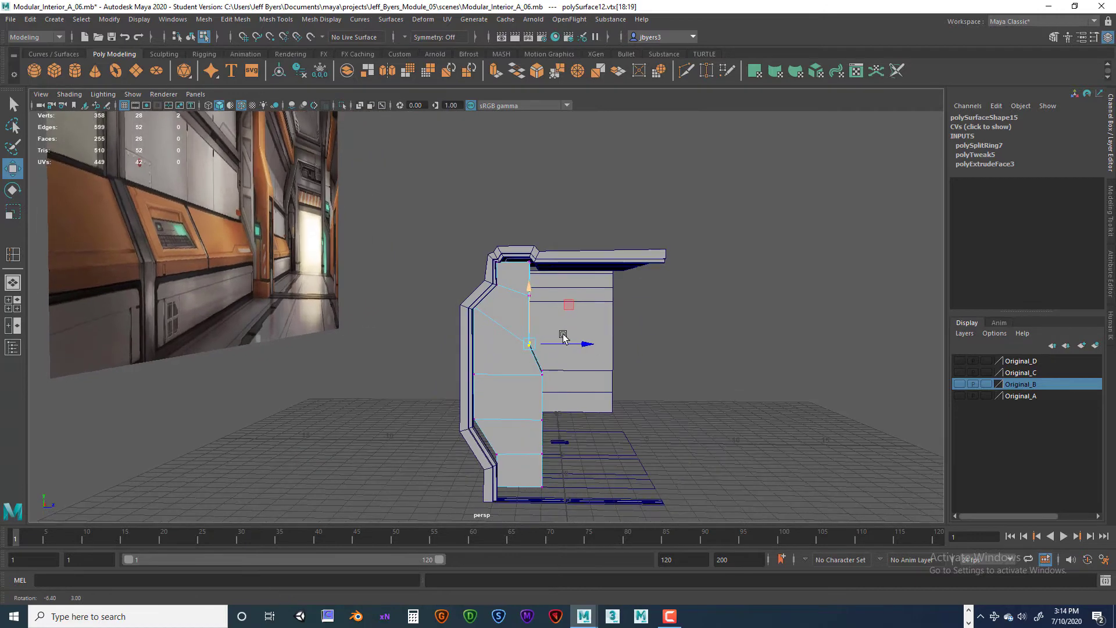
Move all the column's front vertices back toward the wall, and push the upper three pairs back further to slim the top
{"action": "left_click_drag", "start_coordinate": [585, 478], "coordinate": [585, 478]}
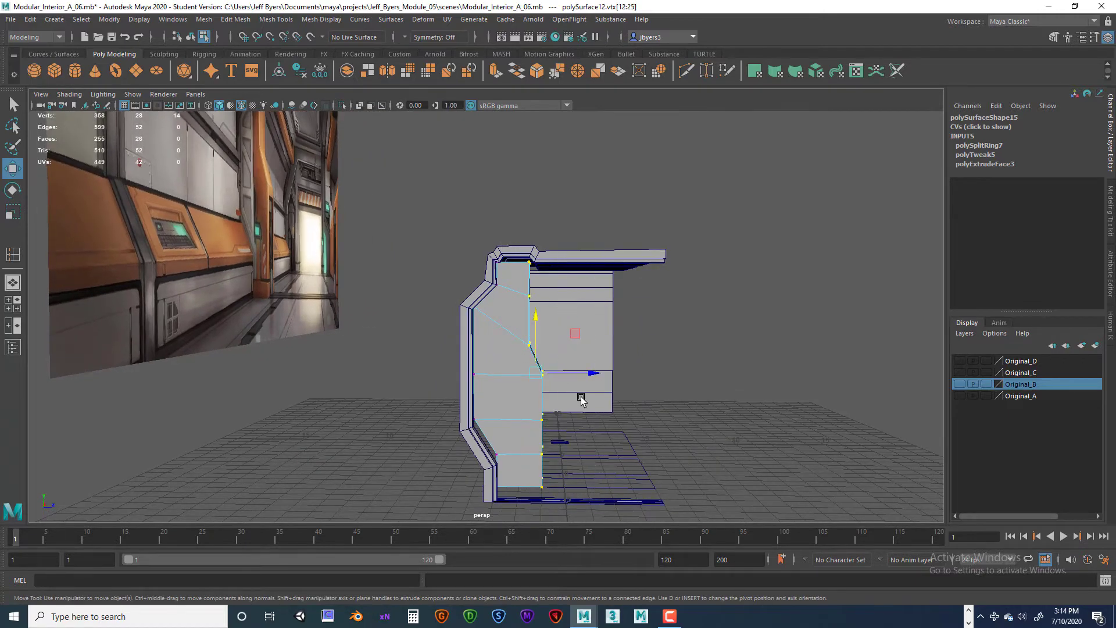
{"action": "left_click_drag", "start_coordinate": [591, 372], "coordinate": [554, 263]}
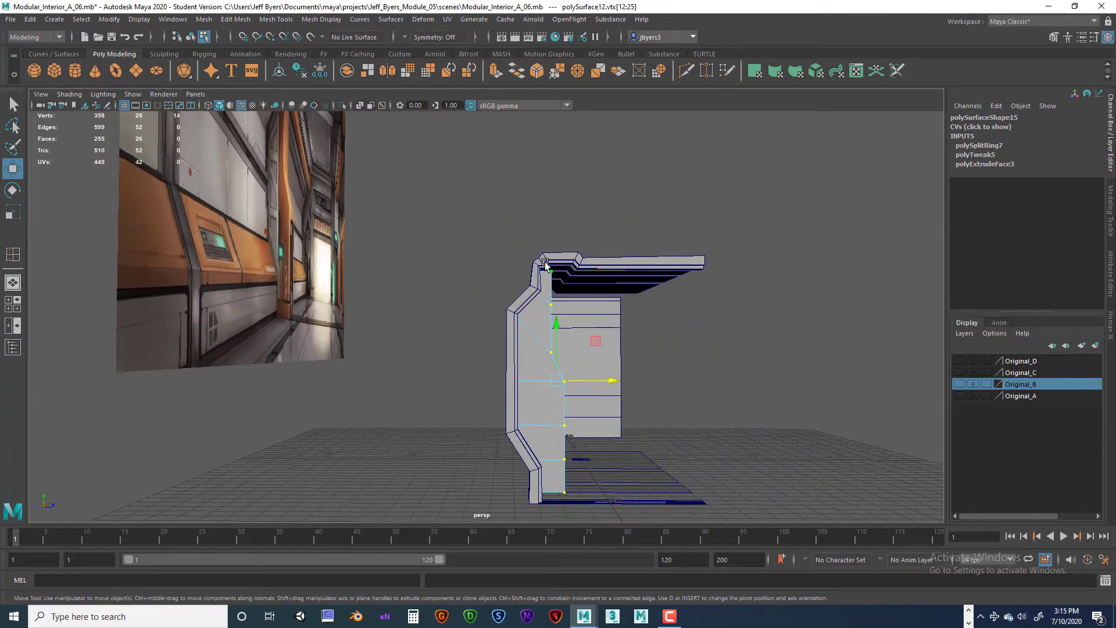
{"action": "left_click_drag", "start_coordinate": [600, 364], "coordinate": [575, 362], "text": "alt"}
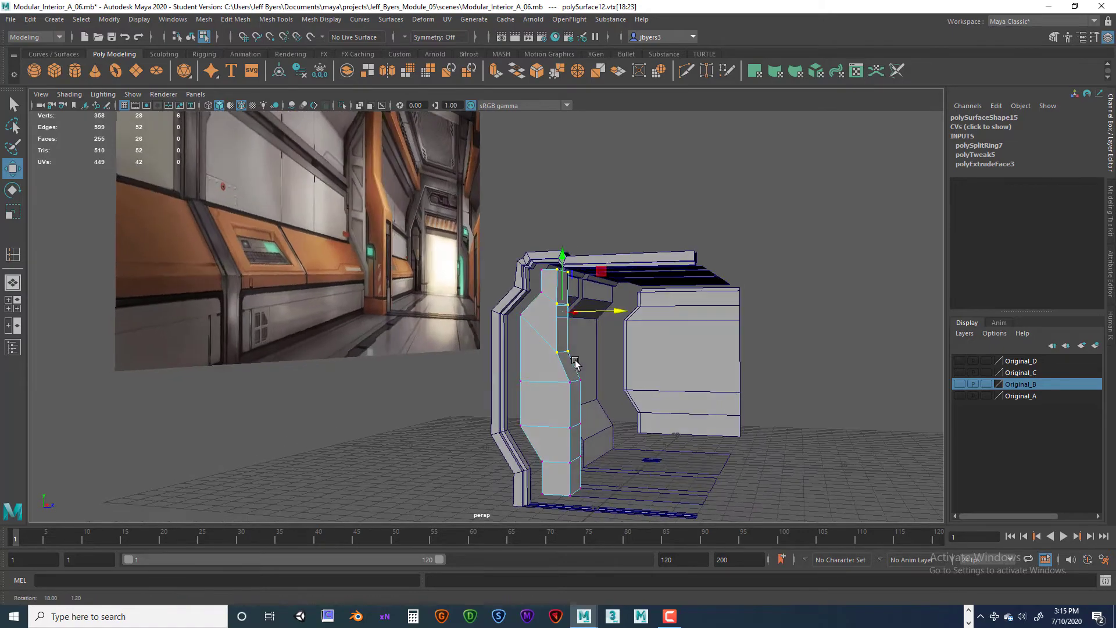
{"action": "left_click", "coordinate": [602, 315]}
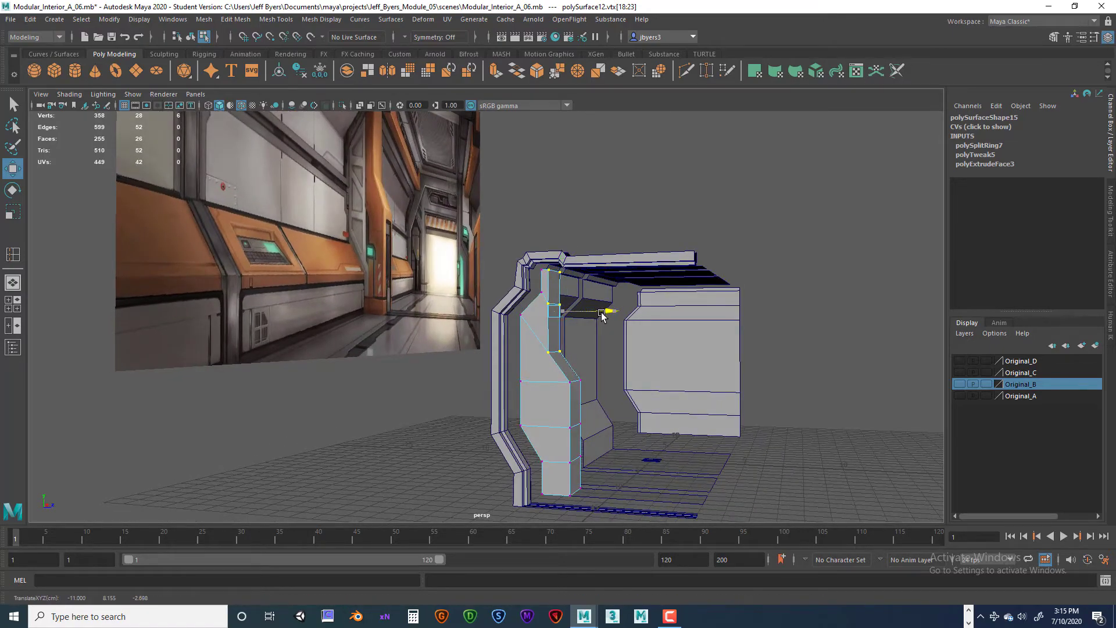
Adjust the depth of the column's lower front vertices and the height of the front vertices at the top of the slope
{"action": "left_click_drag", "start_coordinate": [601, 315], "coordinate": [557, 373], "text": "alt"}
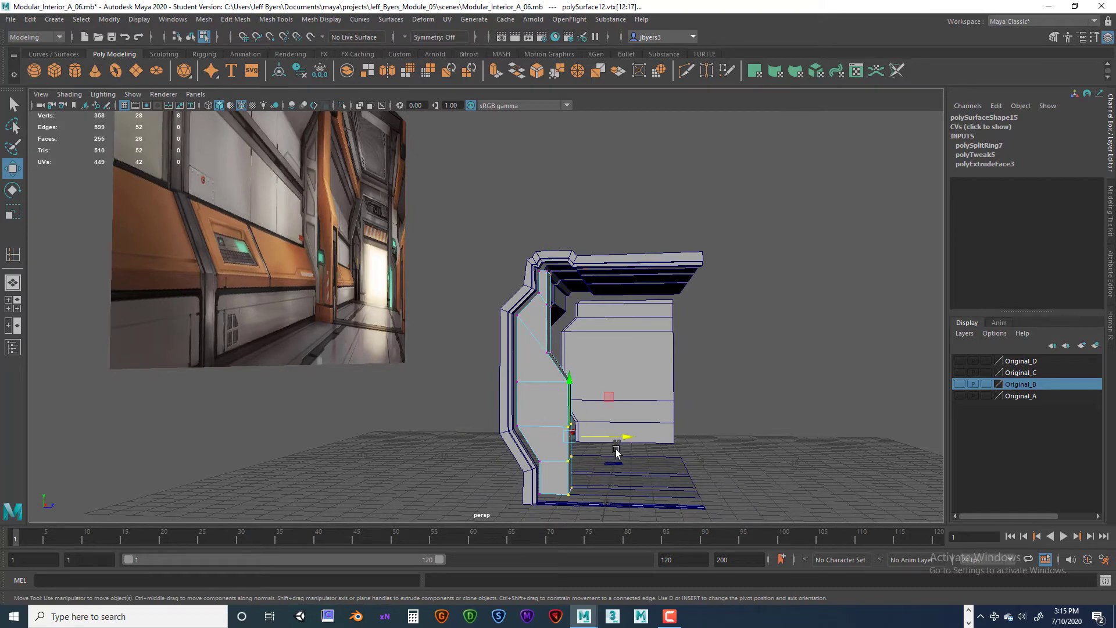
{"action": "left_click", "coordinate": [622, 439]}
{"action": "left_click_drag", "start_coordinate": [624, 438], "coordinate": [553, 313], "text": "alt"}
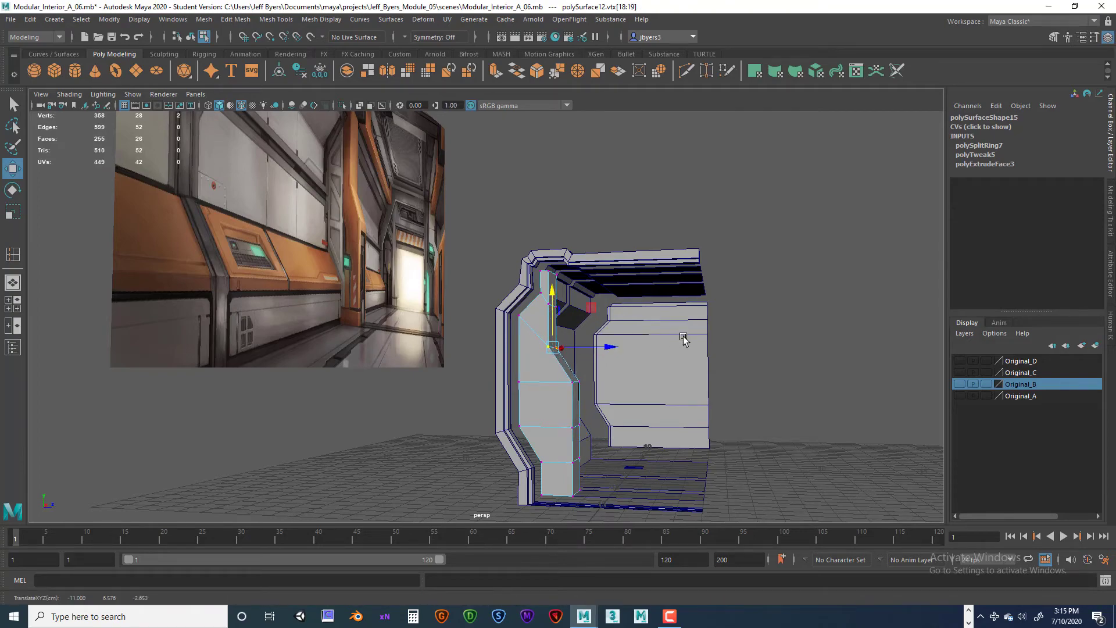
Compare the reshaped column with the orange support column in the reference image from several angles
{"action": "left_click_drag", "start_coordinate": [684, 341], "coordinate": [551, 415], "text": "alt"}
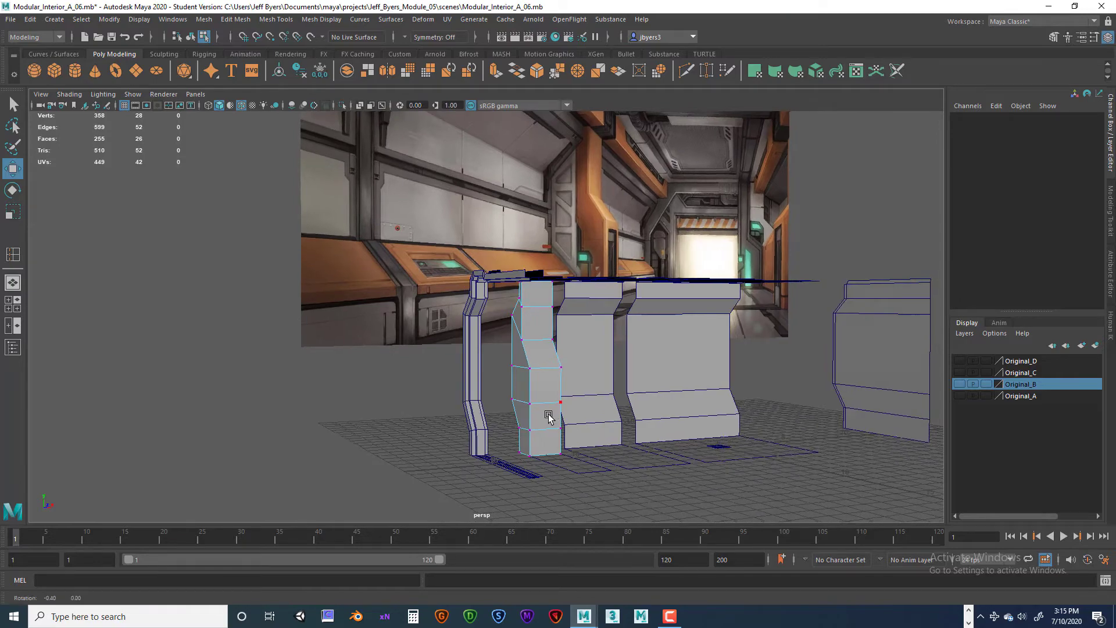
{"action": "scroll", "coordinate": [550, 414], "scroll_direction": "up", "scroll_amount": 3}
{"action": "left_click_drag", "start_coordinate": [550, 414], "coordinate": [557, 401], "text": "alt"}
{"action": "scroll", "coordinate": [557, 401], "scroll_direction": "up", "scroll_amount": 2}
{"action": "middle_click_drag", "start_coordinate": [561, 366], "coordinate": [556, 402], "text": "alt"}
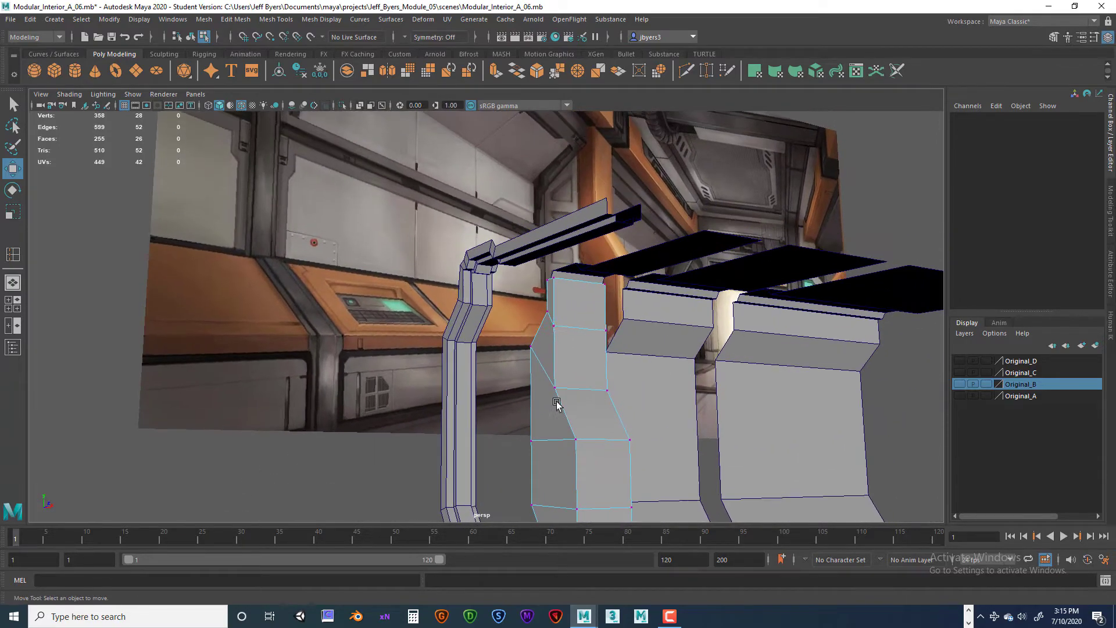
{"action": "mouse_move", "coordinate": [578, 339]}
{"action": "right_mouse_down"}
{"action": "mouse_move", "coordinate": [574, 317]}
{"action": "mouse_move", "coordinate": [578, 326]}
{"action": "right_mouse_up"}
{"action": "left_click_drag", "start_coordinate": [632, 228], "coordinate": [689, 106], "text": "alt"}
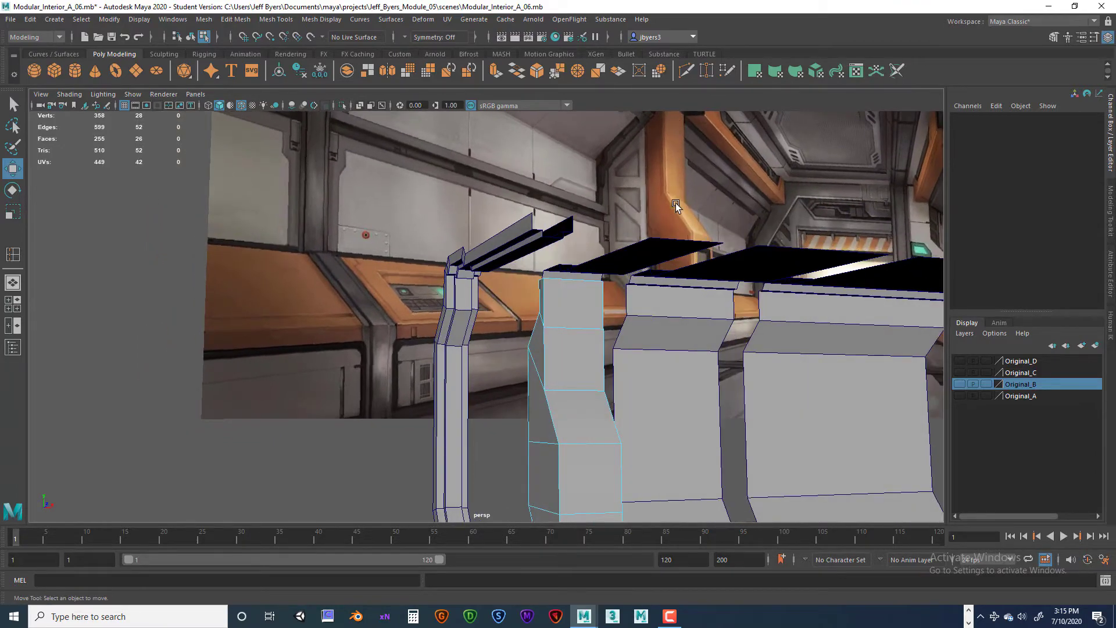
{"action": "left_click_drag", "start_coordinate": [652, 321], "coordinate": [650, 277], "text": "alt"}
{"action": "middle_click_drag", "start_coordinate": [634, 273], "coordinate": [629, 250], "text": "alt"}
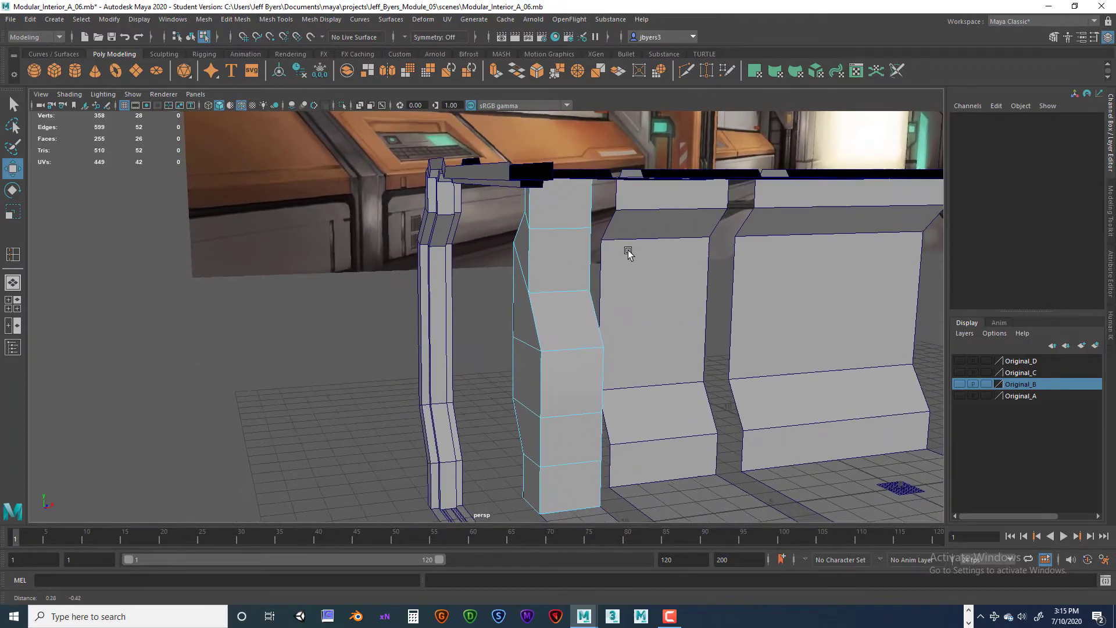
{"action": "left_click_drag", "start_coordinate": [628, 311], "coordinate": [640, 307], "text": "alt"}
{"action": "mouse_move", "coordinate": [575, 345]}
{"action": "right_mouse_down", "text": "alt"}
{"action": "mouse_move", "coordinate": [589, 326]}
{"action": "mouse_move", "coordinate": [568, 289]}
{"action": "mouse_move", "coordinate": [561, 329]}
{"action": "right_mouse_up", "text": "alt"}
Insert four vertical edge loops down the column's front, two near each side edge
{"action": "left_click", "coordinate": [557, 360]}
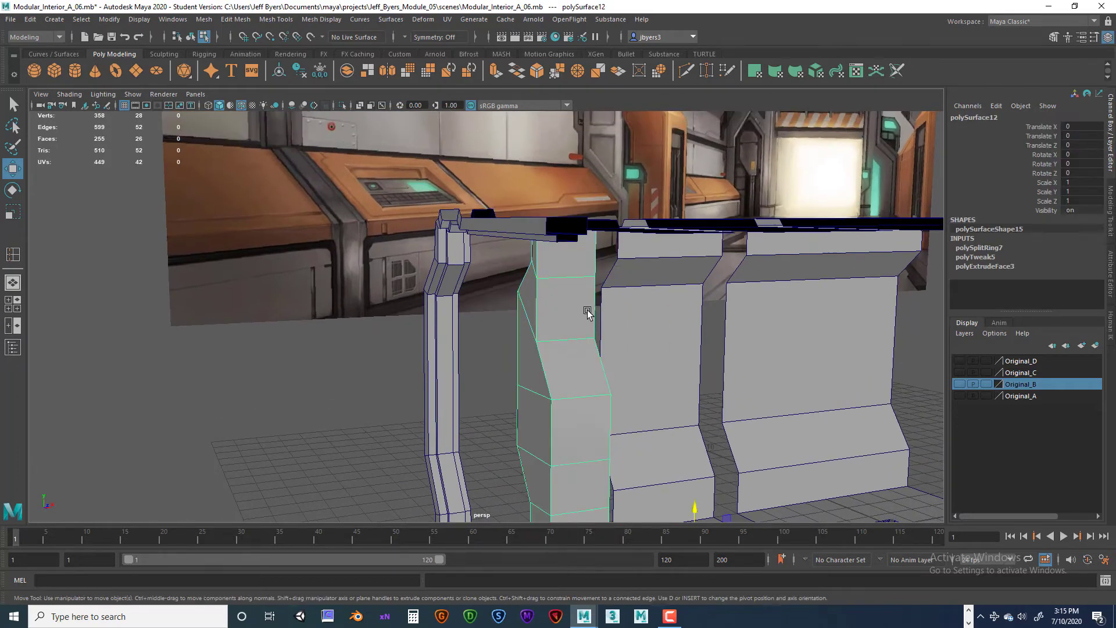
{"action": "left_click_drag", "start_coordinate": [588, 312], "coordinate": [586, 295], "text": "alt"}
{"action": "right_click_drag", "start_coordinate": [578, 257], "coordinate": [516, 278], "text": "shift"}
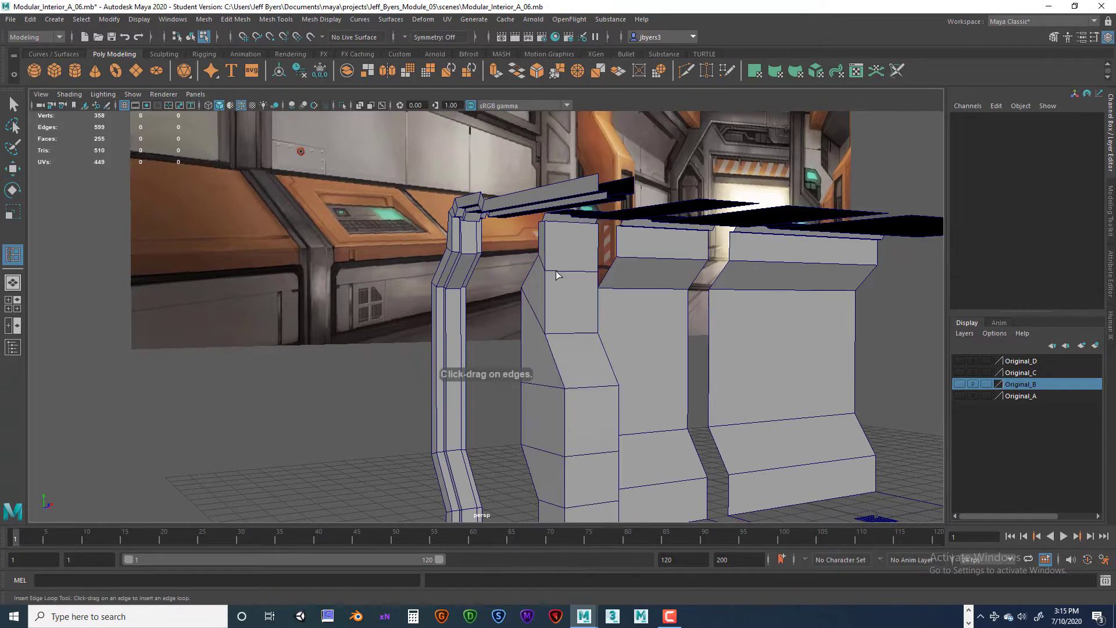
{"action": "left_click", "coordinate": [556, 273]}
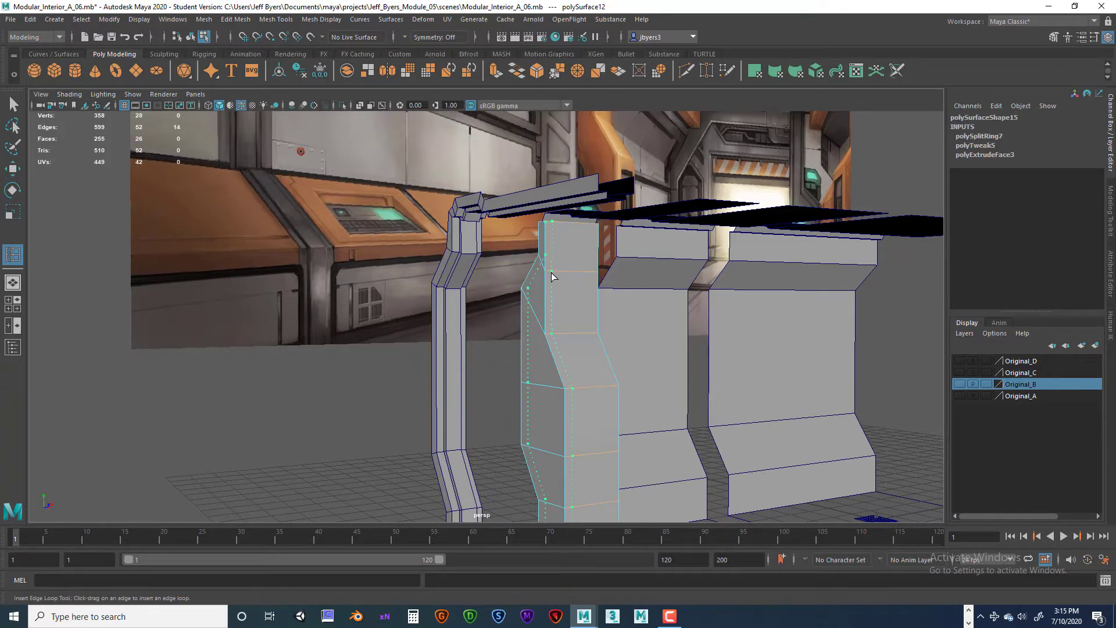
{"action": "left_click", "coordinate": [552, 276]}
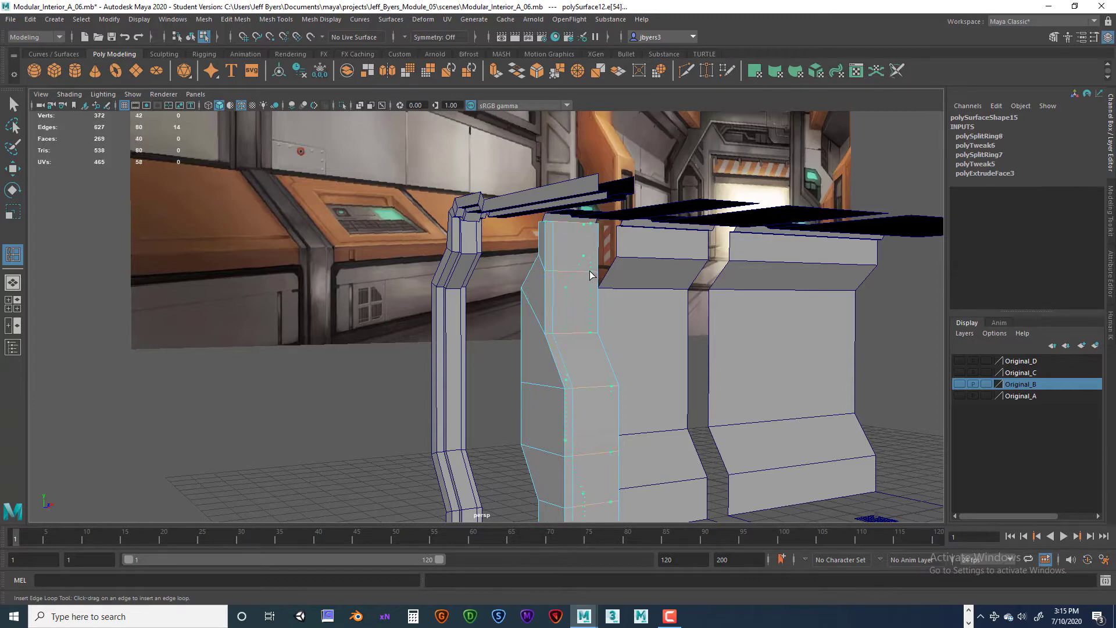
{"action": "left_click", "coordinate": [591, 274]}
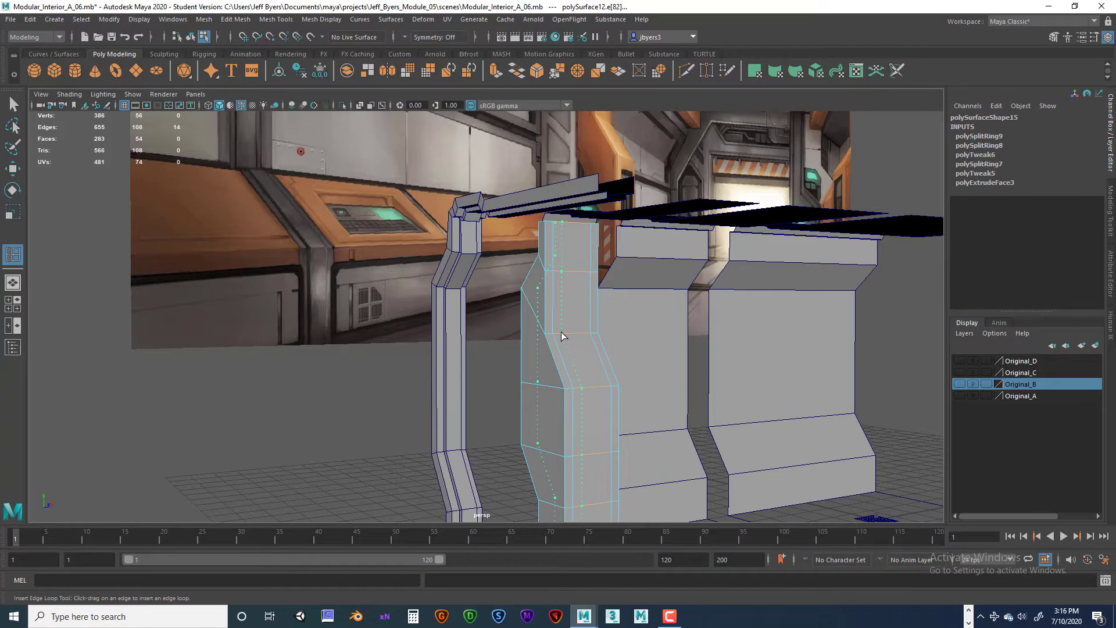
{"action": "left_click", "coordinate": [561, 335]}
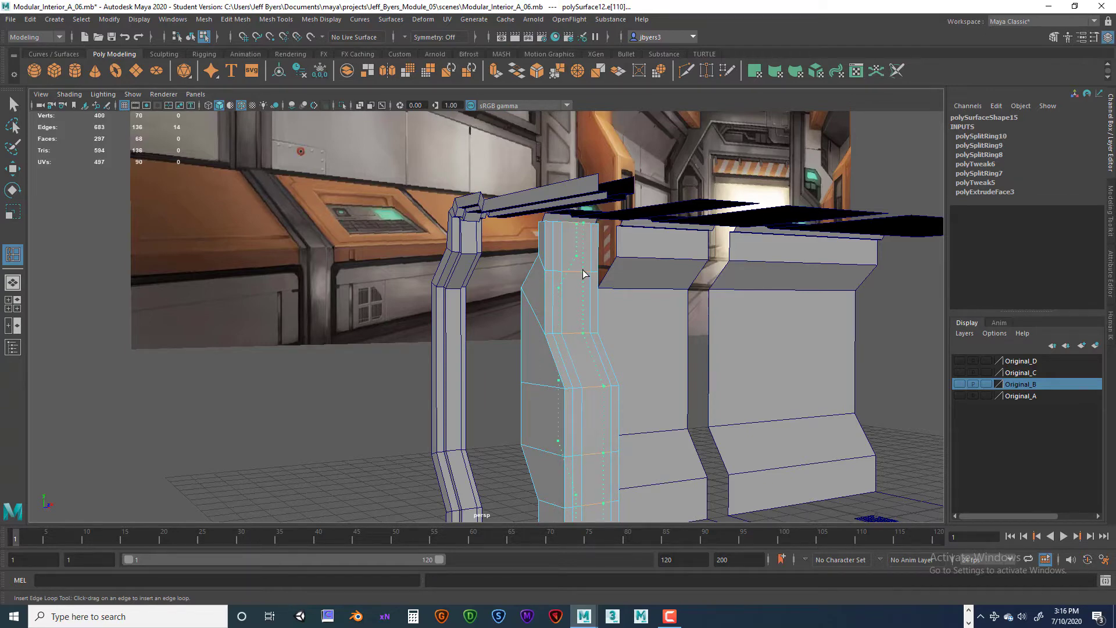
{"action": "left_click", "coordinate": [584, 274]}
{"action": "left_click_drag", "start_coordinate": [594, 412], "coordinate": [565, 329], "text": "alt"}
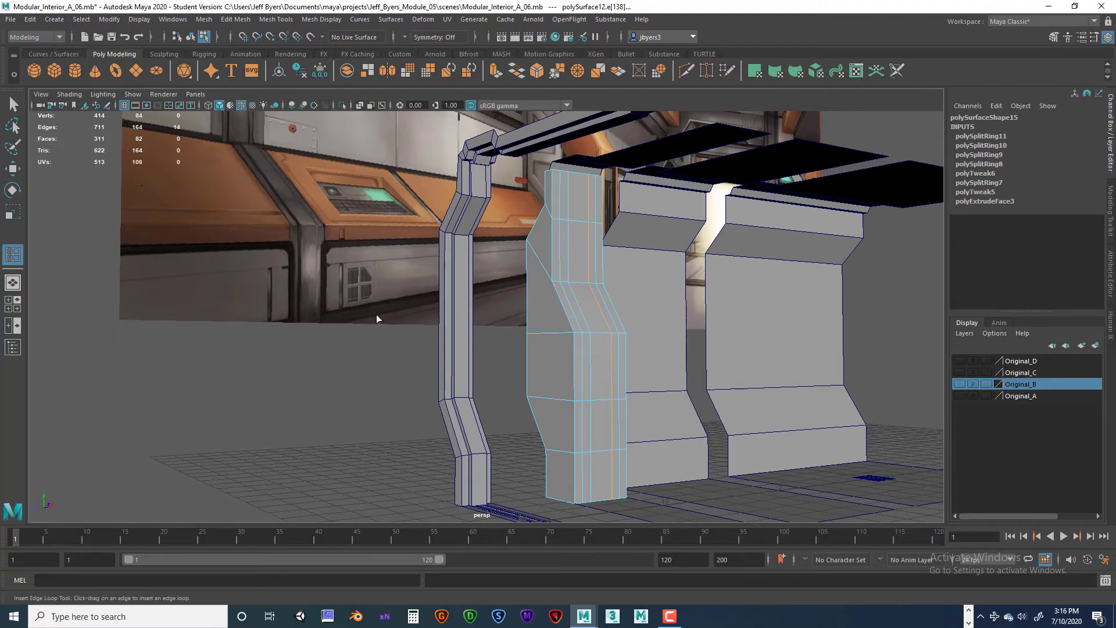
{"action": "key", "text": "q"}
{"action": "right_click_drag", "start_coordinate": [598, 348], "coordinate": [593, 328]}
{"action": "left_click_drag", "start_coordinate": [602, 335], "coordinate": [440, 163], "text": "alt"}
{"action": "left_click_drag", "start_coordinate": [512, 273], "coordinate": [507, 349], "text": "alt"}
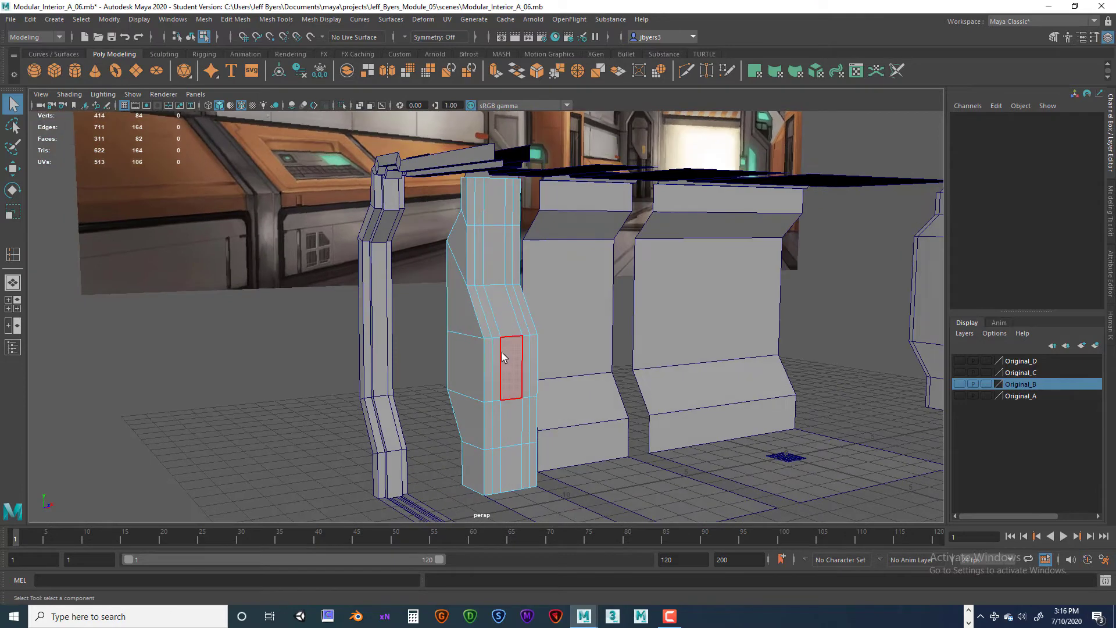
{"action": "left_click", "coordinate": [507, 356]}
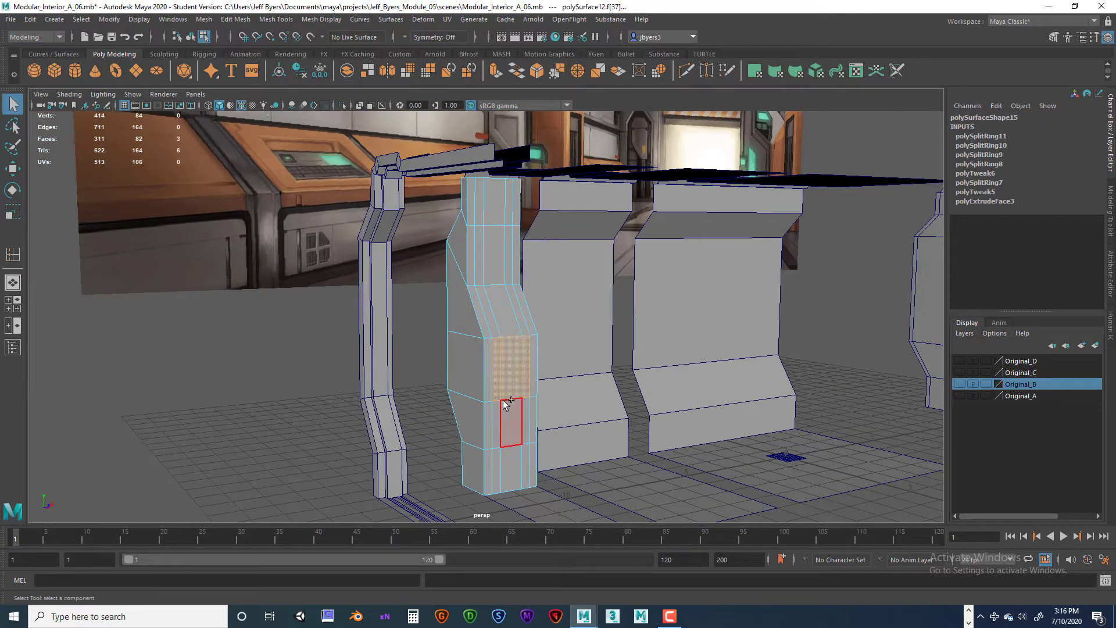
{"action": "left_click", "coordinate": [504, 416], "text": "shift"}
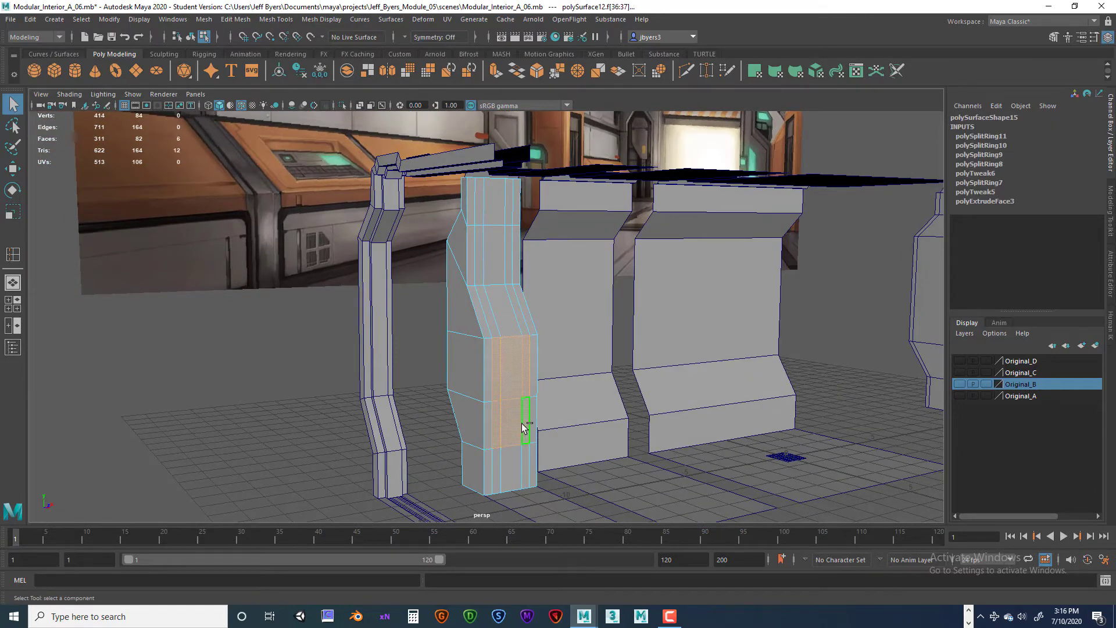
{"action": "left_click", "coordinate": [500, 465], "text": "shift"}
{"action": "left_click_drag", "start_coordinate": [535, 362], "coordinate": [564, 307], "text": "alt"}
{"action": "middle_click_drag", "start_coordinate": [544, 287], "coordinate": [544, 269], "text": "alt"}
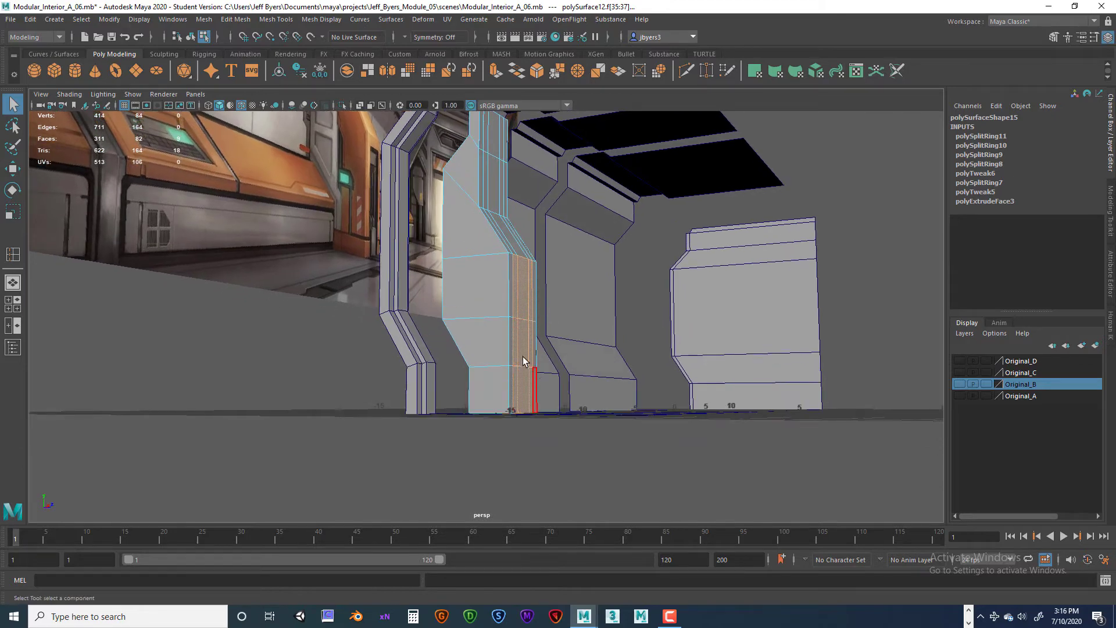
{"action": "left_click_drag", "start_coordinate": [522, 348], "coordinate": [493, 318], "text": "alt"}
{"action": "right_click_drag", "start_coordinate": [490, 296], "coordinate": [442, 296]}
{"action": "left_click", "coordinate": [192, 37]}
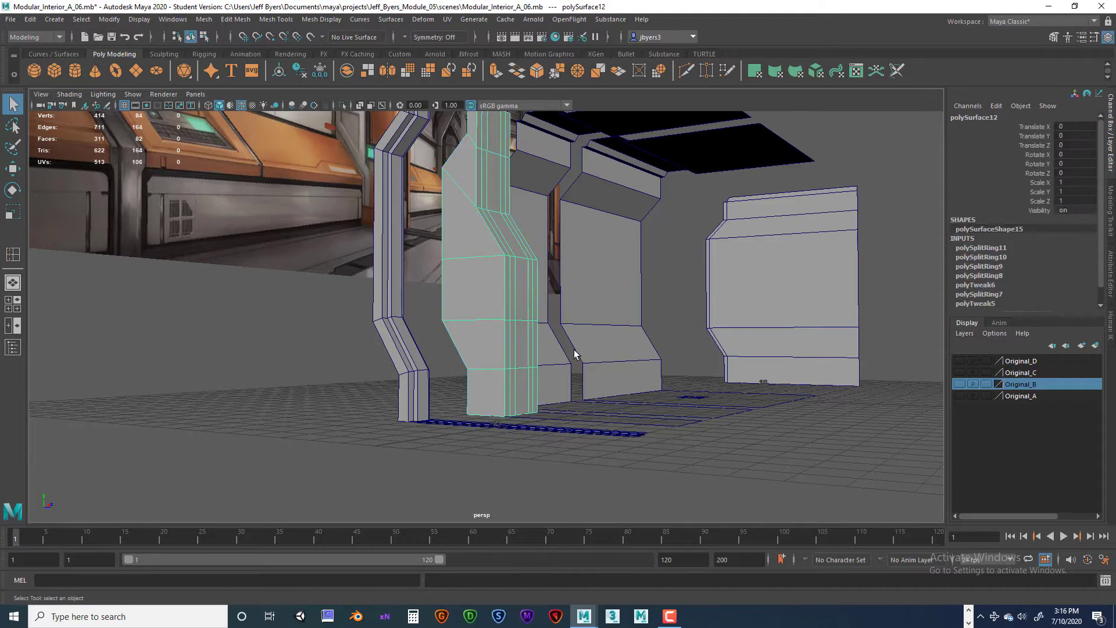
Insert three vertical edge loops on the column's side and three horizontal ones: below the slope, above the middle loop and below the base bend
{"action": "right_click_drag", "start_coordinate": [494, 301], "coordinate": [442, 327]}
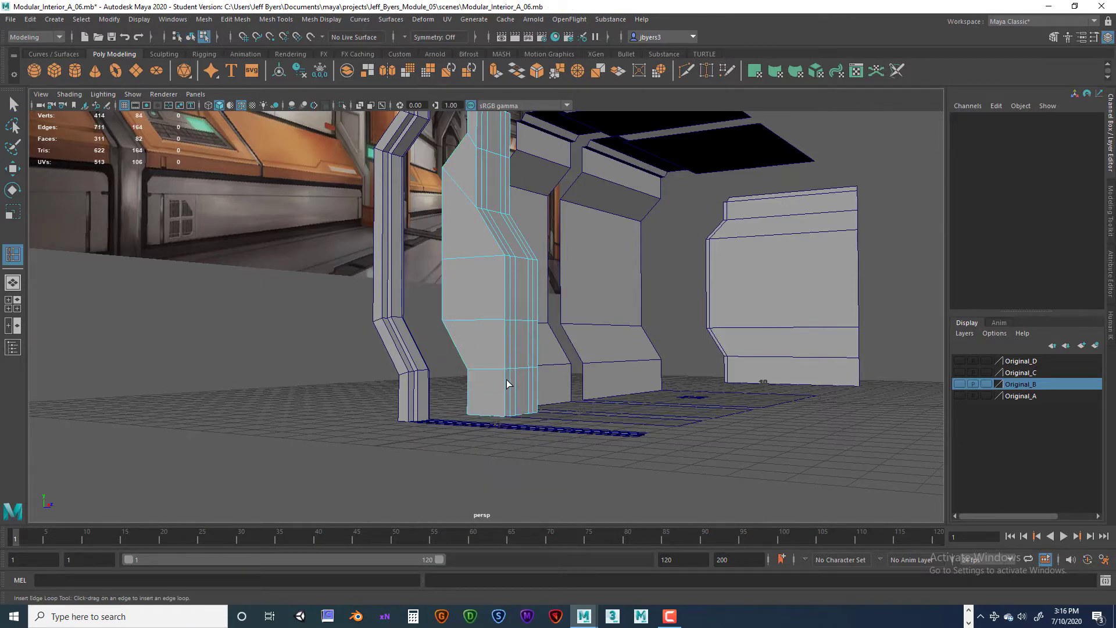
{"action": "mouse_move", "coordinate": [501, 375]}
{"action": "left_mouse_down", "text": "alt"}
{"action": "mouse_move", "coordinate": [489, 346]}
{"action": "mouse_move", "coordinate": [523, 368]}
{"action": "mouse_move", "coordinate": [494, 366]}
{"action": "left_mouse_up", "text": "alt"}
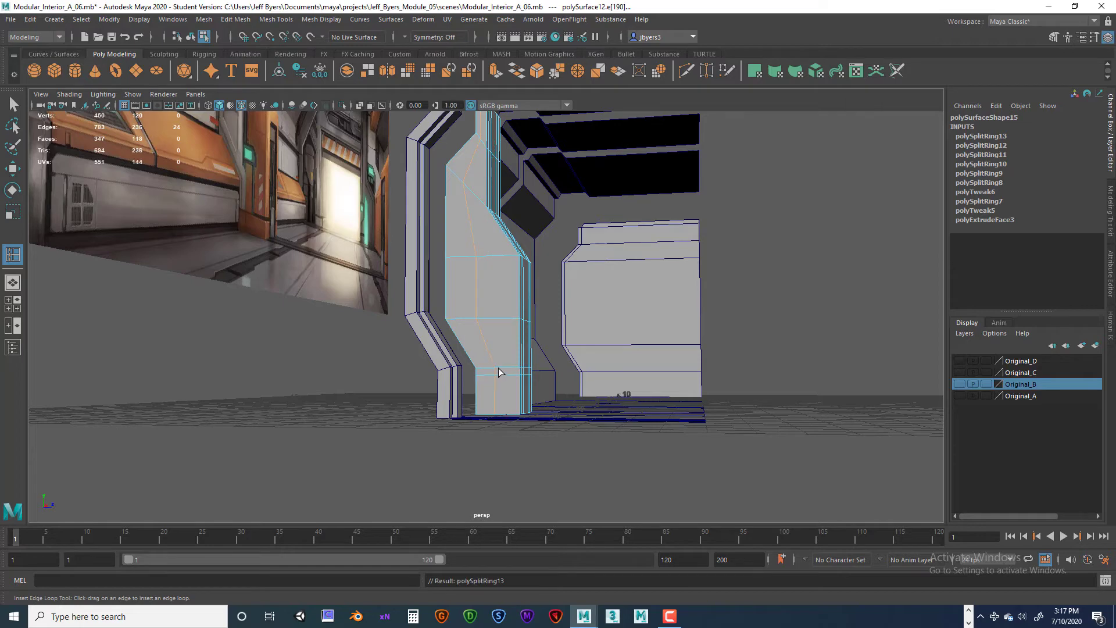
{"action": "left_click_drag", "start_coordinate": [501, 372], "coordinate": [533, 340]}
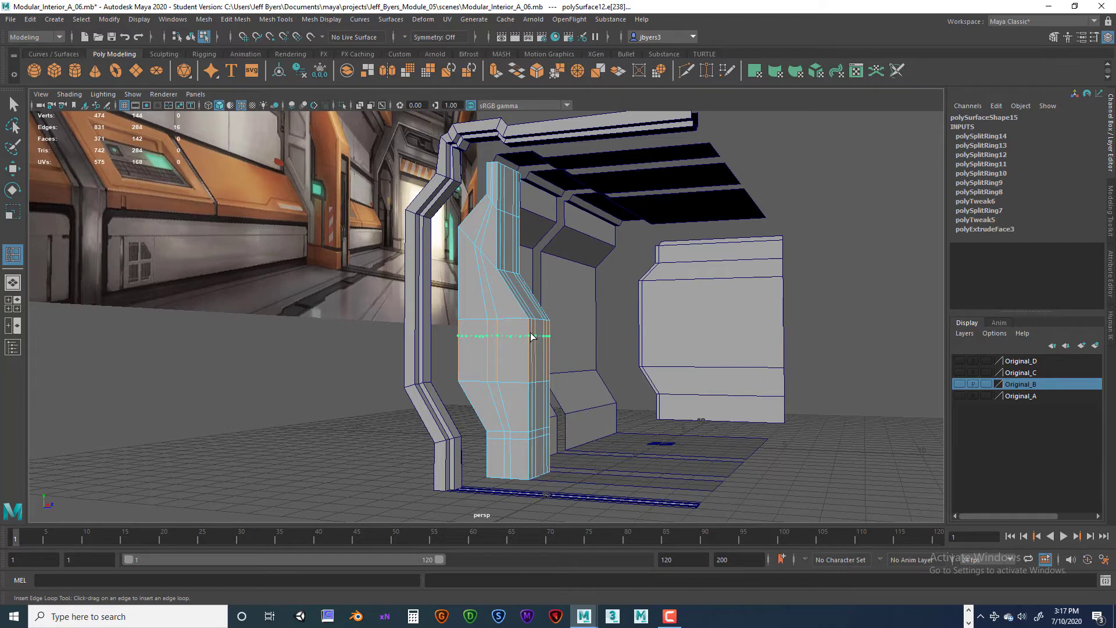
{"action": "left_click", "coordinate": [530, 335]}
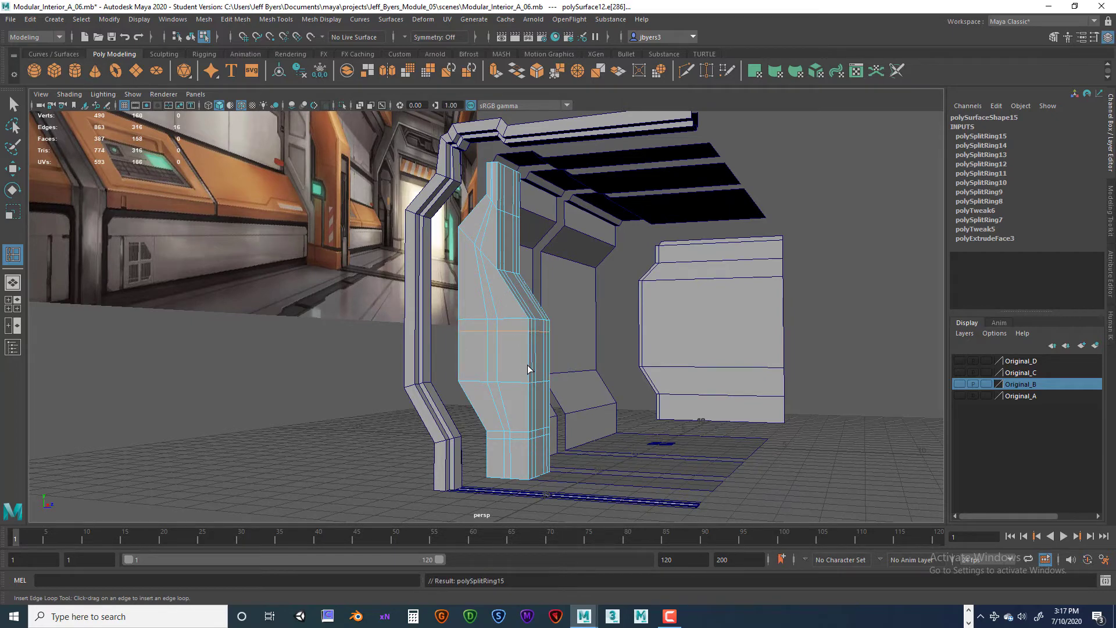
{"action": "left_click_drag", "start_coordinate": [528, 369], "coordinate": [529, 367]}
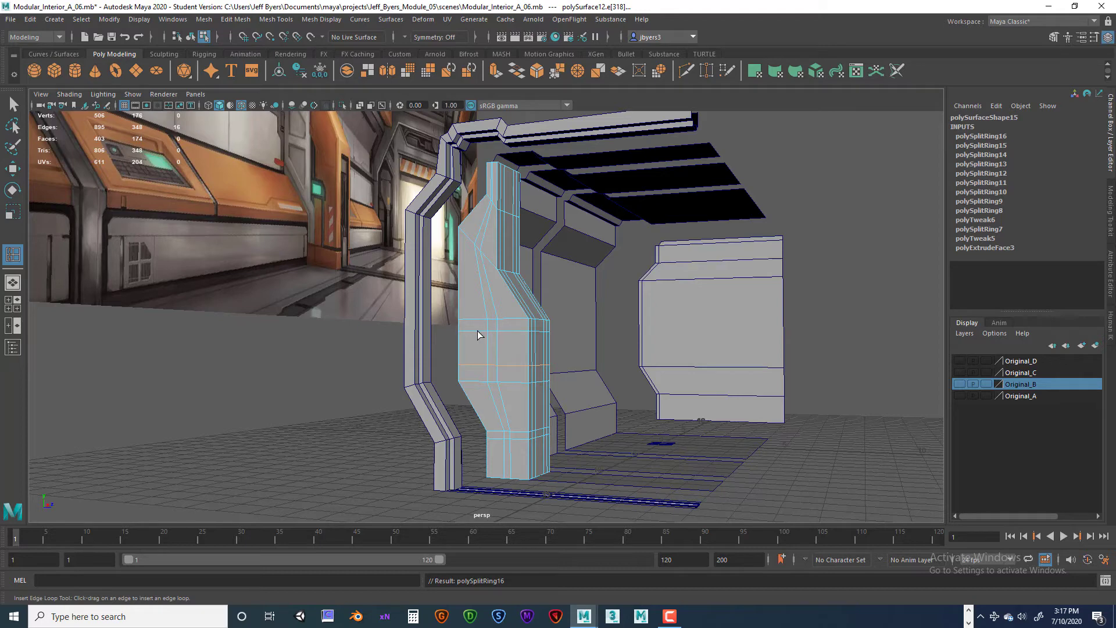
{"action": "left_click_drag", "start_coordinate": [478, 334], "coordinate": [477, 335]}
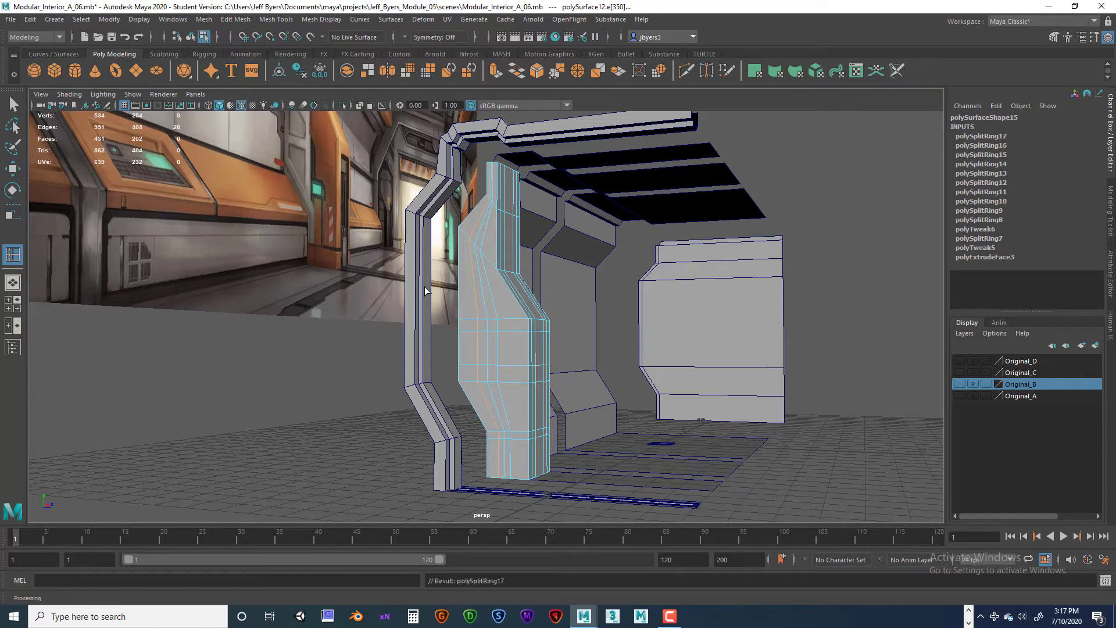
Select the inner front faces in the column's three rows directly below the slope, leaving out the outer edge strips
{"action": "left_click", "coordinate": [13, 105]}
{"action": "right_click_drag", "start_coordinate": [538, 296], "coordinate": [543, 329]}
{"action": "left_click_drag", "start_coordinate": [578, 336], "coordinate": [514, 323], "text": "alt"}
{"action": "left_click", "coordinate": [512, 326]}
{"action": "left_click", "coordinate": [513, 325], "text": "shift"}
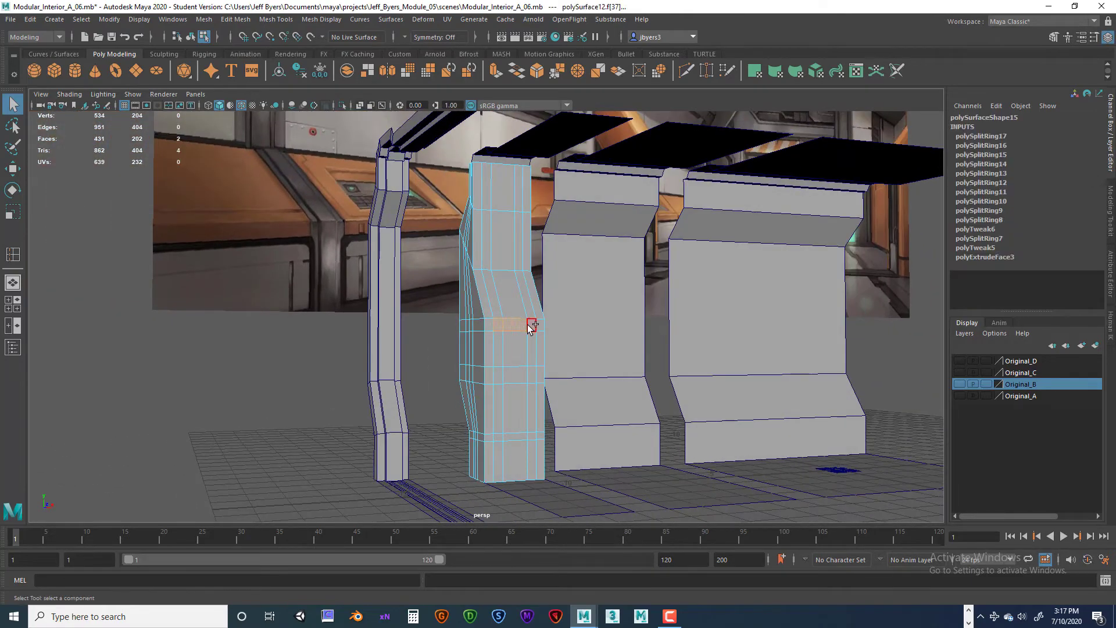
{"action": "left_click", "coordinate": [530, 325], "text": "shift"}
{"action": "left_click", "coordinate": [530, 340], "text": "shift"}
{"action": "left_click", "coordinate": [511, 349], "text": "shift"}
{"action": "left_click", "coordinate": [500, 353], "text": "shift"}
{"action": "left_click", "coordinate": [499, 375], "text": "shift"}
{"action": "left_click", "coordinate": [513, 374], "text": "shift"}
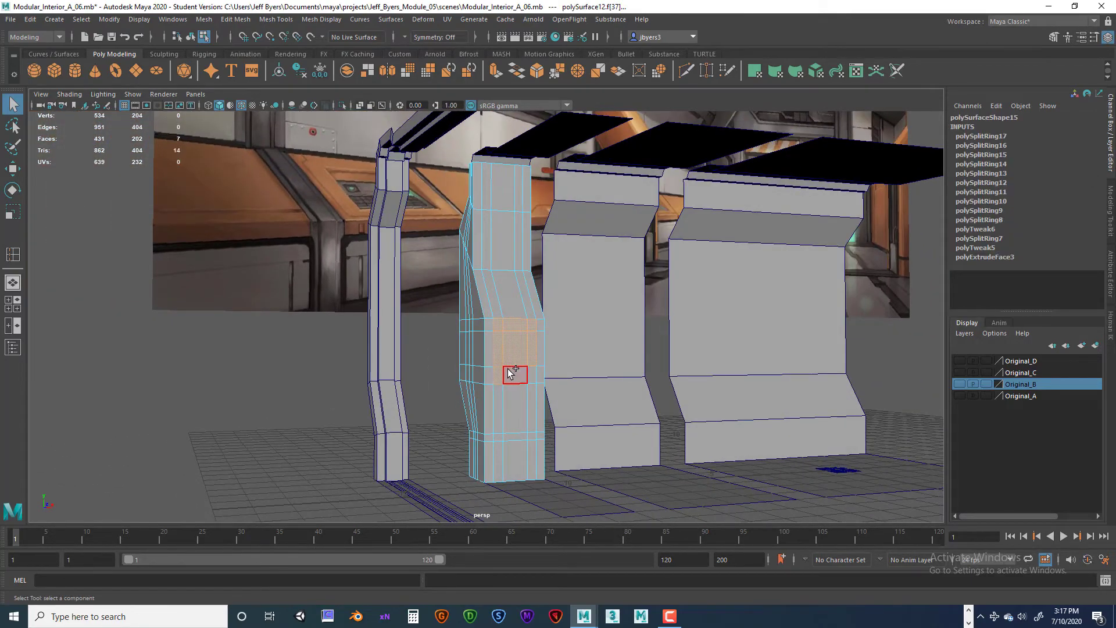
{"action": "left_click", "coordinate": [532, 375], "text": "shift"}
Add the inner front faces of the column's lower rows to the selection, leaving out the middle face at floor level
{"action": "left_click", "coordinate": [500, 407], "text": "shift"}
{"action": "left_click", "coordinate": [515, 407], "text": "shift"}
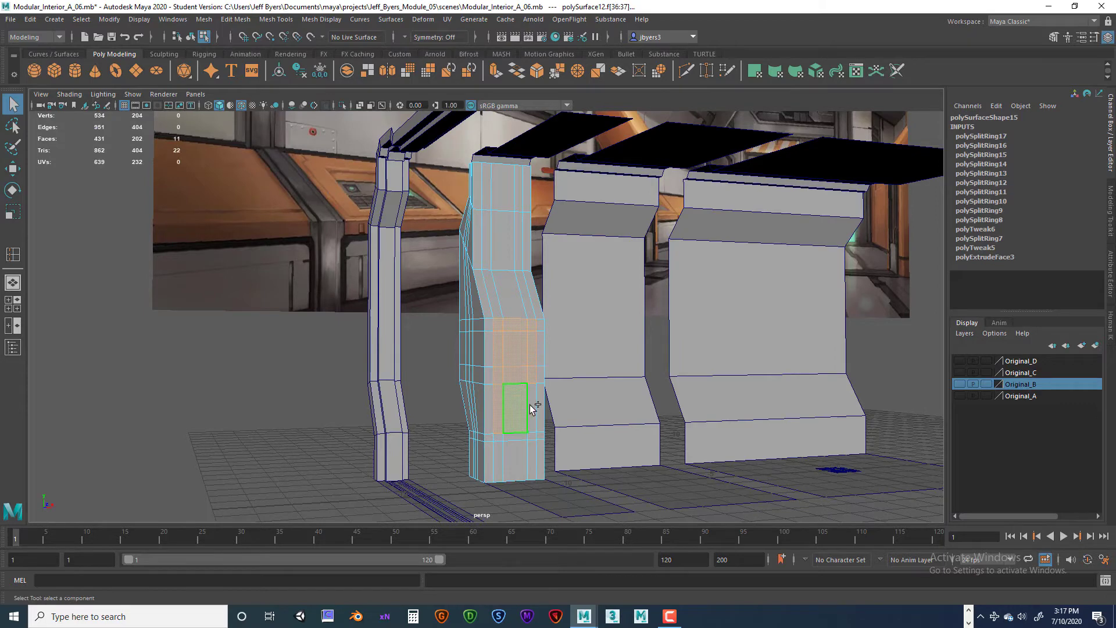
{"action": "left_click", "coordinate": [532, 407], "text": "shift"}
{"action": "left_click", "coordinate": [499, 437], "text": "shift"}
{"action": "left_click", "coordinate": [512, 438], "text": "shift"}
{"action": "left_click", "coordinate": [530, 438], "text": "shift"}
{"action": "left_click", "coordinate": [529, 457], "text": "shift"}
{"action": "left_click", "coordinate": [516, 458], "text": "shift"}
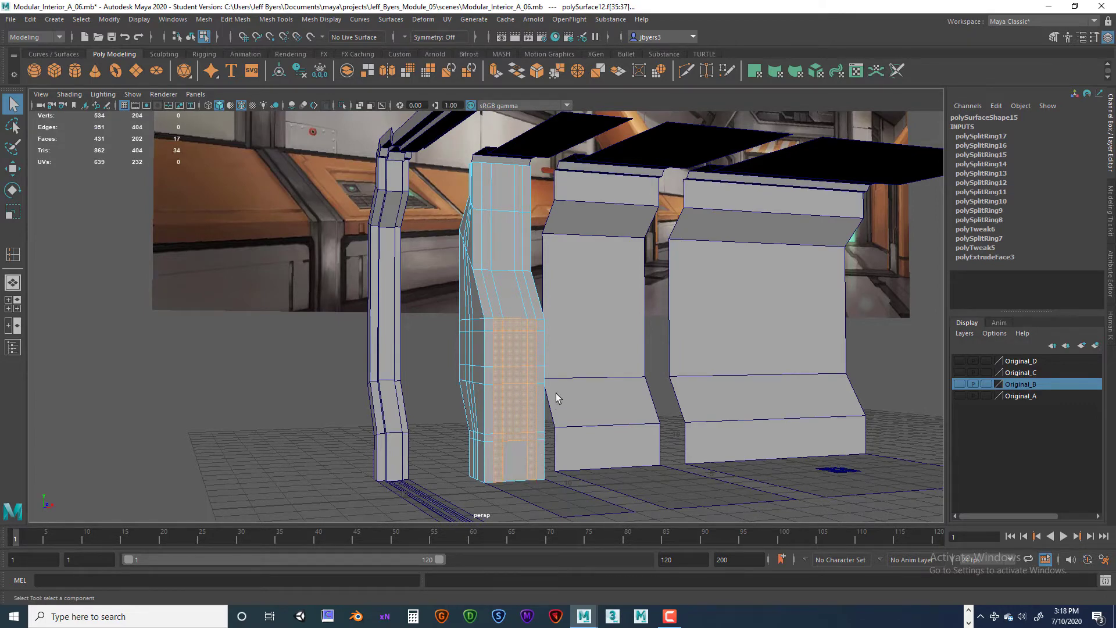
Add the column's side faces to the selection: the block below the slope and the strip running down to the base bend
{"action": "left_click_drag", "start_coordinate": [532, 375], "coordinate": [573, 365], "text": "alt"}
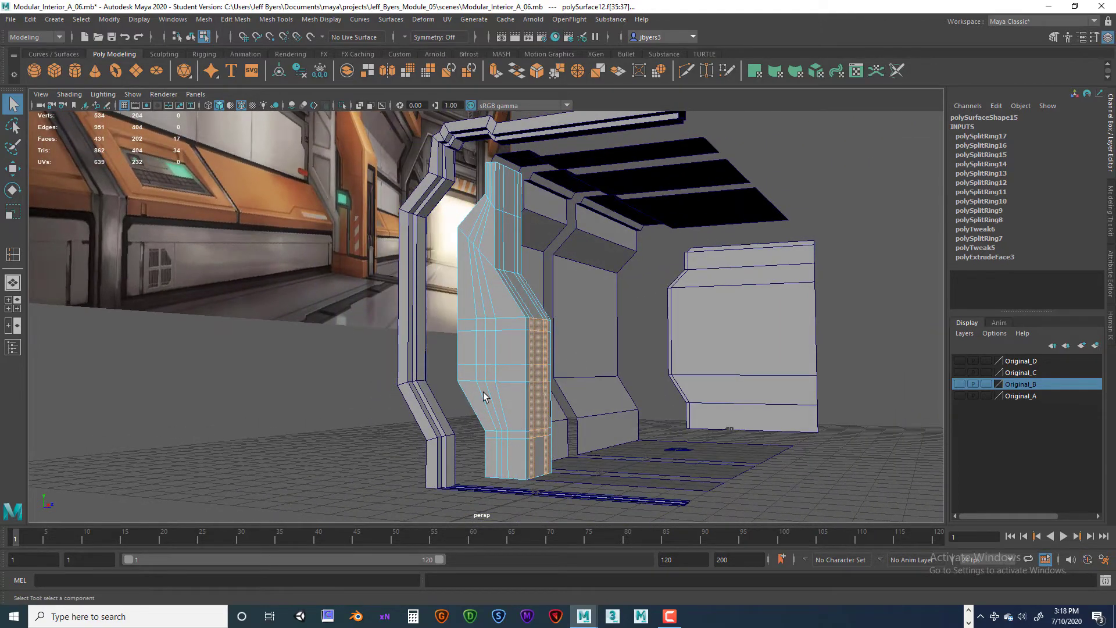
{"action": "left_click", "coordinate": [505, 436], "text": "shift"}
{"action": "left_click", "coordinate": [502, 425], "text": "shift"}
{"action": "left_click", "coordinate": [491, 374], "text": "shift"}
{"action": "left_click", "coordinate": [491, 339], "text": "shift"}
{"action": "left_click", "coordinate": [490, 324], "text": "shift"}
{"action": "left_click", "coordinate": [481, 324], "text": "shift"}
{"action": "left_click", "coordinate": [467, 324], "text": "shift"}
{"action": "left_click", "coordinate": [482, 338], "text": "shift"}
{"action": "left_click", "coordinate": [469, 348], "text": "shift"}
{"action": "left_click", "coordinate": [480, 375], "text": "shift"}
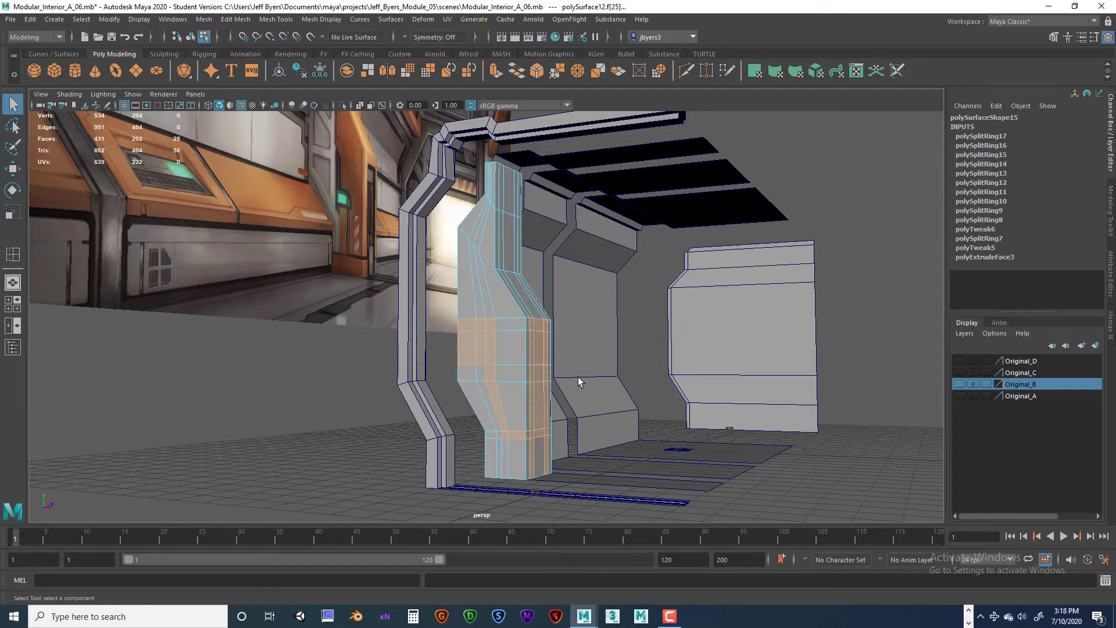
Deselect the stray face on the column's opposite side and add the strip from the base bend up to below the slope there
{"action": "left_click_drag", "start_coordinate": [578, 378], "coordinate": [395, 389], "text": "alt"}
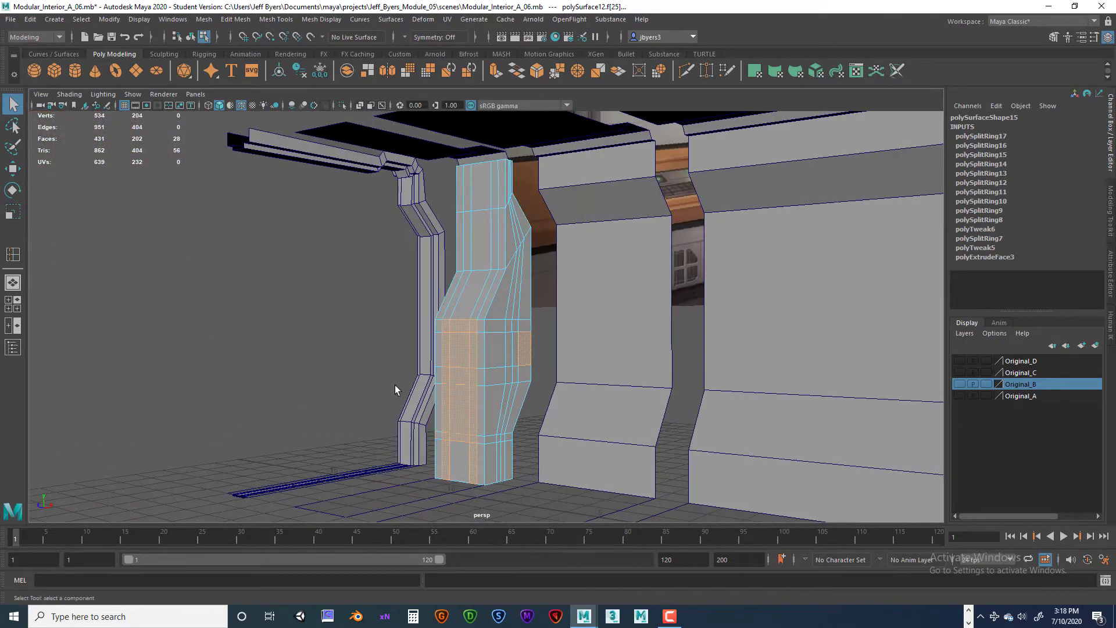
{"action": "left_click", "coordinate": [523, 349], "text": "ctrl"}
{"action": "left_click_drag", "start_coordinate": [451, 432], "coordinate": [490, 435], "text": "alt"}
{"action": "left_click", "coordinate": [511, 433], "text": "shift"}
{"action": "left_click", "coordinate": [547, 451], "text": "shift"}
{"action": "left_click", "coordinate": [548, 451], "text": "shift"}
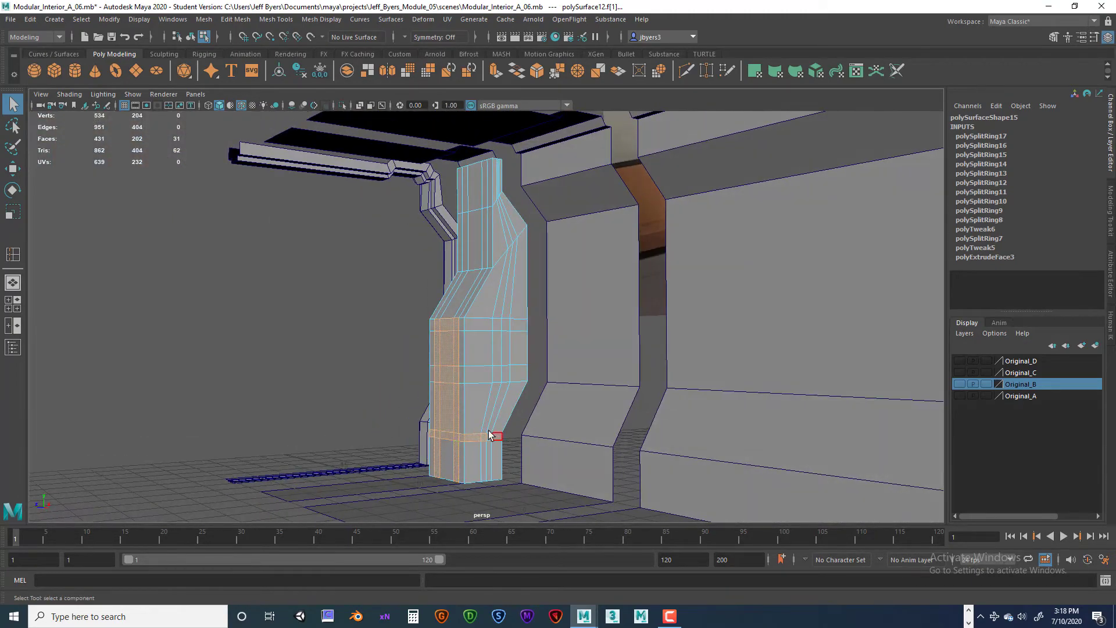
{"action": "left_click", "coordinate": [497, 376], "text": "shift"}
{"action": "mouse_move", "coordinate": [497, 377]}
{"action": "left_mouse_down", "text": "alt"}
{"action": "mouse_move", "coordinate": [442, 378]}
{"action": "mouse_move", "coordinate": [540, 375]}
{"action": "mouse_move", "coordinate": [515, 374]}
{"action": "left_mouse_up", "text": "alt"}
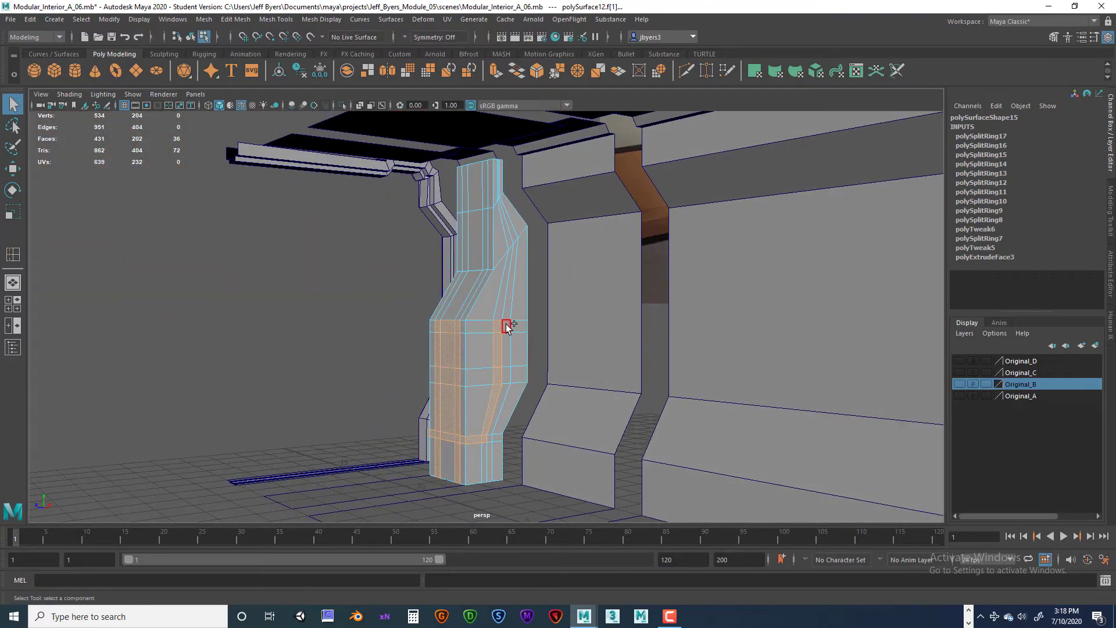
{"action": "left_click", "coordinate": [507, 347], "text": "shift"}
Check the face selection around the column's front and sides, down to the base
{"action": "left_click_drag", "start_coordinate": [507, 347], "coordinate": [645, 345], "text": "alt"}
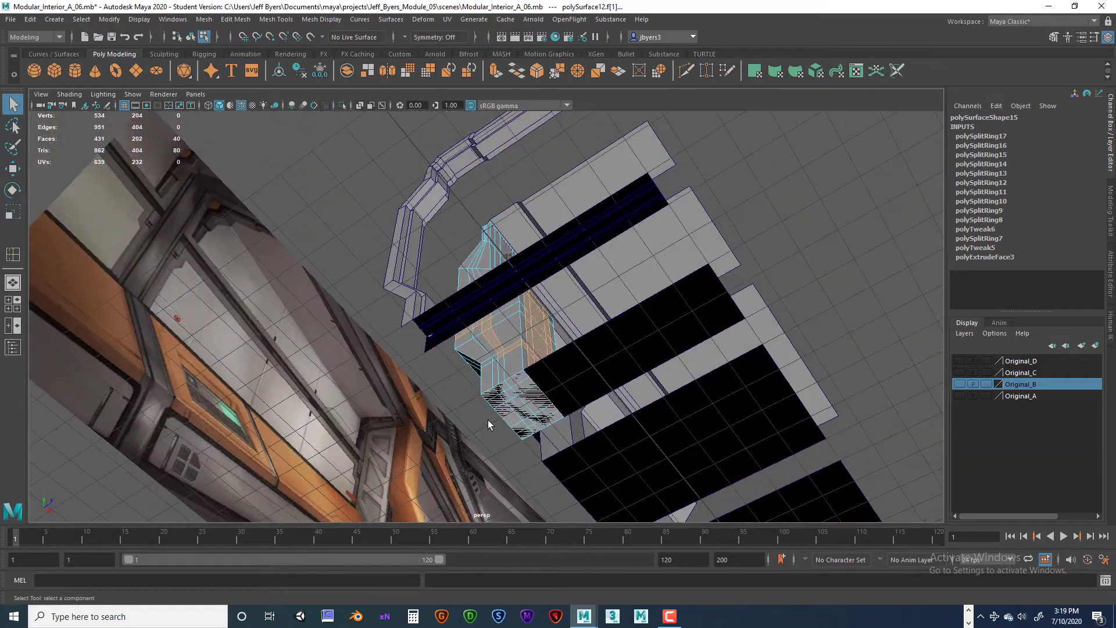
{"action": "left_click_drag", "start_coordinate": [488, 424], "coordinate": [545, 390], "text": "alt"}
{"action": "key", "text": "f"}
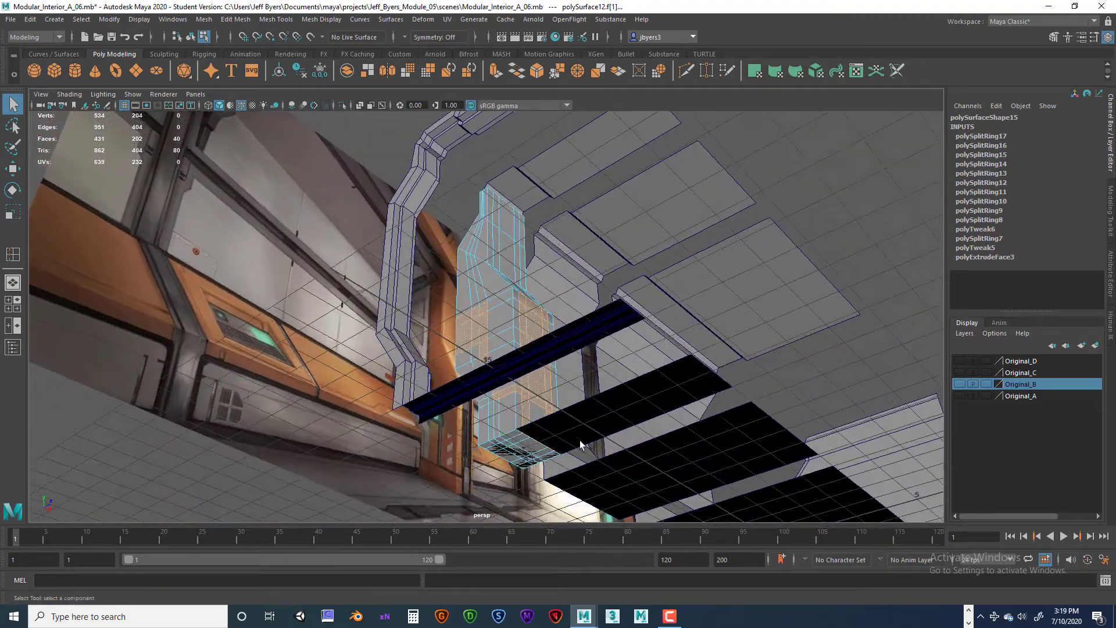
{"action": "left_click_drag", "start_coordinate": [628, 395], "coordinate": [562, 432], "text": "alt"}
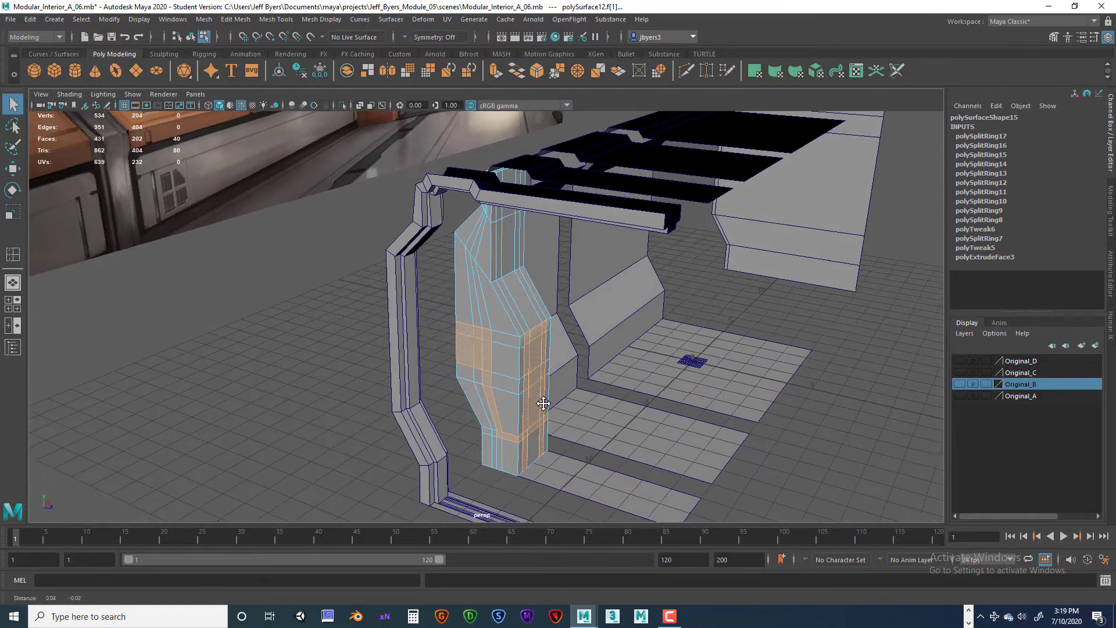
{"action": "scroll", "coordinate": [546, 403], "scroll_direction": "up", "scroll_amount": 3}
{"action": "middle_click_drag", "start_coordinate": [546, 403], "coordinate": [515, 379], "text": "alt"}
{"action": "left_click_drag", "start_coordinate": [515, 383], "coordinate": [492, 358], "text": "alt"}
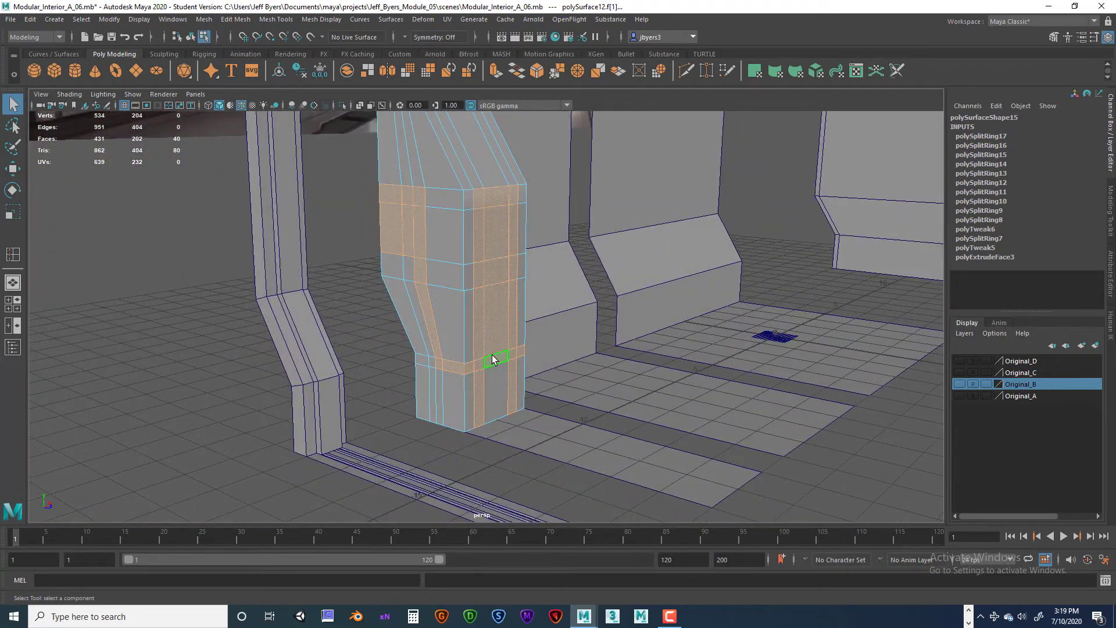
{"action": "key", "text": "ctrl+e"}
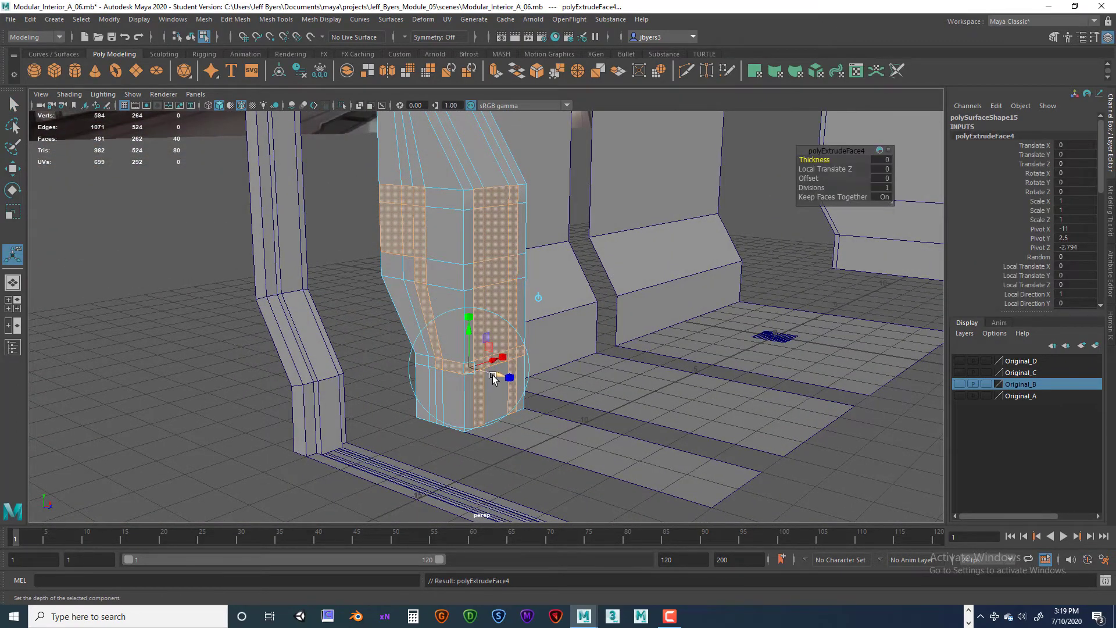
{"action": "left_click_drag", "start_coordinate": [495, 378], "coordinate": [493, 372]}
{"action": "key", "text": "ctrl+z"}
{"action": "key", "text": "ctrl+z"}
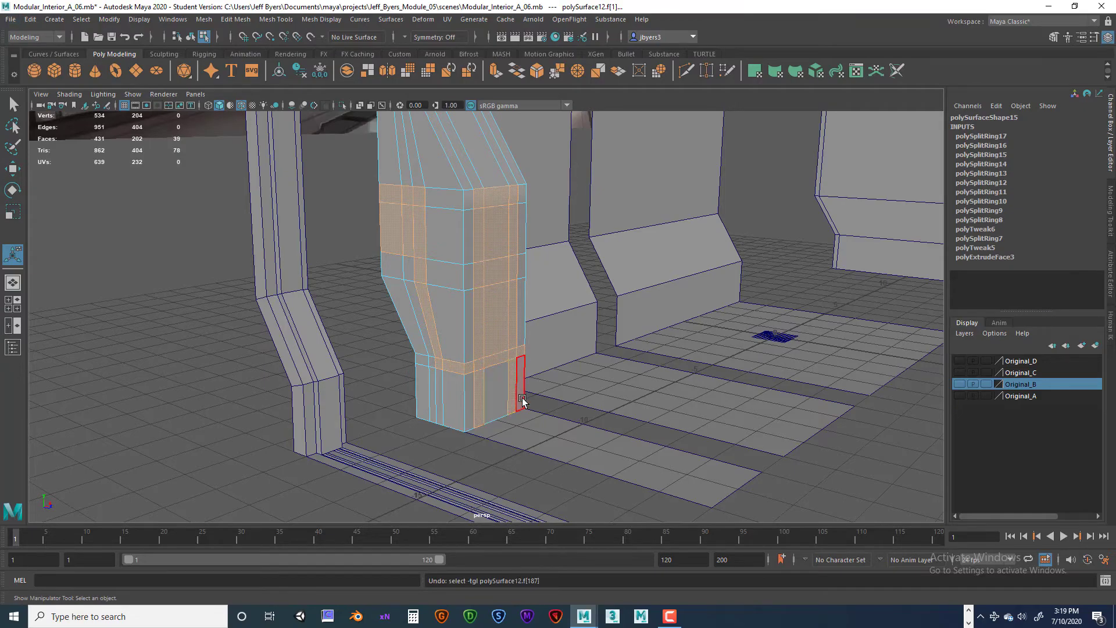
{"action": "mouse_move", "coordinate": [522, 400]}
{"action": "left_mouse_down", "text": "alt"}
{"action": "mouse_move", "coordinate": [357, 386]}
{"action": "mouse_move", "coordinate": [527, 397]}
{"action": "left_mouse_up", "text": "alt"}
{"action": "key", "text": "w"}
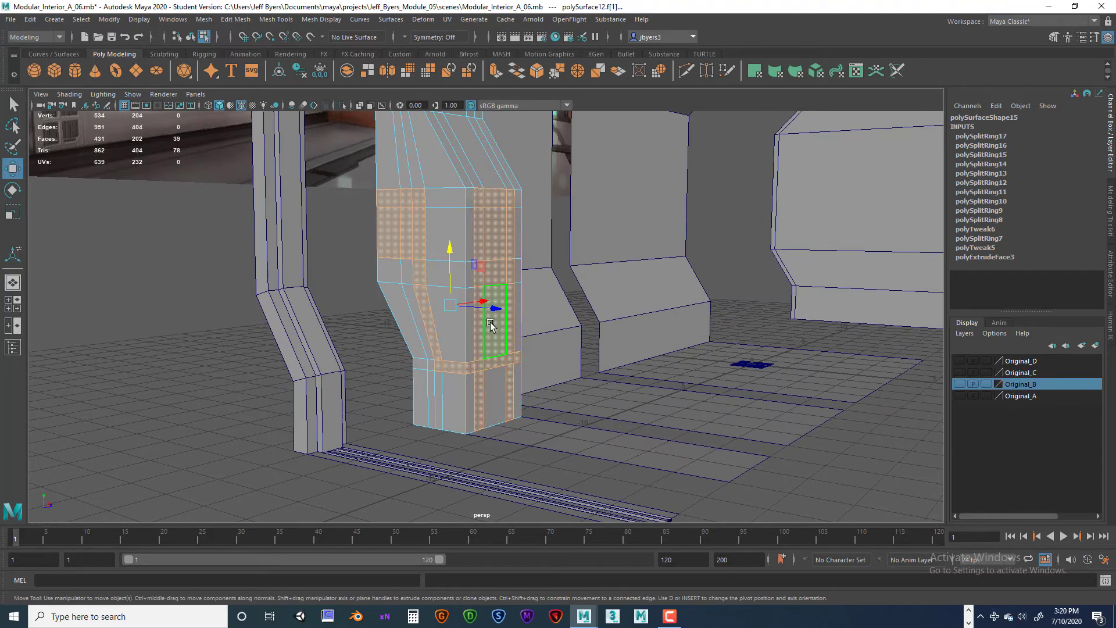
{"action": "left_click_drag", "start_coordinate": [490, 309], "coordinate": [486, 322]}
{"action": "key", "text": "ctrl+z"}
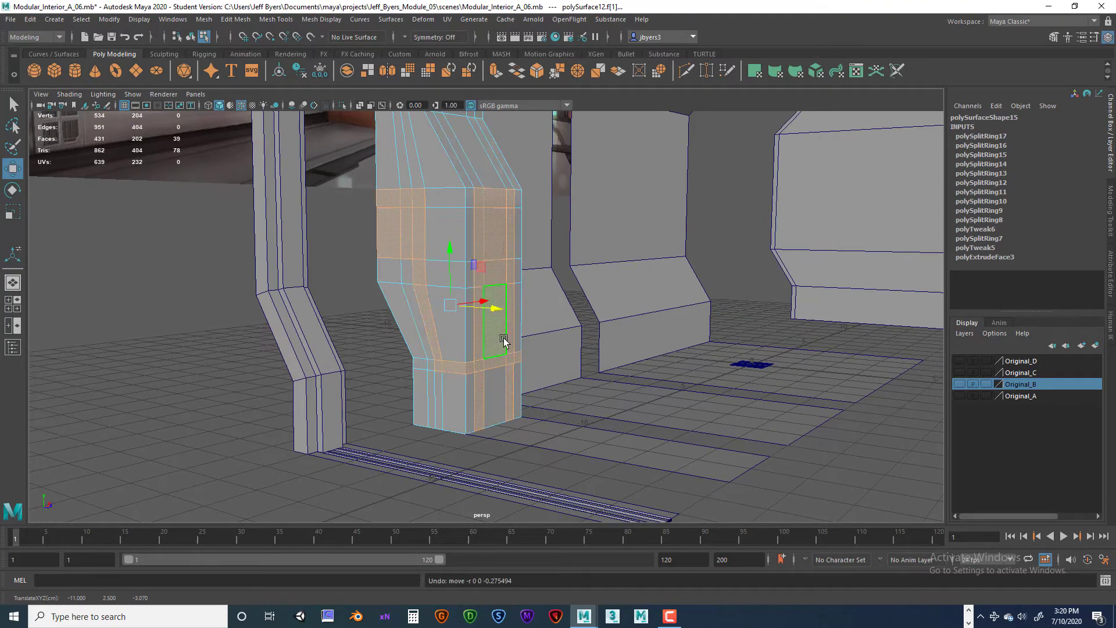
Try to extrude the selected column faces inward with a Local Translate Z of -0.116
{"action": "key", "text": "ctrl+e"}
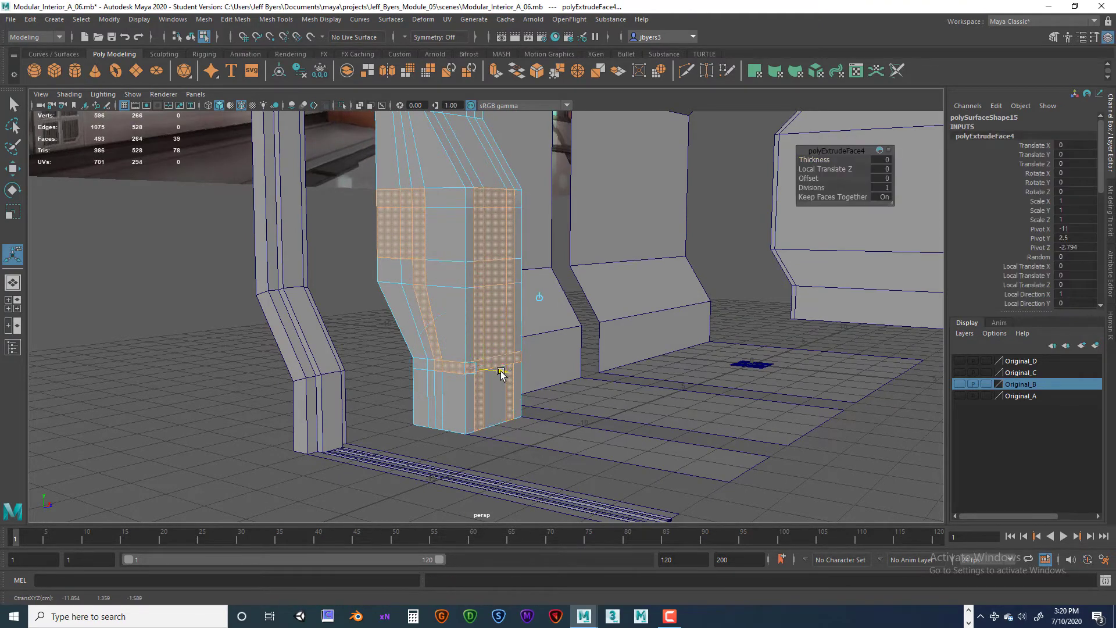
{"action": "left_click_drag", "start_coordinate": [501, 374], "coordinate": [499, 374]}
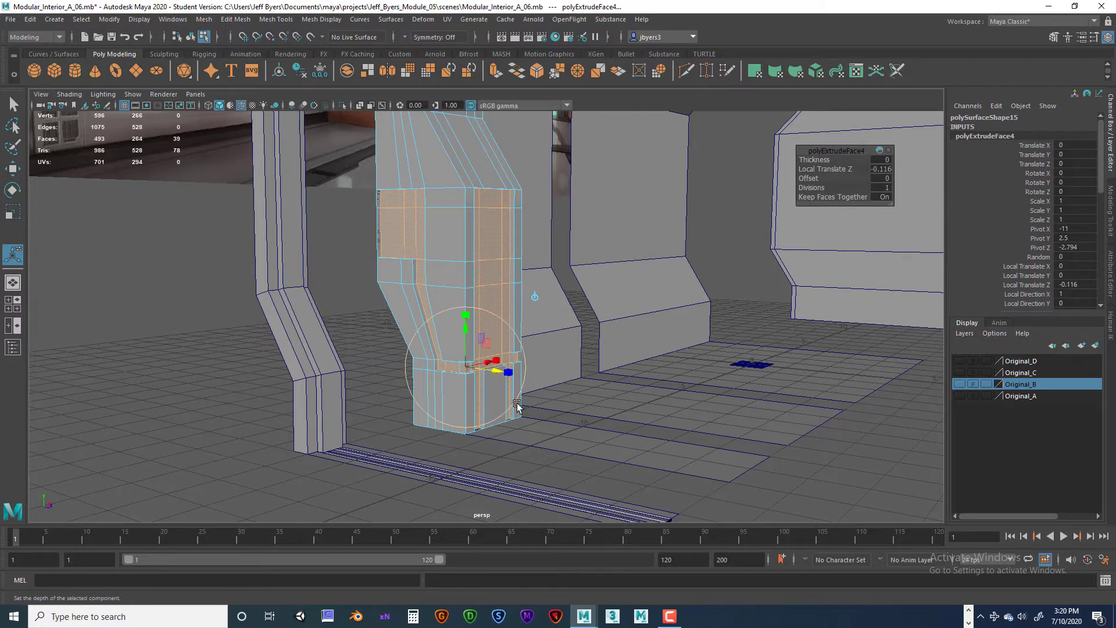
{"action": "left_click_drag", "start_coordinate": [518, 405], "coordinate": [471, 409], "text": "alt"}
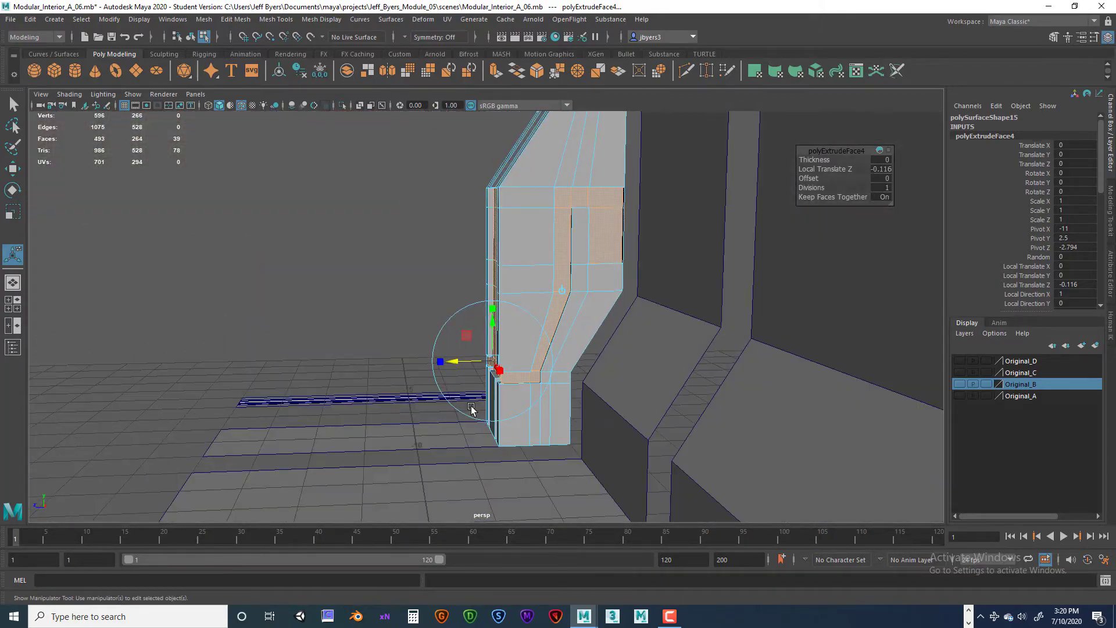
{"action": "key", "text": "ctrl+z"}
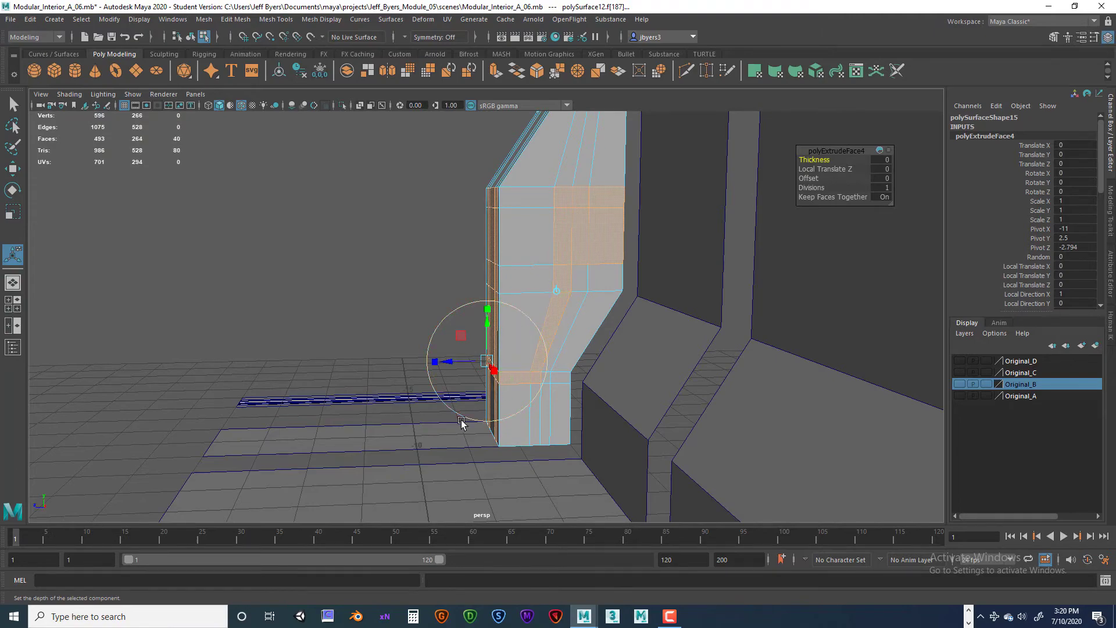
{"action": "left_click_drag", "start_coordinate": [461, 422], "coordinate": [539, 418], "text": "alt"}
{"action": "left_click", "coordinate": [539, 419], "text": "ctrl"}
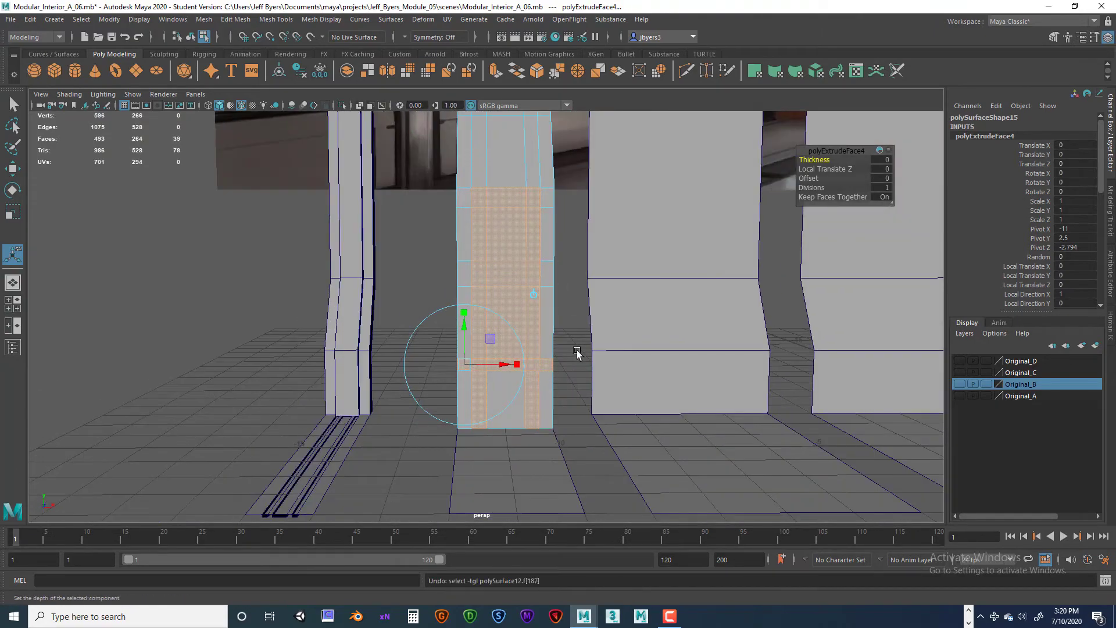
{"action": "left_click_drag", "start_coordinate": [573, 316], "coordinate": [496, 318], "text": "alt"}
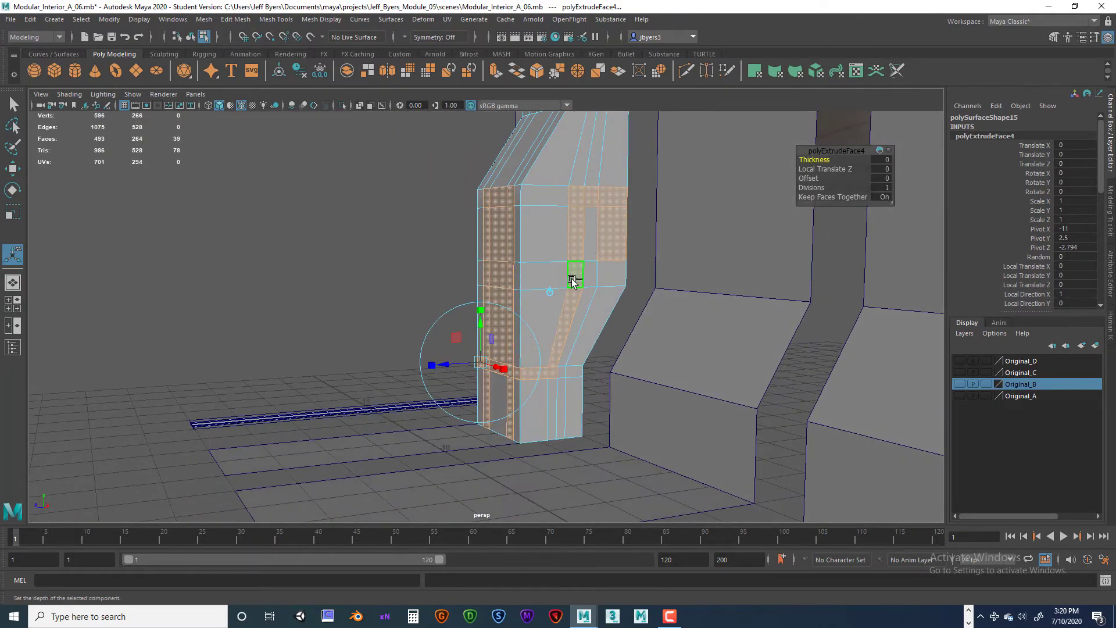
{"action": "key", "text": "ctrl+z"}
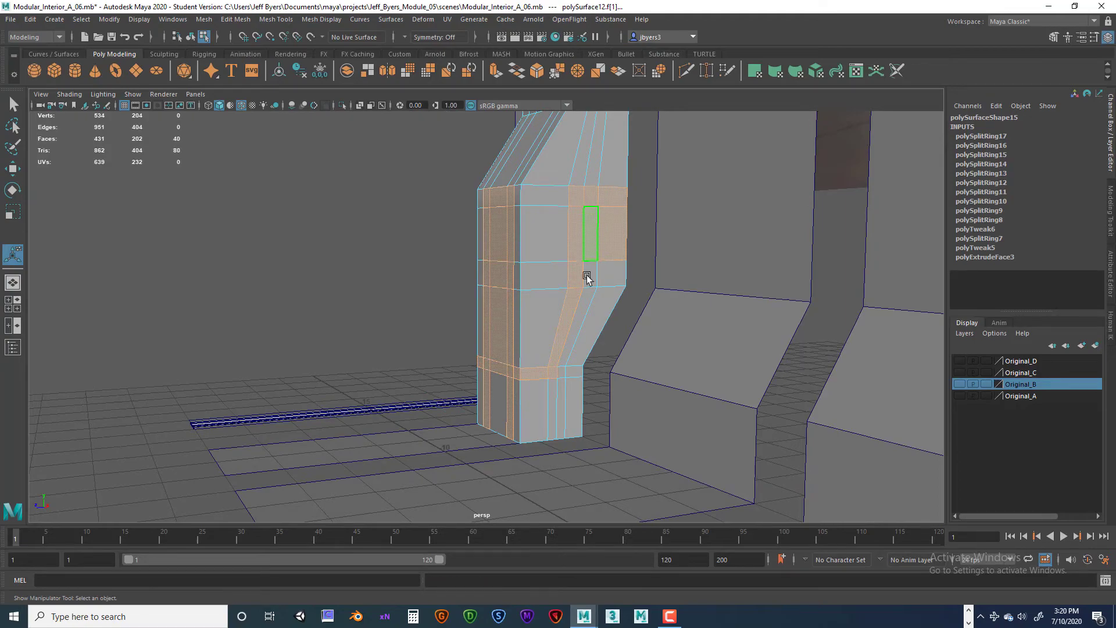
Extrude the selected front and side faces of the column inward with a Local Translate Z of -0.111
{"action": "left_click_drag", "start_coordinate": [475, 388], "coordinate": [617, 384], "text": "alt"}
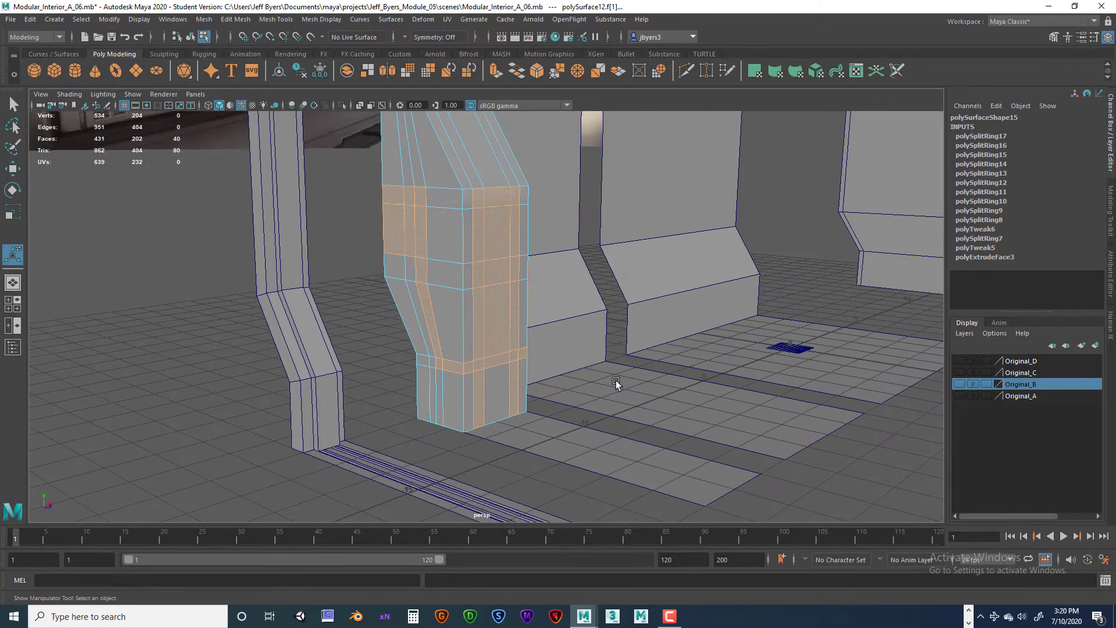
{"action": "key", "text": "ctrl+e"}
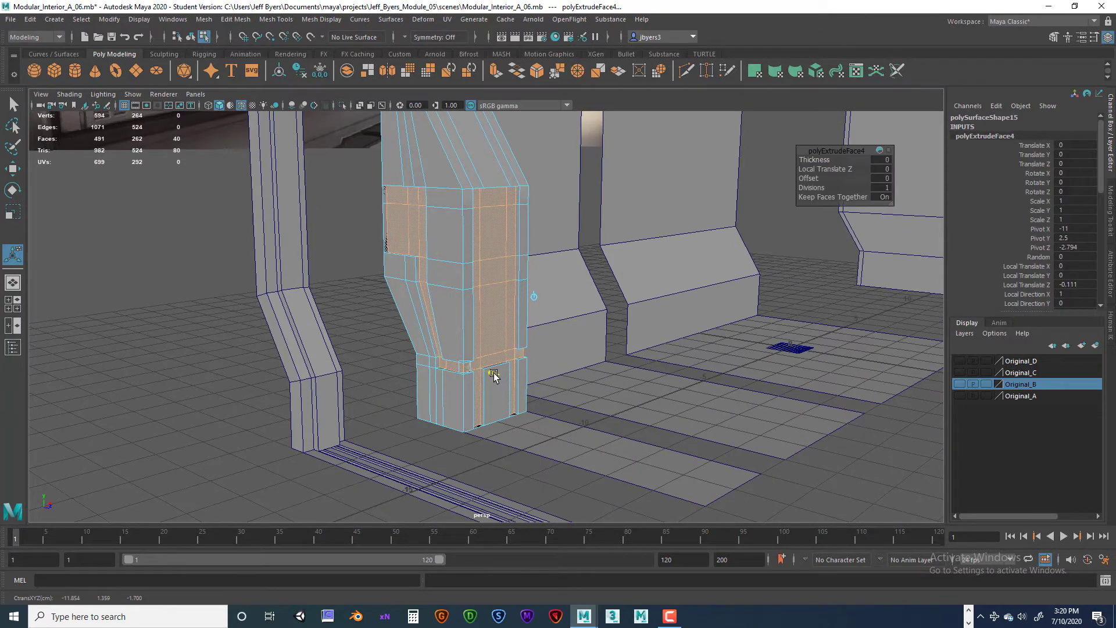
{"action": "left_click_drag", "start_coordinate": [550, 390], "coordinate": [472, 275], "text": "alt"}
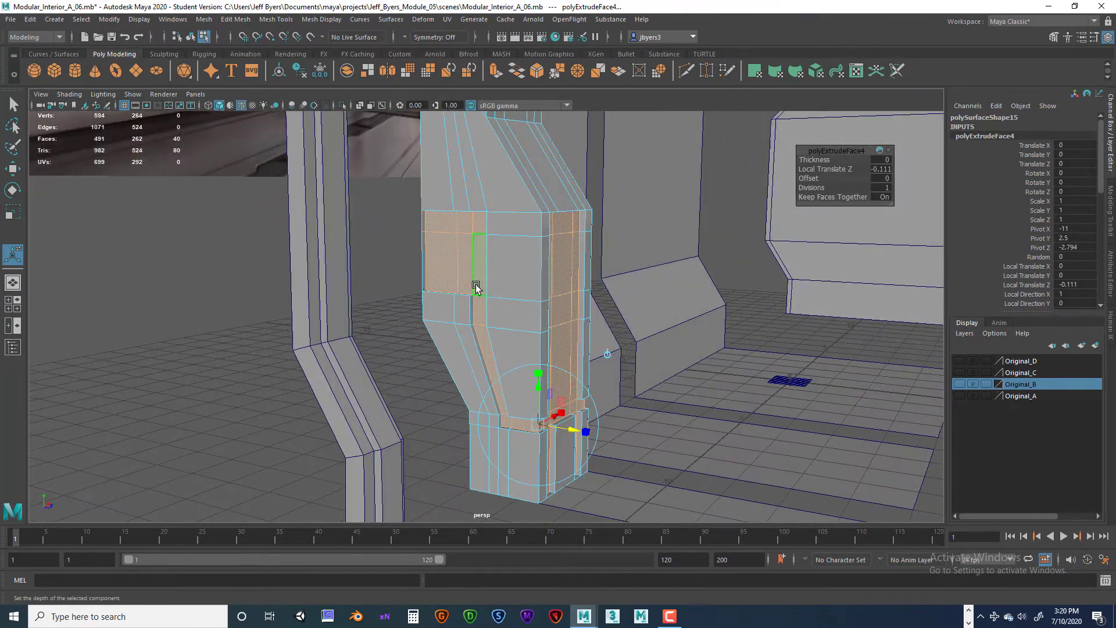
Delete the two thin extruded faces along the column's rear edge, beside the recessed side block and directly above it
{"action": "right_click", "coordinate": [472, 273]}
{"action": "left_click", "coordinate": [464, 343]}
{"action": "left_click_drag", "start_coordinate": [464, 344], "coordinate": [488, 361], "text": "alt"}
{"action": "right_click", "coordinate": [463, 290]}
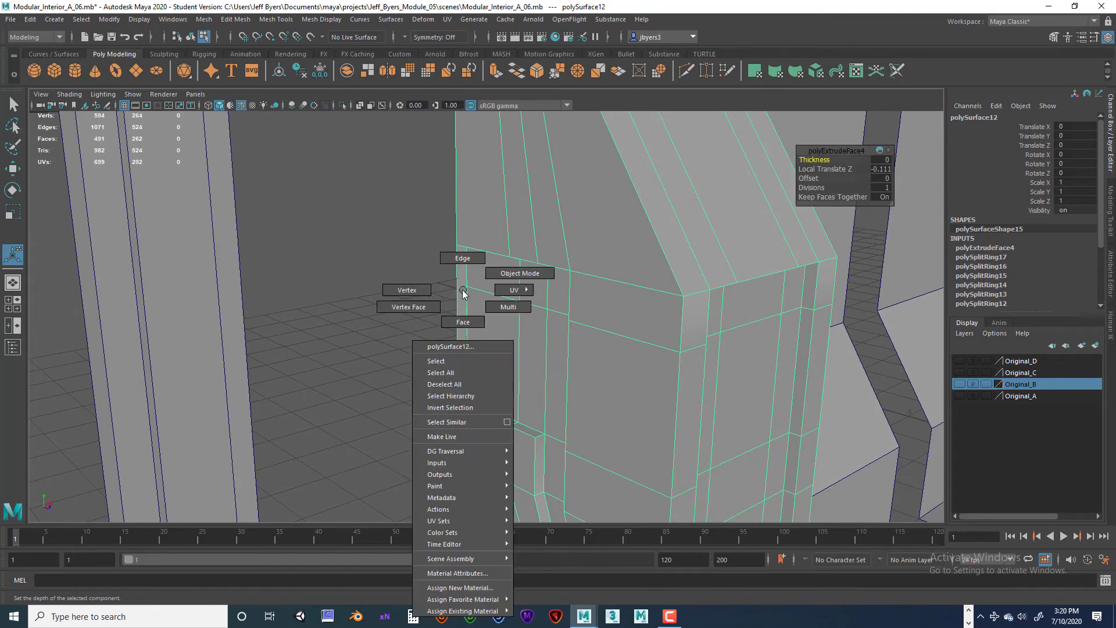
{"action": "left_click", "coordinate": [463, 258]}
{"action": "right_click", "coordinate": [458, 295]}
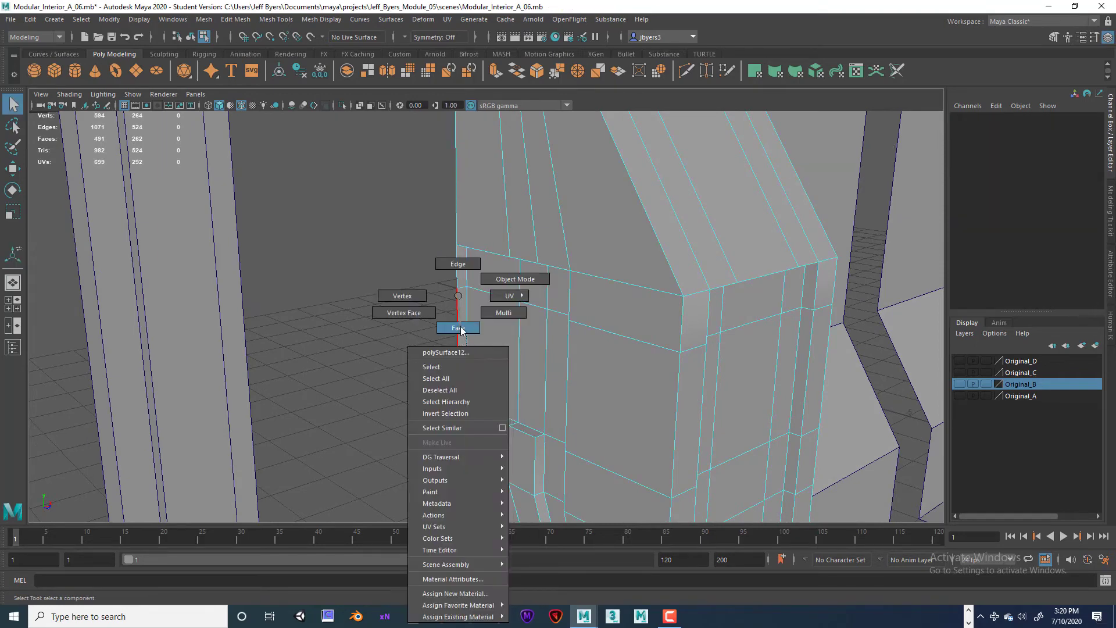
{"action": "left_click", "coordinate": [458, 328]}
{"action": "left_click", "coordinate": [461, 330]}
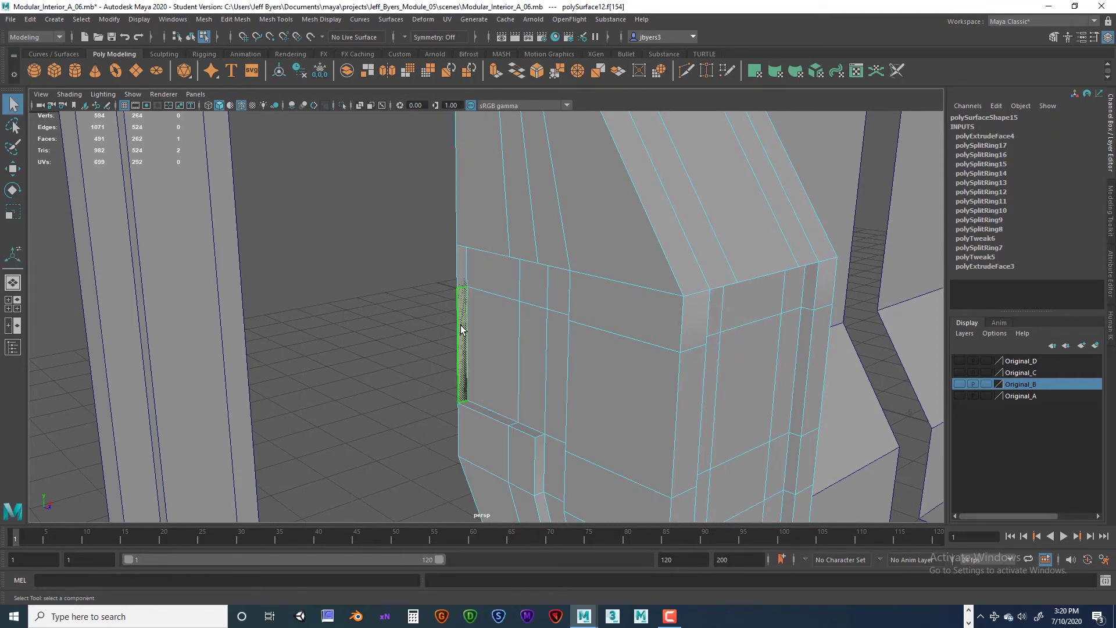
{"action": "key", "text": "Delete"}
{"action": "left_click", "coordinate": [461, 284]}
{"action": "key", "text": "Delete"}
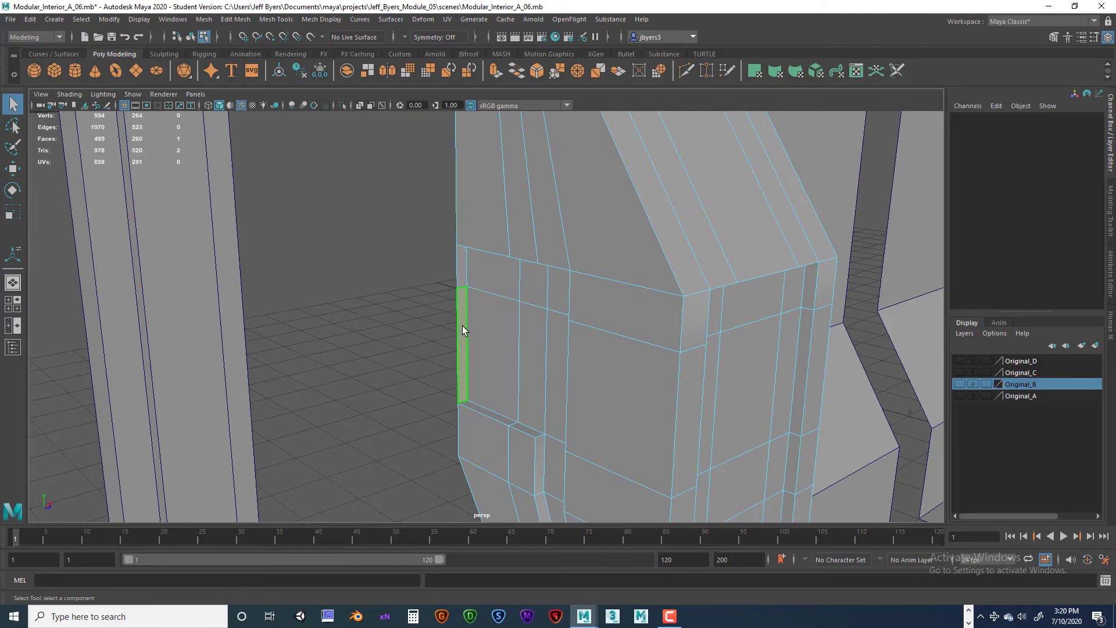
Delete the remaining two thin faces behind them at the column's rear edge and check the opening from the back
{"action": "left_click", "coordinate": [463, 330]}
{"action": "key", "text": "Delete"}
{"action": "left_click", "coordinate": [463, 286]}
{"action": "key", "text": "Delete"}
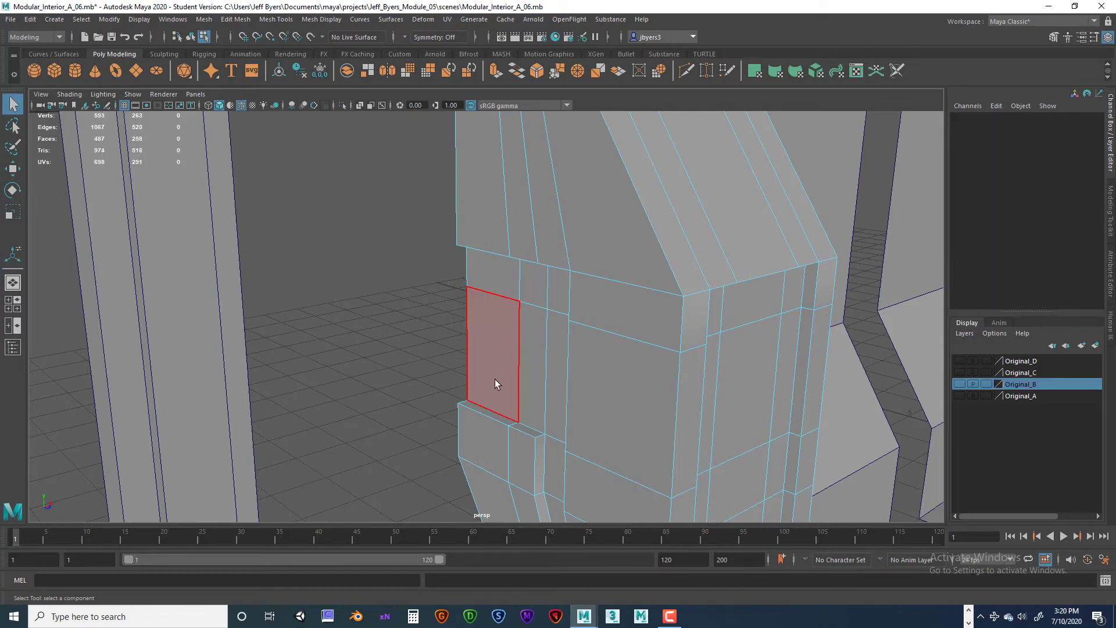
{"action": "mouse_move", "coordinate": [496, 382]}
{"action": "left_mouse_down", "text": "alt"}
{"action": "mouse_move", "coordinate": [688, 371]}
{"action": "mouse_move", "coordinate": [490, 368]}
{"action": "left_mouse_up", "text": "alt"}
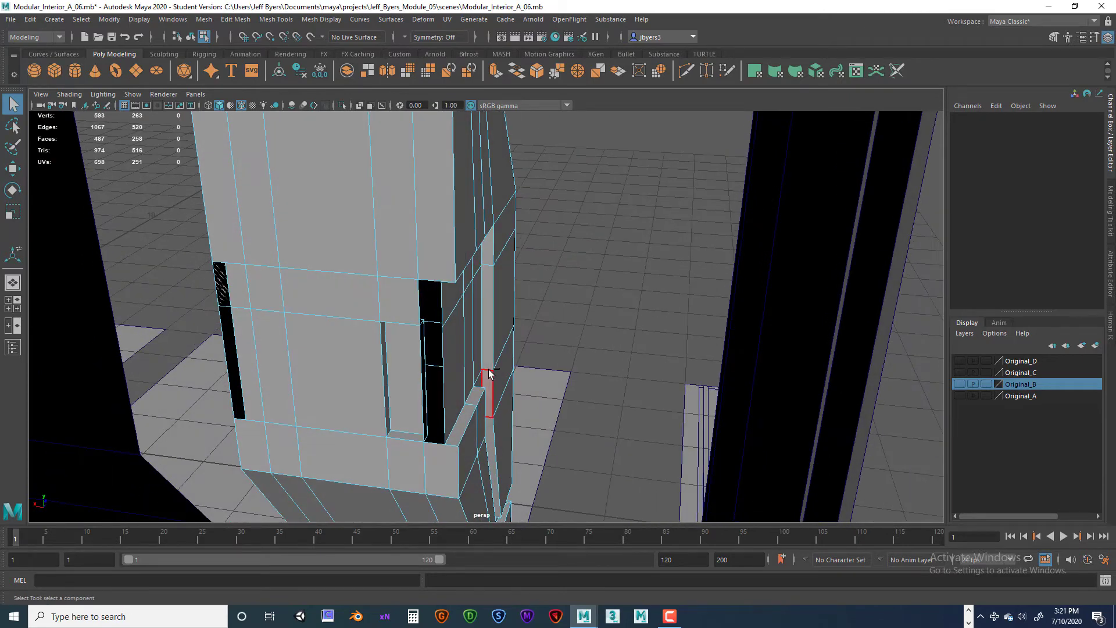
Undo the thin-face deletions and the inward extrusion to get back to the column's face selection
{"action": "key", "text": "ctrl+z"}
{"action": "key", "text": "ctrl+z"}
{"action": "key", "text": "ctrl+z"}
{"action": "key", "text": "ctrl+z"}
{"action": "key", "text": "ctrl+z"}
{"action": "key", "text": "ctrl+z"}
{"action": "key", "text": "ctrl+z"}
{"action": "key", "text": "ctrl+z"}
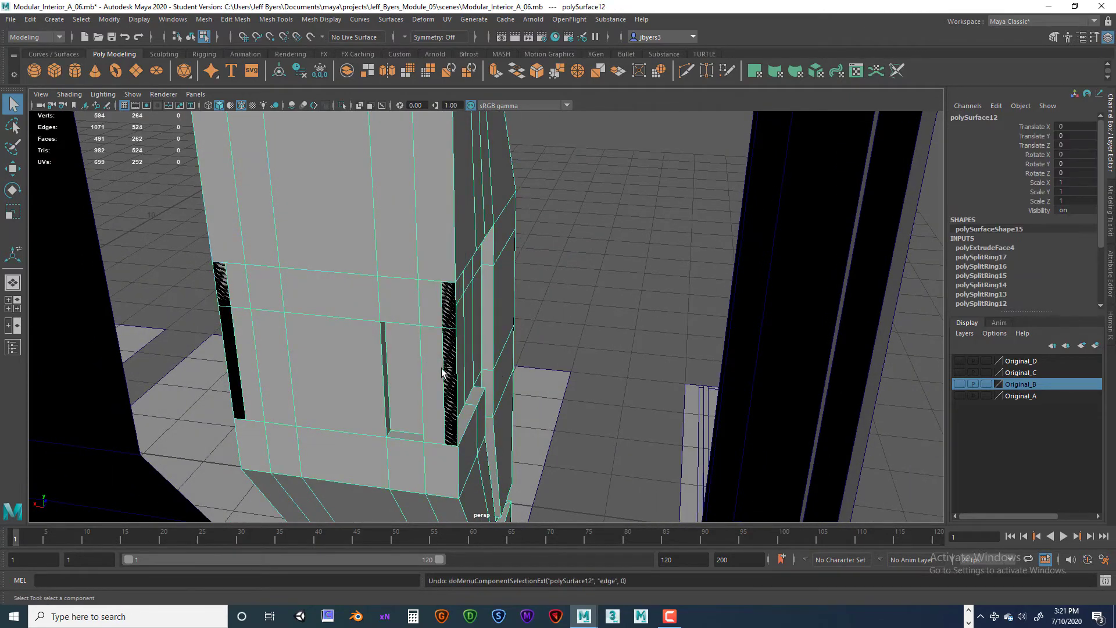
{"action": "key", "text": "ctrl+z"}
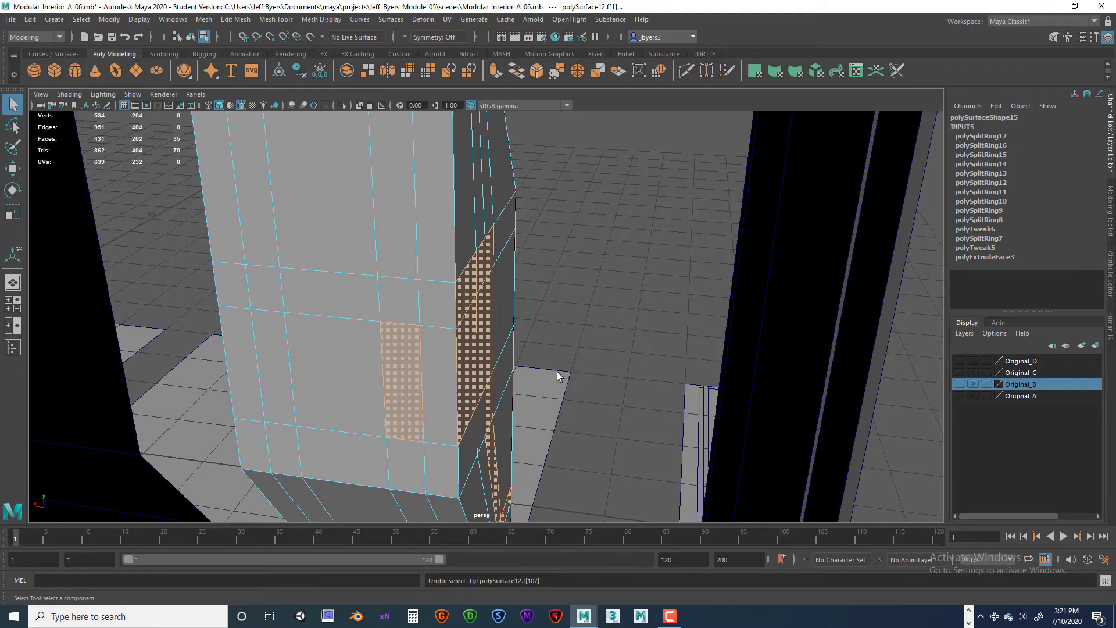
Deselect the stray face on the column's back and extrude the remaining selected faces inward with a Local Translate Z of -0.089
{"action": "left_click_drag", "start_coordinate": [558, 374], "coordinate": [522, 340], "text": "alt"}
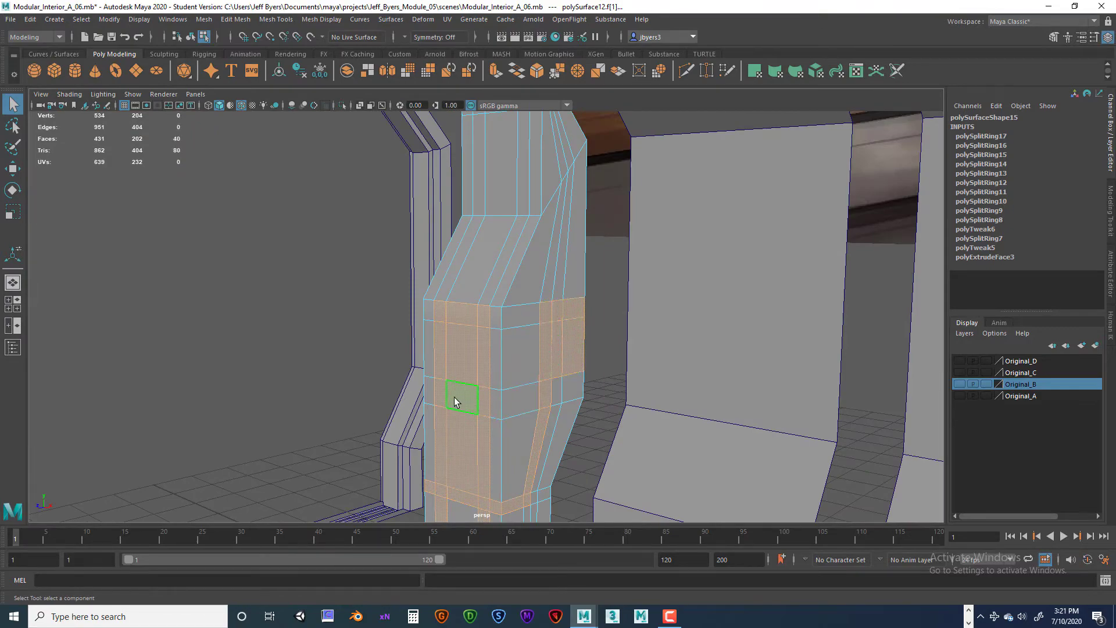
{"action": "left_click_drag", "start_coordinate": [474, 393], "coordinate": [232, 349], "text": "alt"}
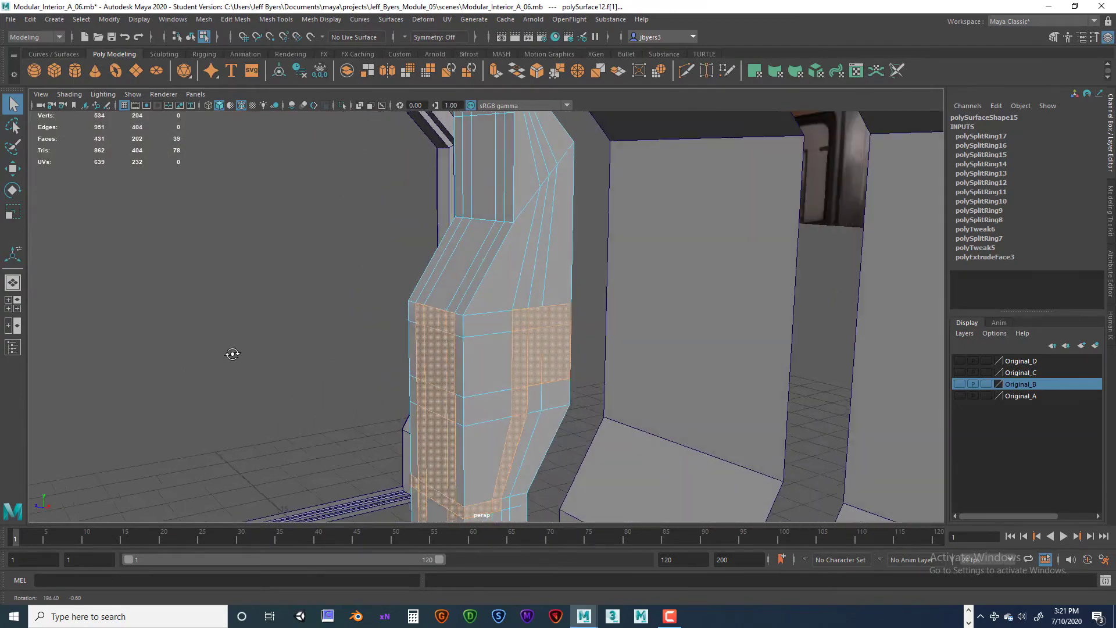
{"action": "middle_click_drag", "start_coordinate": [232, 349], "coordinate": [379, 340], "text": "alt"}
{"action": "left_click_drag", "start_coordinate": [379, 340], "coordinate": [542, 399], "text": "alt"}
{"action": "key", "text": "ctrl+e"}
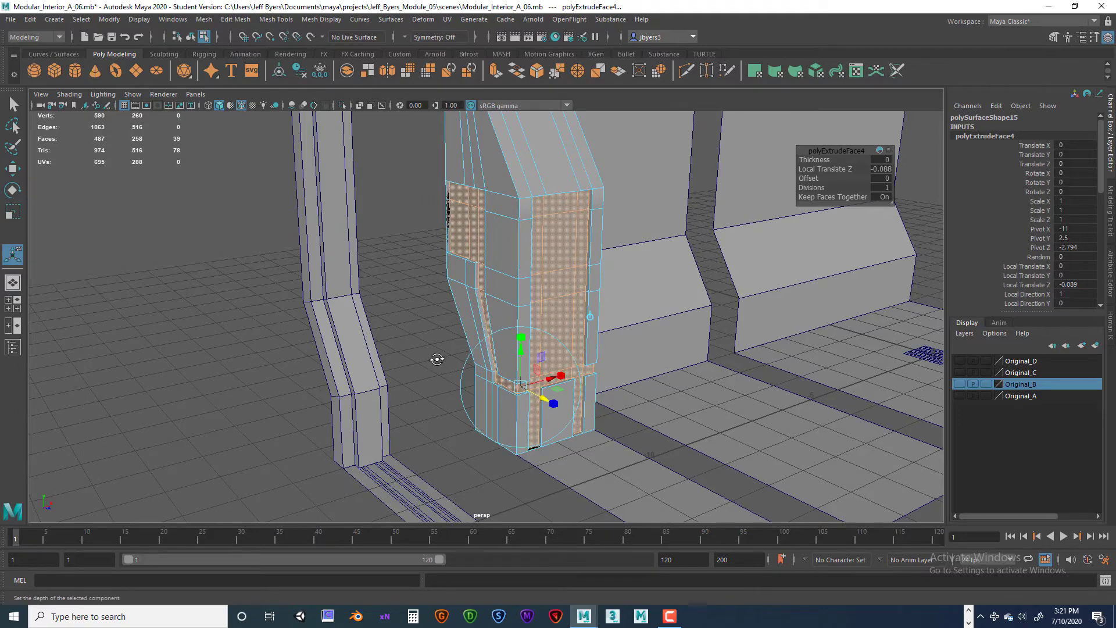
Delete the tall thin face at the column's rear edge beside the recessed side block
{"action": "left_click_drag", "start_coordinate": [437, 359], "coordinate": [480, 279], "text": "alt"}
{"action": "right_click", "coordinate": [496, 266]}
{"action": "left_click", "coordinate": [481, 336]}
{"action": "left_click", "coordinate": [433, 209]}
{"action": "scroll", "coordinate": [480, 279], "scroll_direction": "up", "scroll_amount": 5}
{"action": "middle_click_drag", "start_coordinate": [458, 269], "coordinate": [484, 368], "text": "alt"}
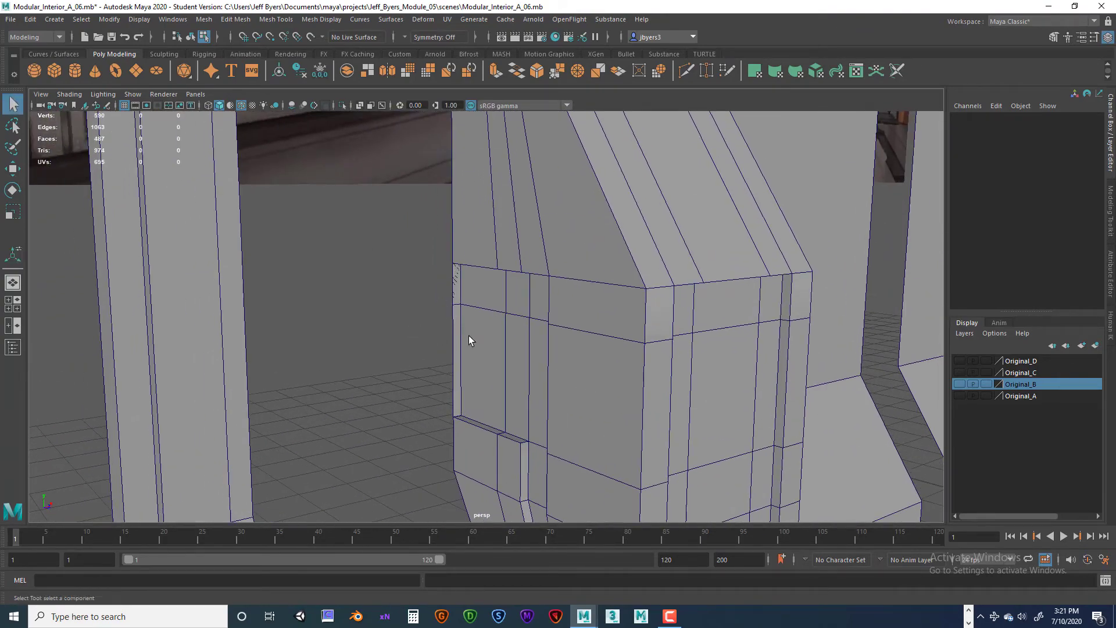
{"action": "double_click", "coordinate": [454, 337]}
{"action": "right_click", "coordinate": [454, 333]}
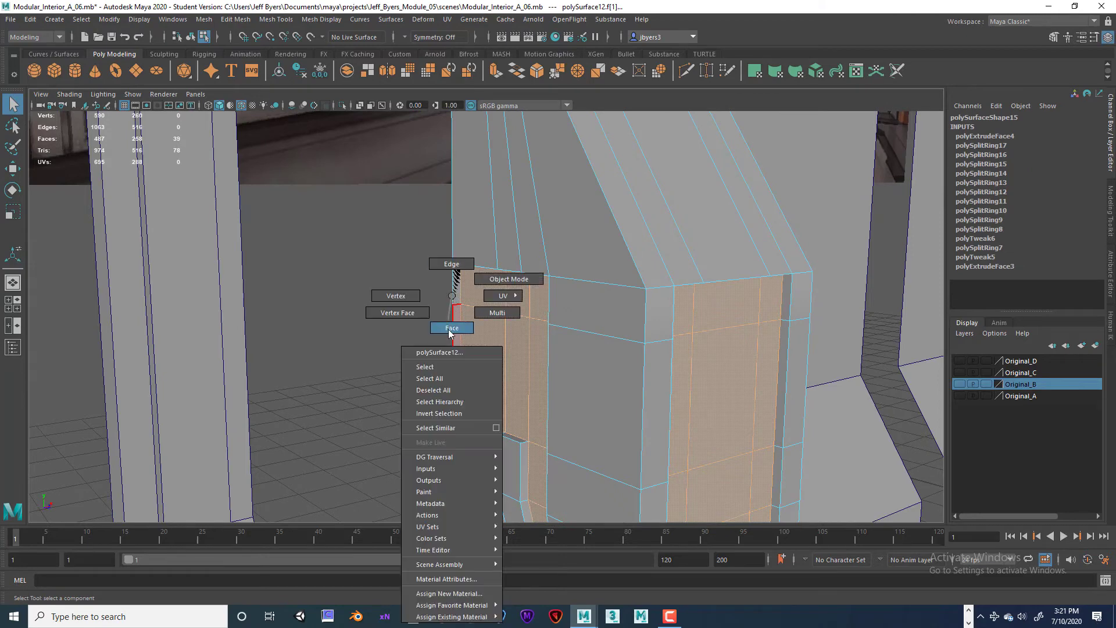
{"action": "left_click", "coordinate": [453, 328]}
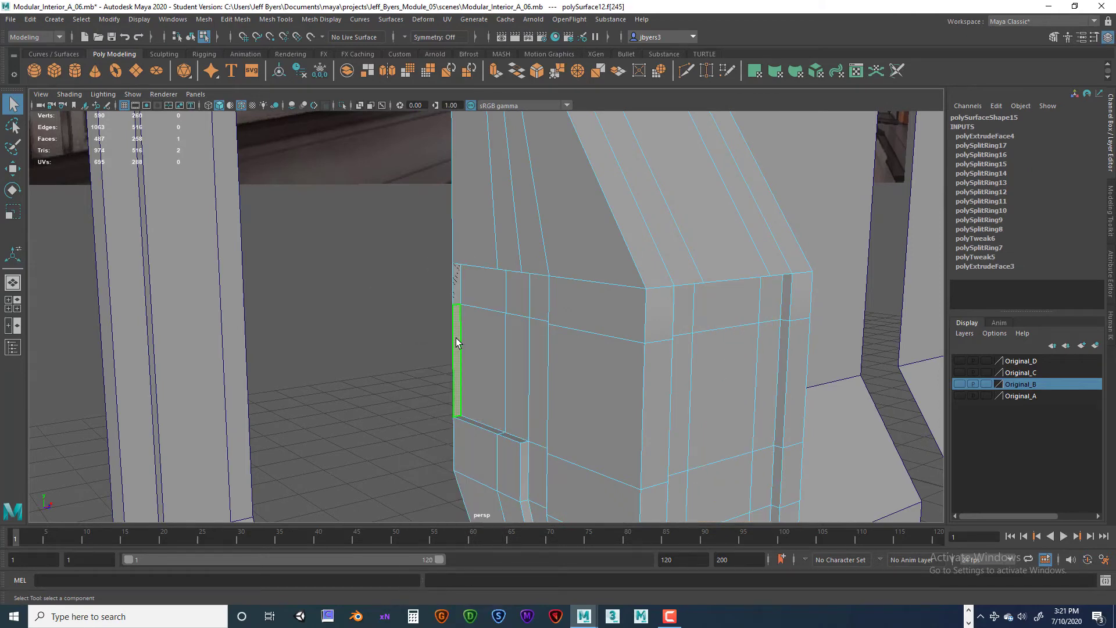
{"action": "key", "text": "Delete"}
Try to delete the short thin face above the opening at the column's rear edge
{"action": "left_click", "coordinate": [455, 290]}
{"action": "key", "text": "Delete"}
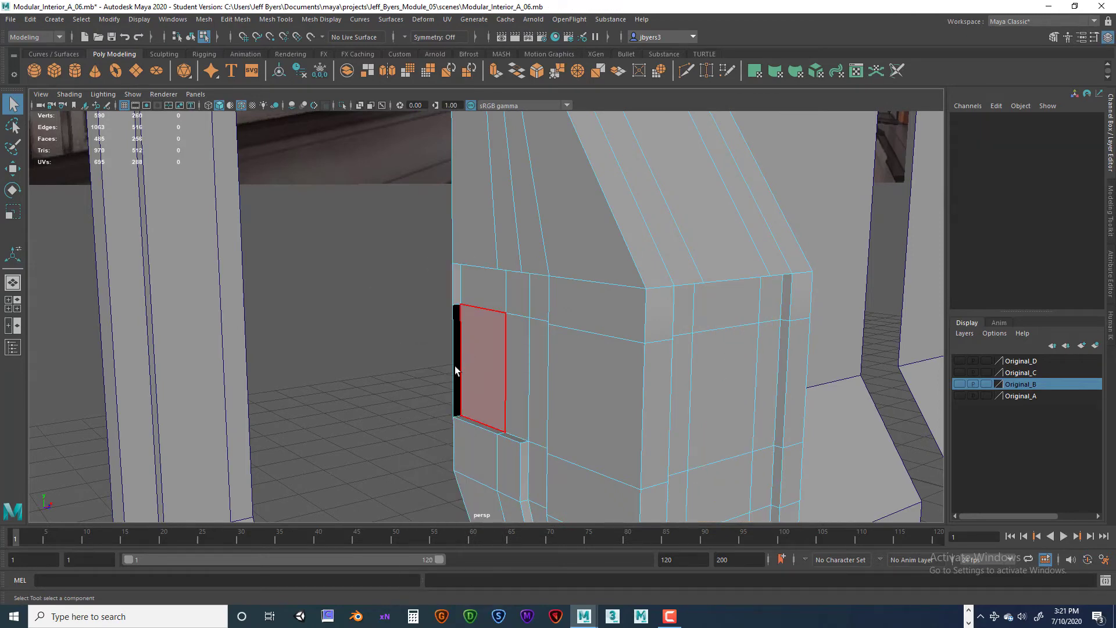
{"action": "left_click_drag", "start_coordinate": [428, 378], "coordinate": [390, 335], "text": "alt"}
{"action": "key", "text": "ctrl+z"}
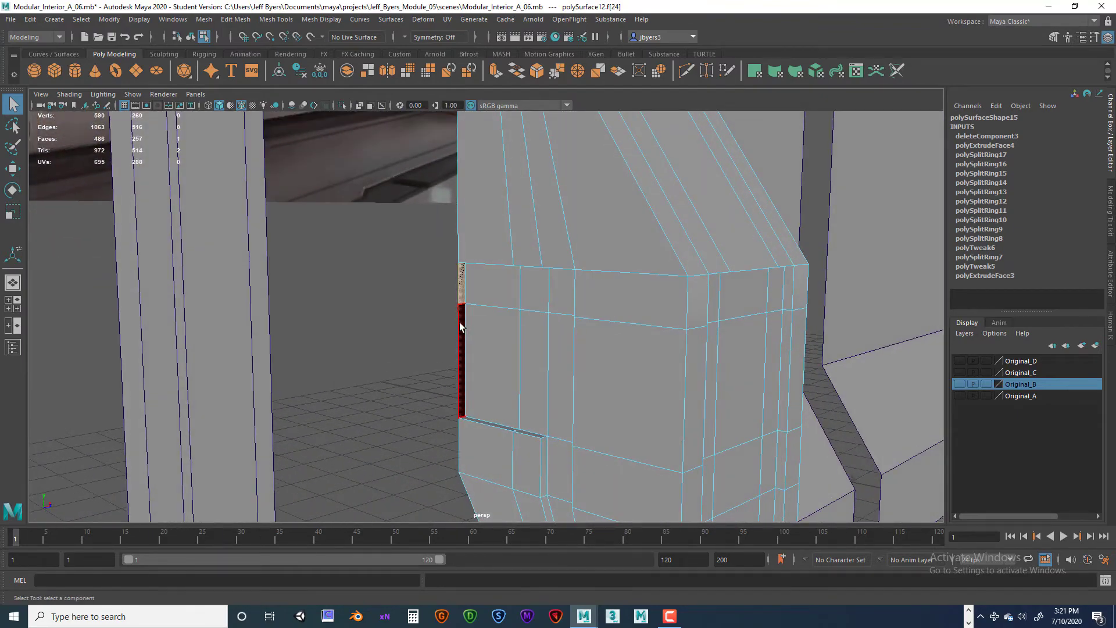
{"action": "key", "text": "Delete"}
{"action": "left_click_drag", "start_coordinate": [445, 316], "coordinate": [577, 307], "text": "alt"}
{"action": "key", "text": "ctrl+z"}
Examine the faces around the opening at the column's rear edge, from behind and from the front
{"action": "scroll", "coordinate": [531, 336], "scroll_direction": "up", "scroll_amount": 4}
{"action": "middle_click_drag", "start_coordinate": [577, 307], "coordinate": [569, 366], "text": "alt"}
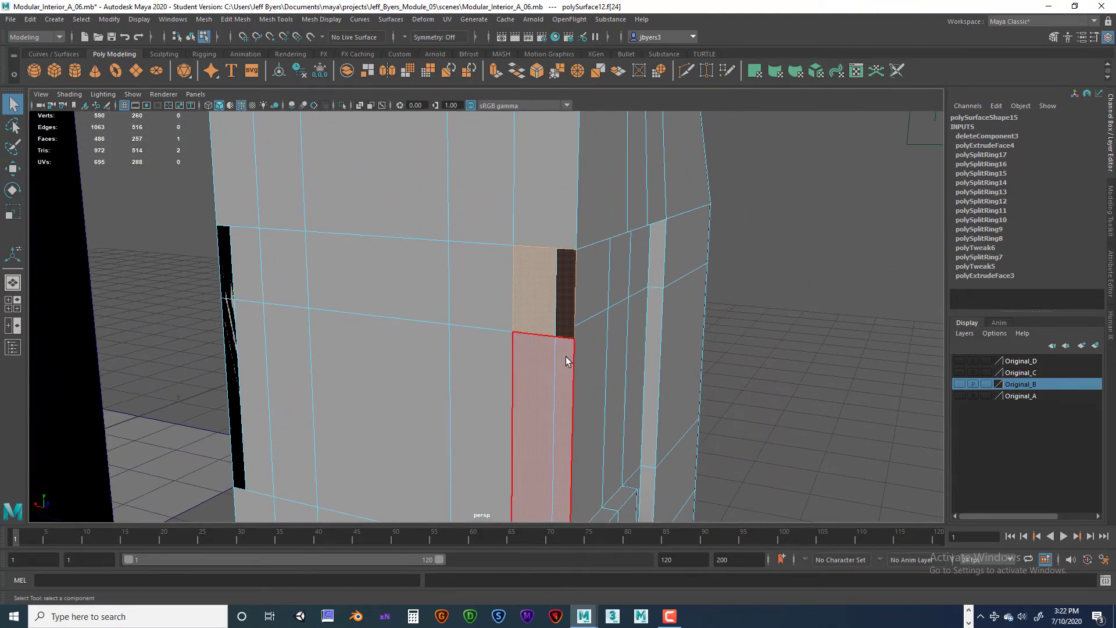
{"action": "left_click", "coordinate": [567, 356]}
{"action": "left_click", "coordinate": [544, 317]}
{"action": "left_click_drag", "start_coordinate": [567, 344], "coordinate": [550, 307], "text": "alt"}
{"action": "scroll", "coordinate": [565, 269], "scroll_direction": "down", "scroll_amount": 5}
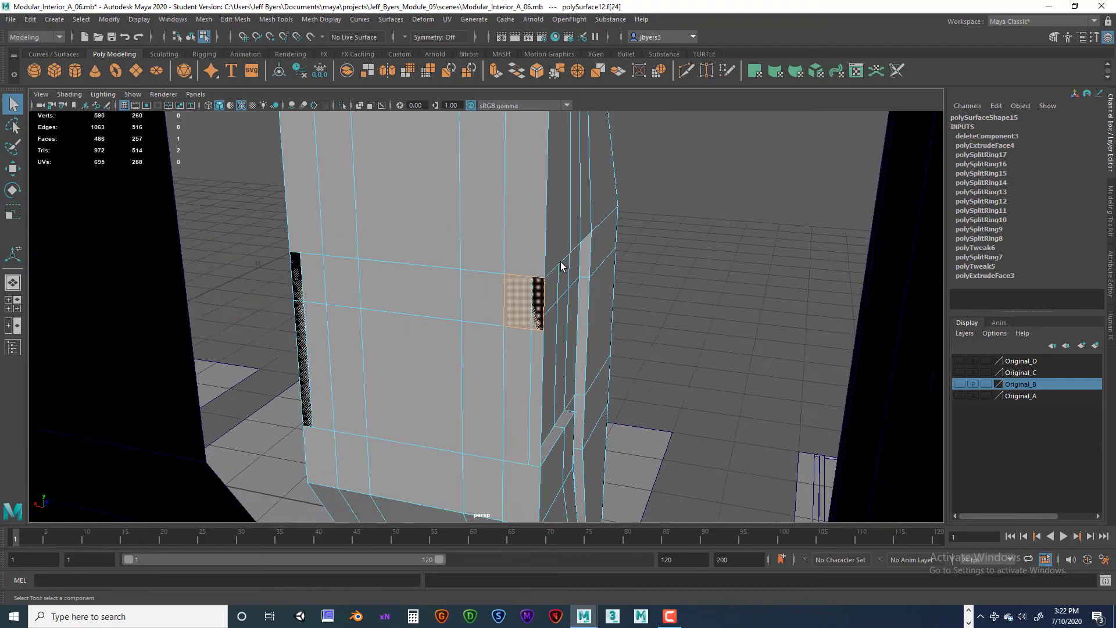
{"action": "left_click_drag", "start_coordinate": [528, 227], "coordinate": [860, 377], "text": "alt"}
{"action": "middle_click_drag", "start_coordinate": [496, 367], "coordinate": [532, 248], "text": "alt"}
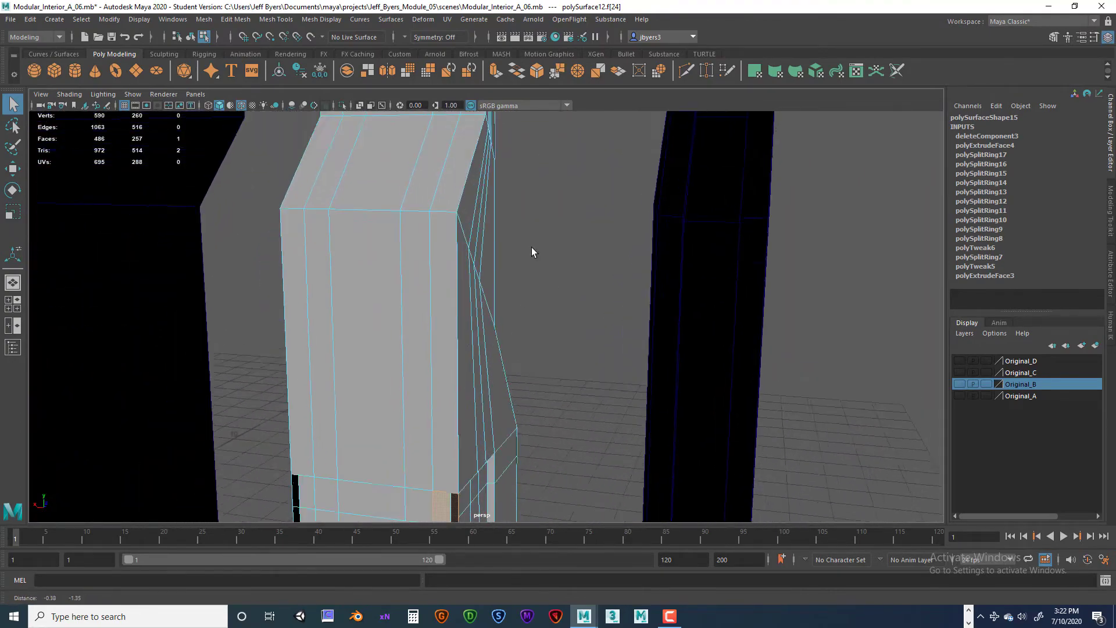
{"action": "middle_click_drag", "start_coordinate": [474, 431], "coordinate": [550, 317], "text": "alt"}
{"action": "left_click_drag", "start_coordinate": [518, 375], "coordinate": [478, 379], "text": "alt"}
{"action": "scroll", "coordinate": [562, 372], "scroll_direction": "up", "scroll_amount": 5}
{"action": "scroll", "coordinate": [564, 373], "scroll_direction": "down", "scroll_amount": 6}
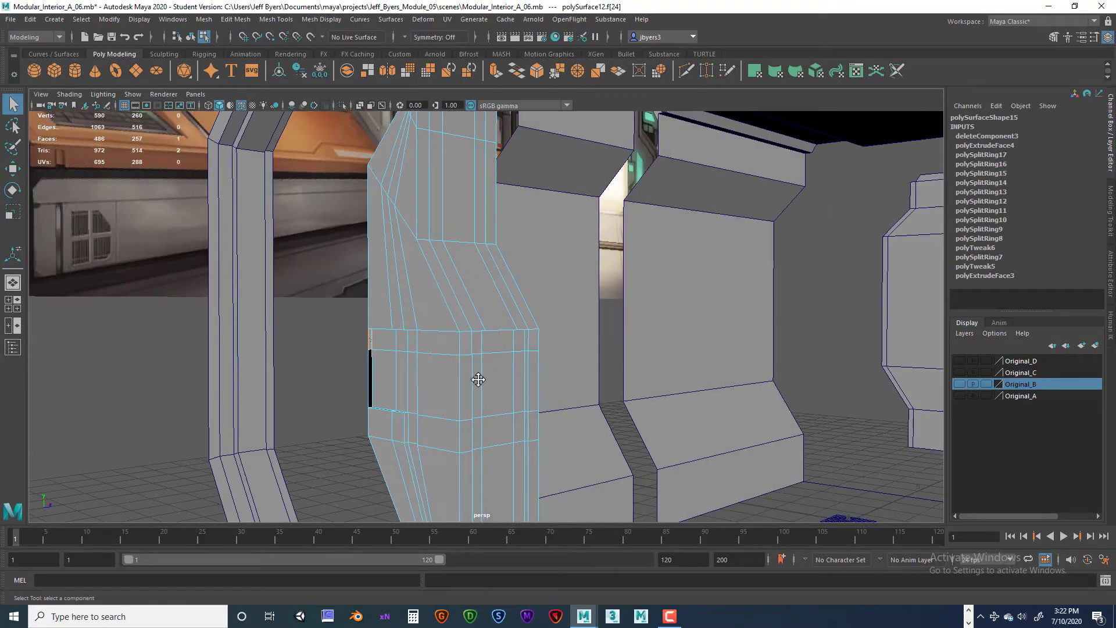
{"action": "middle_click_drag", "start_coordinate": [478, 379], "coordinate": [573, 392], "text": "alt"}
{"action": "scroll", "coordinate": [573, 391], "scroll_direction": "up", "scroll_amount": 5}
{"action": "left_click_drag", "start_coordinate": [573, 392], "coordinate": [606, 366], "text": "alt"}
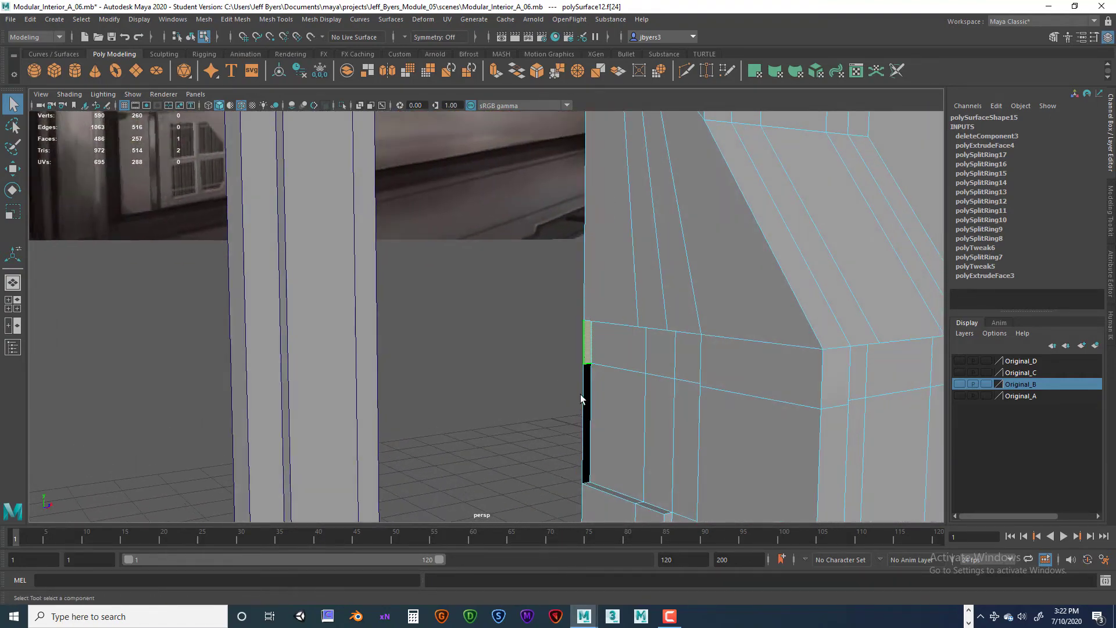
Undo the face deletions at the column's rear edge and the last inward extrusion of its panel faces
{"action": "left_click", "coordinate": [687, 415]}
{"action": "left_click", "coordinate": [713, 405]}
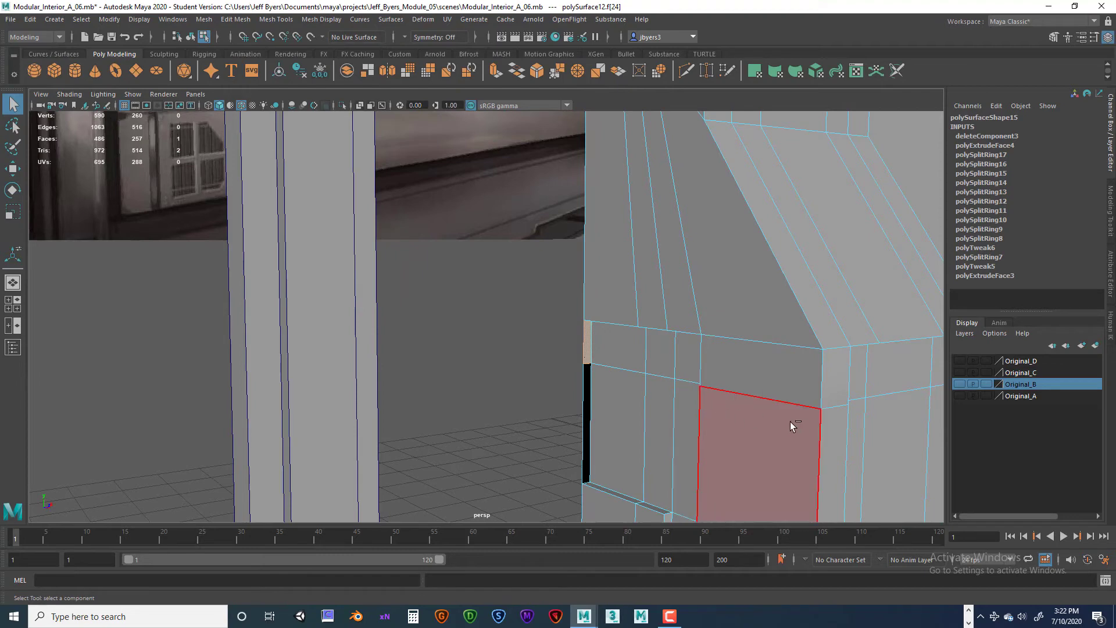
{"action": "key", "text": "ctrl+z"}
{"action": "key", "text": "ctrl+z"}
{"action": "key", "text": "ctrl+z"}
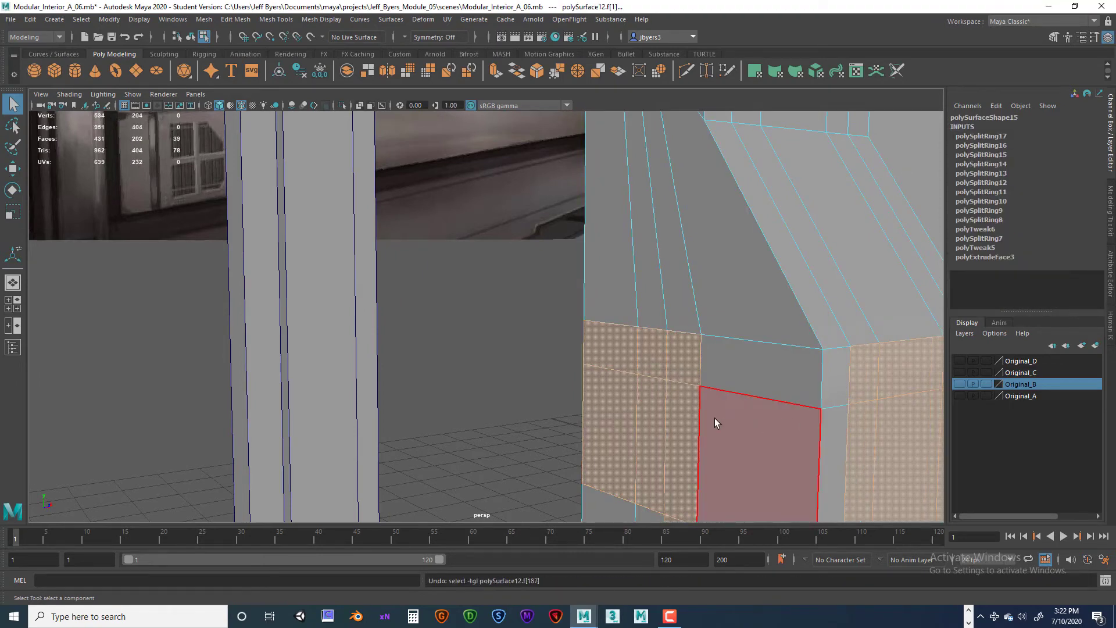
Step back through the recent panel face selections and clear the face selection on the column
{"action": "left_click_drag", "start_coordinate": [715, 418], "coordinate": [560, 327], "text": "alt"}
{"action": "left_click_drag", "start_coordinate": [574, 365], "coordinate": [690, 334], "text": "alt"}
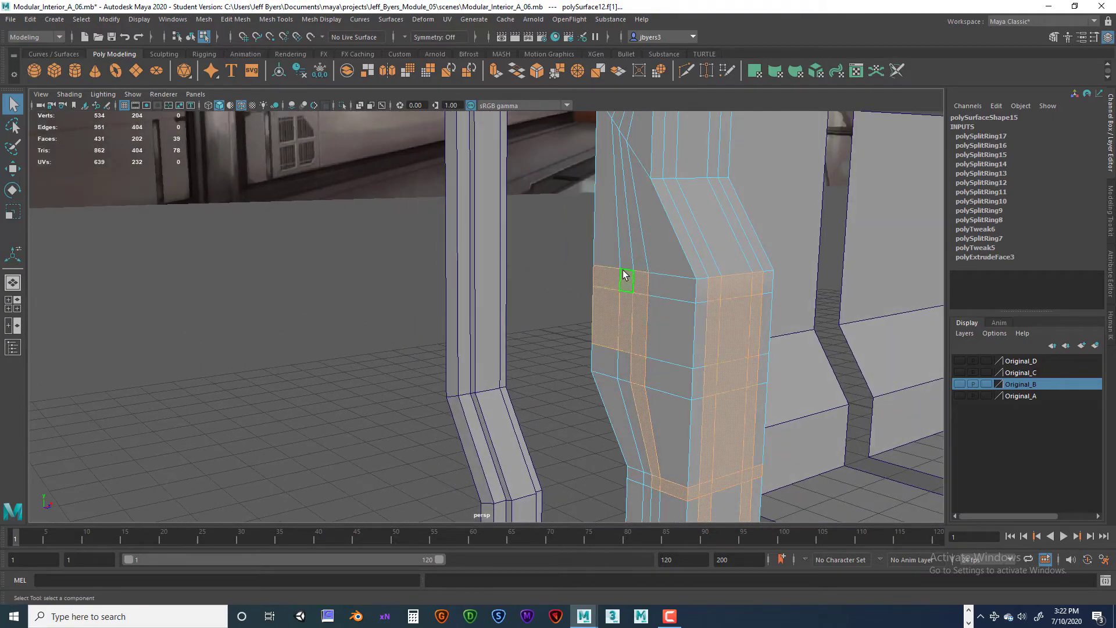
{"action": "right_click_drag", "start_coordinate": [623, 274], "coordinate": [615, 340]}
{"action": "mouse_move", "coordinate": [626, 338]}
{"action": "left_mouse_down", "text": "alt"}
{"action": "mouse_move", "coordinate": [646, 319]}
{"action": "mouse_move", "coordinate": [802, 314]}
{"action": "mouse_move", "coordinate": [792, 324]}
{"action": "mouse_move", "coordinate": [615, 322]}
{"action": "left_mouse_up", "text": "alt"}
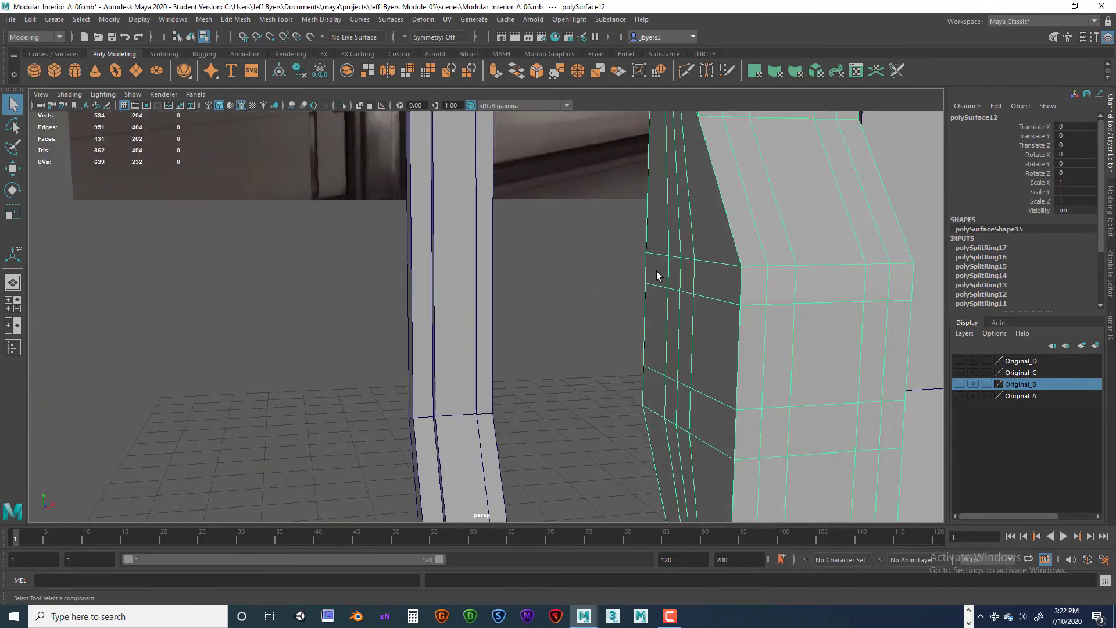
{"action": "key", "text": "ctrl+z"}
{"action": "key", "text": "ctrl+z"}
{"action": "key", "text": "ctrl+z"}
{"action": "key", "text": "ctrl+z"}
{"action": "key", "text": "ctrl+z"}
{"action": "key", "text": "ctrl+z"}
{"action": "key", "text": "ctrl+z"}
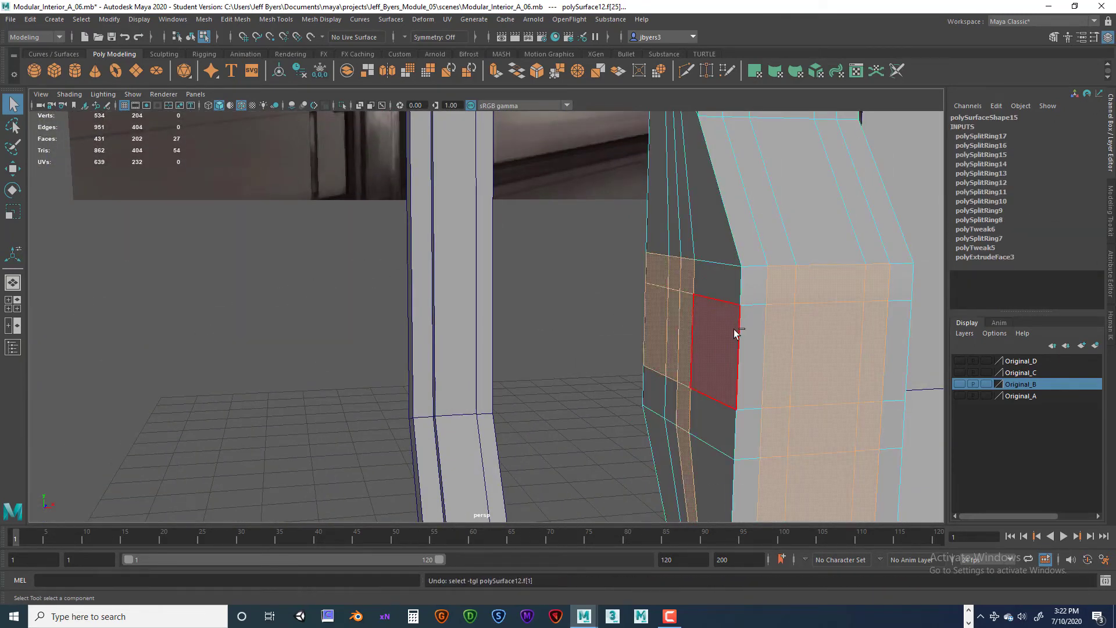
{"action": "left_click_drag", "start_coordinate": [751, 345], "coordinate": [712, 354], "text": "alt"}
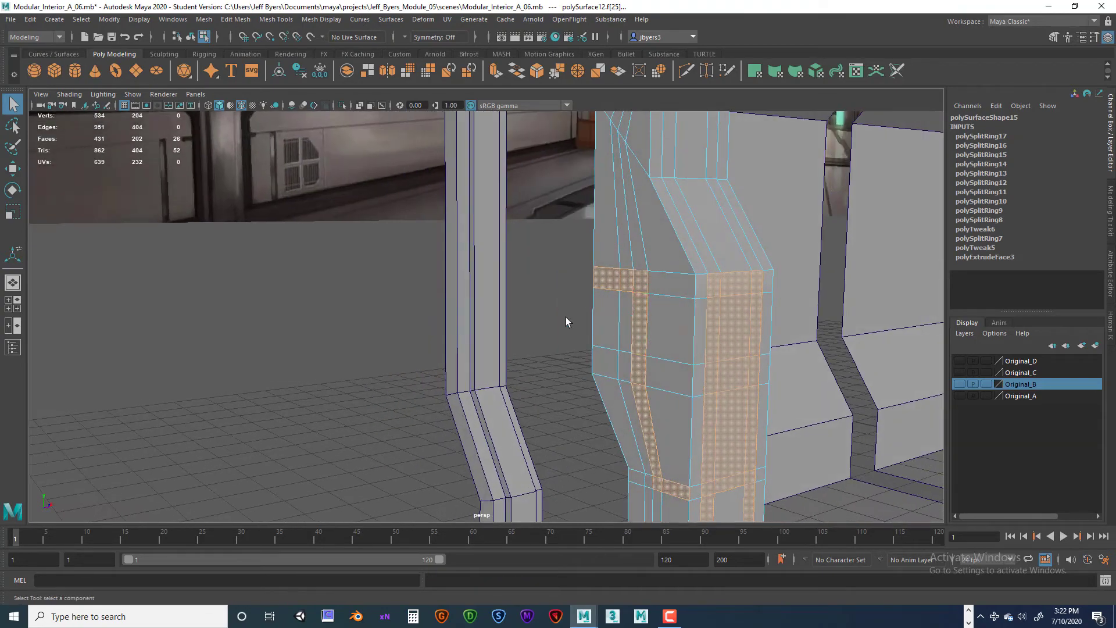
{"action": "left_click", "coordinate": [565, 316]}
Insert a vertical edge loop on the column's side, close to its rear edge
{"action": "left_click_drag", "start_coordinate": [602, 325], "coordinate": [720, 333], "text": "alt"}
{"action": "scroll", "coordinate": [615, 317], "scroll_direction": "up", "scroll_amount": 3}
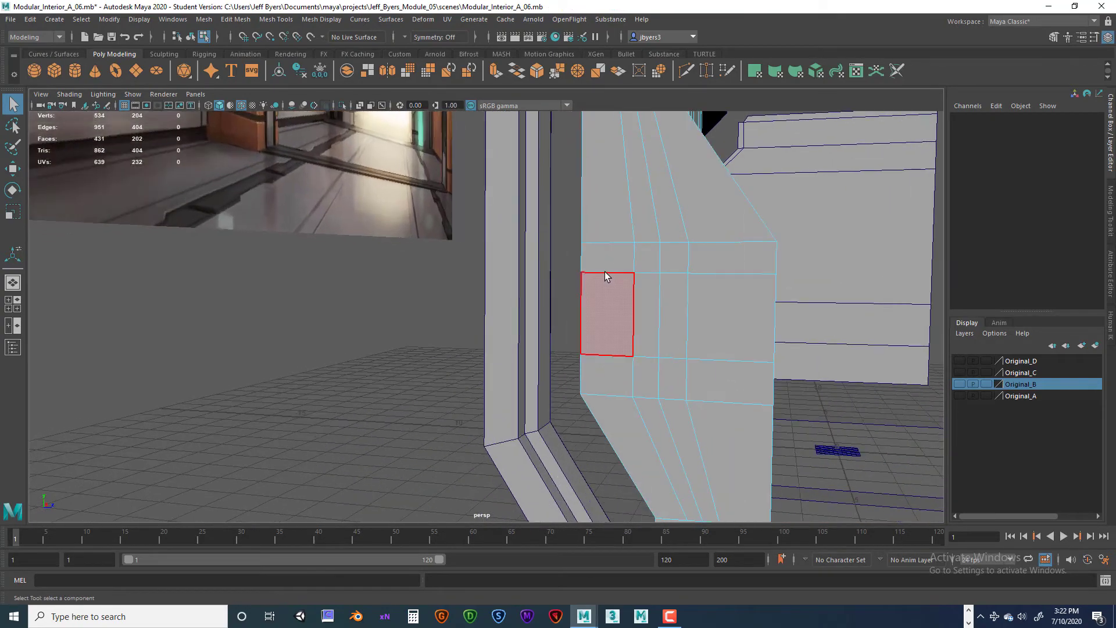
{"action": "right_click_drag", "start_coordinate": [604, 272], "coordinate": [593, 342]}
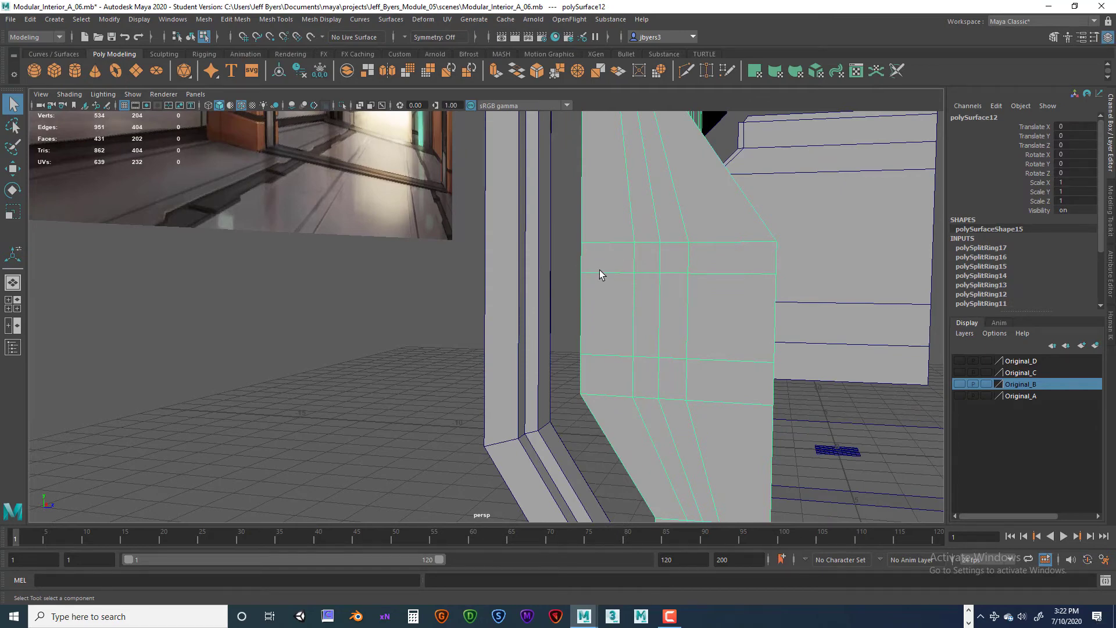
{"action": "right_click_drag", "start_coordinate": [599, 270], "coordinate": [546, 293], "text": "shift"}
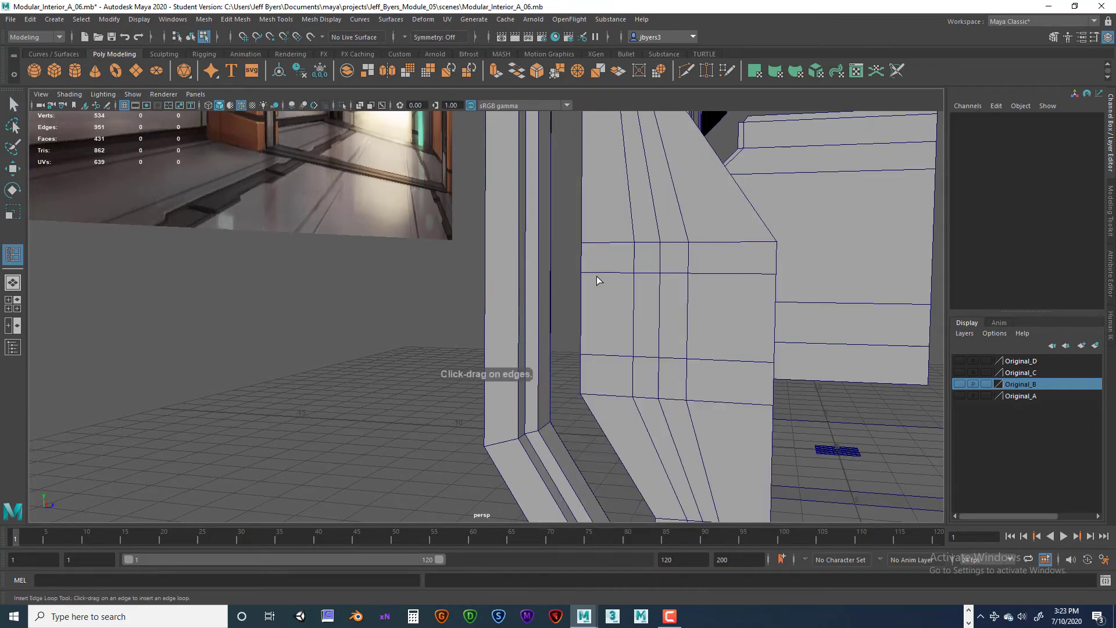
{"action": "left_click_drag", "start_coordinate": [593, 276], "coordinate": [591, 275]}
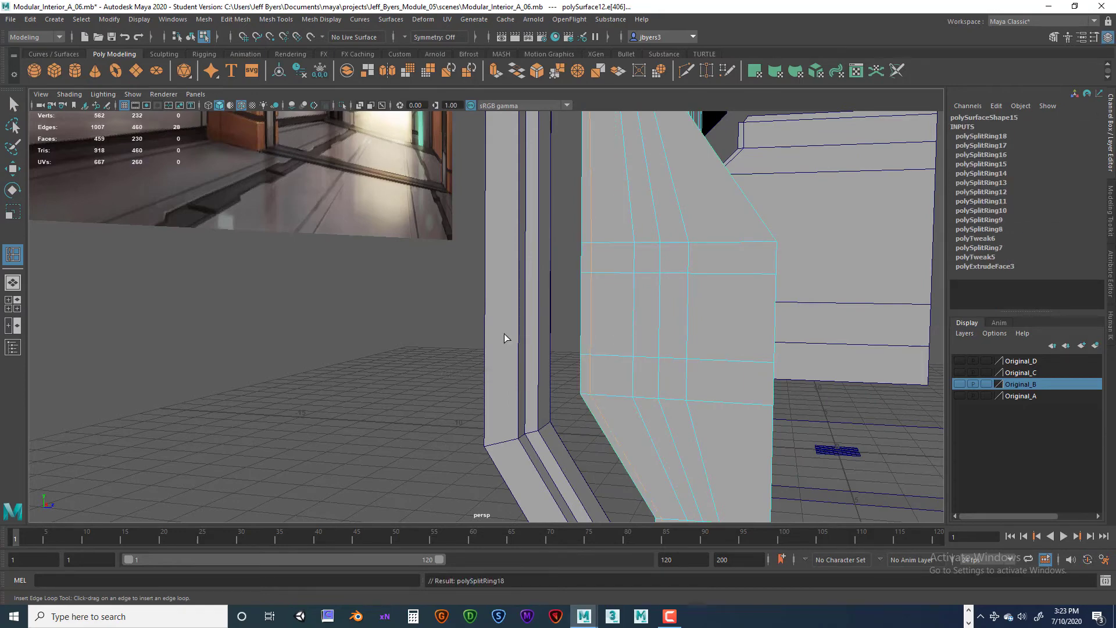
Select the column's front panel faces from the upper block down through the lower band, plus the two narrow strips at the base
{"action": "left_click_drag", "start_coordinate": [521, 348], "coordinate": [601, 362], "text": "alt"}
{"action": "right_click_drag", "start_coordinate": [664, 296], "coordinate": [664, 331]}
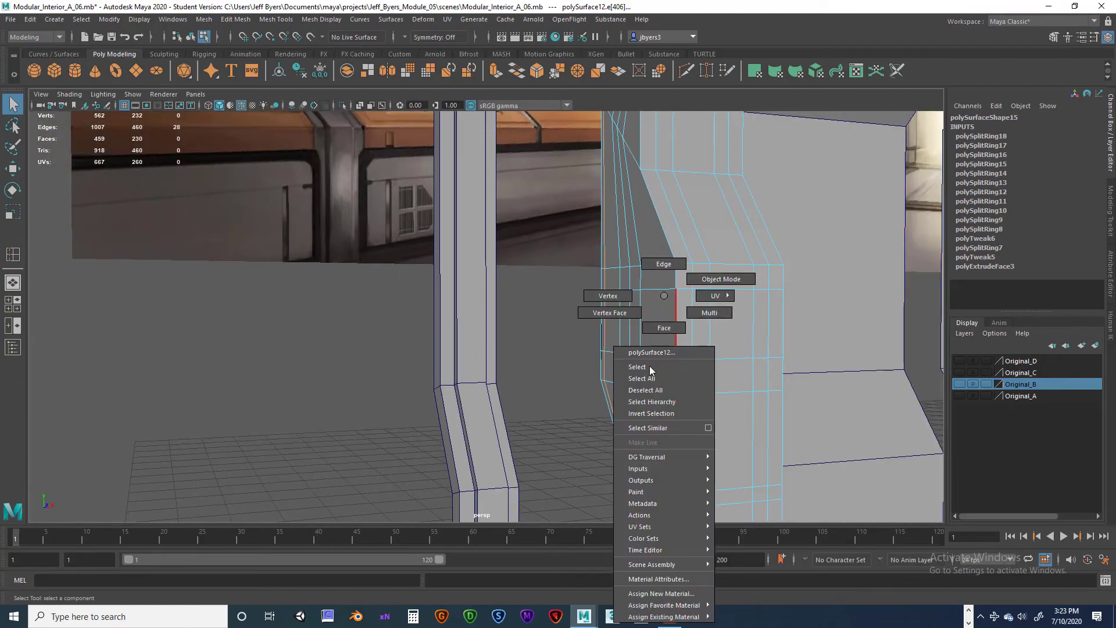
{"action": "right_click_drag", "start_coordinate": [650, 370], "coordinate": [650, 368]}
{"action": "mouse_move", "coordinate": [669, 352]}
{"action": "left_mouse_down", "text": "alt"}
{"action": "mouse_move", "coordinate": [612, 341]}
{"action": "mouse_move", "coordinate": [667, 349]}
{"action": "mouse_move", "coordinate": [661, 339]}
{"action": "left_mouse_up", "text": "alt"}
{"action": "middle_click_drag", "start_coordinate": [636, 331], "coordinate": [619, 366], "text": "alt"}
{"action": "left_click_drag", "start_coordinate": [624, 367], "coordinate": [580, 336], "text": "alt"}
{"action": "scroll", "coordinate": [580, 336], "scroll_direction": "up", "scroll_amount": 3}
{"action": "right_click_drag", "start_coordinate": [616, 296], "coordinate": [616, 329]}
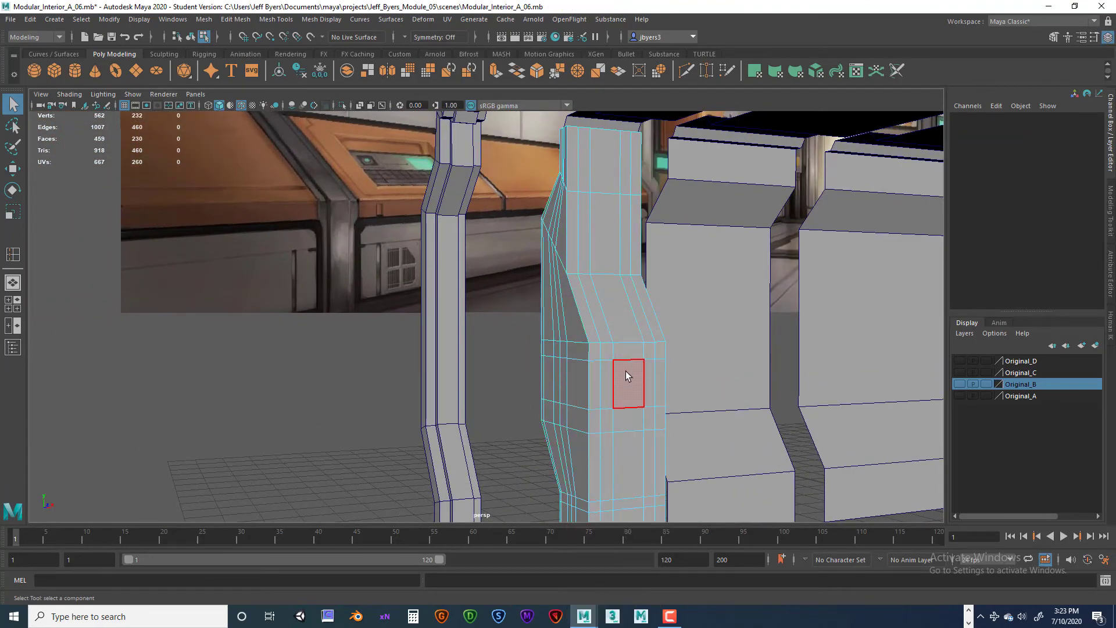
{"action": "left_click", "coordinate": [626, 371]}
{"action": "left_click", "coordinate": [607, 379], "text": "shift"}
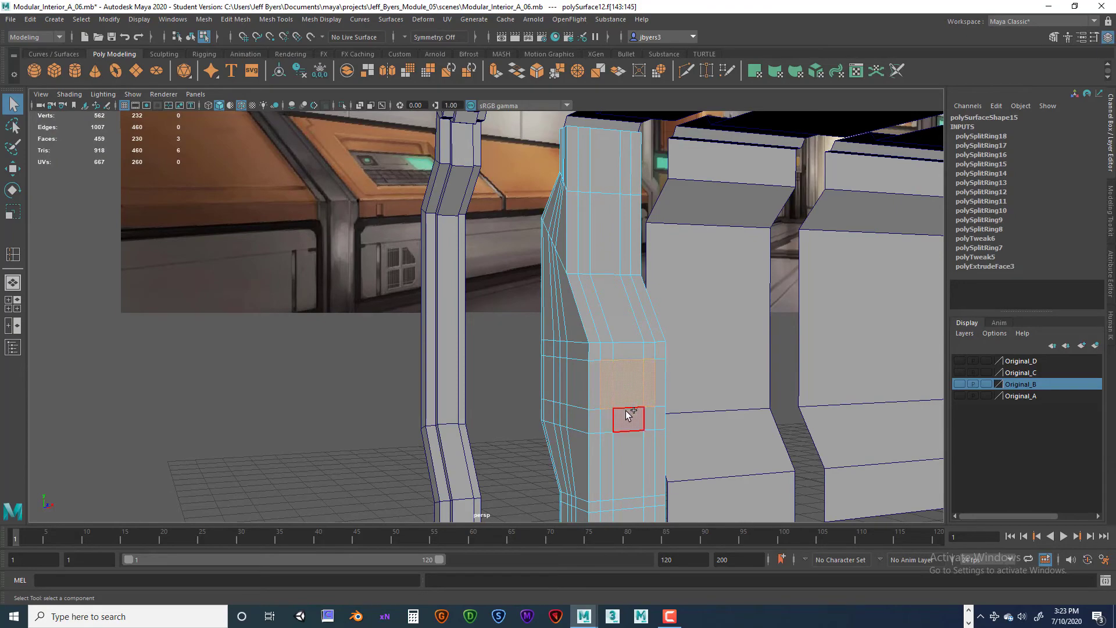
{"action": "left_click_drag", "start_coordinate": [573, 323], "coordinate": [600, 325], "text": "alt"}
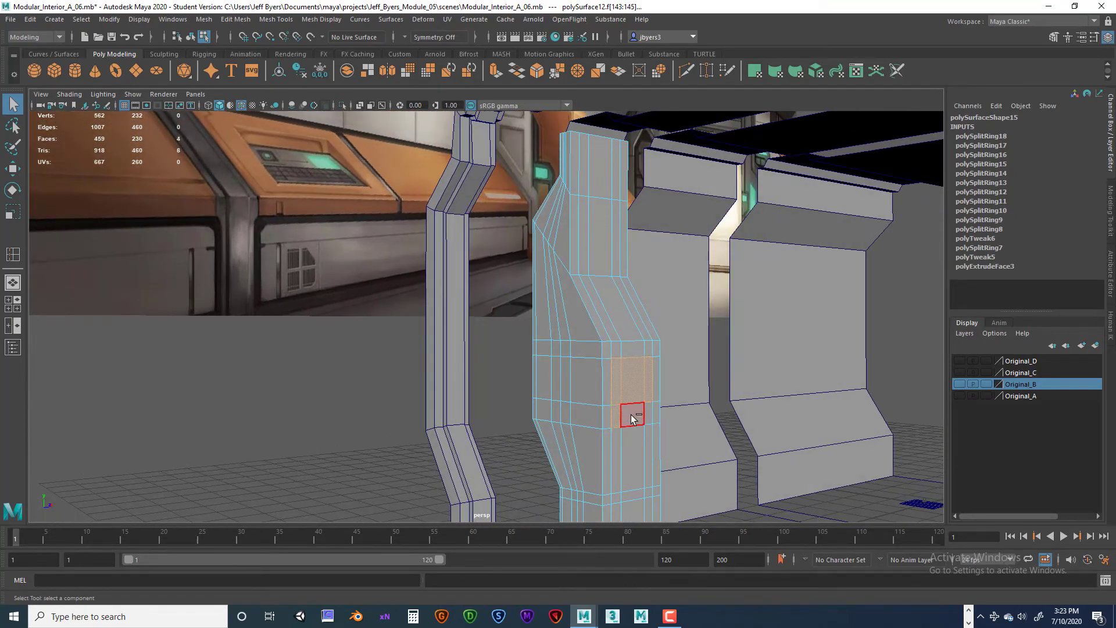
{"action": "left_click_drag", "start_coordinate": [640, 377], "coordinate": [612, 370], "text": "alt"}
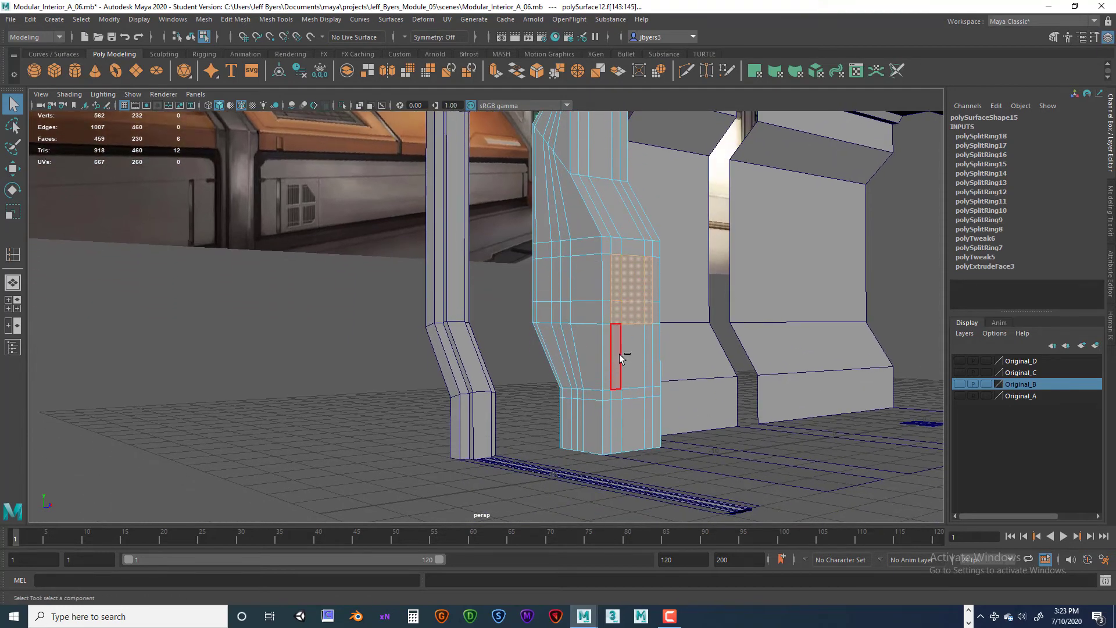
{"action": "left_click", "coordinate": [639, 353], "text": "shift"}
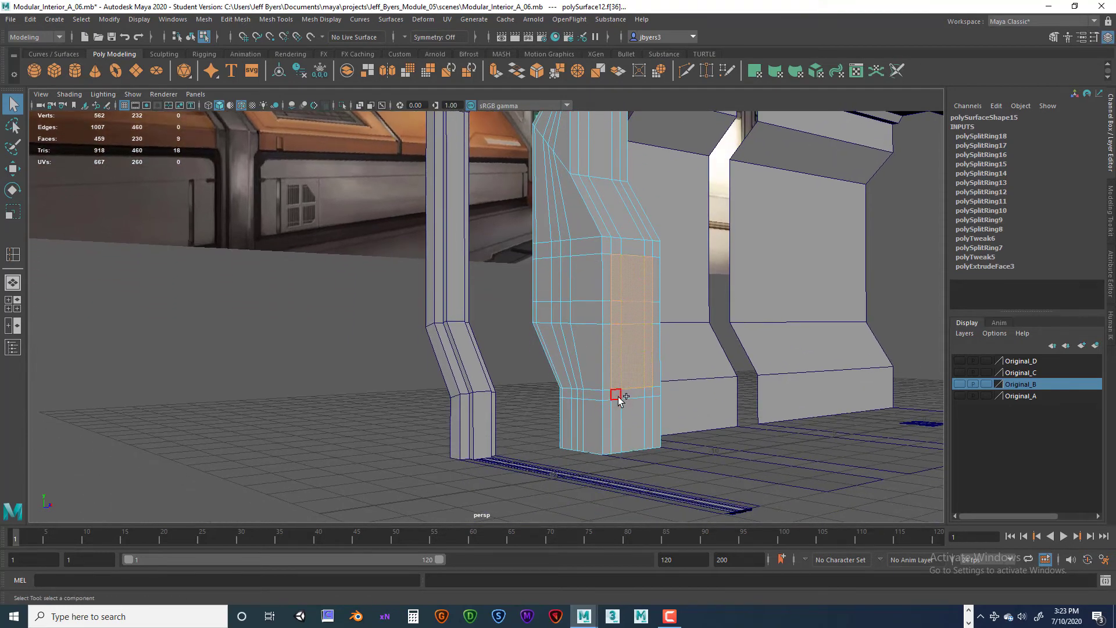
{"action": "left_click", "coordinate": [639, 393], "text": "shift"}
{"action": "left_click", "coordinate": [622, 411], "text": "shift"}
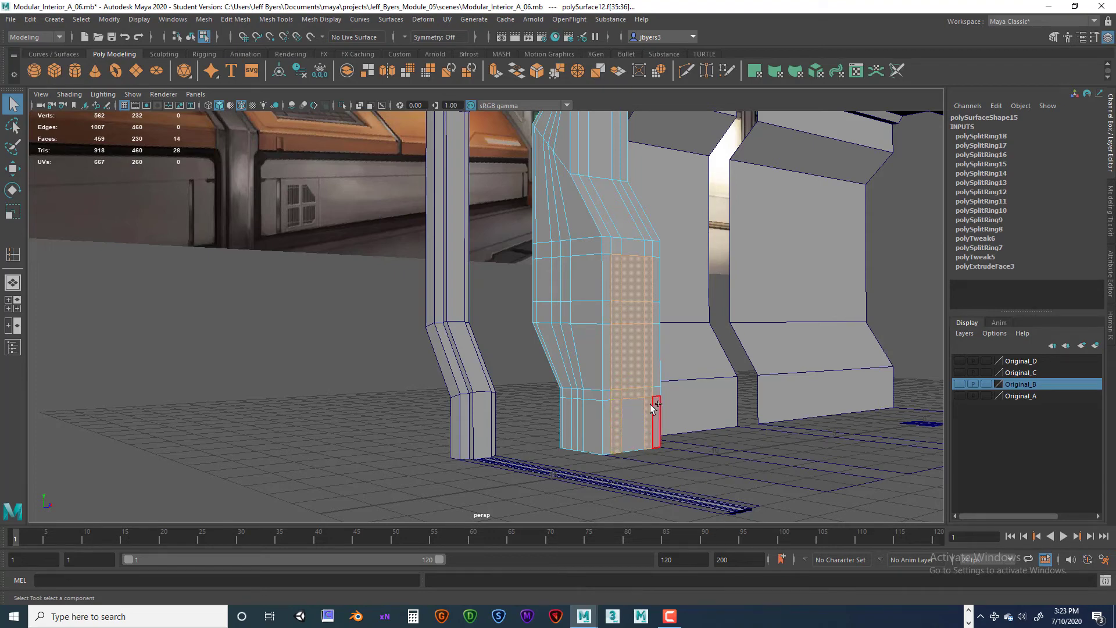
Add the upper block, slanted strip and lower band faces on both sides of the column to the selection
{"action": "left_click", "coordinate": [608, 395], "text": "shift"}
{"action": "left_click", "coordinate": [581, 375], "text": "shift"}
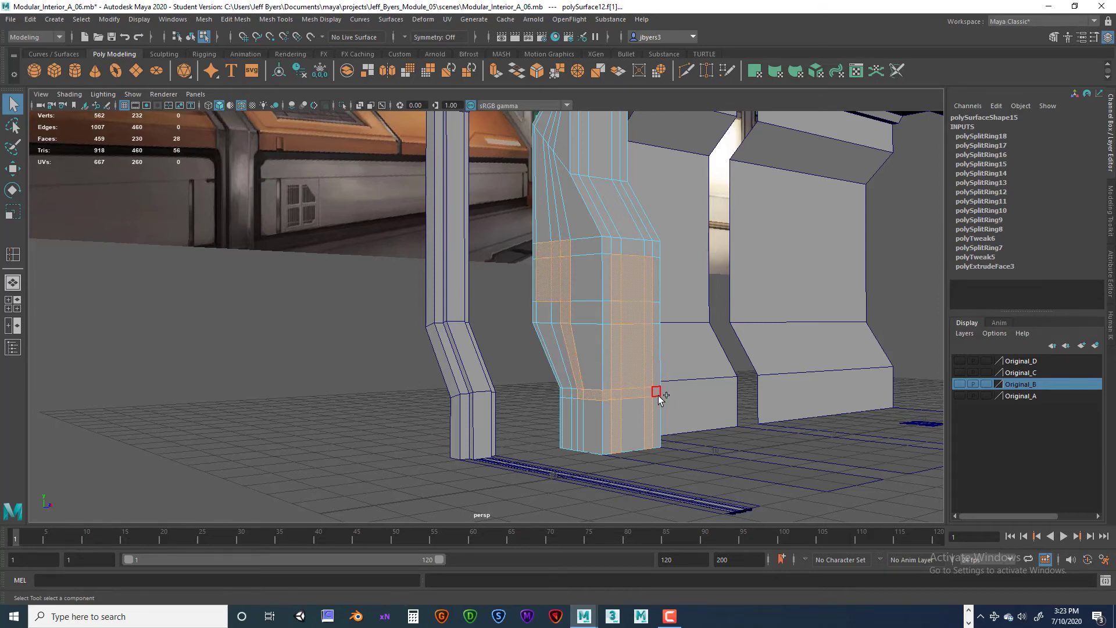
{"action": "left_click_drag", "start_coordinate": [682, 409], "coordinate": [538, 410], "text": "alt"}
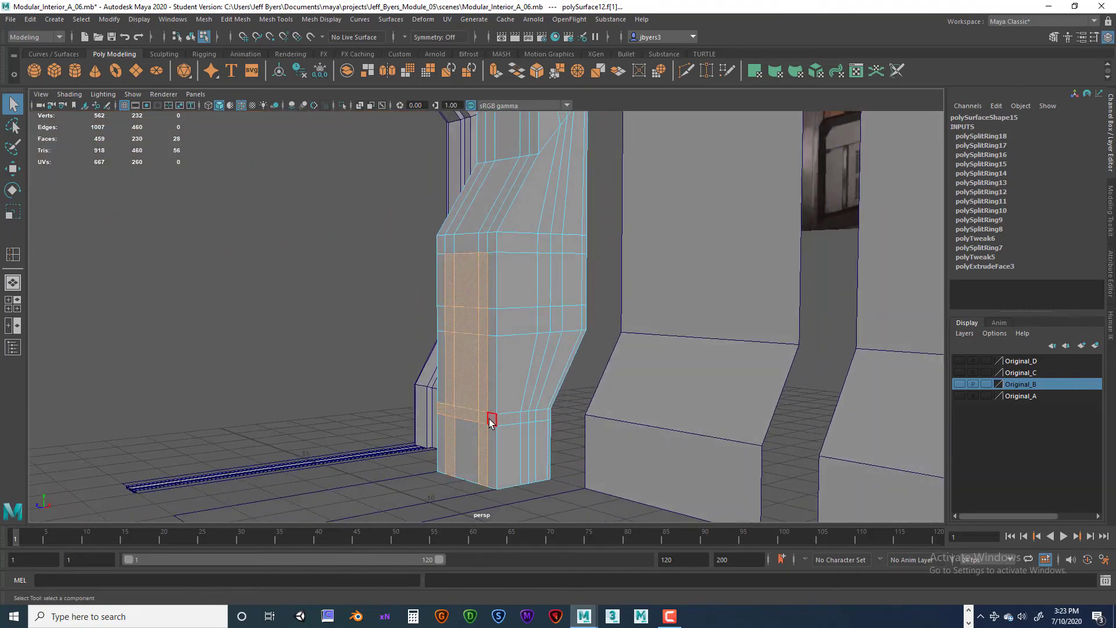
{"action": "left_click", "coordinate": [532, 375], "text": "shift"}
{"action": "left_click", "coordinate": [571, 278], "text": "shift"}
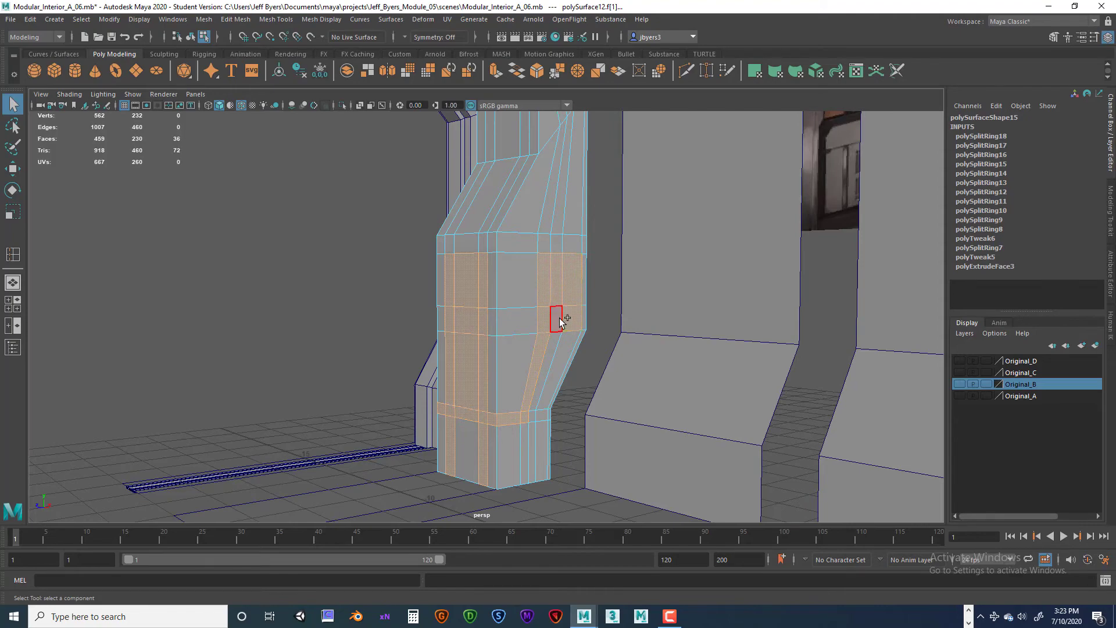
Refine the side selection: drop the outer faces below the upper block, add the row above it, and deselect the stray face on the column's back
{"action": "left_click_drag", "start_coordinate": [594, 305], "coordinate": [529, 330], "text": "alt"}
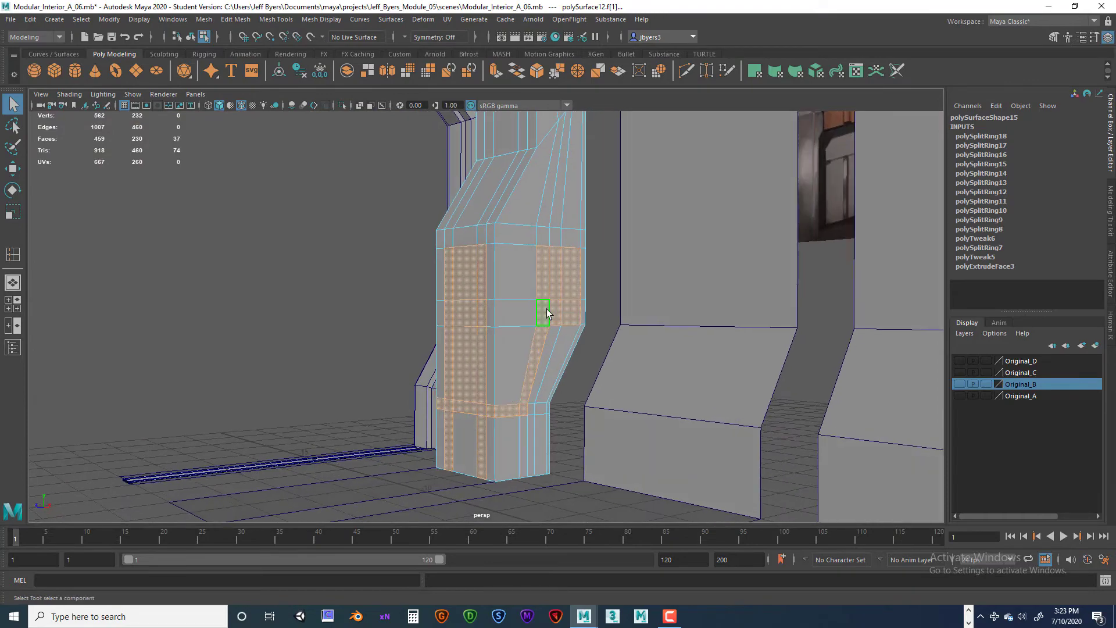
{"action": "left_click", "coordinate": [563, 316], "text": "ctrl"}
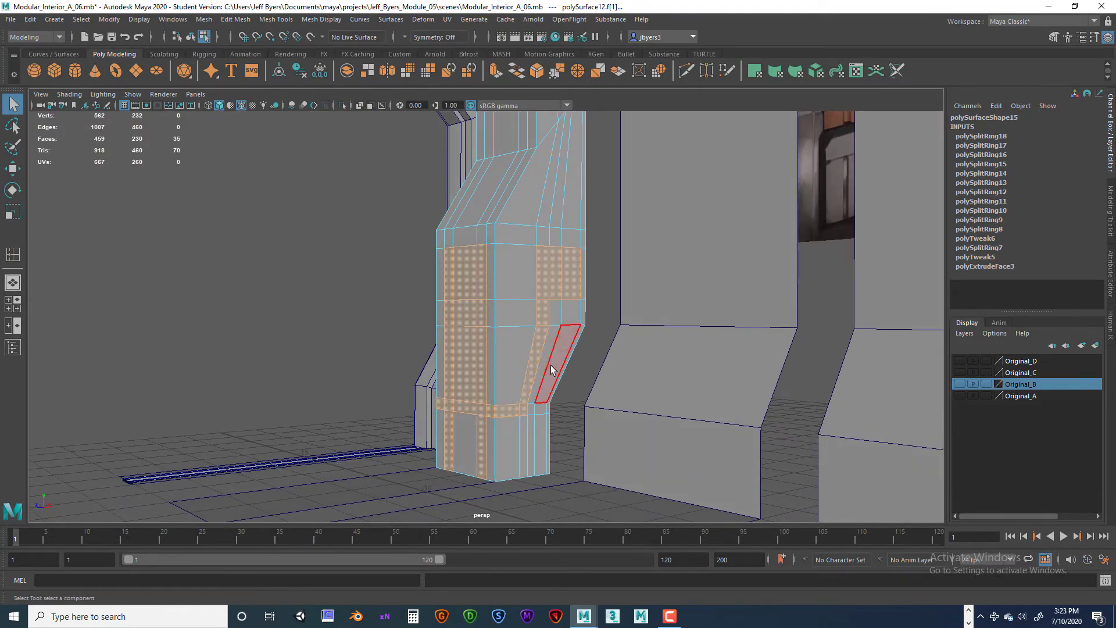
{"action": "left_click_drag", "start_coordinate": [513, 367], "coordinate": [541, 378], "text": "alt"}
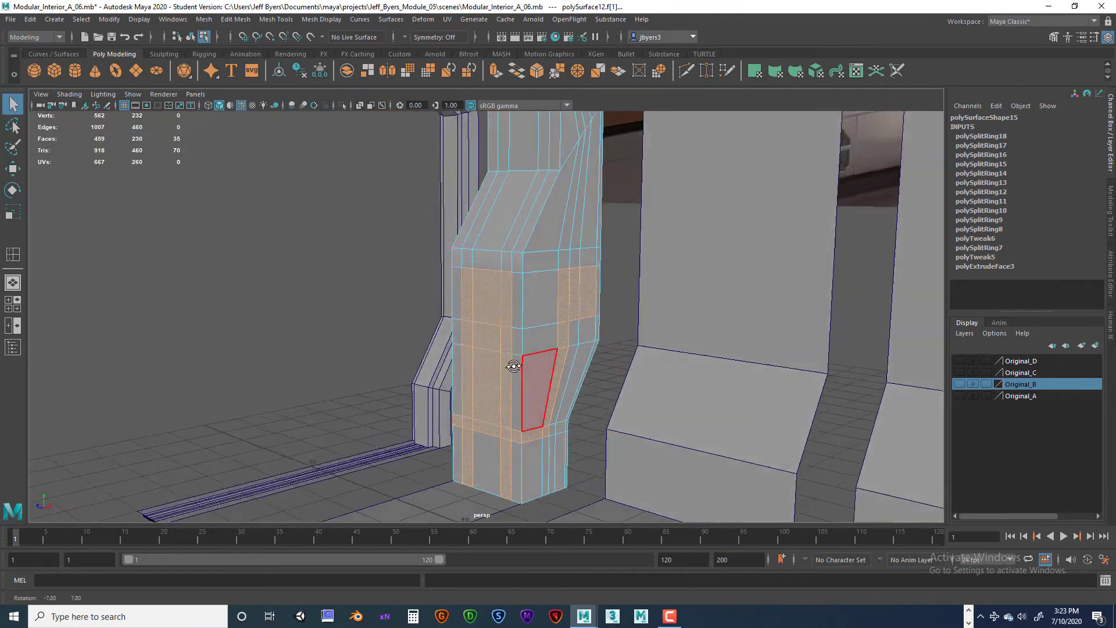
{"action": "left_click", "coordinate": [578, 259], "text": "shift"}
{"action": "left_click_drag", "start_coordinate": [531, 371], "coordinate": [806, 362], "text": "alt"}
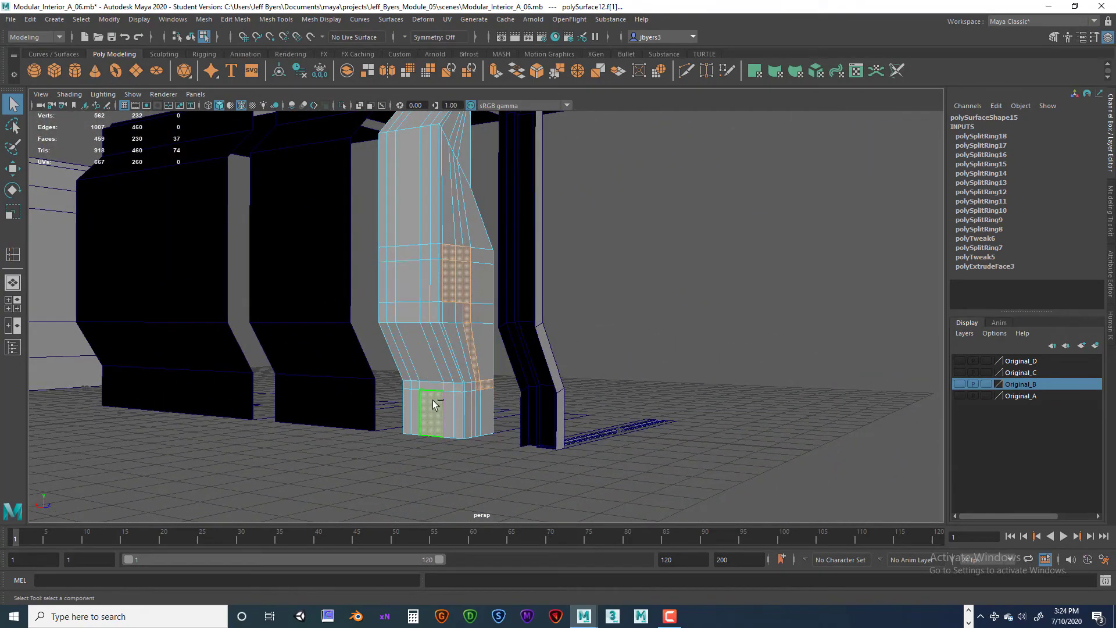
{"action": "left_click_drag", "start_coordinate": [497, 407], "coordinate": [503, 383], "text": "alt"}
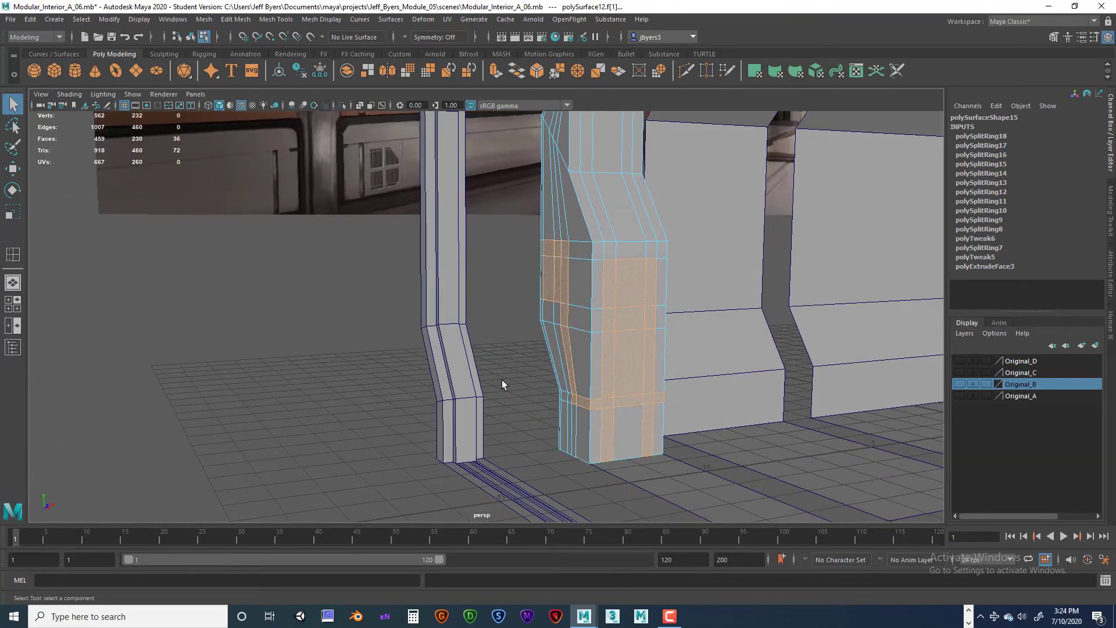
Extrude the selected column panel faces inward with a Local Translate Z of -0.055
{"action": "key", "text": "ctrl+e"}
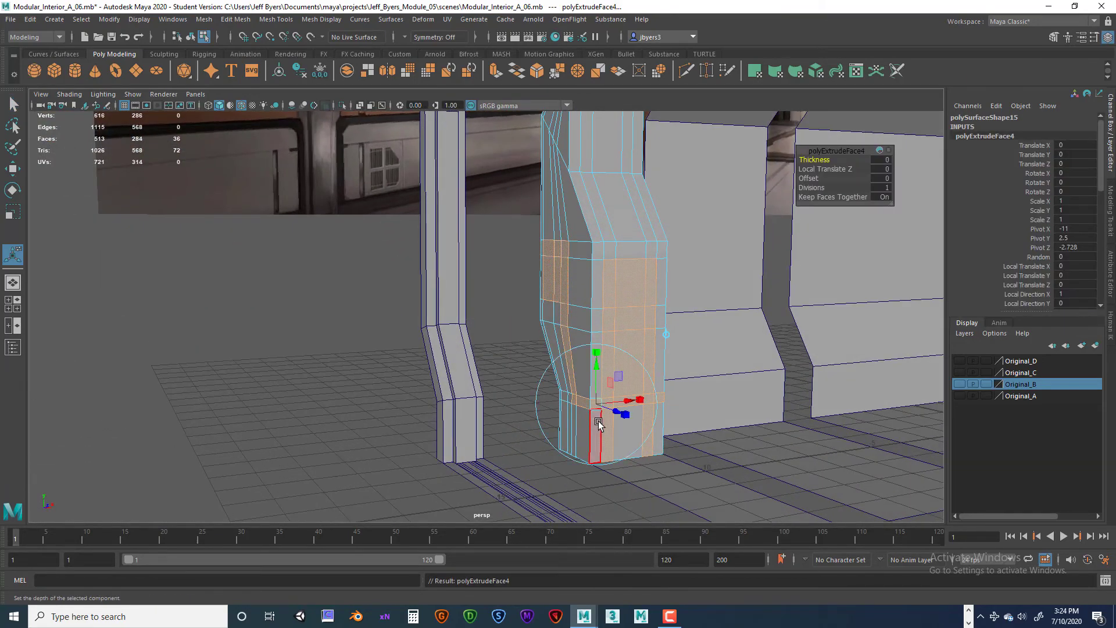
{"action": "left_click_drag", "start_coordinate": [615, 417], "coordinate": [630, 374]}
{"action": "scroll", "coordinate": [560, 414], "scroll_direction": "up", "scroll_amount": 3}
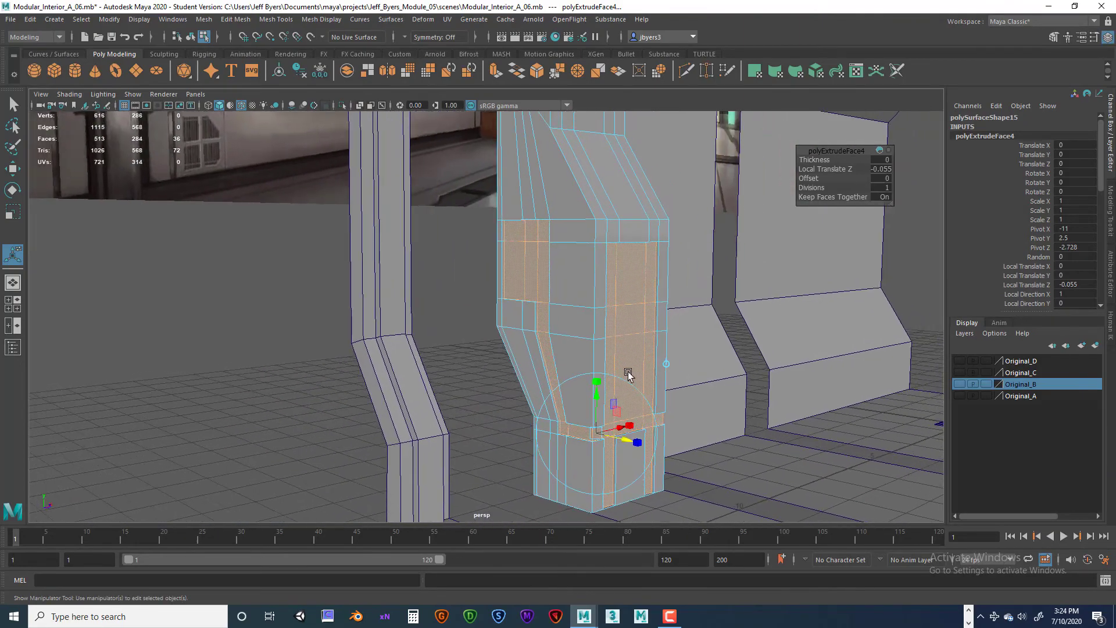
Examine the recessed front and side panels of the column against the reference image
{"action": "left_click", "coordinate": [626, 300]}
{"action": "left_click_drag", "start_coordinate": [628, 286], "coordinate": [570, 290], "text": "alt"}
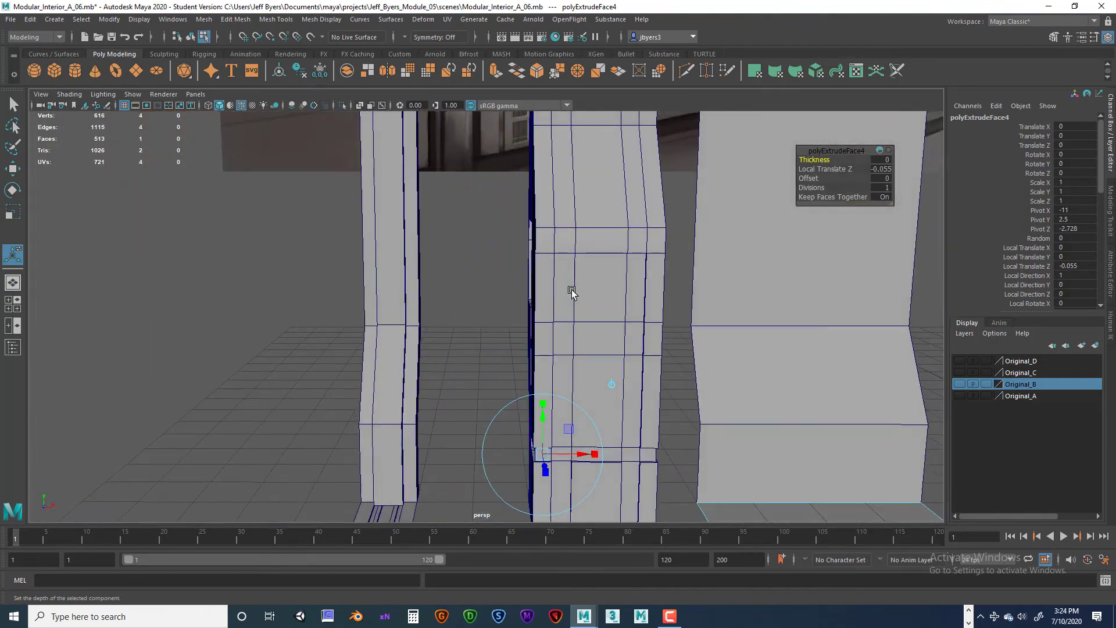
{"action": "right_click_drag", "start_coordinate": [570, 290], "coordinate": [575, 329]}
{"action": "left_click_drag", "start_coordinate": [587, 295], "coordinate": [655, 305], "text": "alt"}
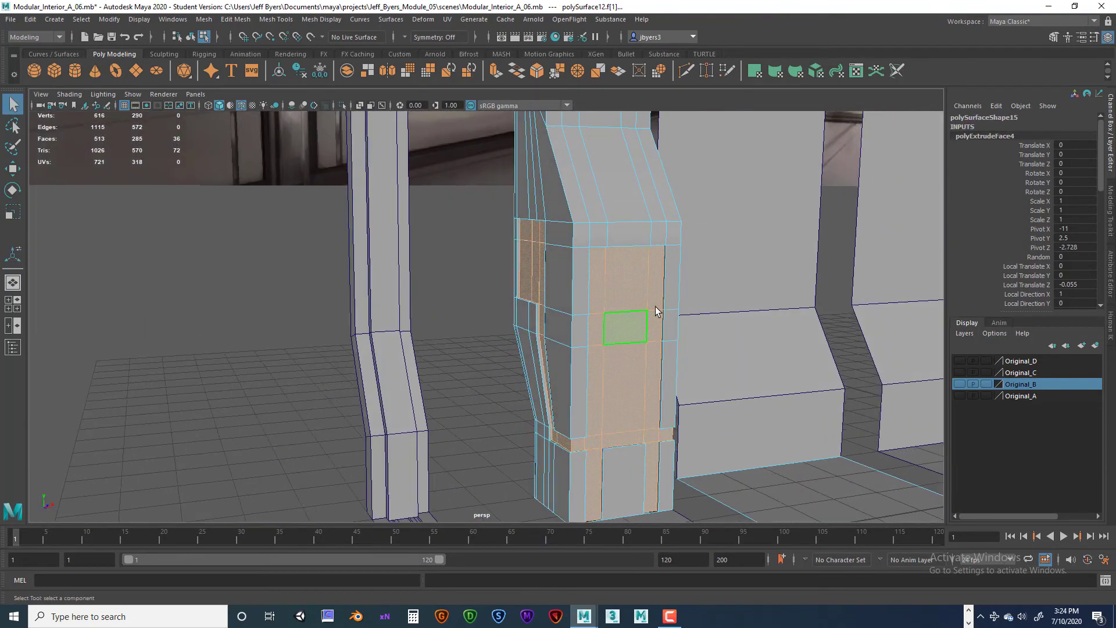
{"action": "left_click", "coordinate": [474, 233]}
{"action": "left_click", "coordinate": [618, 283]}
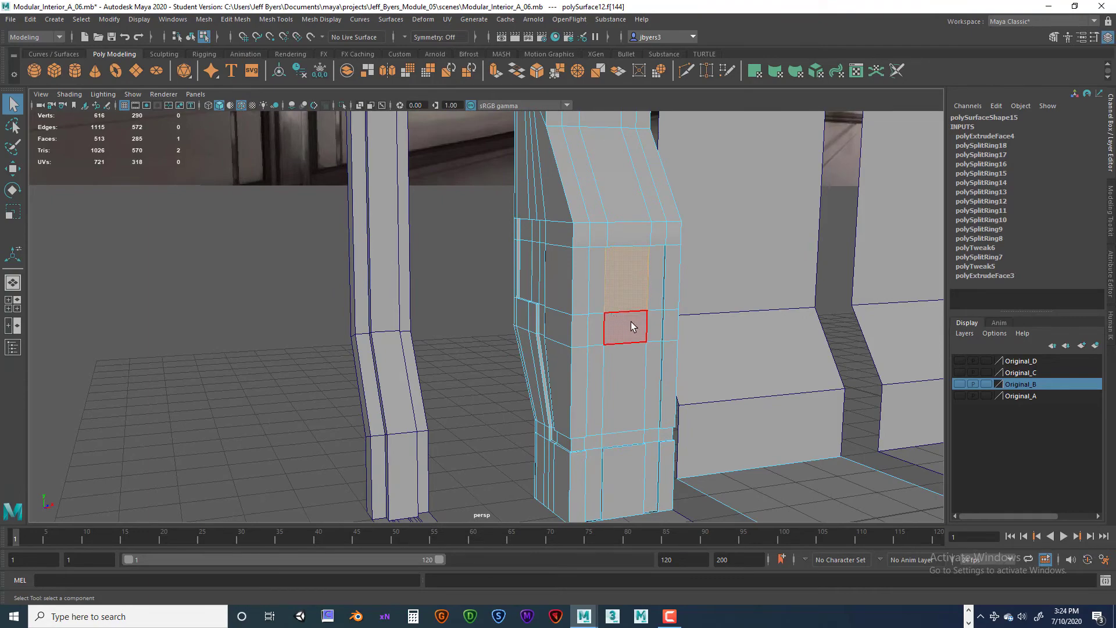
{"action": "left_click_drag", "start_coordinate": [426, 298], "coordinate": [484, 330], "text": "alt"}
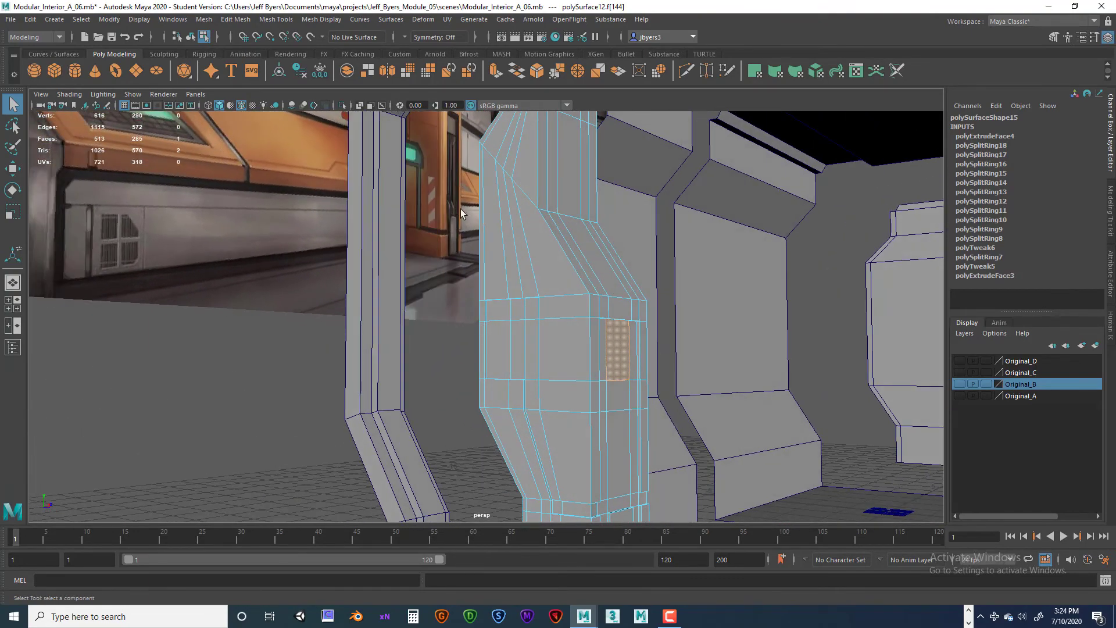
{"action": "left_click_drag", "start_coordinate": [460, 211], "coordinate": [518, 328], "text": "alt"}
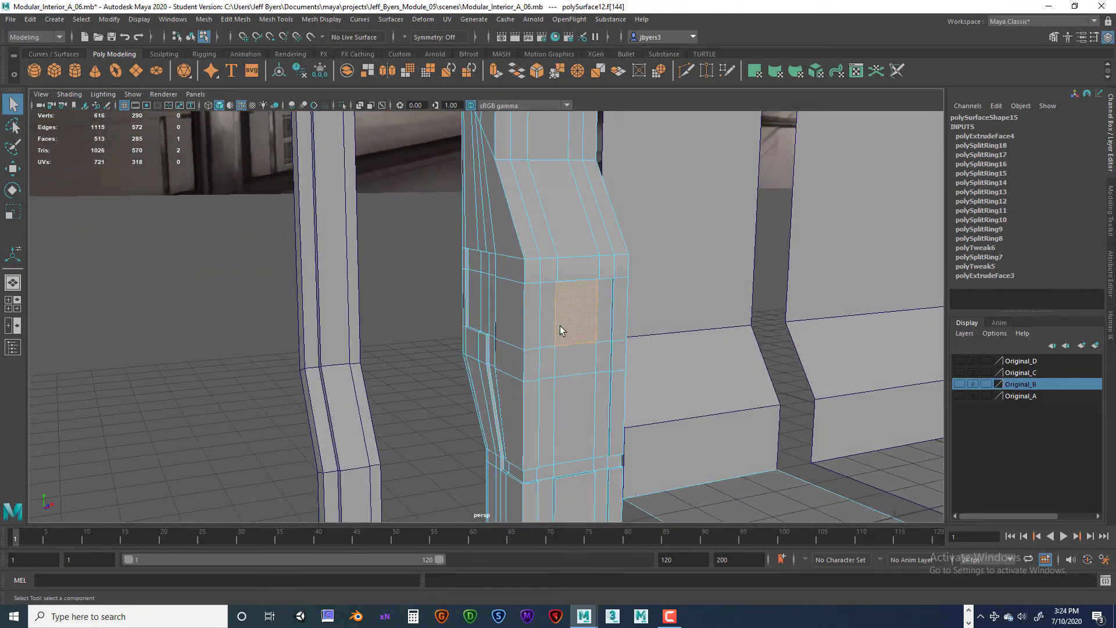
Insert two horizontal edge loops around the column, one just below the recessed front panel's upper edge and one just above the lower band
{"action": "right_click_drag", "start_coordinate": [560, 325], "coordinate": [556, 342]}
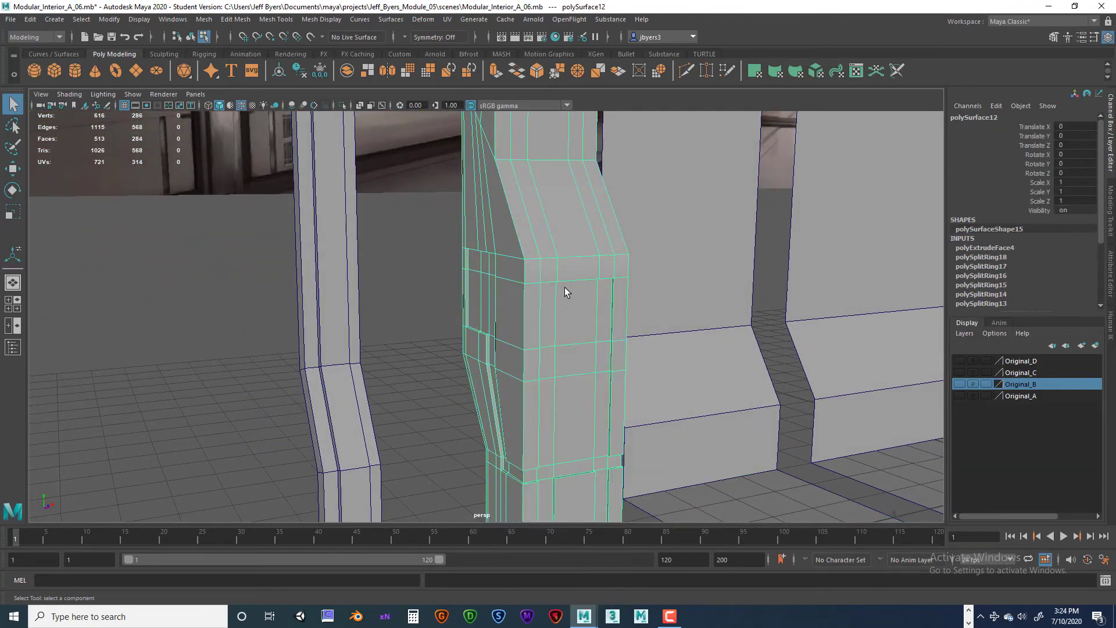
{"action": "right_click_drag", "start_coordinate": [581, 301], "coordinate": [527, 323], "text": "shift"}
{"action": "left_click_drag", "start_coordinate": [556, 315], "coordinate": [584, 315]}
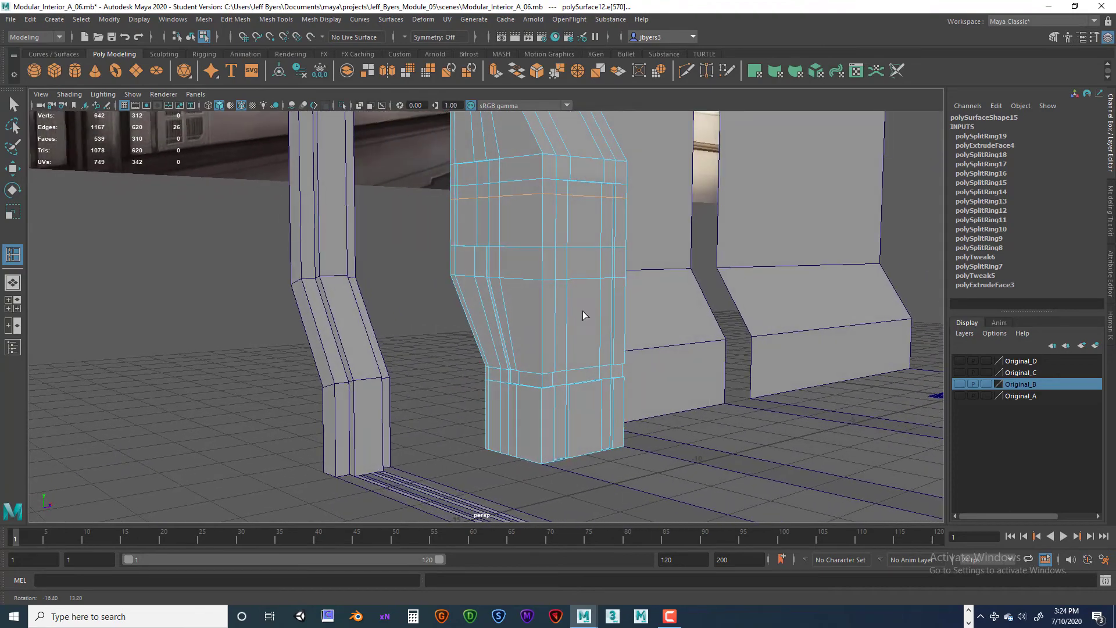
{"action": "left_click", "coordinate": [541, 367]}
{"action": "left_click_drag", "start_coordinate": [544, 372], "coordinate": [426, 283], "text": "alt"}
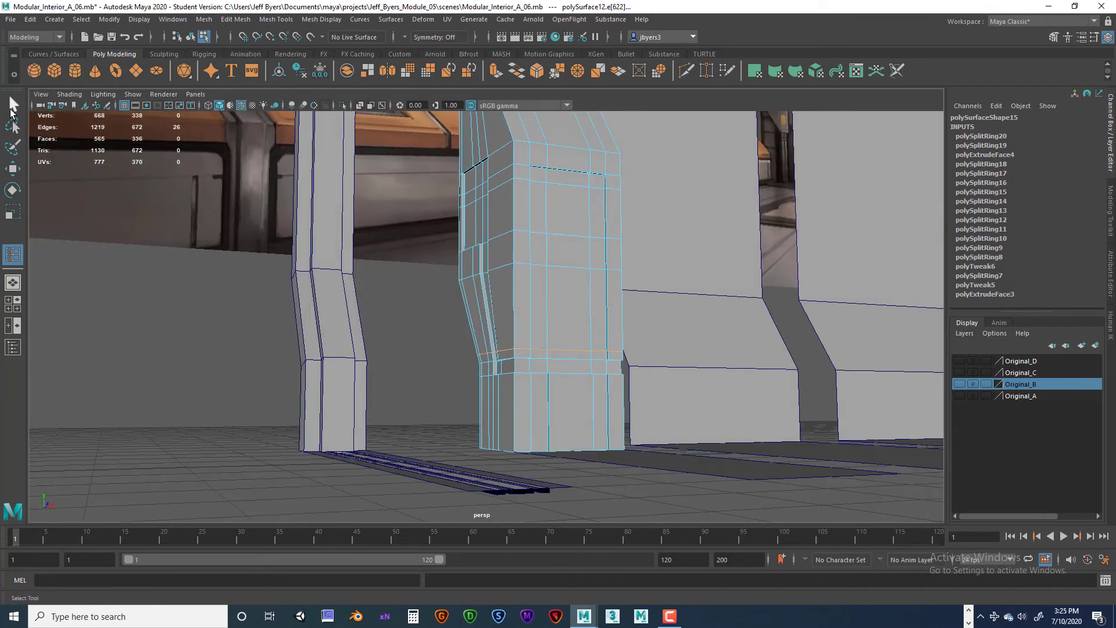
Select the three stacked center faces of the column's lower front panel, between the two new edge loops
{"action": "key", "text": "q"}
{"action": "right_click_drag", "start_coordinate": [534, 309], "coordinate": [539, 323]}
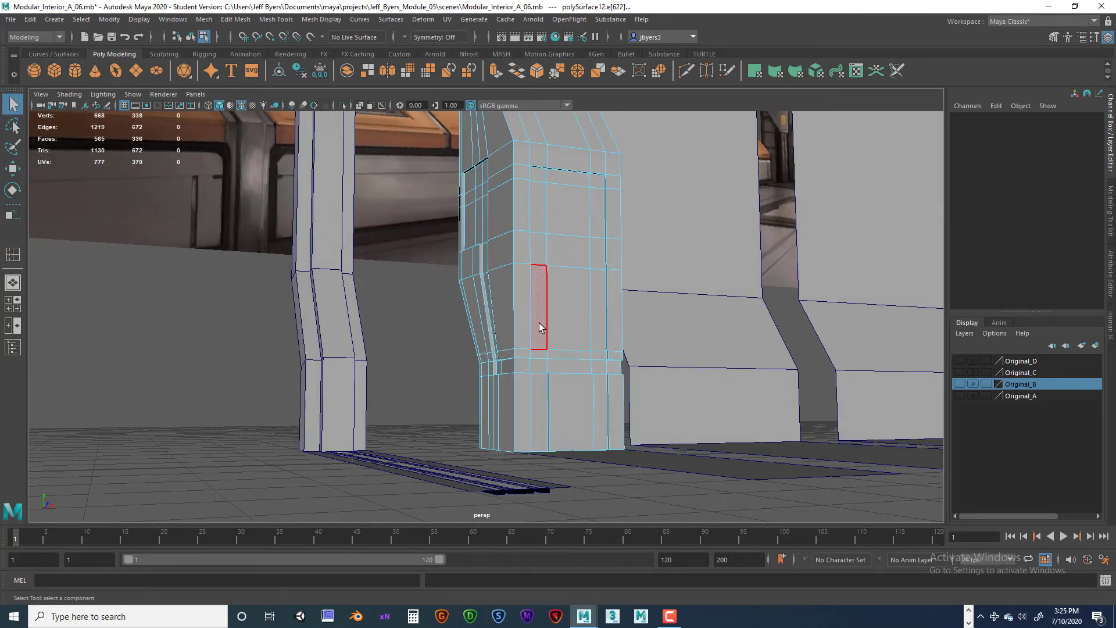
{"action": "mouse_move", "coordinate": [583, 283]}
{"action": "left_mouse_down", "text": "alt"}
{"action": "mouse_move", "coordinate": [580, 297]}
{"action": "mouse_move", "coordinate": [586, 275]}
{"action": "left_mouse_up", "text": "alt"}
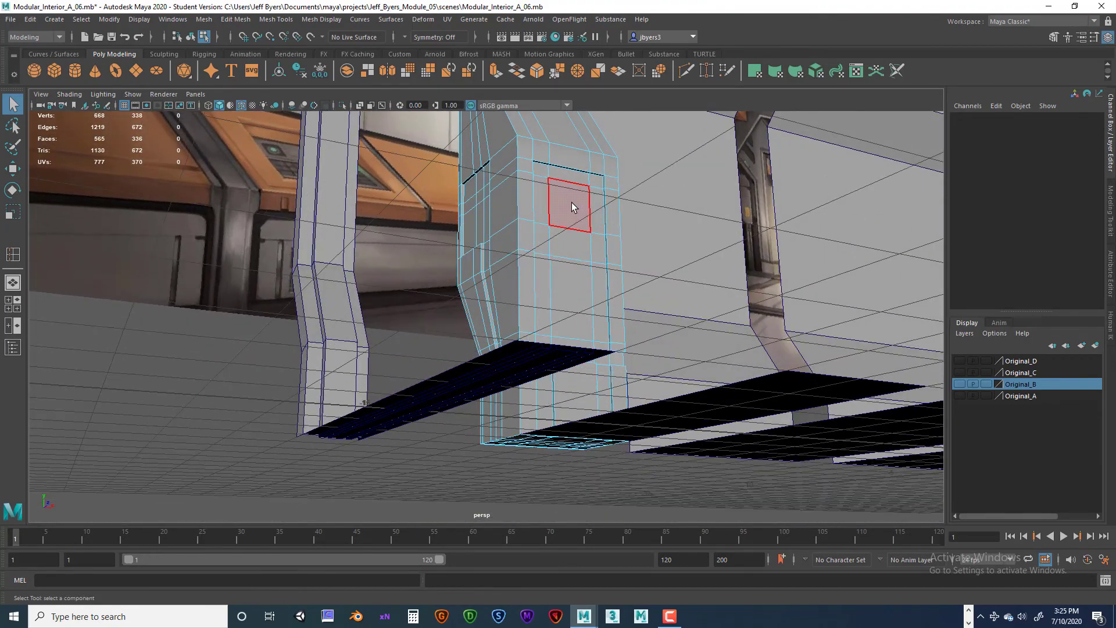
{"action": "left_click", "coordinate": [570, 207]}
{"action": "left_click", "coordinate": [567, 241], "text": "shift"}
{"action": "left_click", "coordinate": [565, 285], "text": "shift"}
{"action": "left_click_drag", "start_coordinate": [597, 361], "coordinate": [565, 396], "text": "alt"}
{"action": "left_click_drag", "start_coordinate": [576, 324], "coordinate": [569, 373], "text": "alt"}
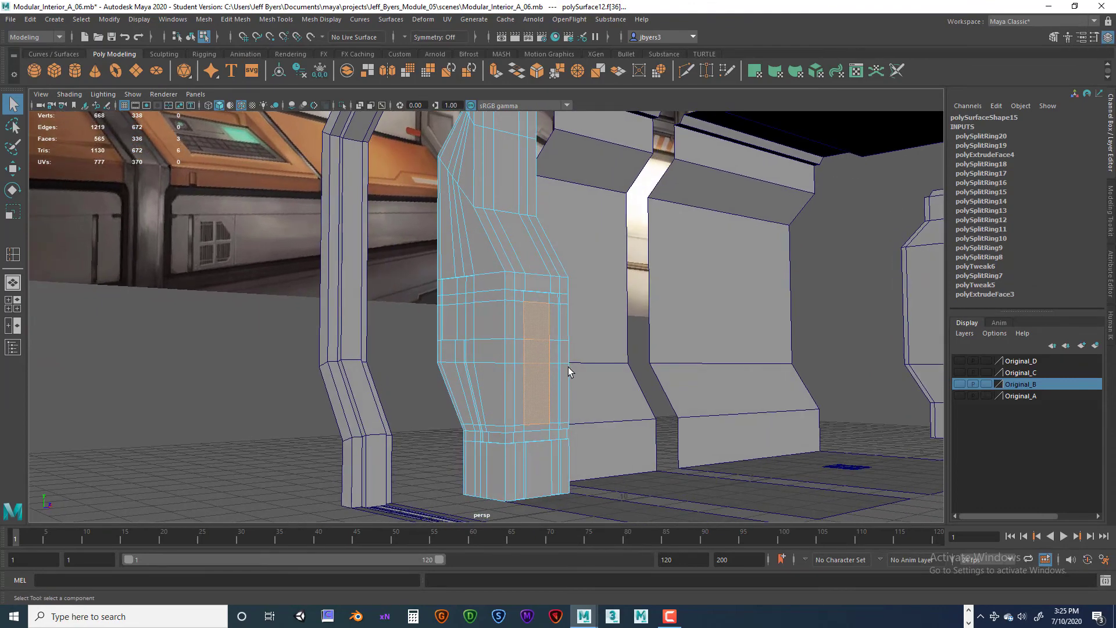
Extrude the selected lower front panel faces inward with a Local Translate Z of -0.197, then deselect the column
{"action": "left_click_drag", "start_coordinate": [567, 367], "coordinate": [578, 380], "text": "alt"}
{"action": "scroll", "coordinate": [577, 379], "scroll_direction": "up", "scroll_amount": 3}
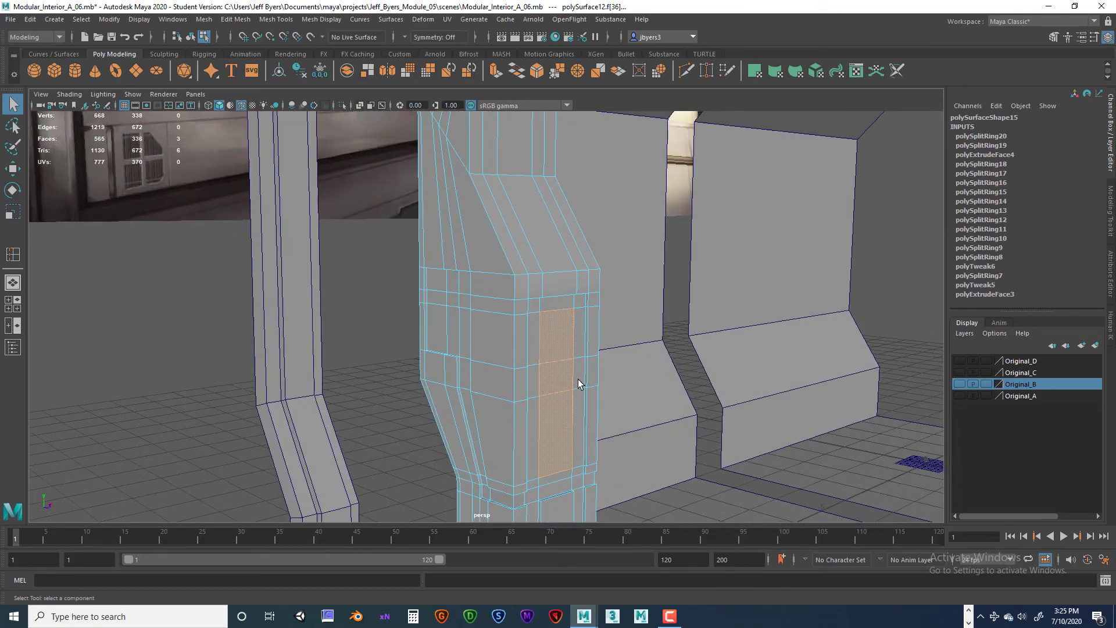
{"action": "key", "text": "ctrl+e"}
{"action": "mouse_move", "coordinate": [583, 438]}
{"action": "left_mouse_down"}
{"action": "mouse_move", "coordinate": [568, 452]}
{"action": "mouse_move", "coordinate": [523, 449]}
{"action": "mouse_move", "coordinate": [535, 448]}
{"action": "mouse_move", "coordinate": [546, 391]}
{"action": "mouse_move", "coordinate": [506, 374]}
{"action": "mouse_move", "coordinate": [546, 396]}
{"action": "mouse_move", "coordinate": [508, 407]}
{"action": "mouse_move", "coordinate": [537, 440]}
{"action": "mouse_move", "coordinate": [581, 443]}
{"action": "left_mouse_up"}
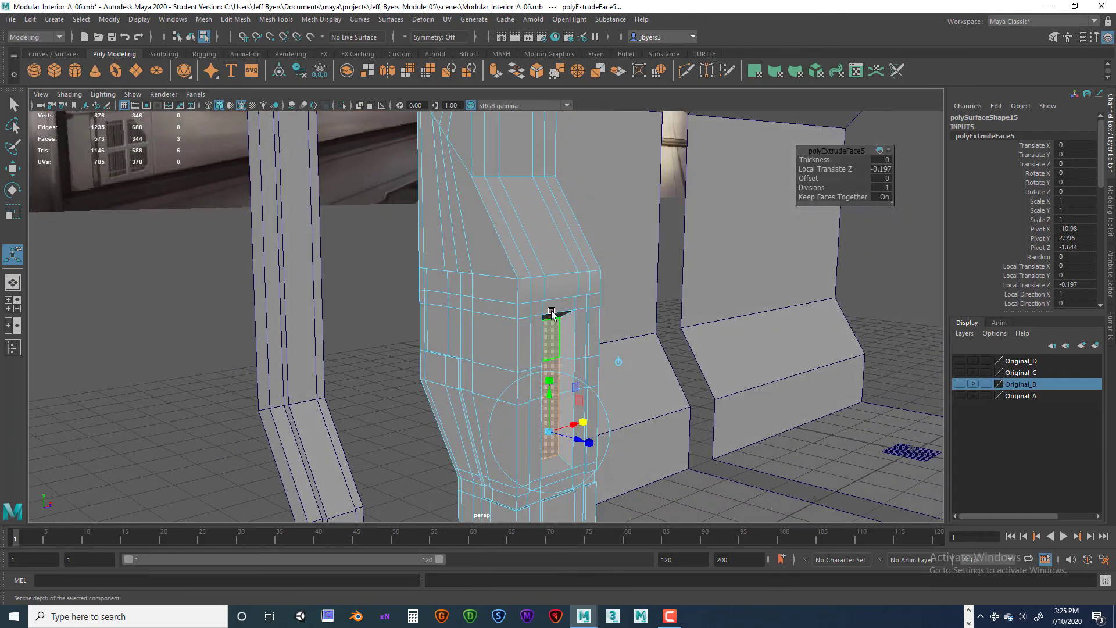
{"action": "right_click_drag", "start_coordinate": [547, 296], "coordinate": [535, 371]}
{"action": "left_click", "coordinate": [892, 310]}
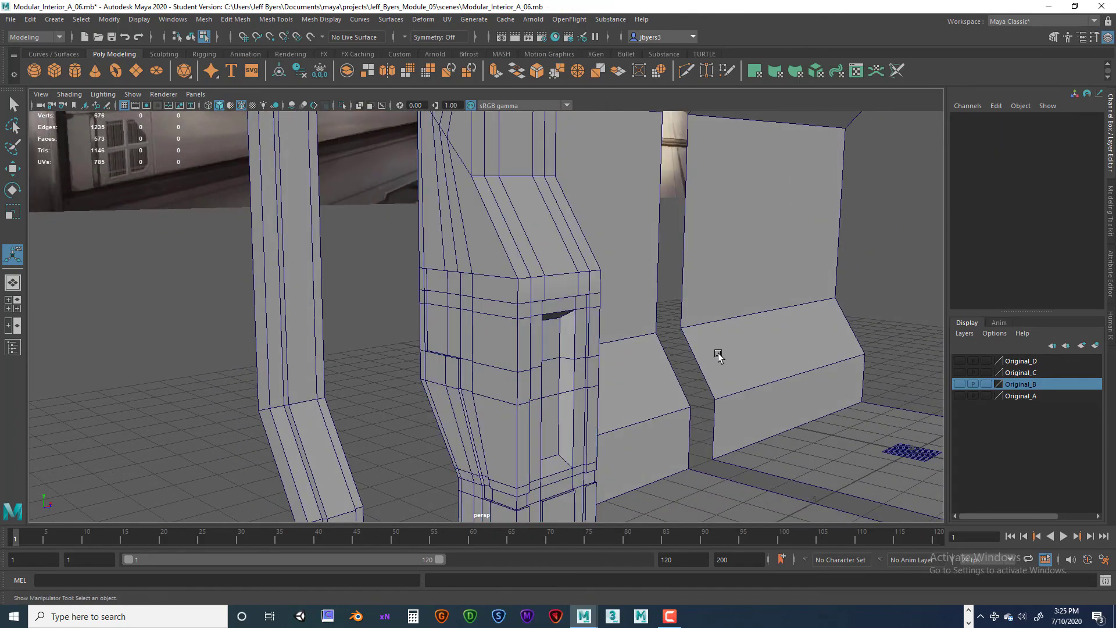
Select the central strip of faces on the column's upper front, from the sloped section up to the top
{"action": "left_click_drag", "start_coordinate": [720, 356], "coordinate": [661, 358], "text": "alt"}
{"action": "scroll", "coordinate": [676, 373], "scroll_direction": "down", "scroll_amount": 3}
{"action": "middle_click_drag", "start_coordinate": [661, 358], "coordinate": [666, 425], "text": "alt"}
{"action": "scroll", "coordinate": [666, 427], "scroll_direction": "up", "scroll_amount": 2}
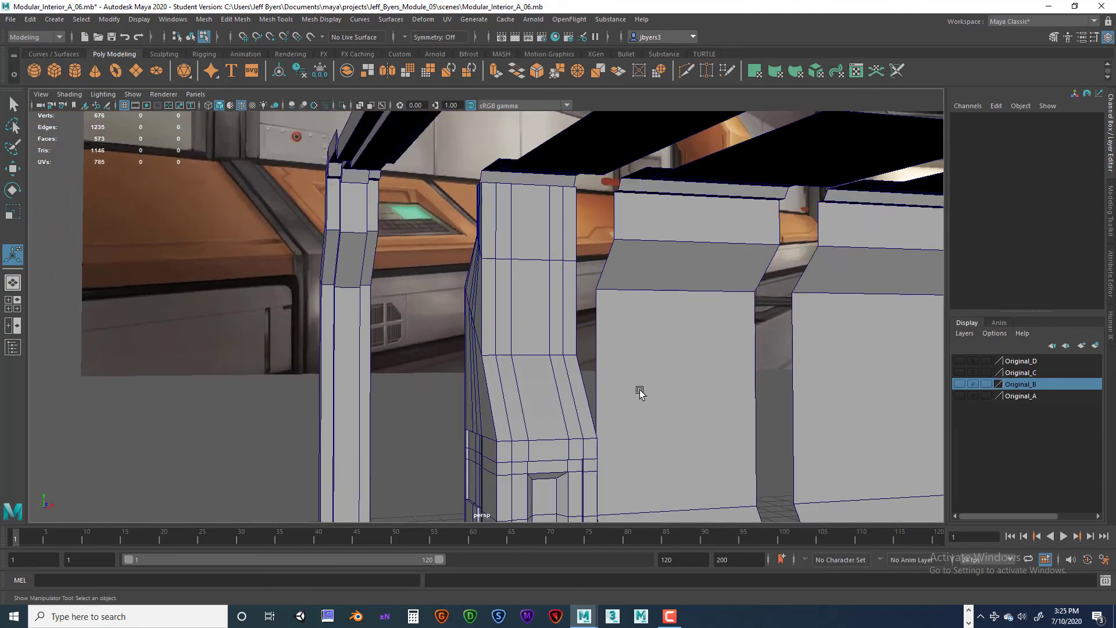
{"action": "mouse_move", "coordinate": [561, 410]}
{"action": "left_mouse_down", "text": "alt"}
{"action": "mouse_move", "coordinate": [598, 419]}
{"action": "mouse_move", "coordinate": [570, 413]}
{"action": "left_mouse_up", "text": "alt"}
{"action": "right_click", "coordinate": [567, 416]}
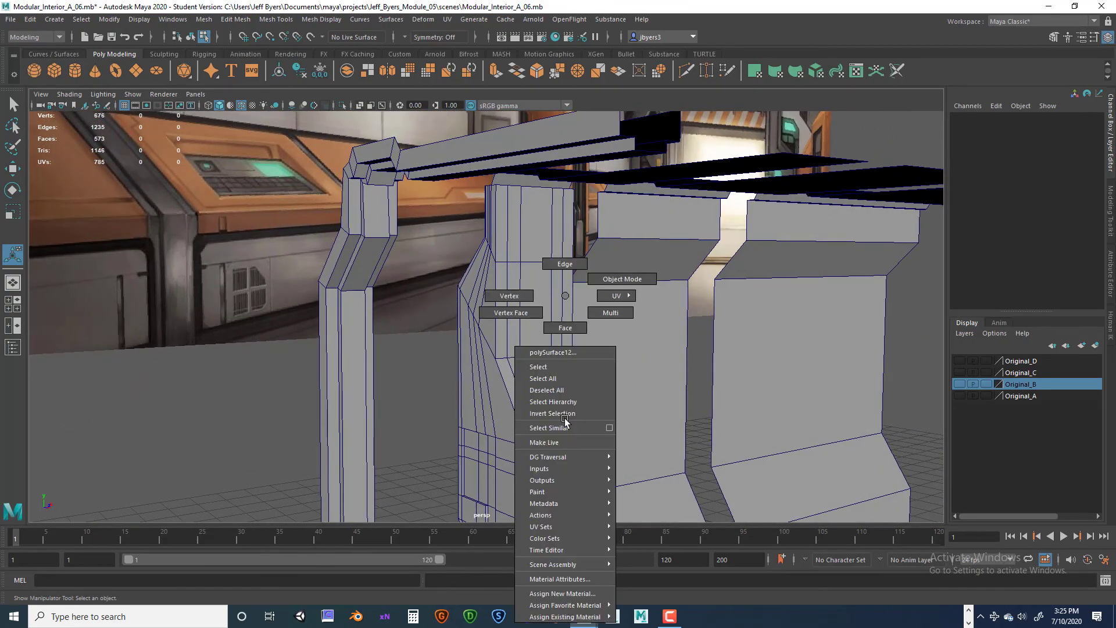
{"action": "right_click_drag", "start_coordinate": [565, 328], "coordinate": [565, 330]}
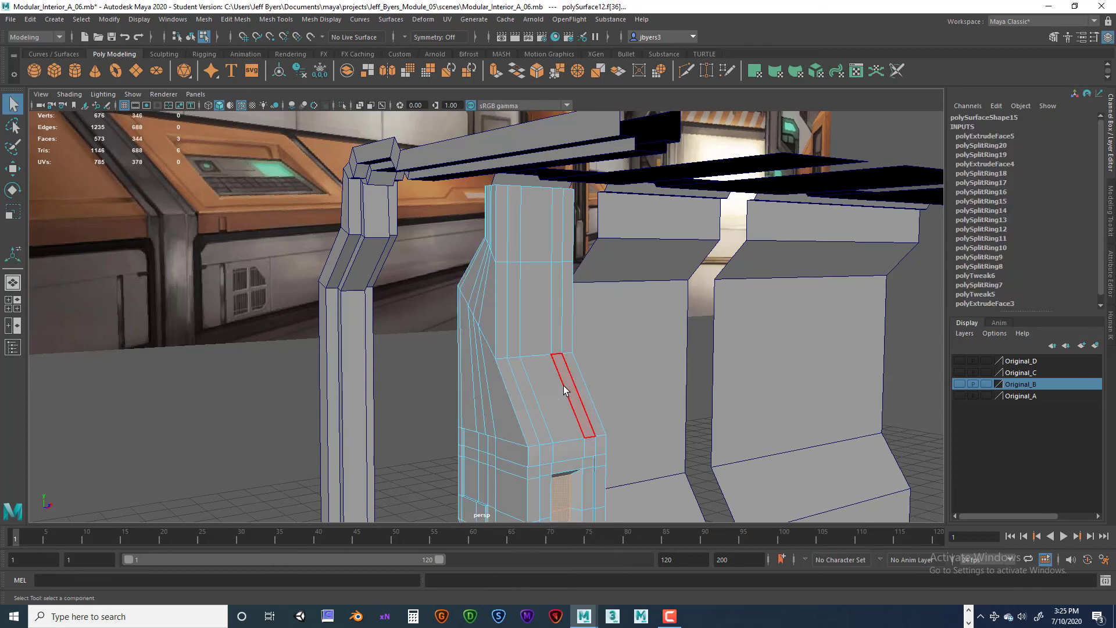
{"action": "left_click", "coordinate": [559, 388]}
{"action": "left_click", "coordinate": [540, 318], "text": "shift"}
{"action": "left_click", "coordinate": [543, 251], "text": "shift"}
{"action": "left_click", "coordinate": [544, 251], "text": "shift"}
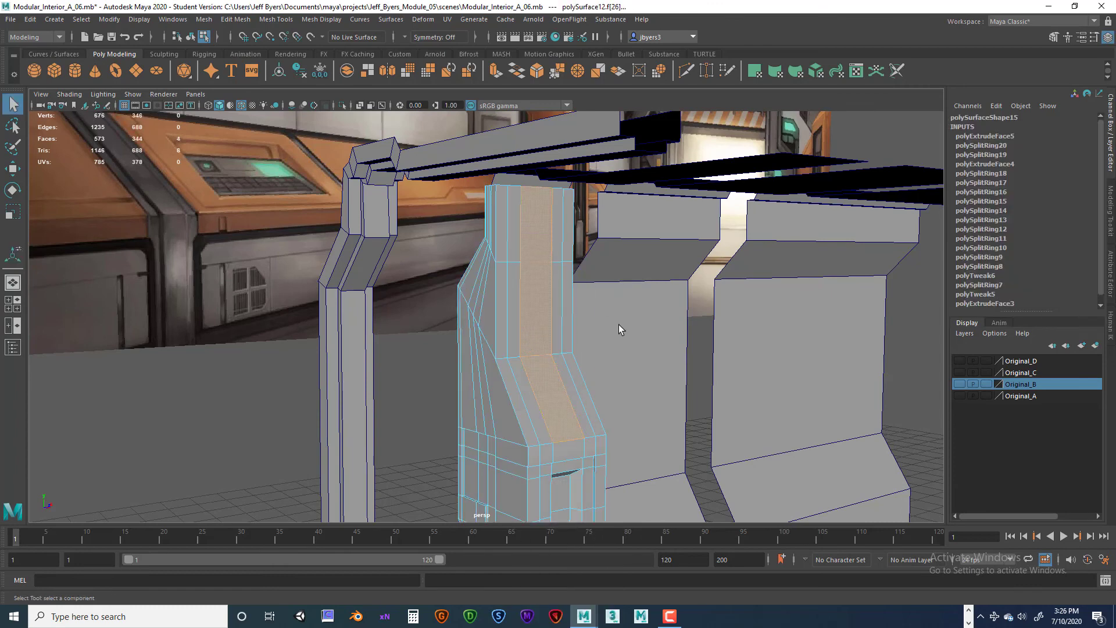
Examine the orange column in the reference image against the face strip selected on the model's upper front
{"action": "scroll", "coordinate": [420, 277], "scroll_direction": "down", "scroll_amount": 3}
{"action": "middle_click_drag", "start_coordinate": [420, 277], "coordinate": [401, 375], "text": "alt"}
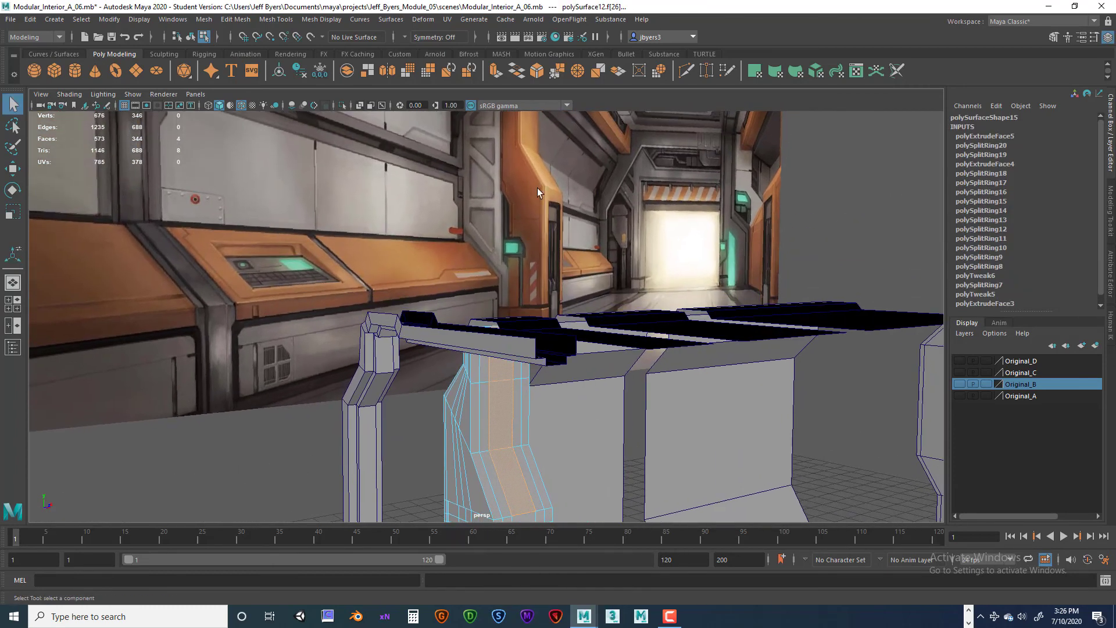
{"action": "middle_click_drag", "start_coordinate": [537, 187], "coordinate": [522, 256], "text": "alt"}
{"action": "scroll", "coordinate": [553, 244], "scroll_direction": "down", "scroll_amount": 3}
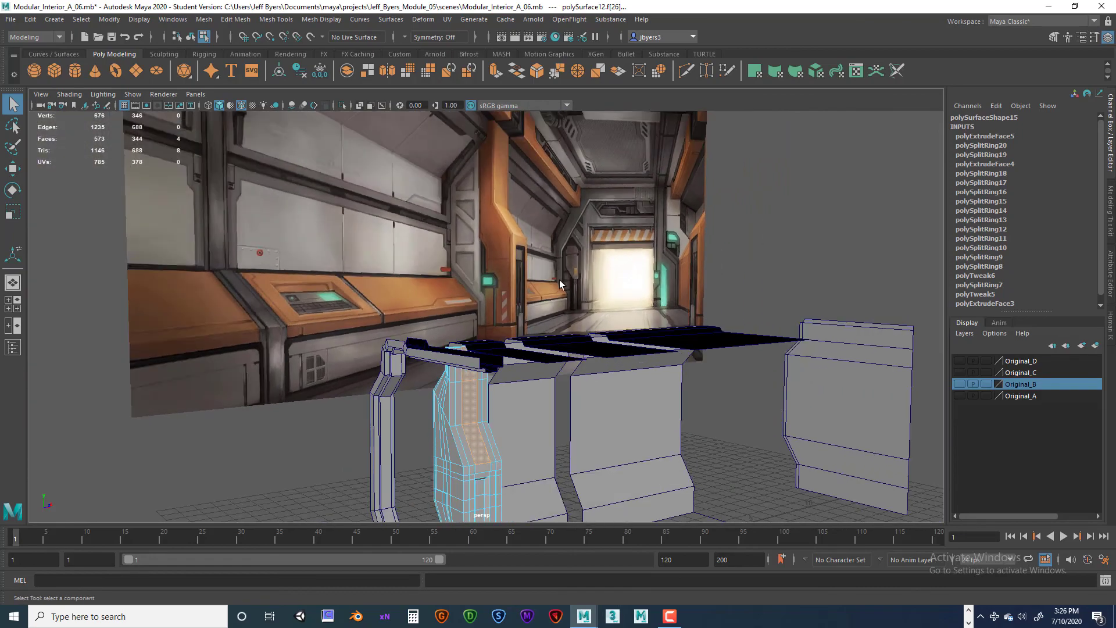
{"action": "middle_click_drag", "start_coordinate": [539, 336], "coordinate": [561, 204], "text": "alt"}
{"action": "scroll", "coordinate": [556, 291], "scroll_direction": "up", "scroll_amount": 4}
{"action": "middle_click_drag", "start_coordinate": [556, 292], "coordinate": [562, 333], "text": "alt"}
{"action": "mouse_move", "coordinate": [562, 333]}
{"action": "left_mouse_down", "text": "alt"}
{"action": "mouse_move", "coordinate": [533, 326]}
{"action": "mouse_move", "coordinate": [595, 314]}
{"action": "mouse_move", "coordinate": [565, 320]}
{"action": "left_mouse_up", "text": "alt"}
{"action": "scroll", "coordinate": [549, 322], "scroll_direction": "up", "scroll_amount": 3}
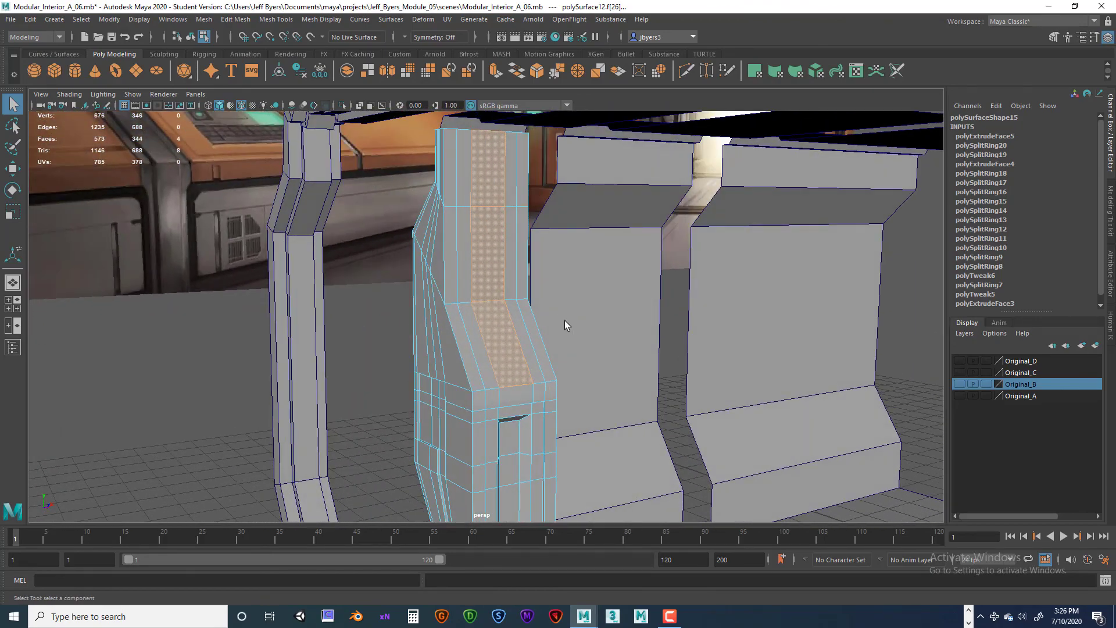
Extrude the selected upper front strip inward with a Local Translate Z of -0.261, scale the recessed faces down, and return to object mode
{"action": "key", "text": "ctrl+e"}
{"action": "left_click_drag", "start_coordinate": [552, 277], "coordinate": [529, 184], "text": "alt"}
{"action": "left_click_drag", "start_coordinate": [495, 134], "coordinate": [496, 145]}
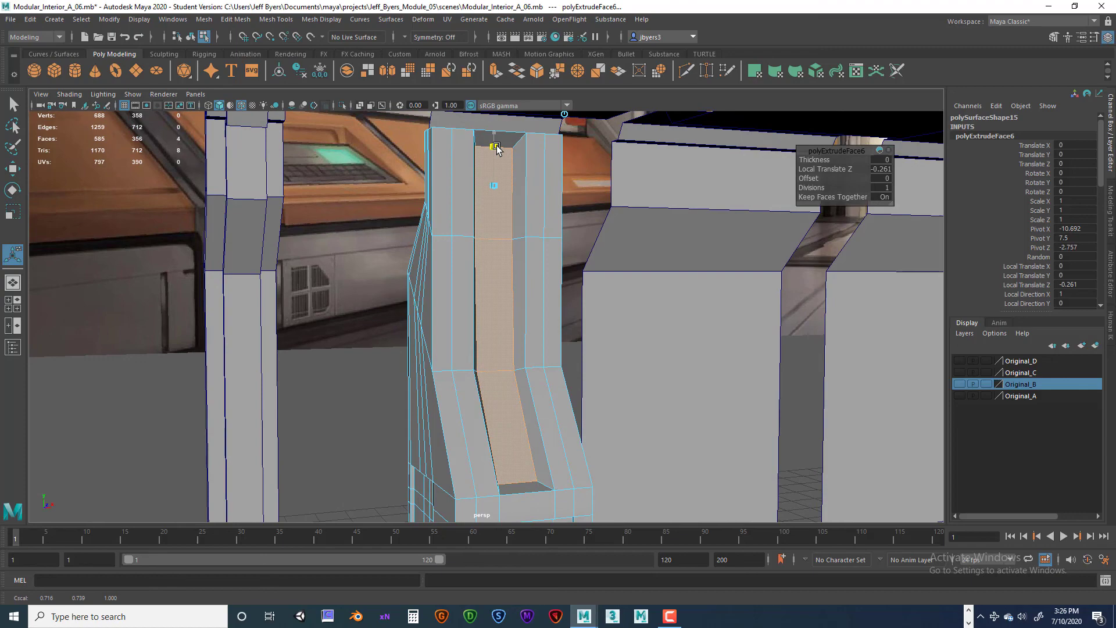
{"action": "left_click_drag", "start_coordinate": [526, 233], "coordinate": [519, 289], "text": "alt"}
{"action": "left_click_drag", "start_coordinate": [484, 193], "coordinate": [552, 278]}
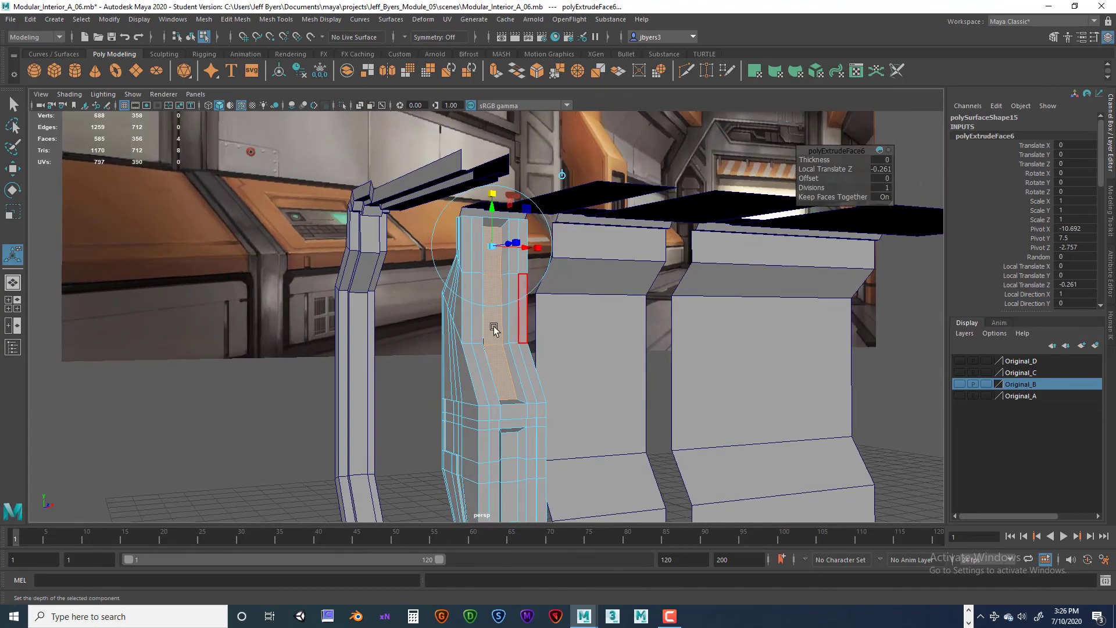
{"action": "right_click_drag", "start_coordinate": [479, 295], "coordinate": [476, 370]}
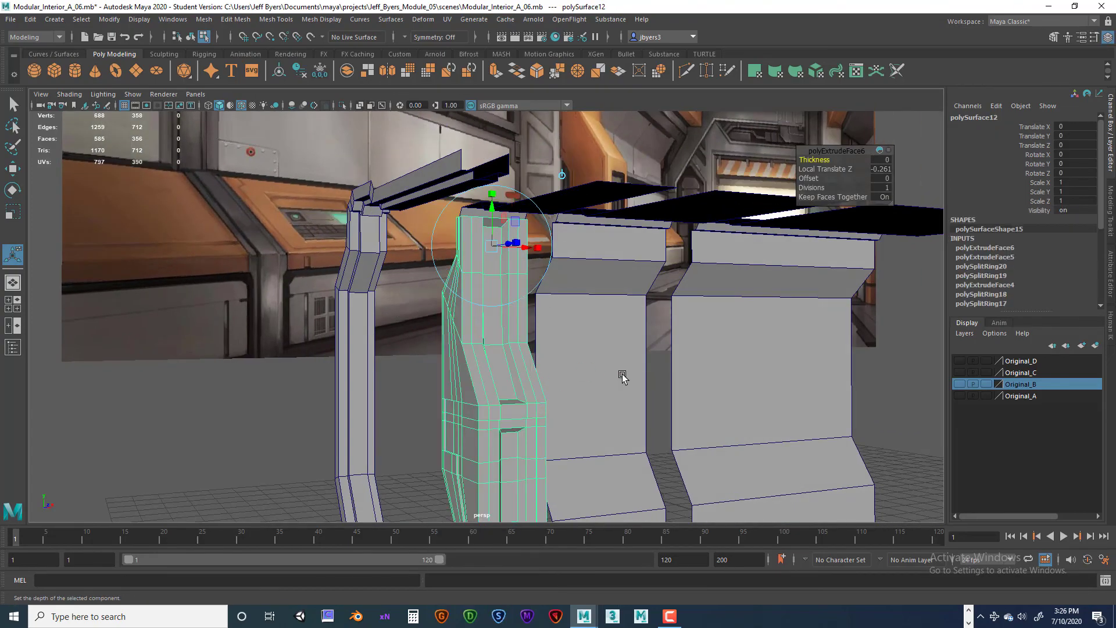
{"action": "left_click_drag", "start_coordinate": [622, 377], "coordinate": [606, 352], "text": "alt"}
{"action": "scroll", "coordinate": [625, 368], "scroll_direction": "up", "scroll_amount": 4}
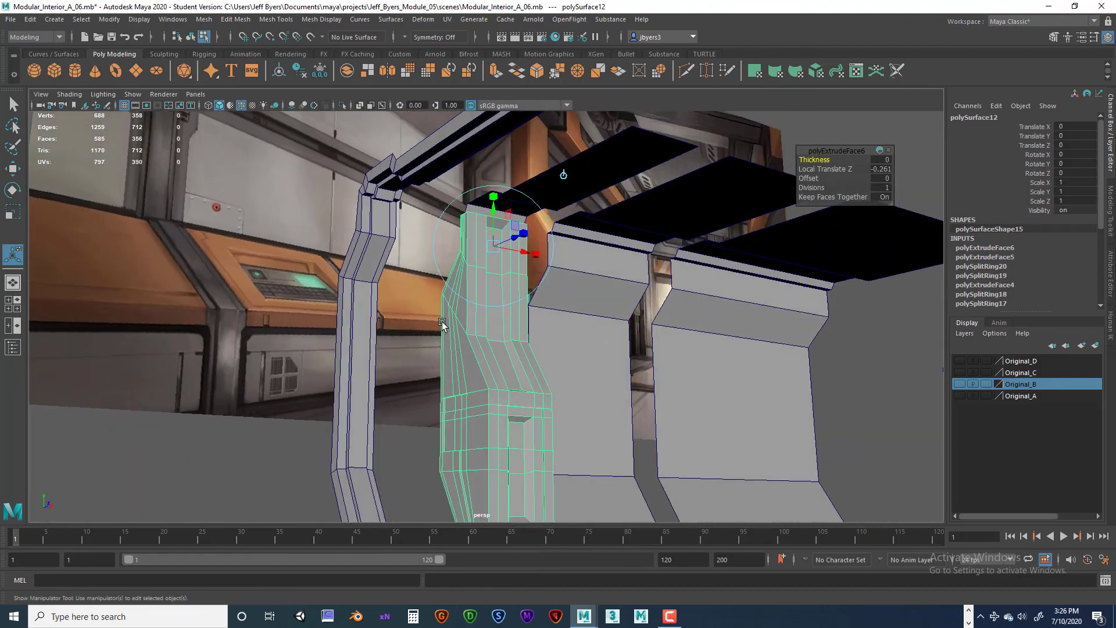